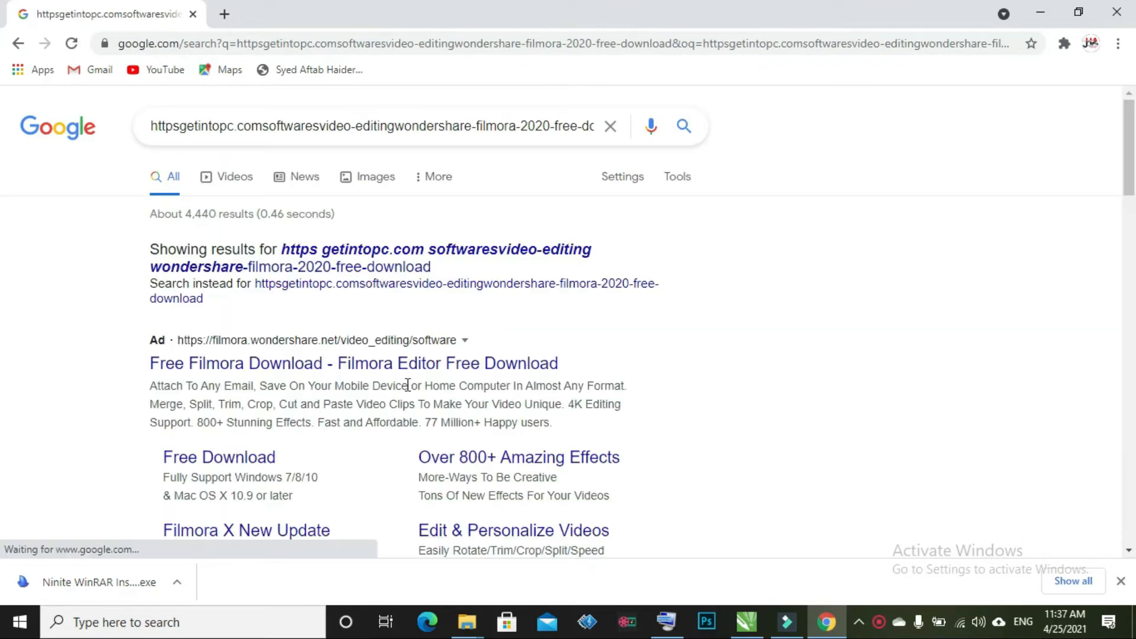
Open the Get Into PC 'Wondershare Filmora 2020 Free Download' page from the Google results
scroll(411, 385, "down", 3)
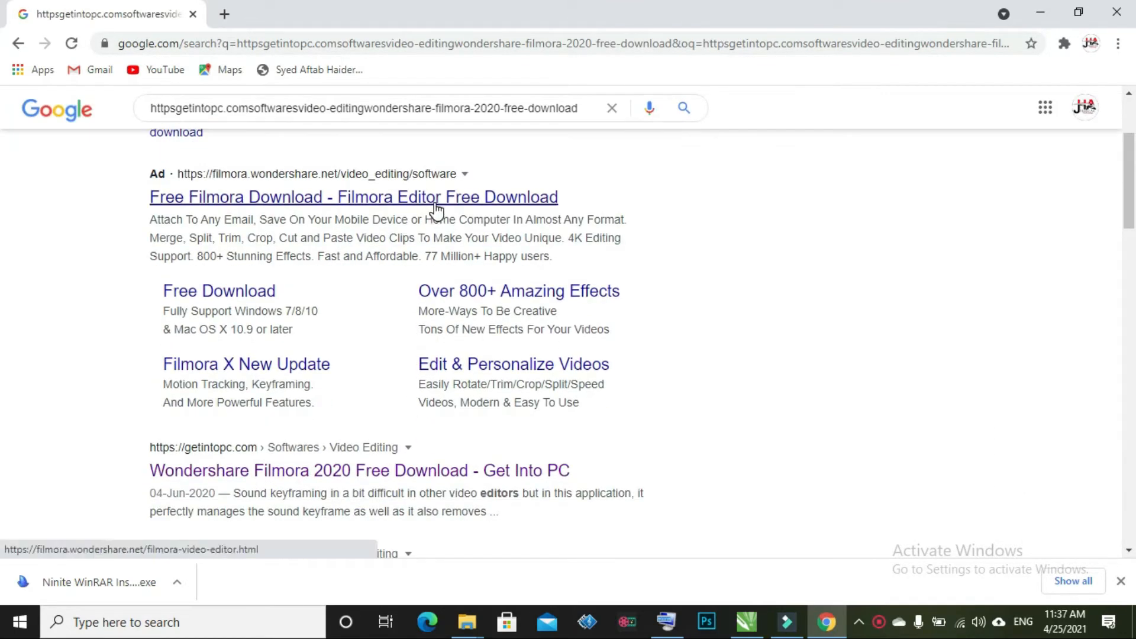
scroll(434, 216, "down", 4)
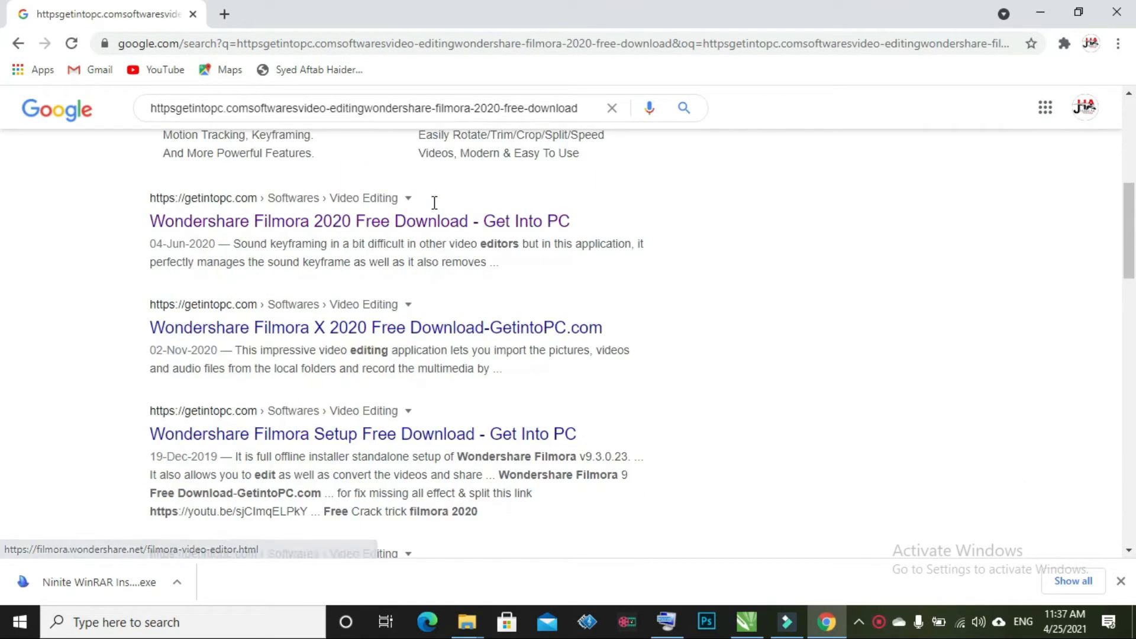
left_click(389, 228)
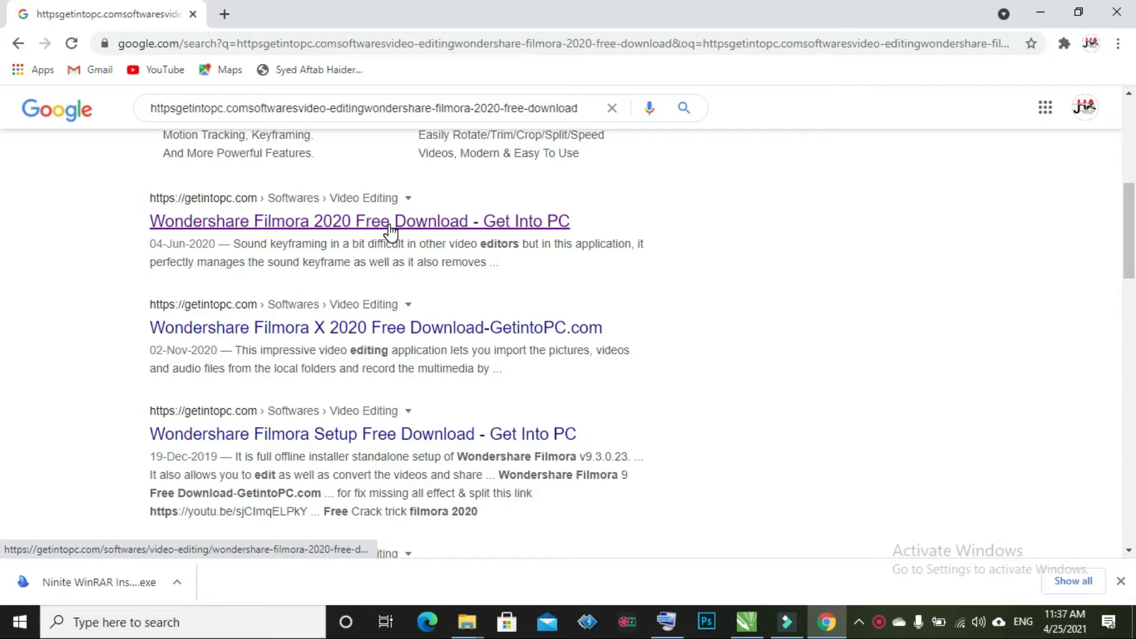
left_click(389, 228)
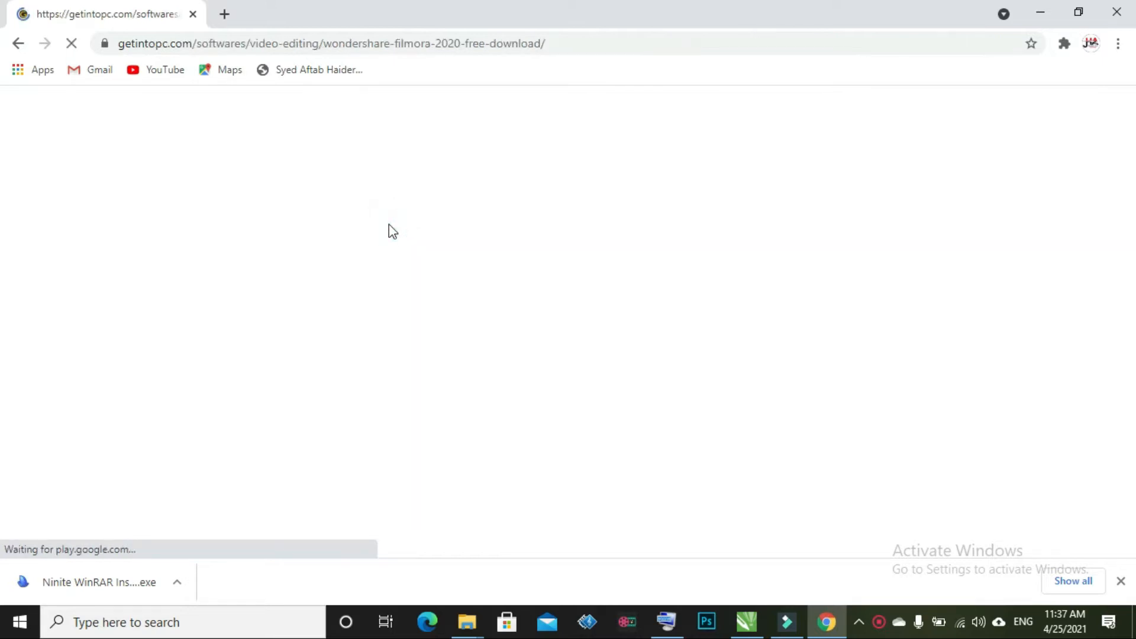
Start the 'Download 64 Bit x64 v9.5.0.20' download at the bottom of the page
scroll(389, 231, "down", 5)
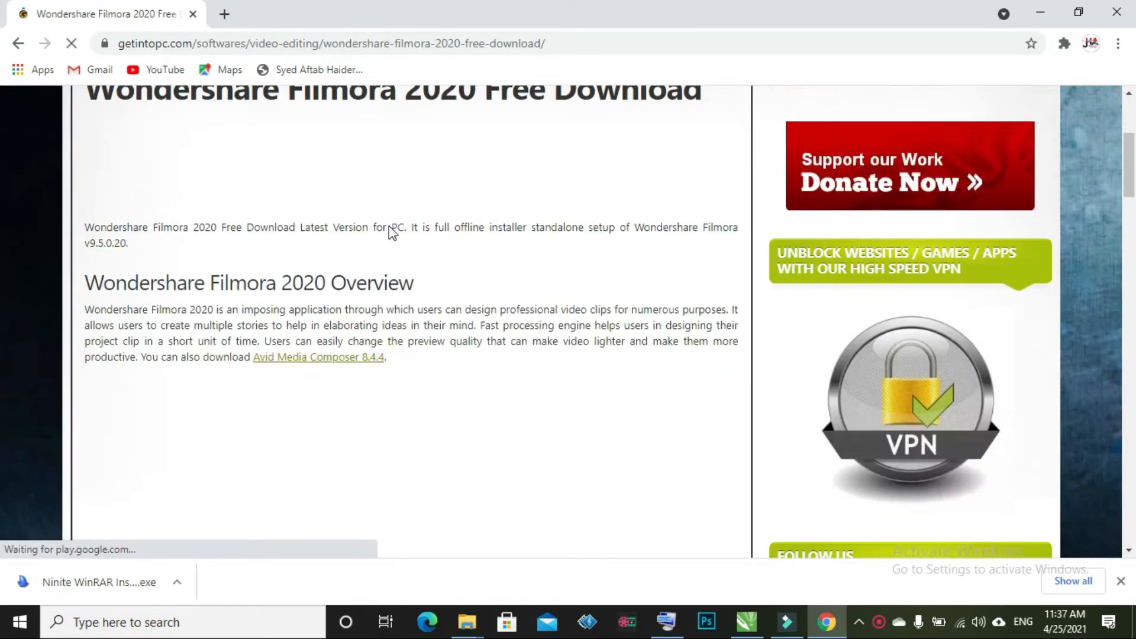
scroll(390, 228, "up", 5)
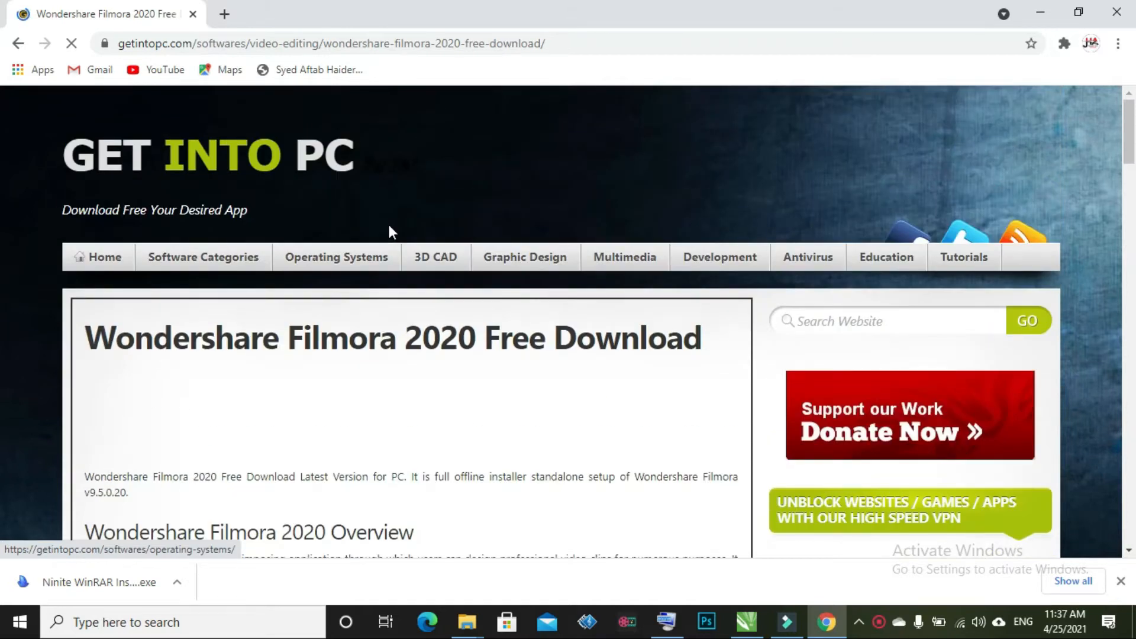
scroll(388, 231, "down", 7)
scroll(393, 232, "down", 12)
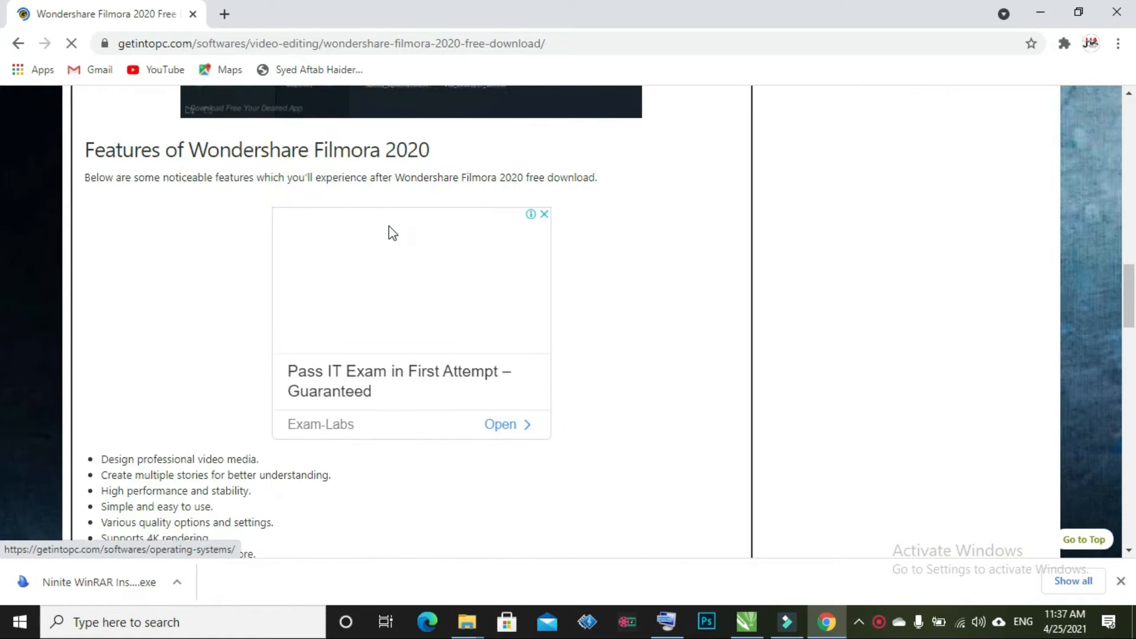
scroll(391, 232, "down", 15)
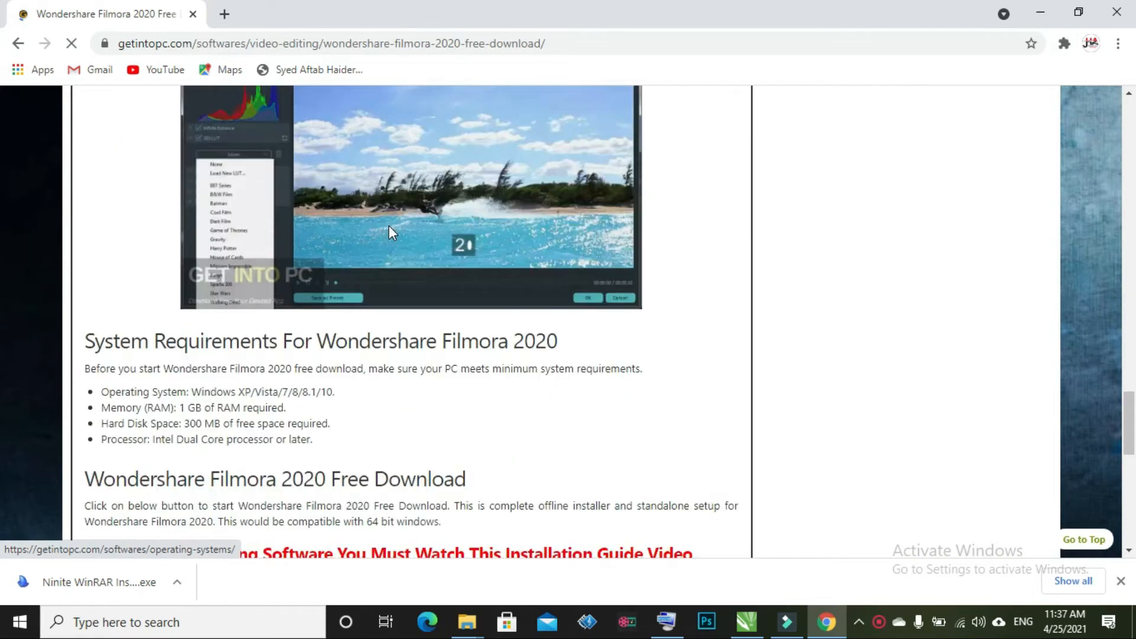
scroll(389, 231, "down", 11)
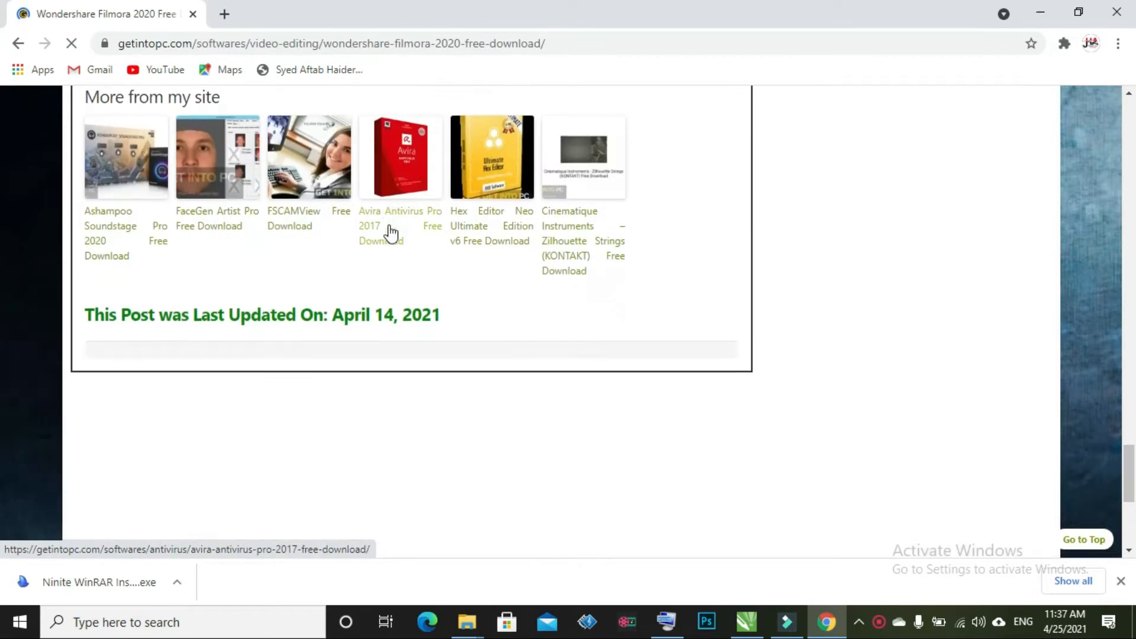
scroll(390, 232, "down", 5)
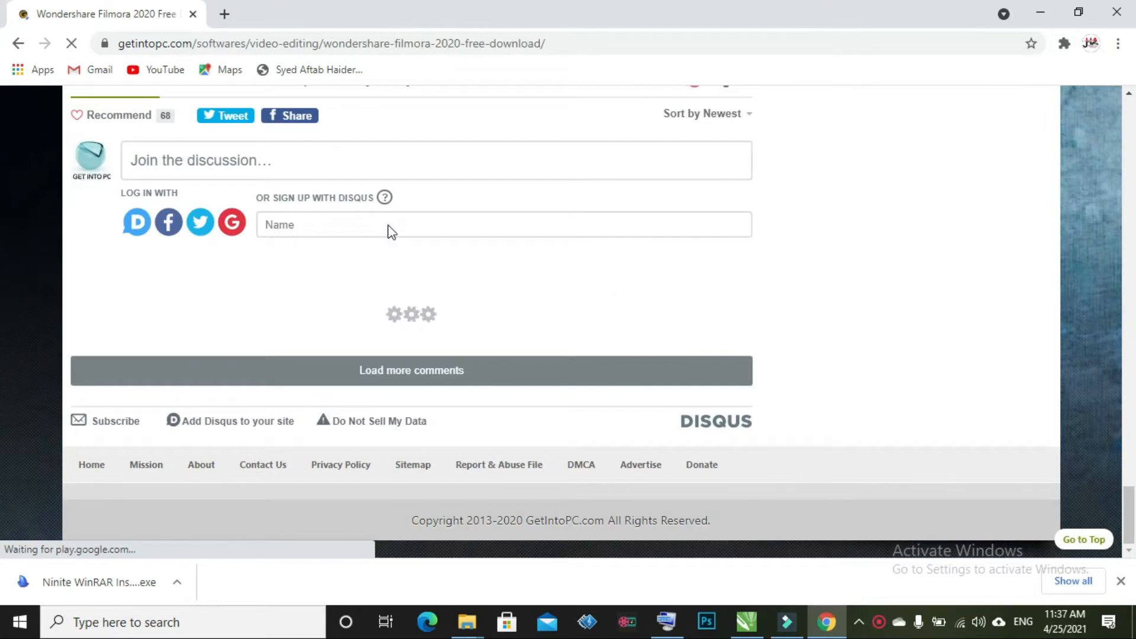
scroll(391, 232, "up", 12)
scroll(450, 414, "down", 2)
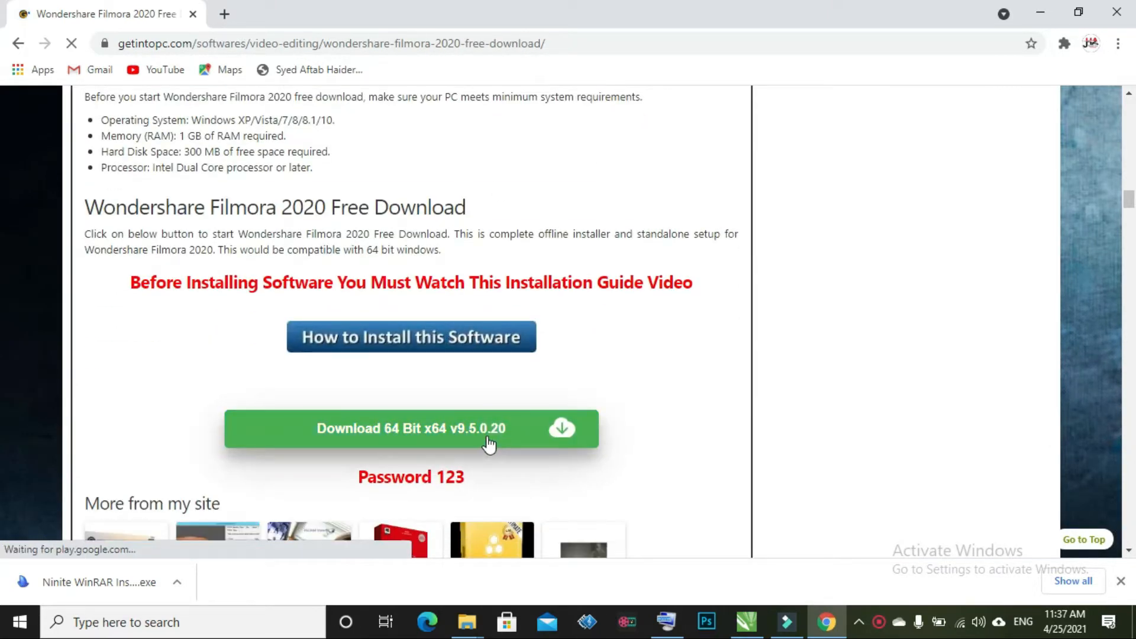
left_click(452, 439)
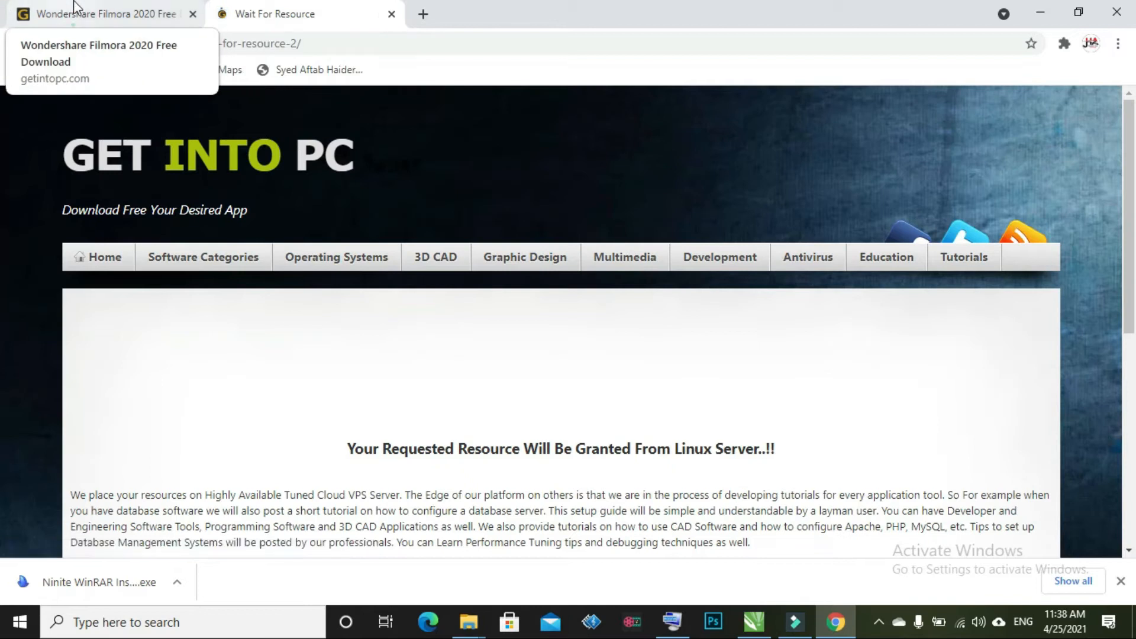
Pause the Filmora 9.5 rar download in Chrome's downloads list
left_click(75, 12)
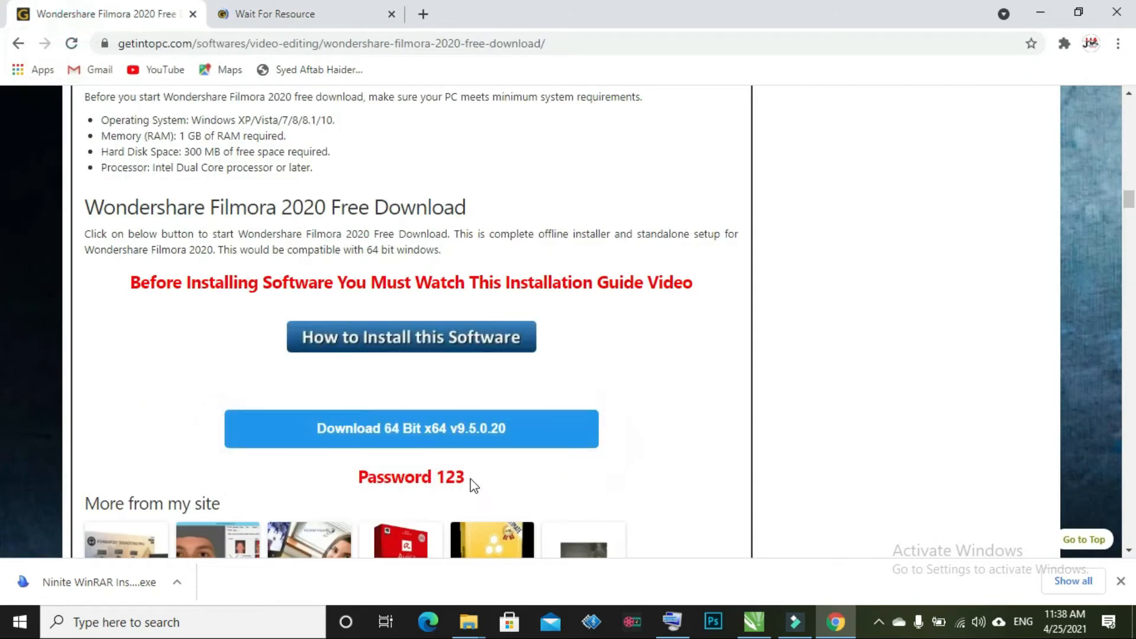
left_click(293, 8)
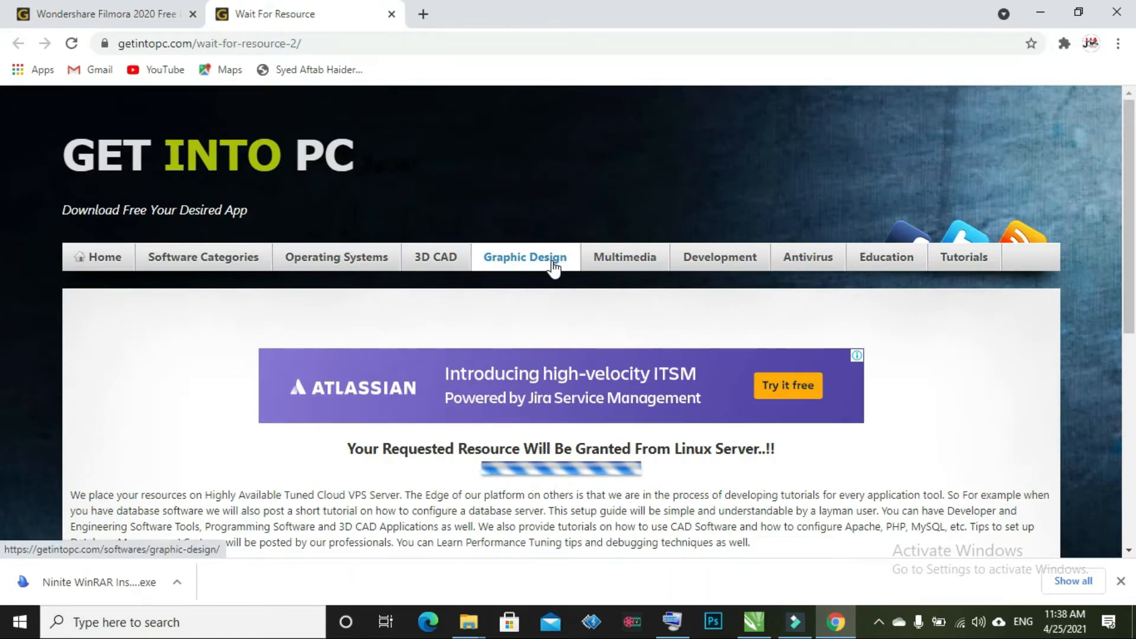
key("ctrl+j")
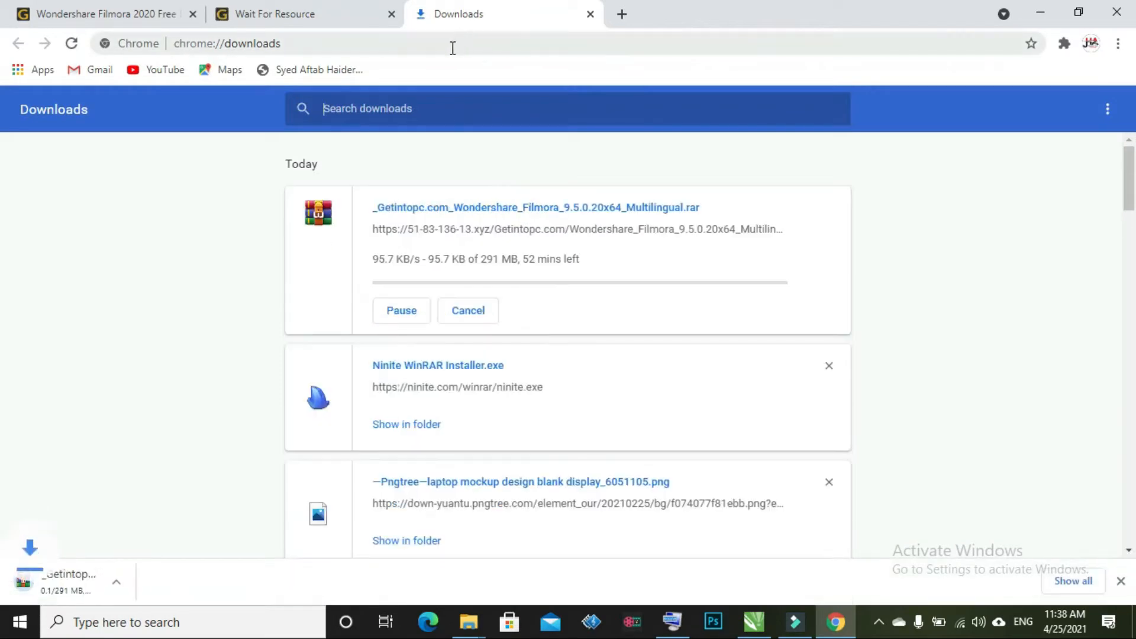
left_click(419, 312)
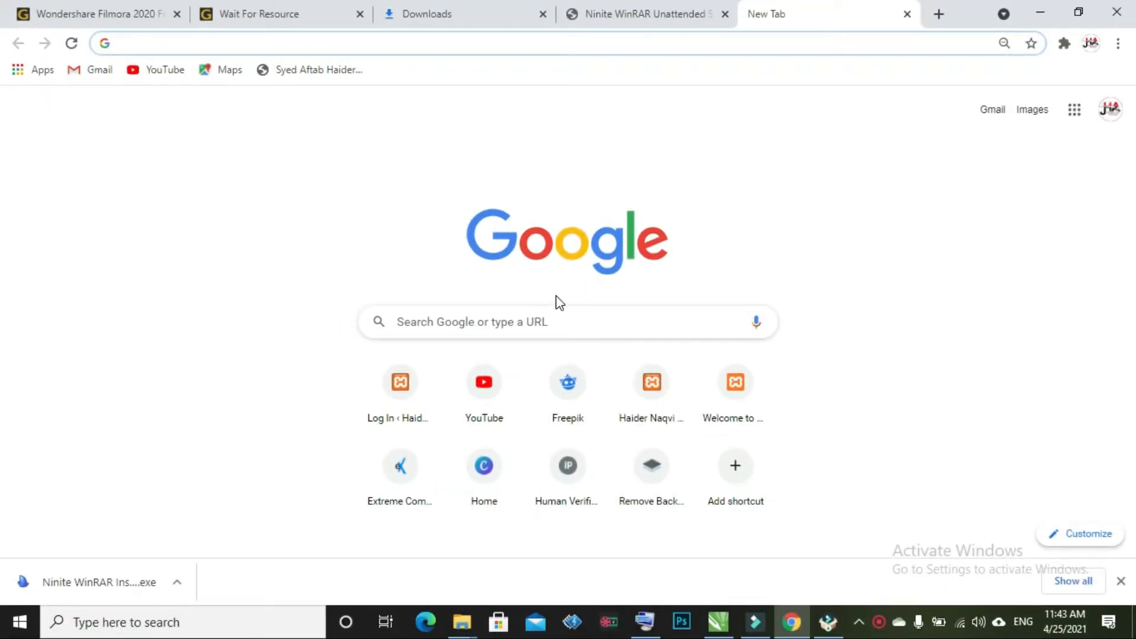
Search Google for ninite, open ninite.com, and get a Ninite installer for WinRAR
left_click(548, 316)
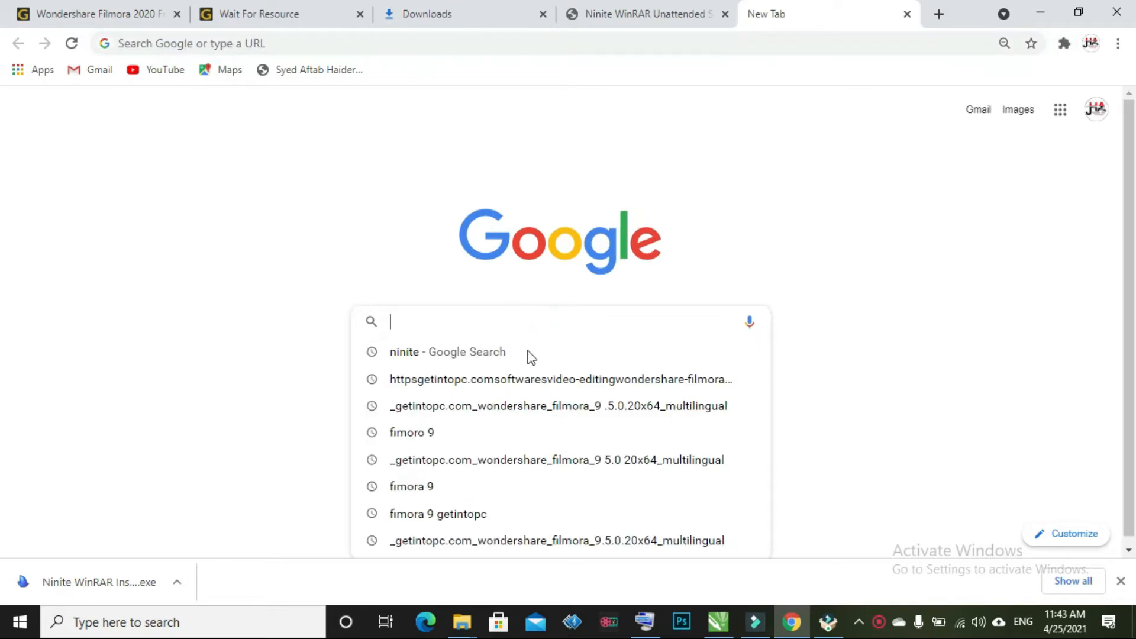
left_click(518, 351)
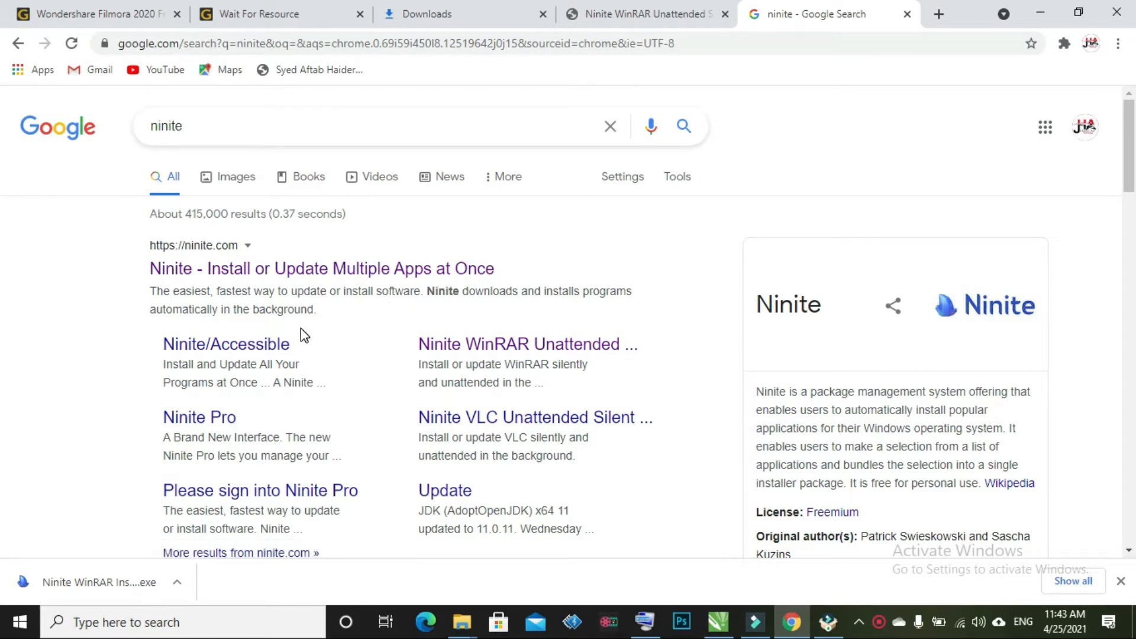
left_click(333, 277)
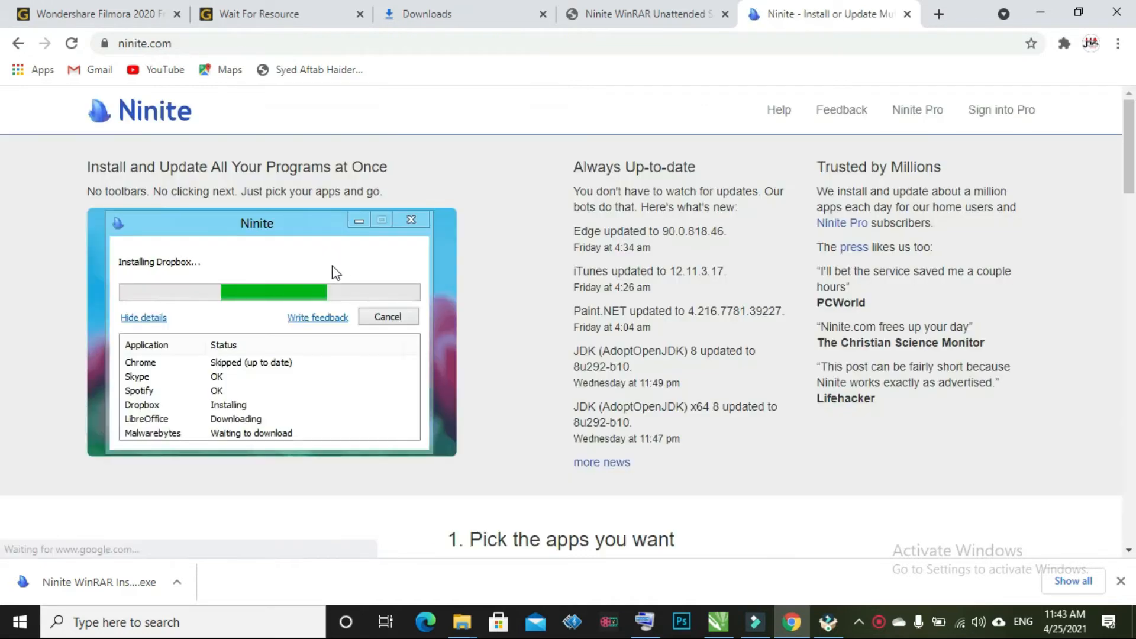
scroll(331, 274, "down", 5)
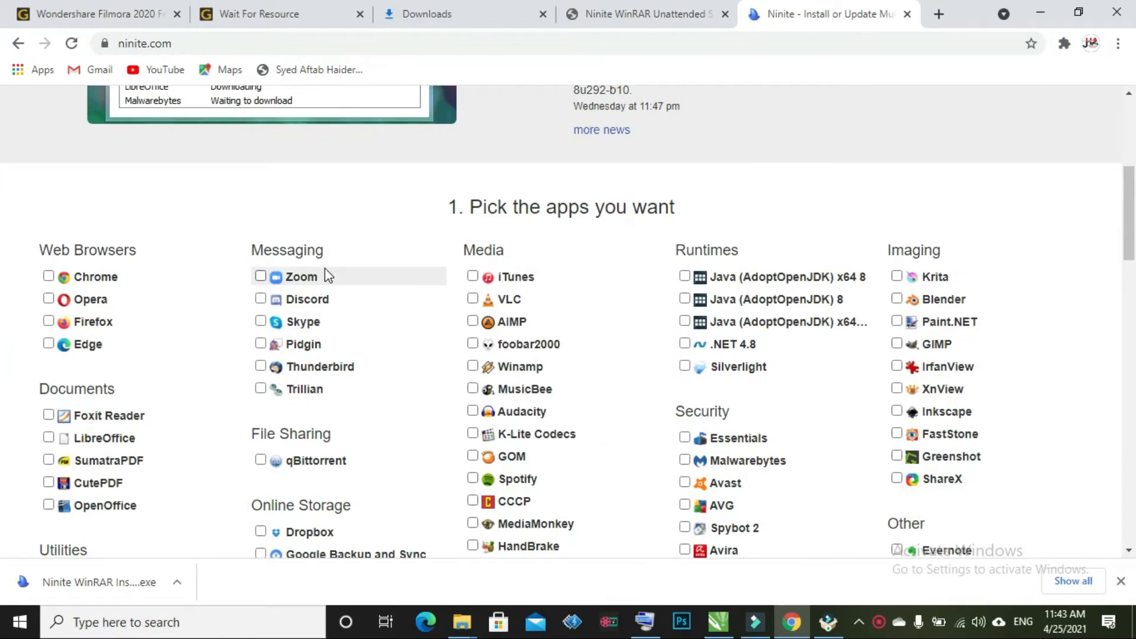
scroll(323, 270, "down", 3)
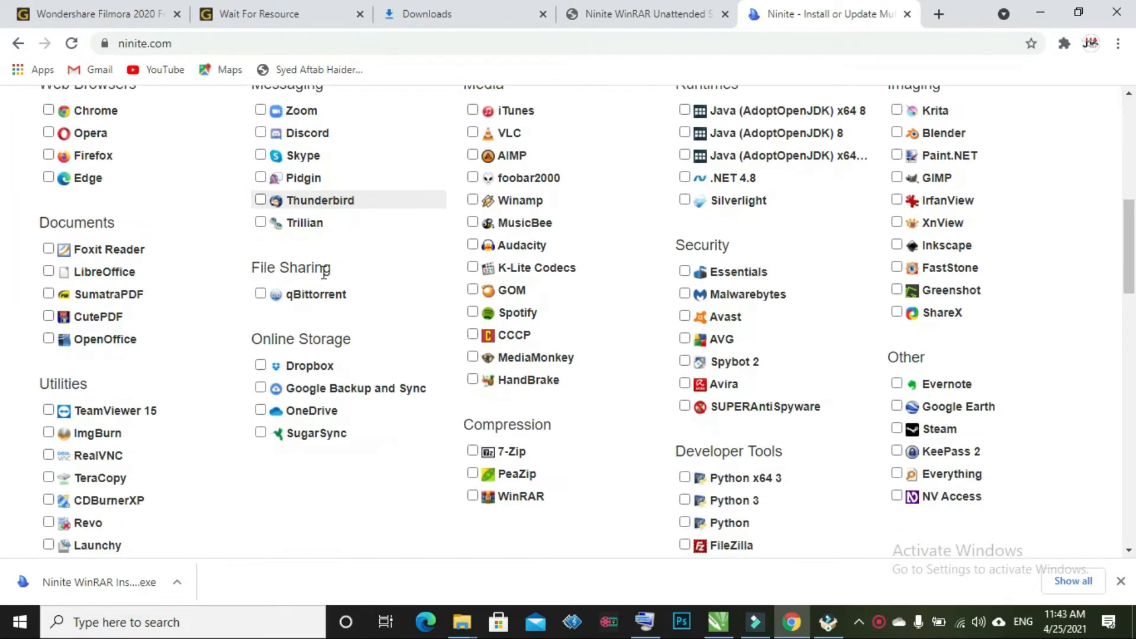
scroll(324, 272, "down", 1)
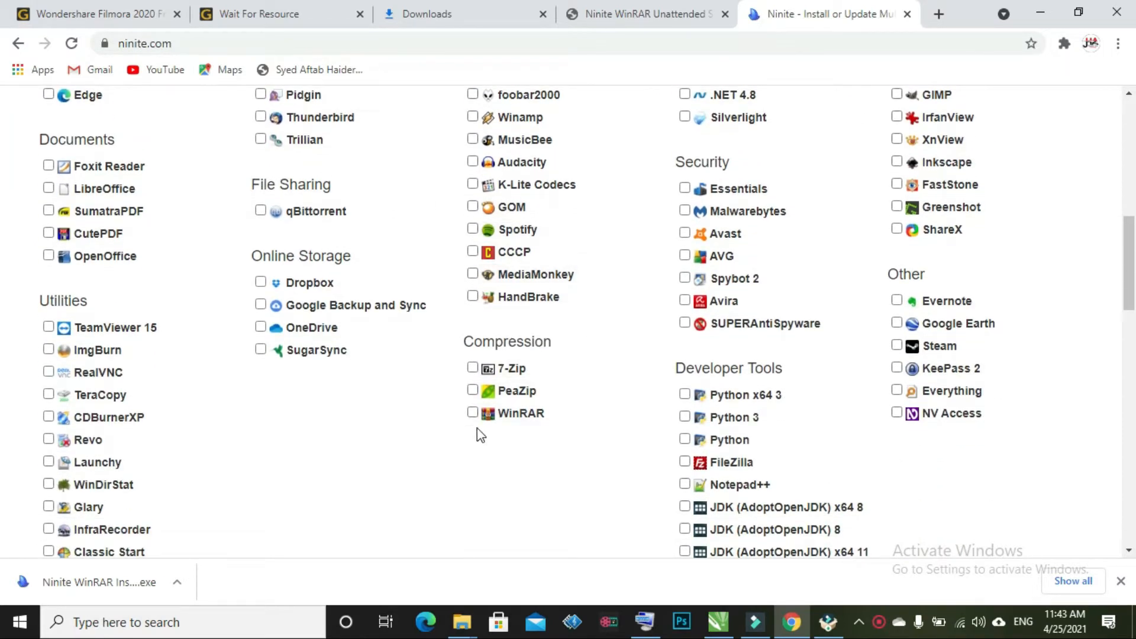
scroll(481, 411, "down", 3)
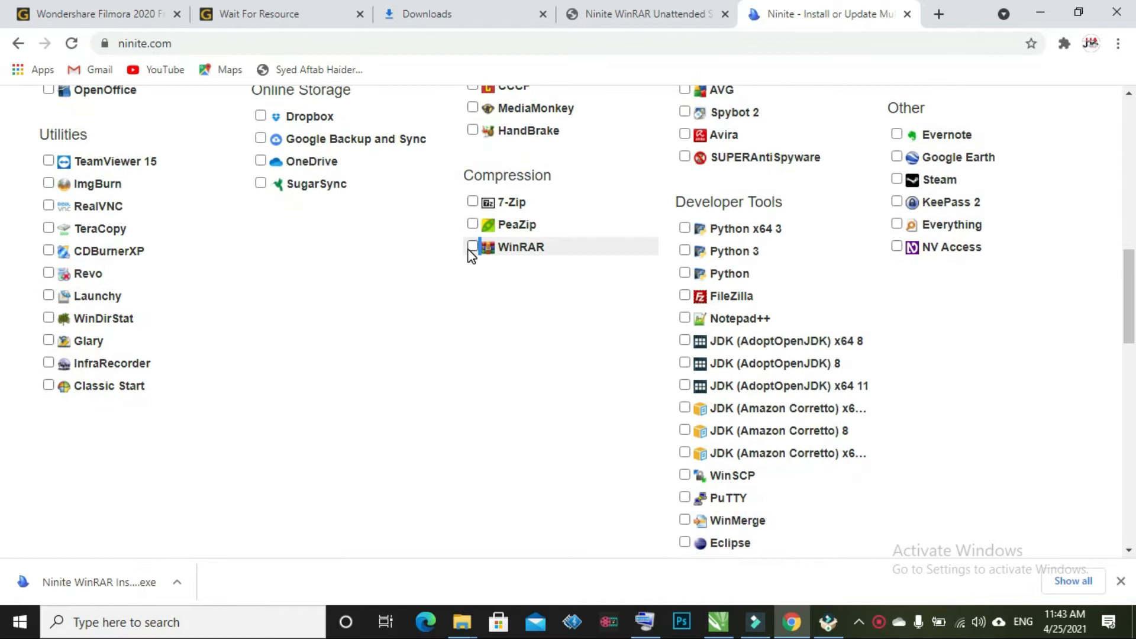
scroll(470, 263, "down", 8)
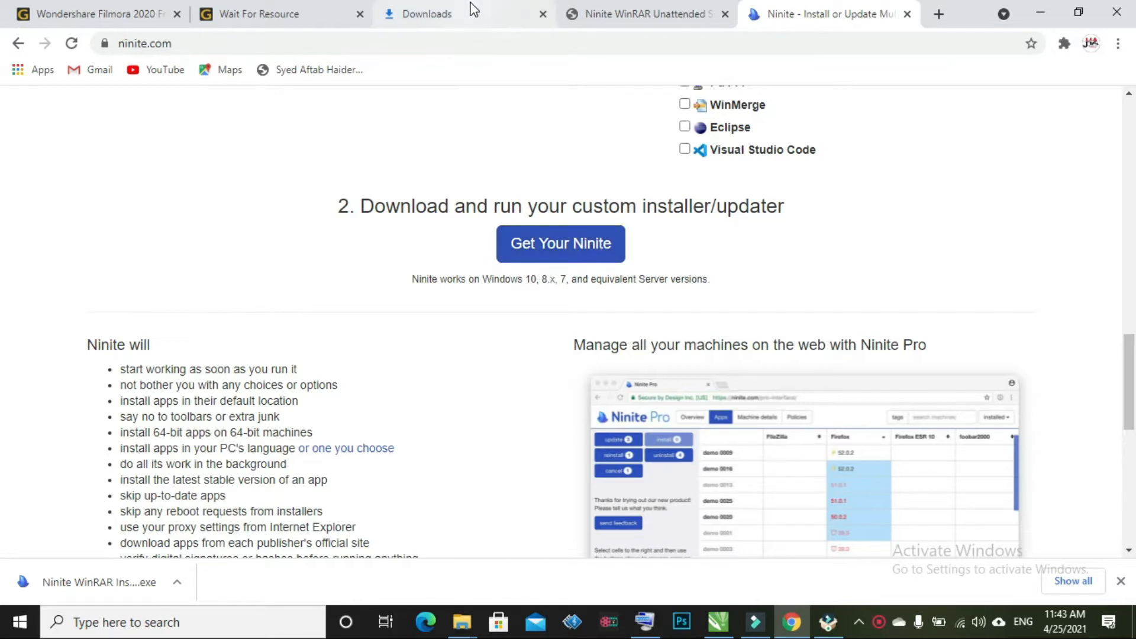
left_click(567, 250)
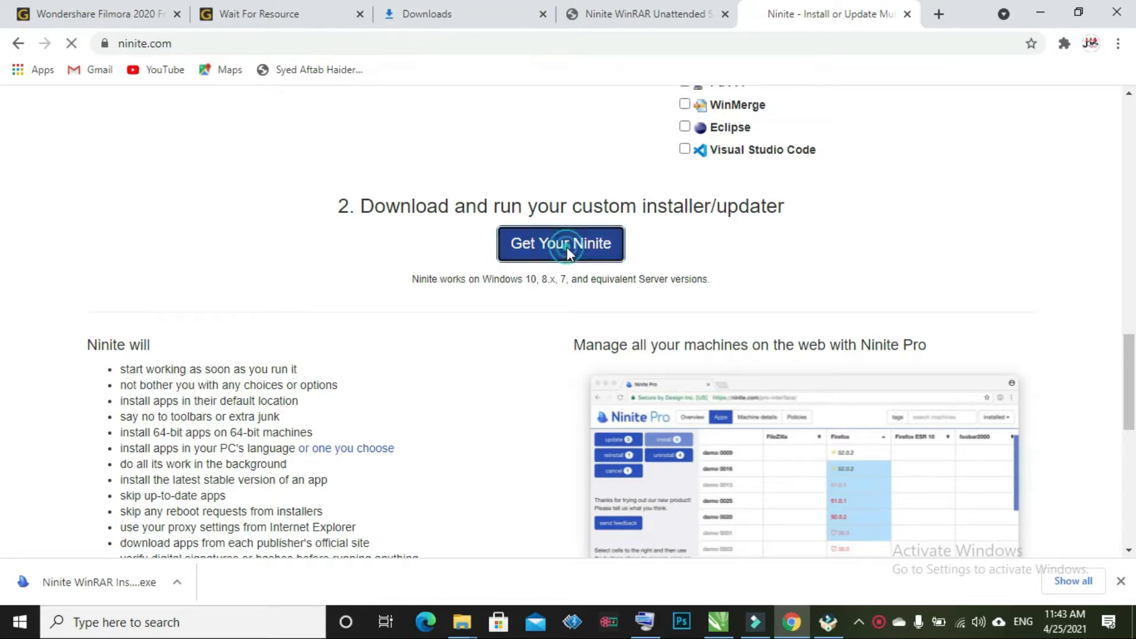
Cancel and remove the duplicate Ninite download, then show the WinRAR installer in the Downloads folder
left_click(476, 14)
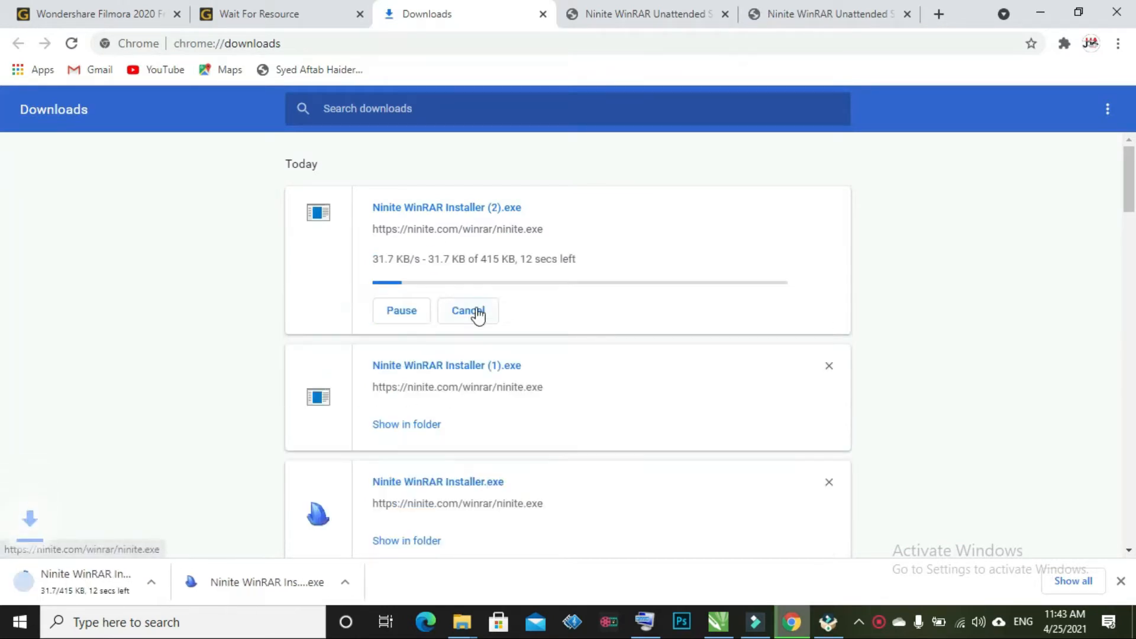
left_click(471, 310)
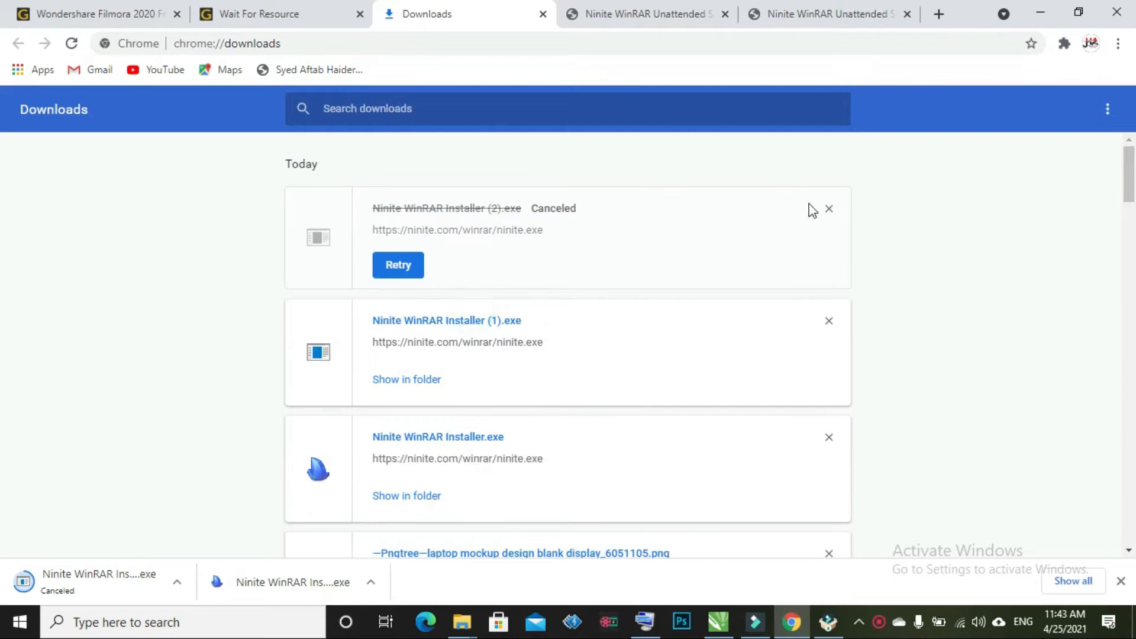
left_click(829, 209)
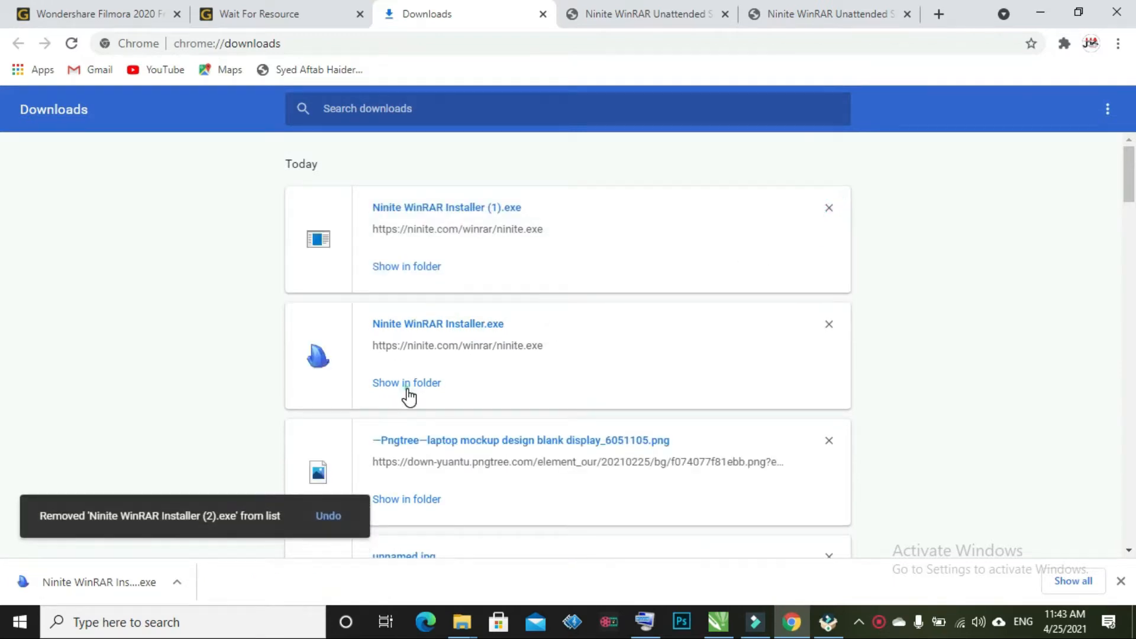
left_click(407, 385)
left_click(322, 232)
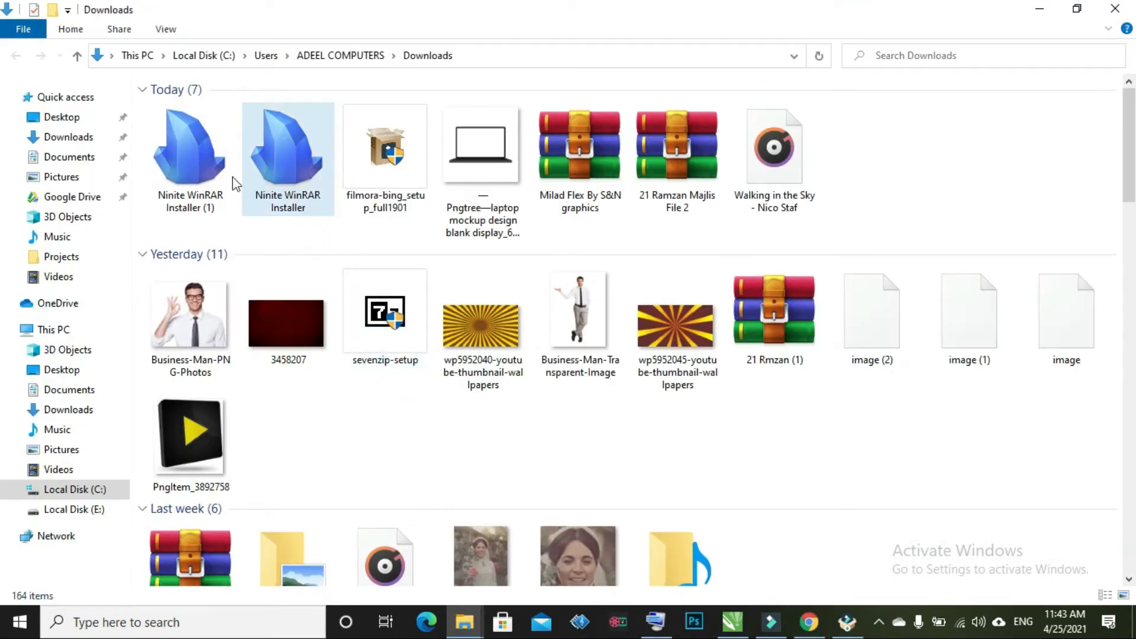
Run Ninite WinRAR Installer (1), then cancel its setup while it is preparing
double_click(211, 174)
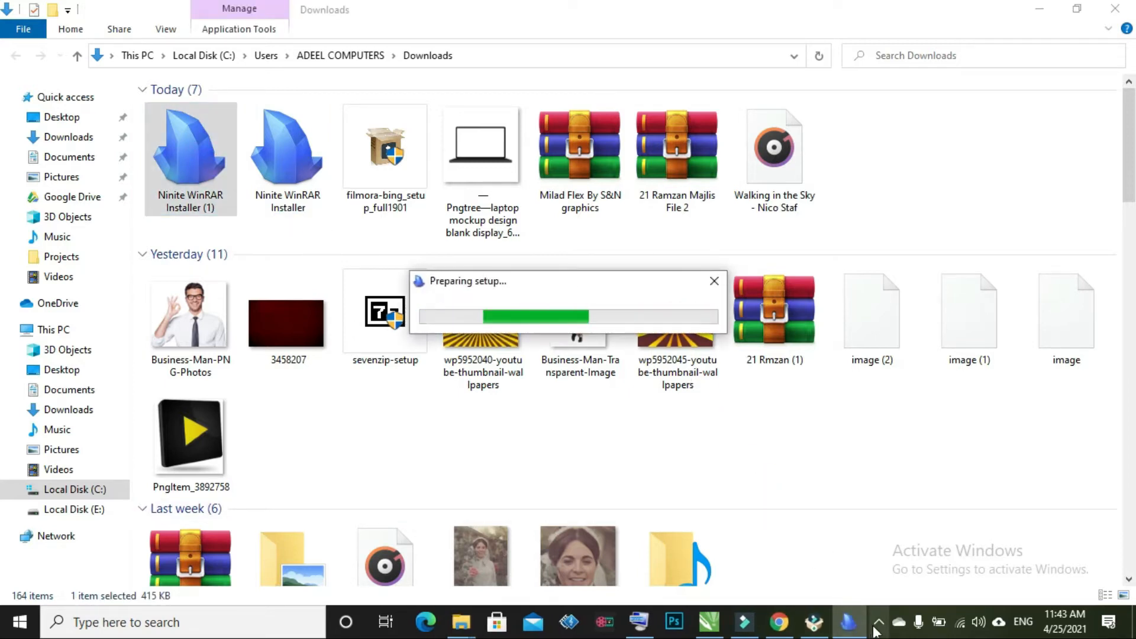
left_click(714, 280)
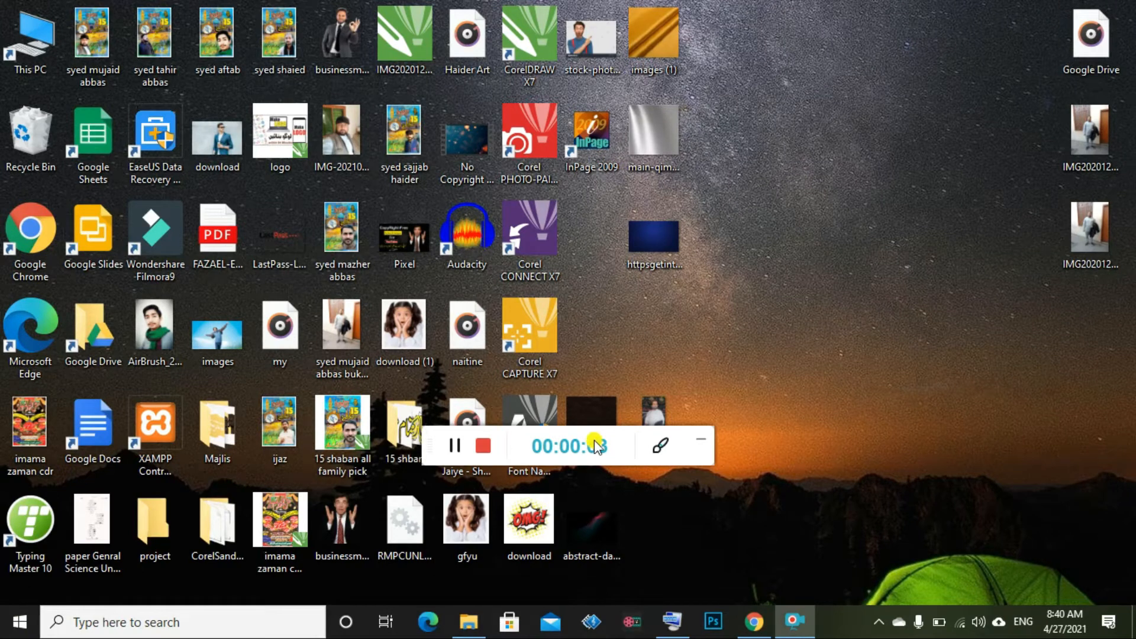
Open the installed programs list from a Start menu app's Uninstall option
left_click_drag(637, 445, 1045, 572)
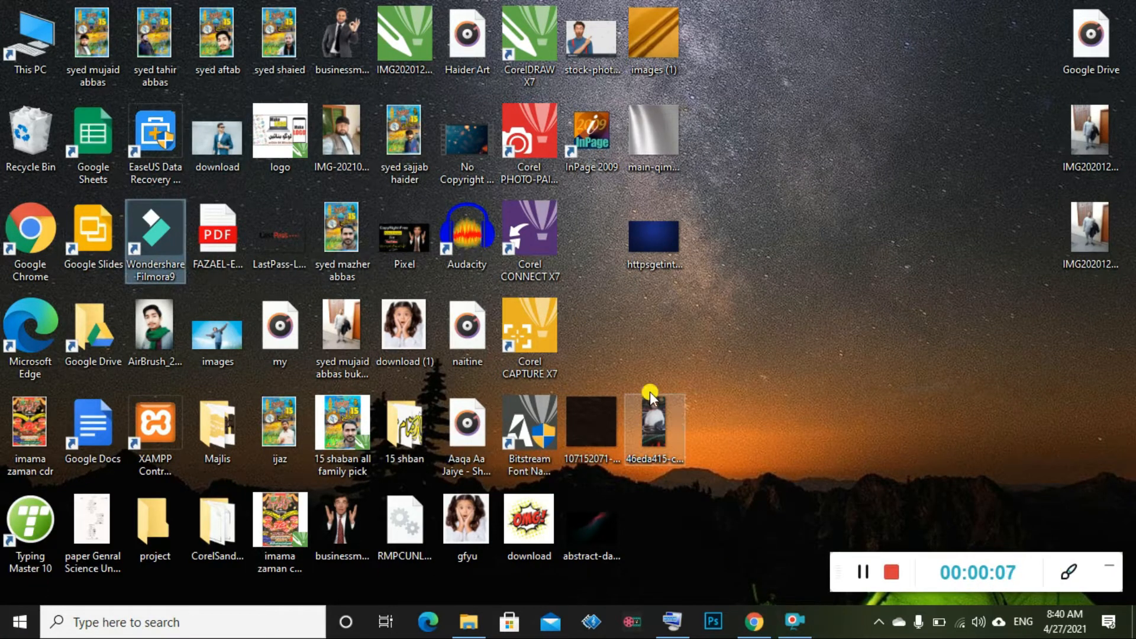
key("super")
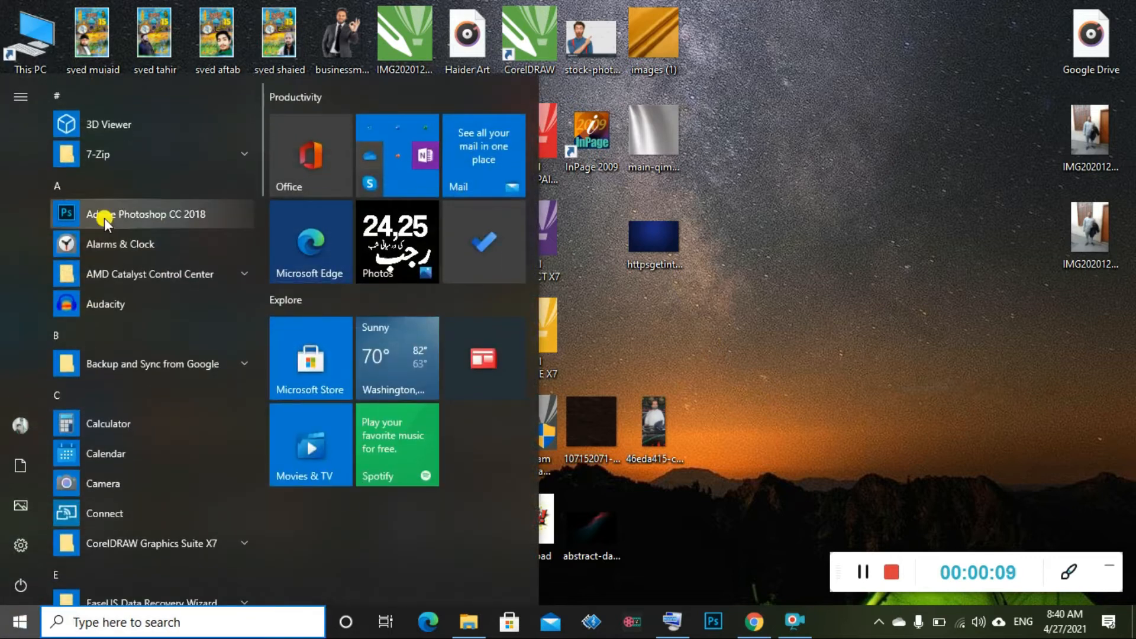
right_click(157, 215)
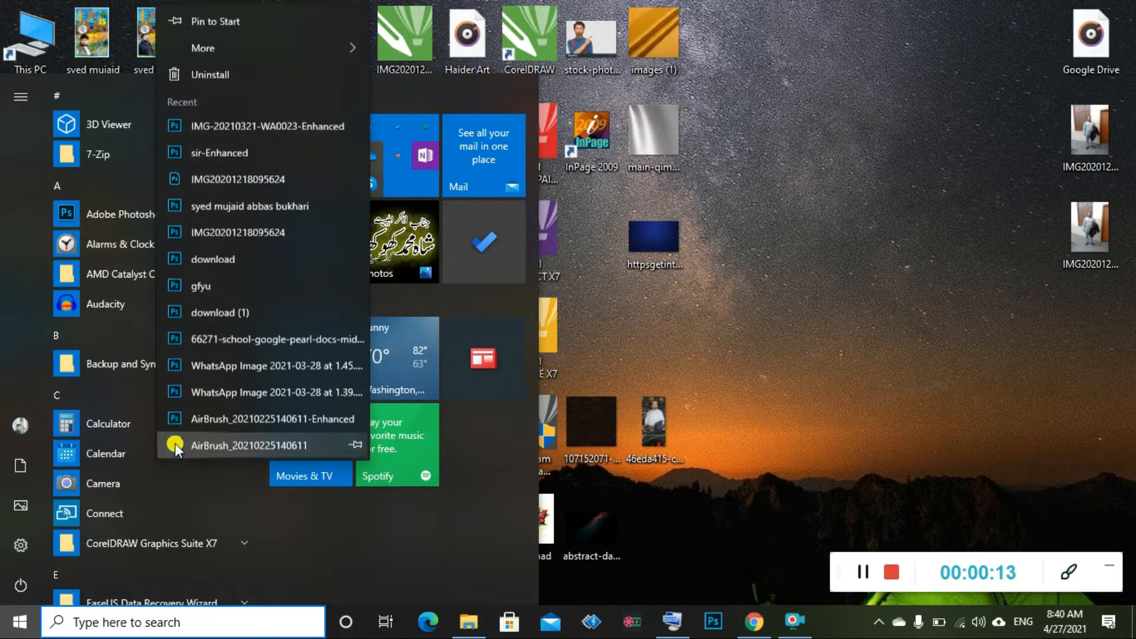
left_click(229, 71)
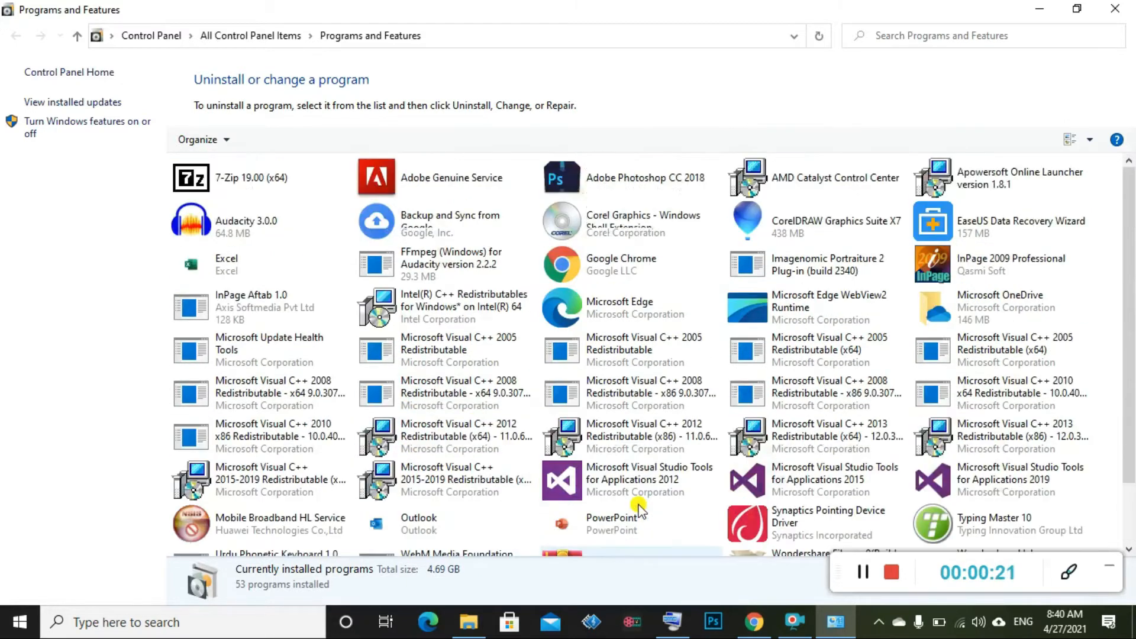
Uninstall Wondershare Filmora9 with all components, keeping its effect resource files
scroll(710, 515, "down", 2)
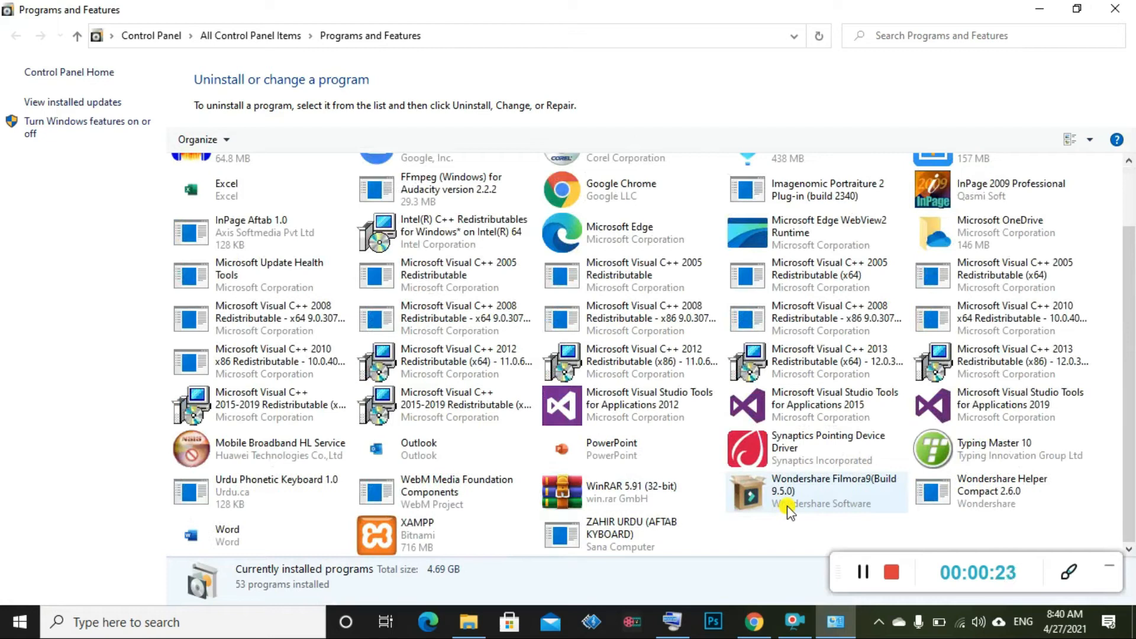
left_click(789, 508)
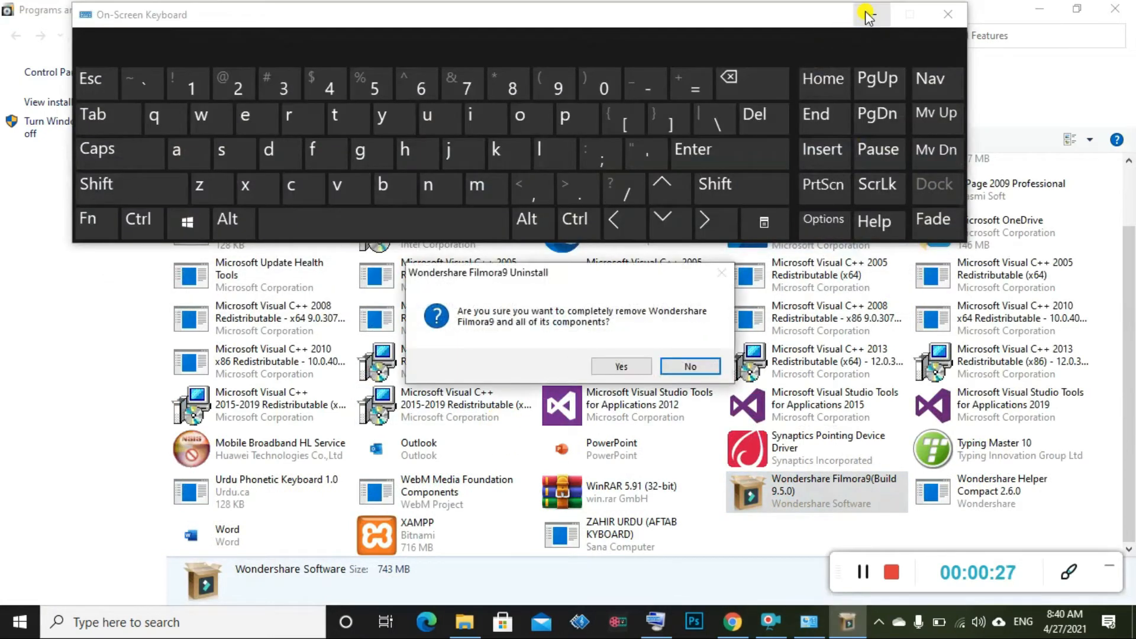
left_click(867, 17)
left_click(618, 369)
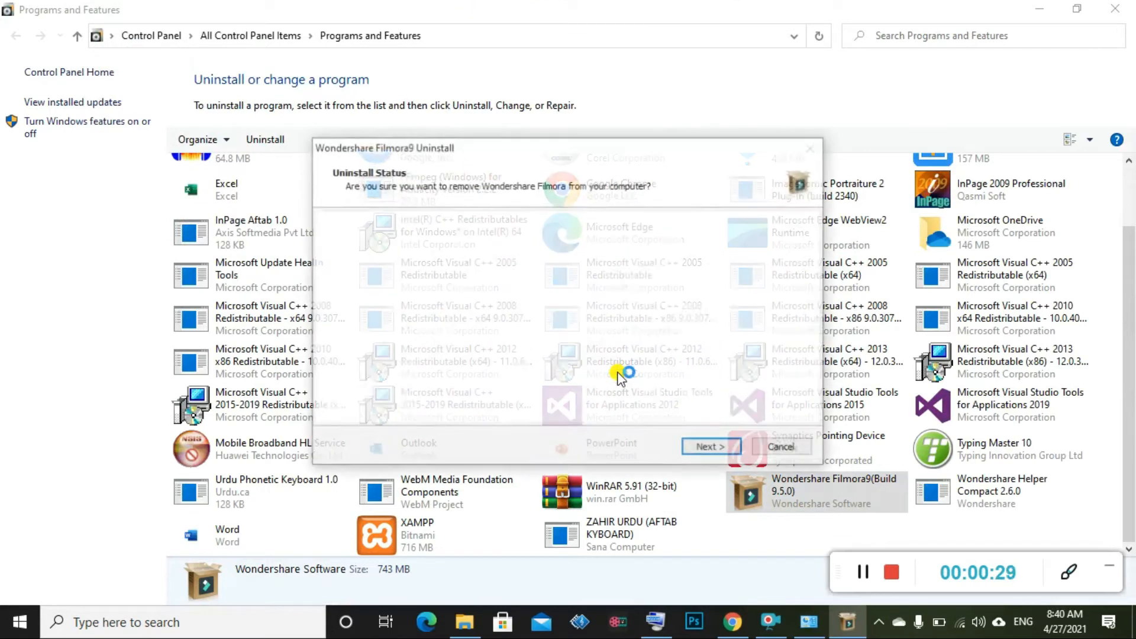
left_click(702, 450)
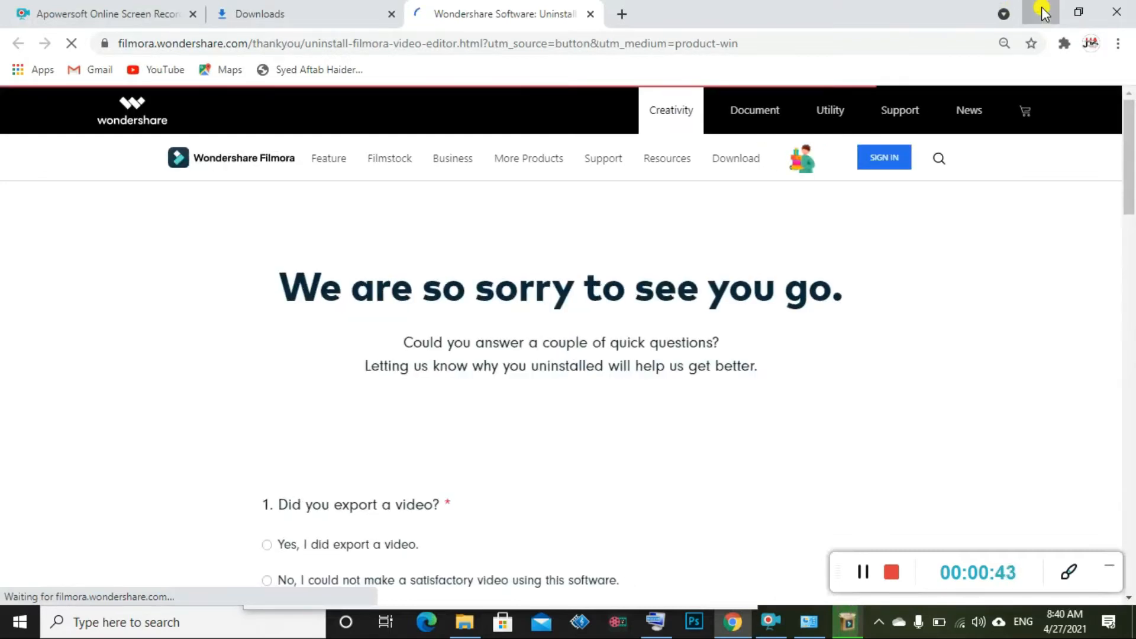
left_click(1043, 13)
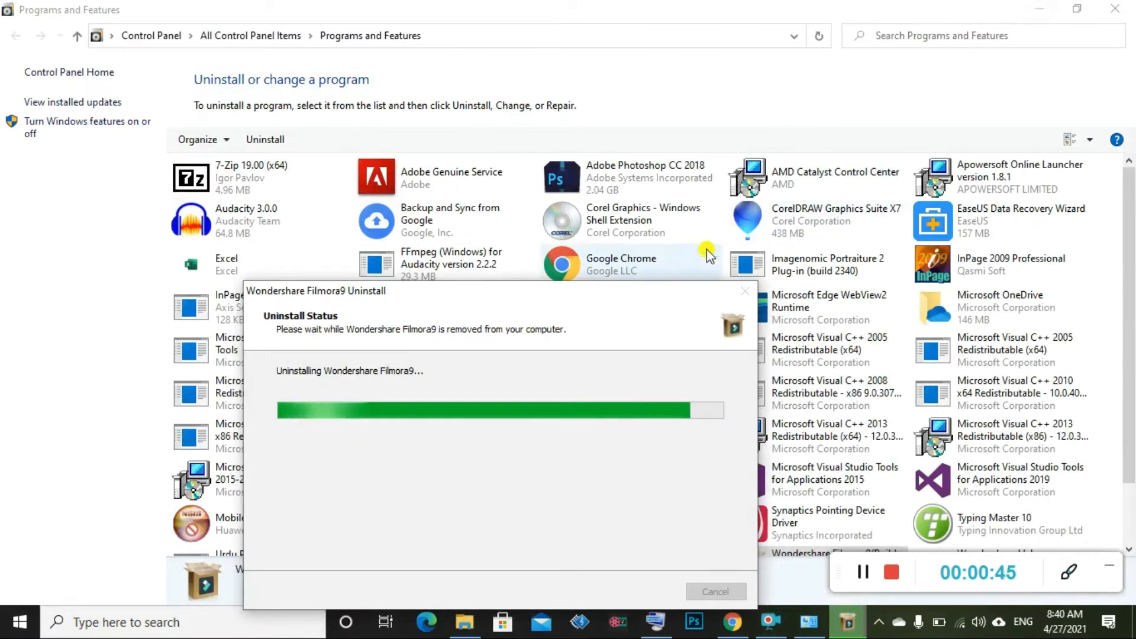
left_click(1037, 9)
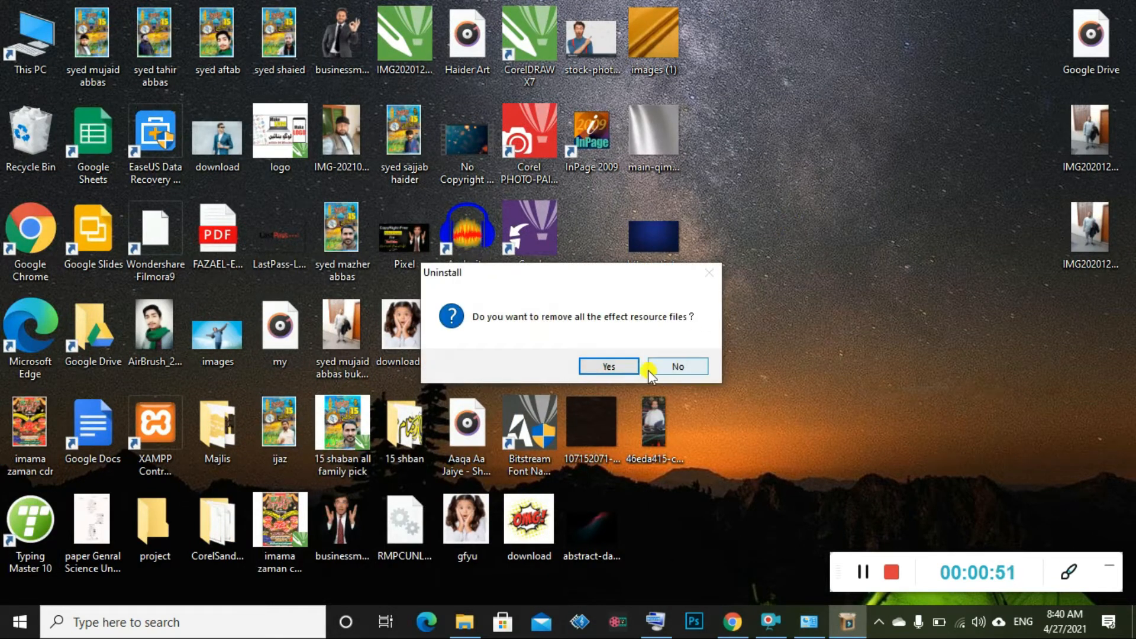
left_click(678, 366)
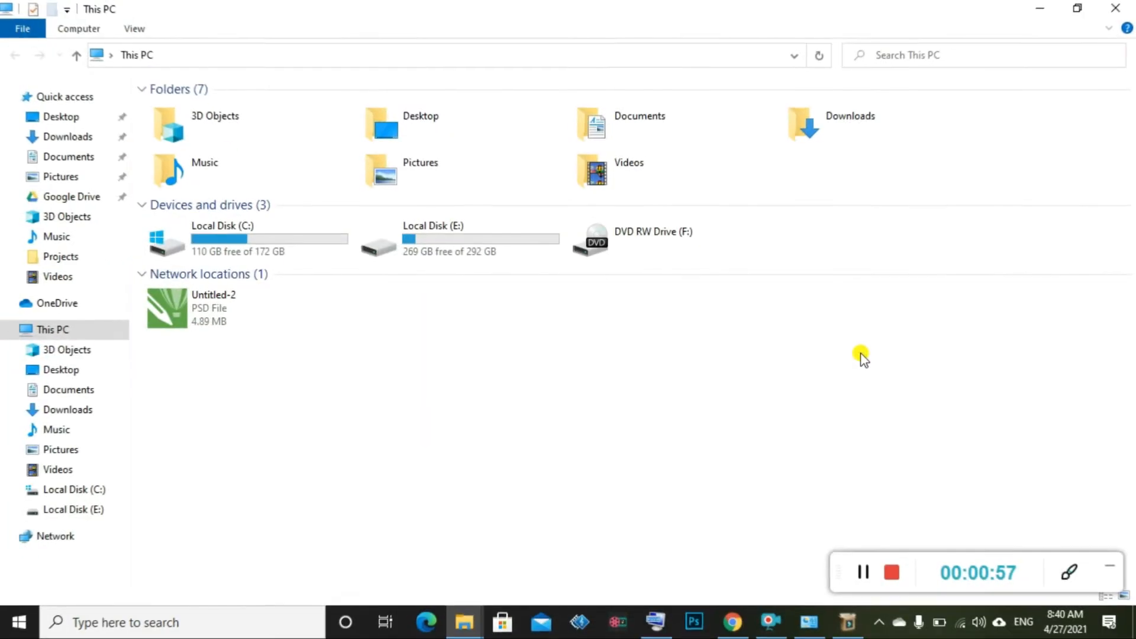
Open Local Disk (E:) > Fimoro 9 and bring up the Filmora archive's context menu
left_click(475, 256)
double_click(475, 253)
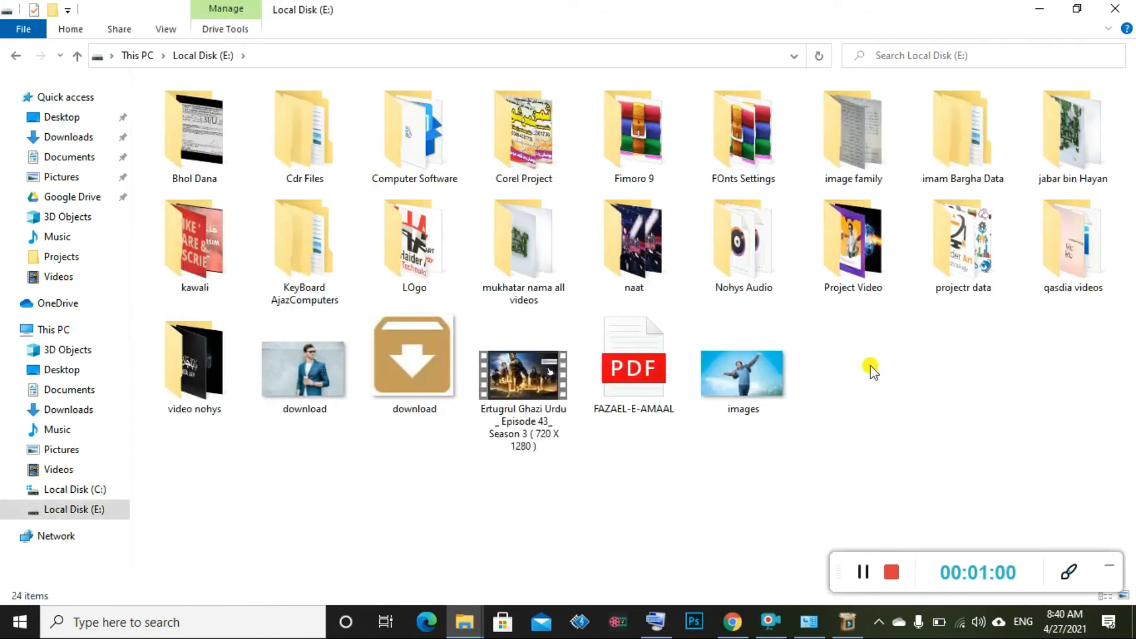
left_click(637, 157)
double_click(637, 158)
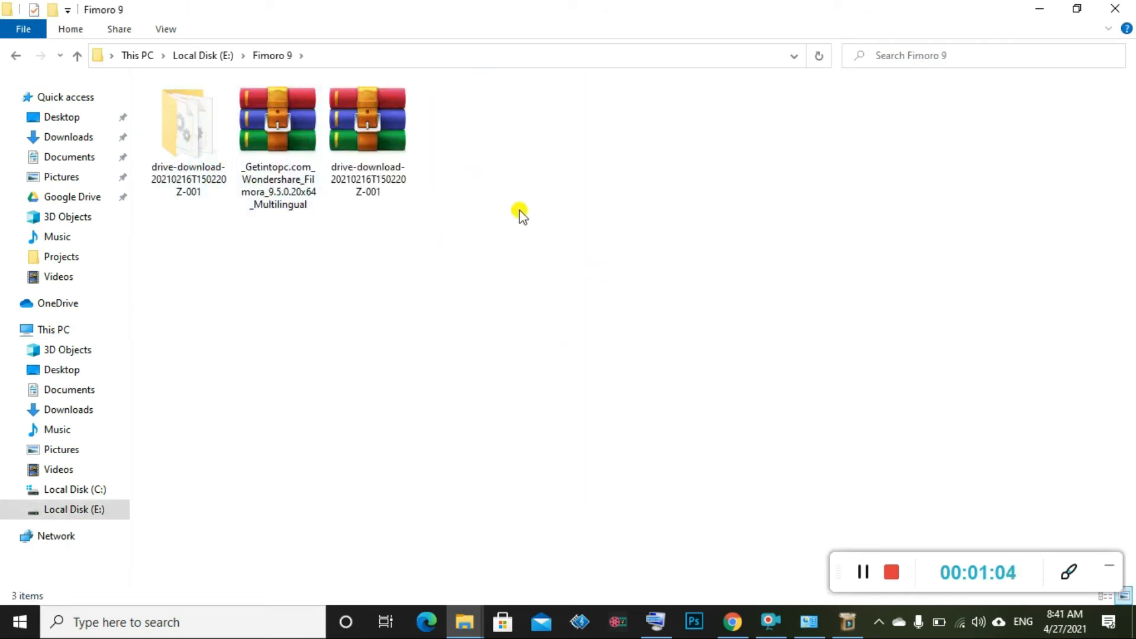
left_click(285, 158)
right_click(284, 155)
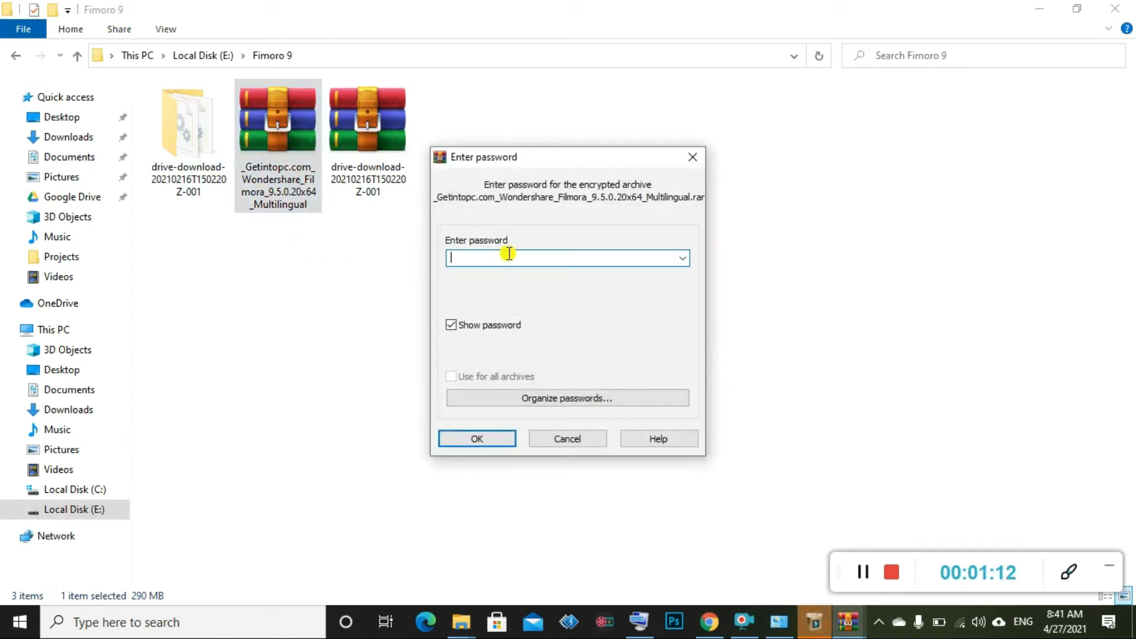
Enter the archive password to extract the Filmora archive here
type("3")
key("Return")
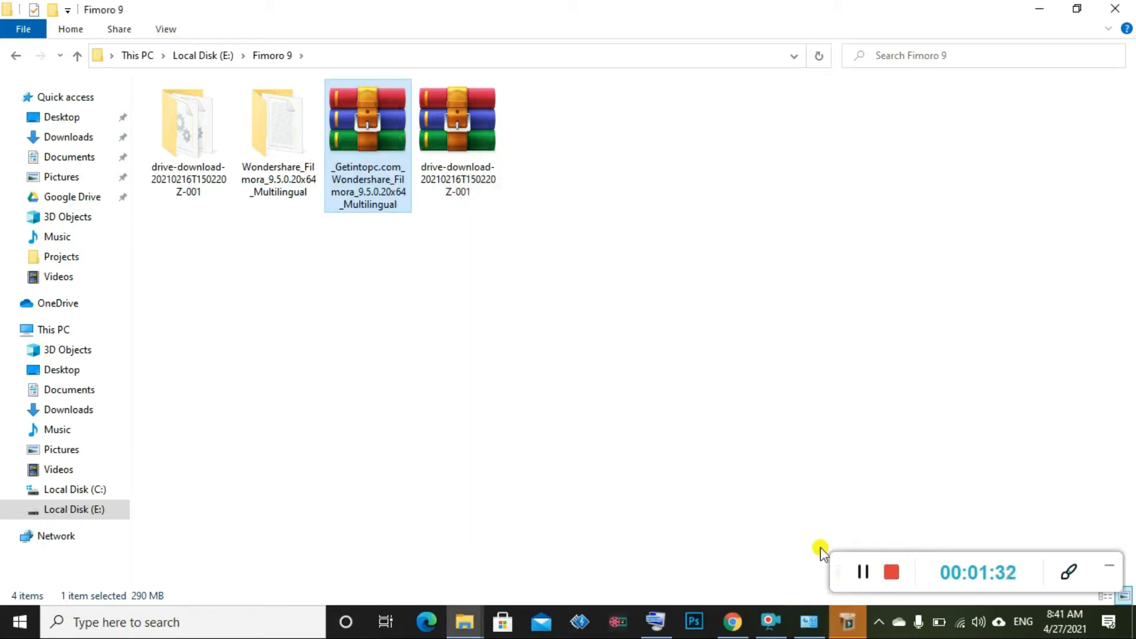
Open the extracted Filmora folder and its subfolder, then run filmora_64bit_full846
double_click(275, 148)
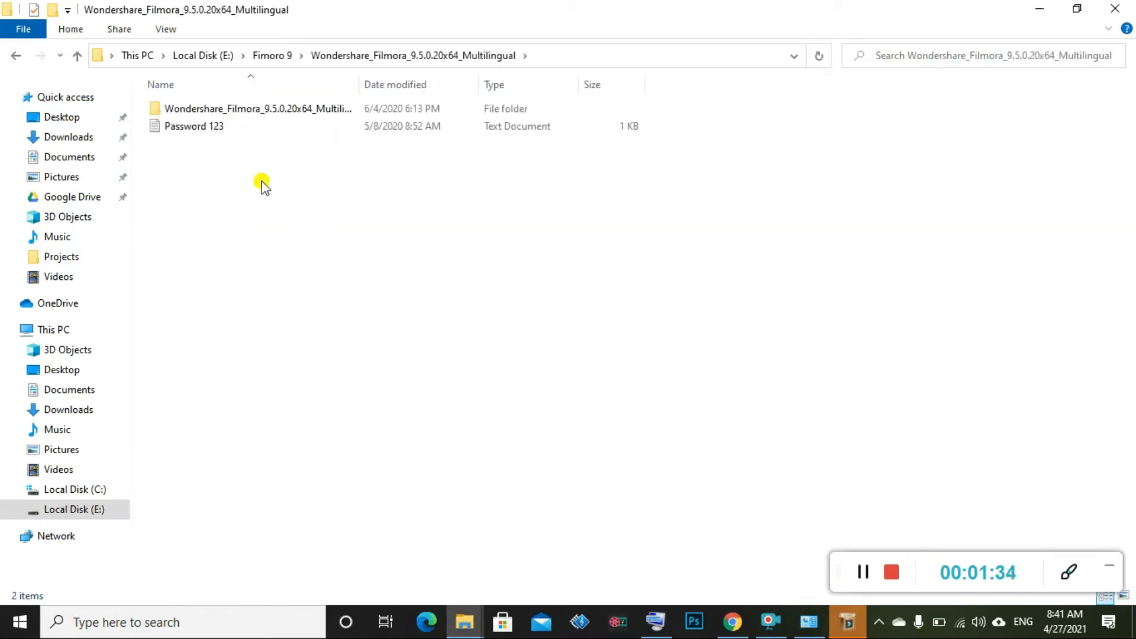
double_click(289, 111)
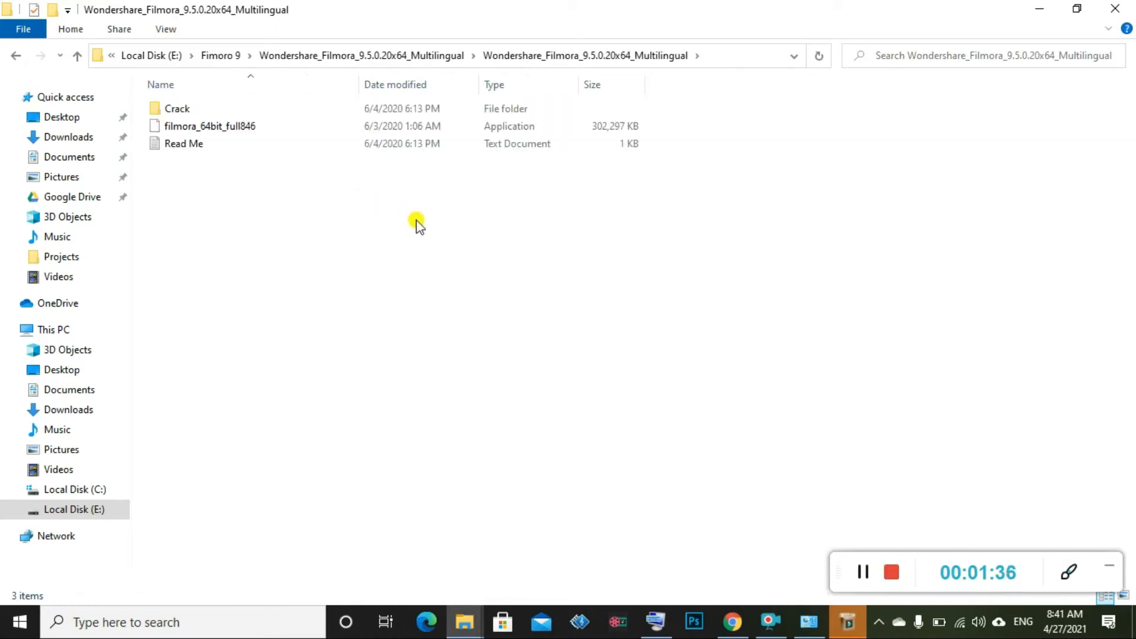
left_click(260, 126)
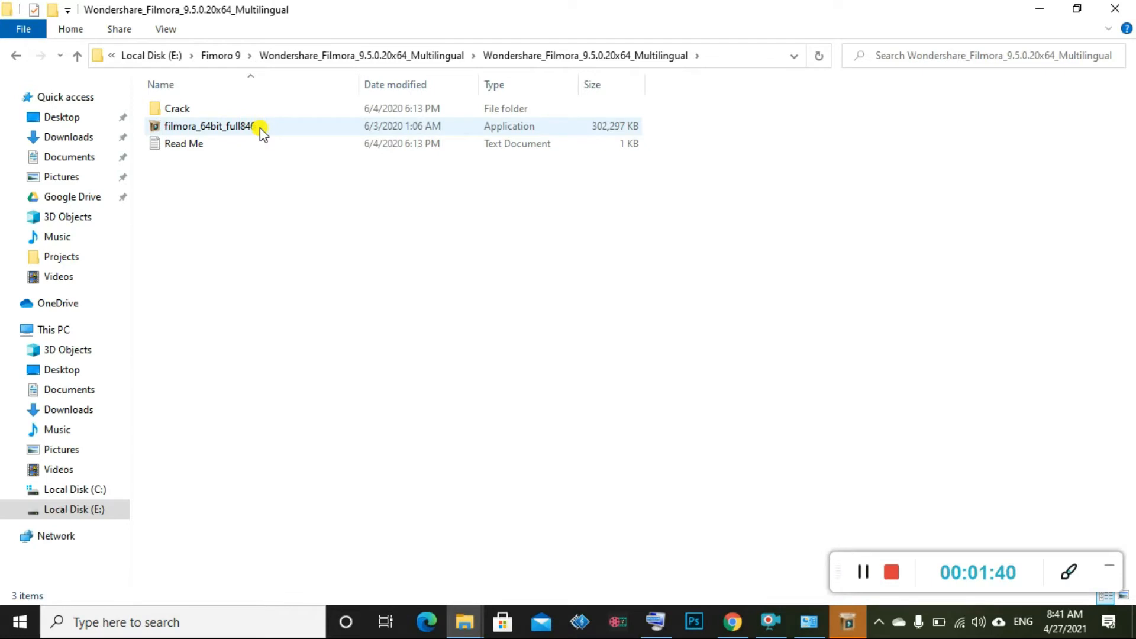
double_click(262, 130)
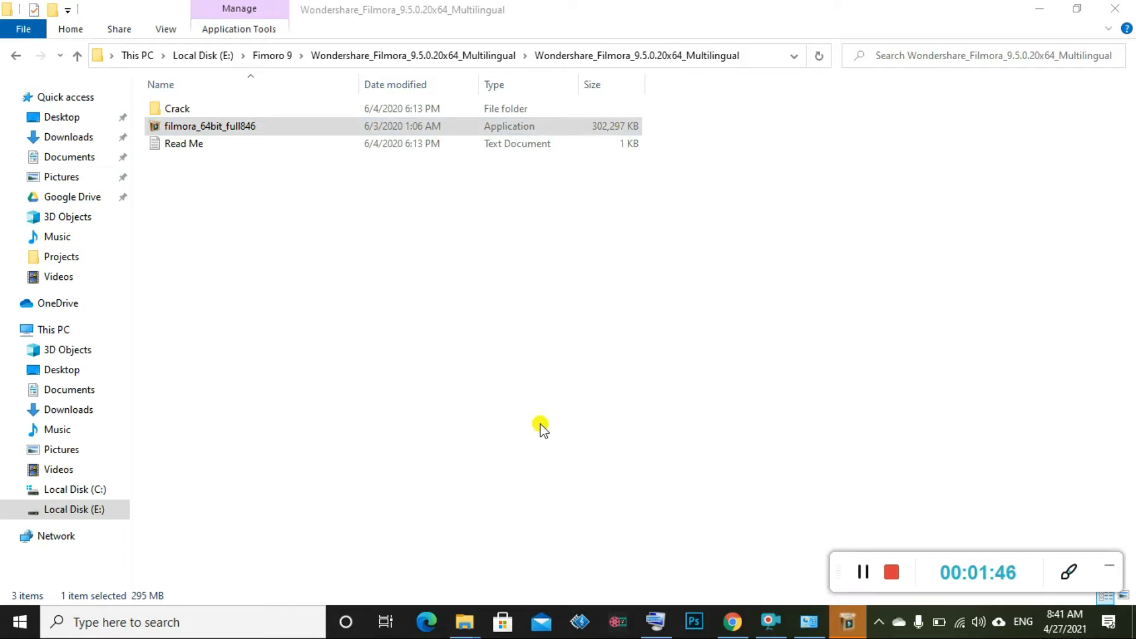
Choose English, accept the licence, and install into the default Filmora9 folder
left_click(866, 15)
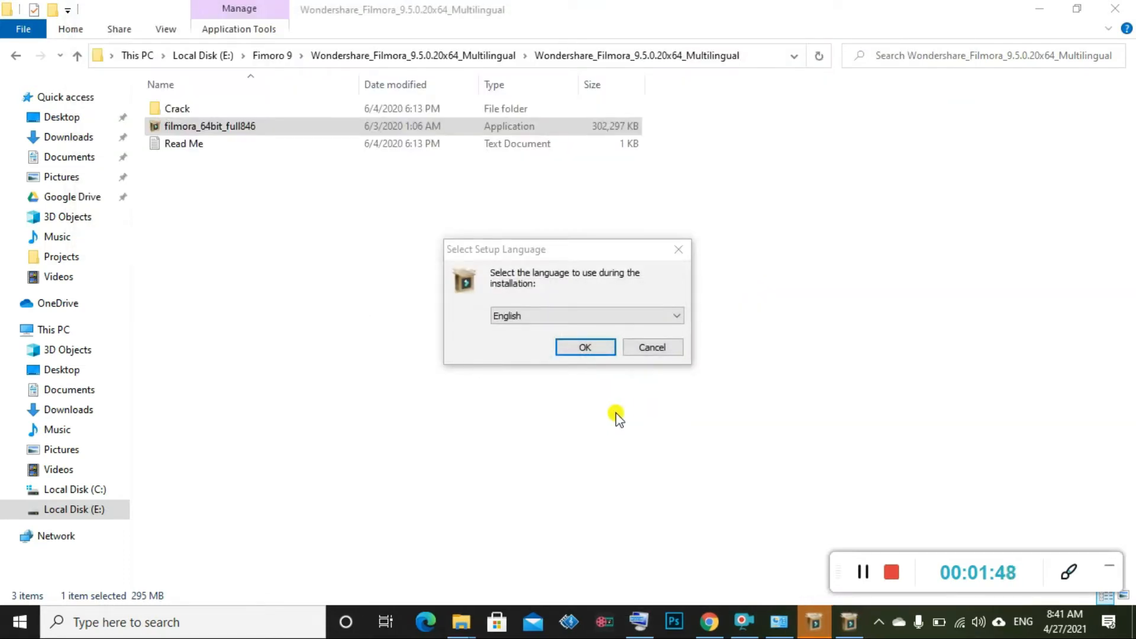
left_click(599, 347)
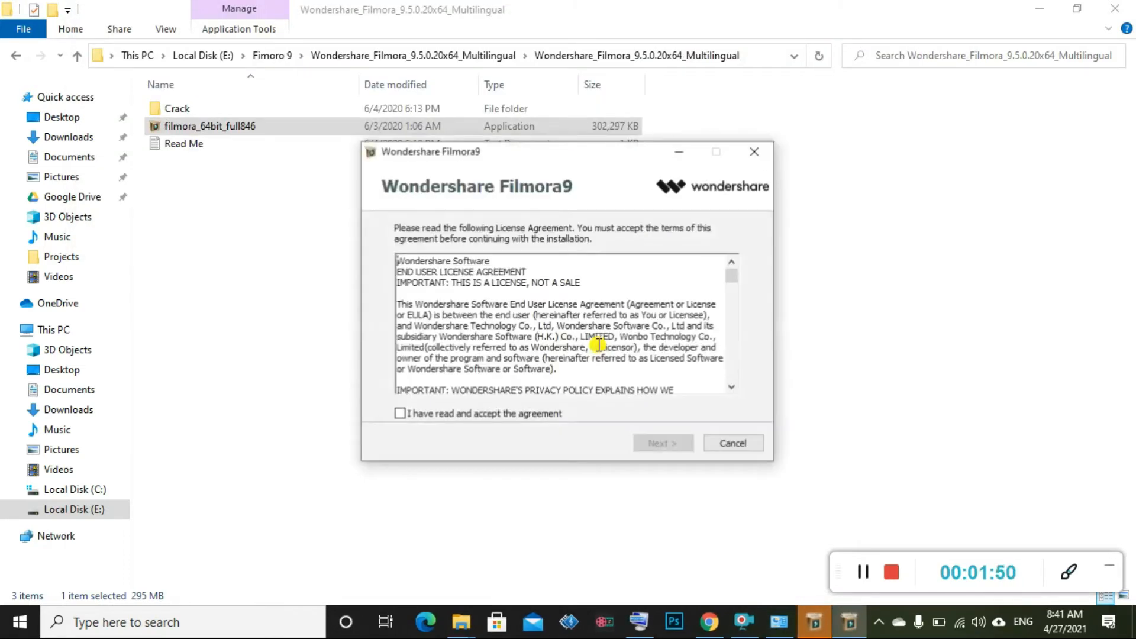
left_click(451, 414)
left_click(681, 444)
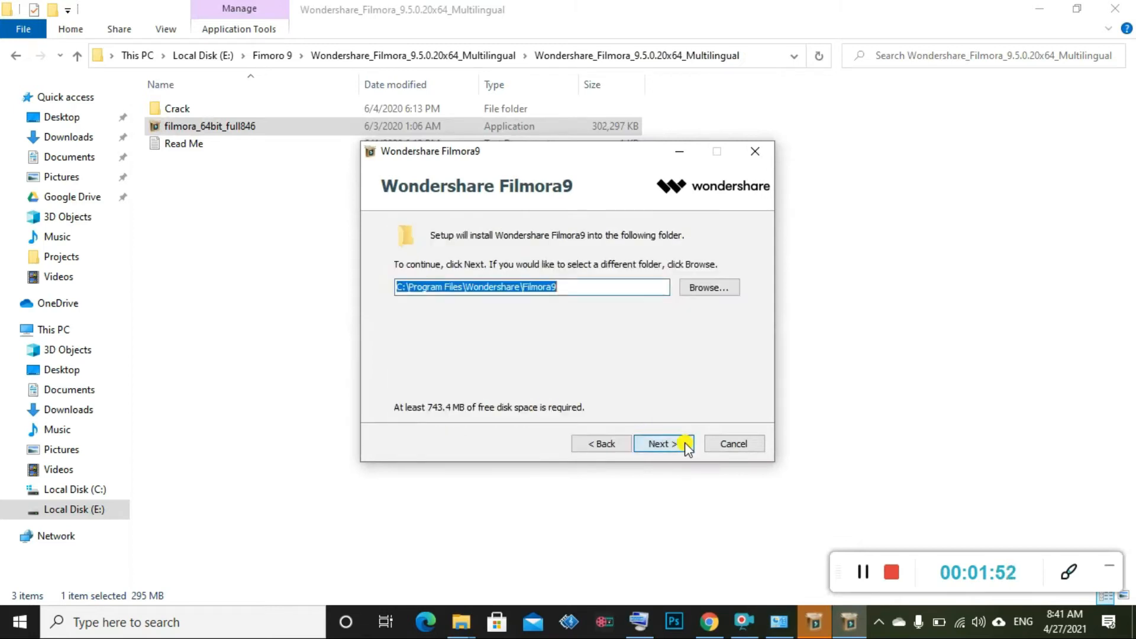
left_click(655, 444)
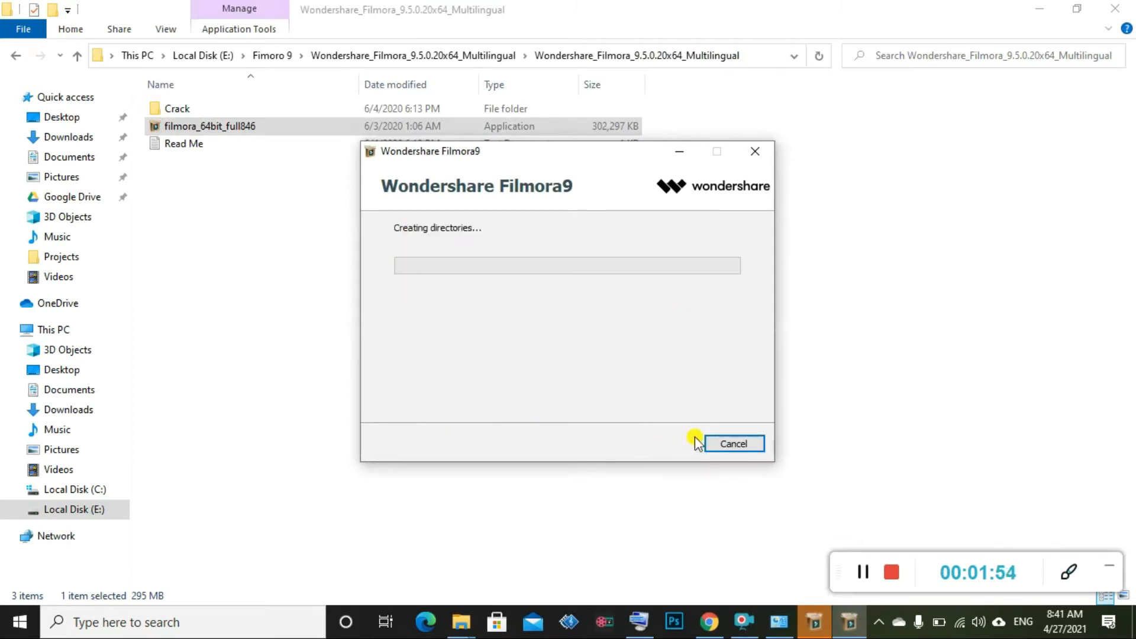
Minimize Explorer and move the installer aside to reveal the uninstall success message
left_click(1037, 7)
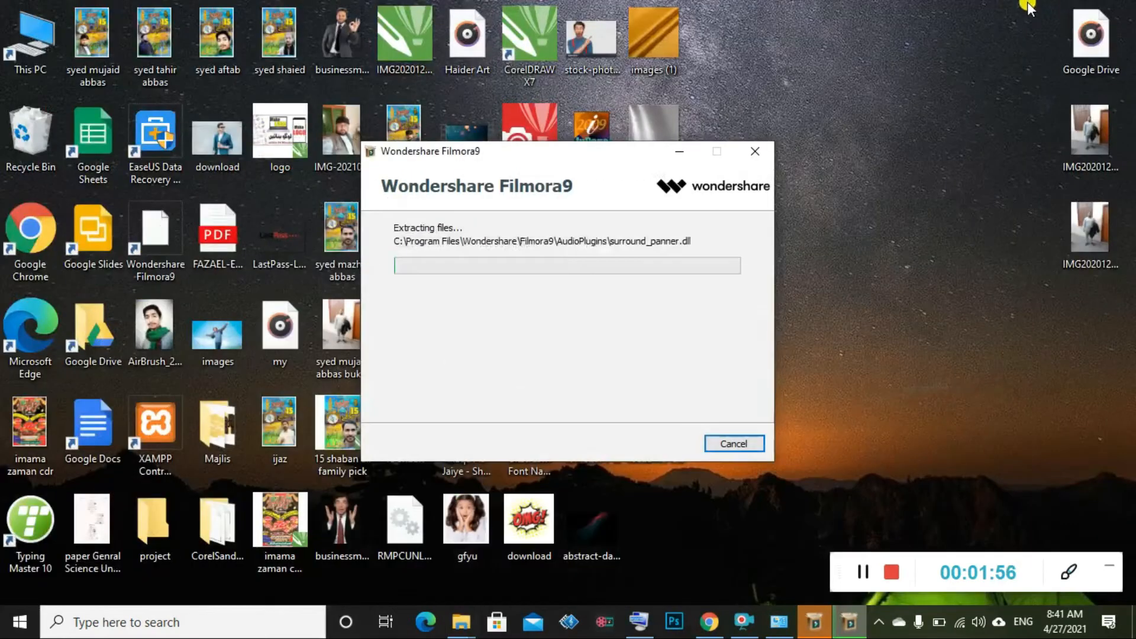
left_click_drag(575, 145, 418, 30)
left_click_drag(681, 273, 757, 267)
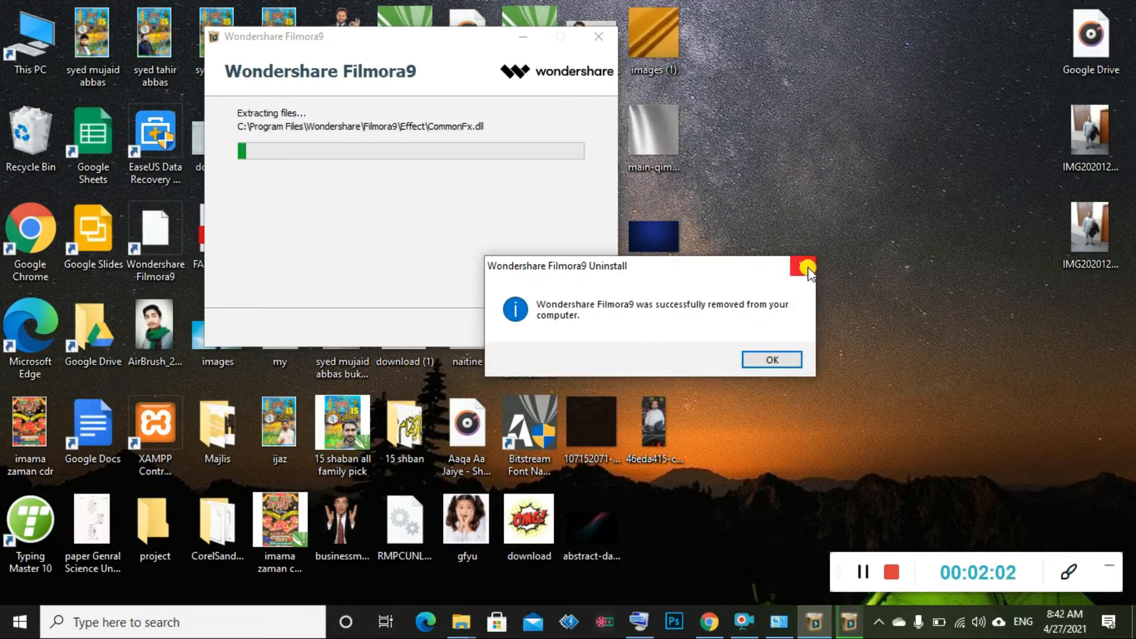
Dismiss the Filmora9 removal notice and let the installation run to completion
left_click(783, 358)
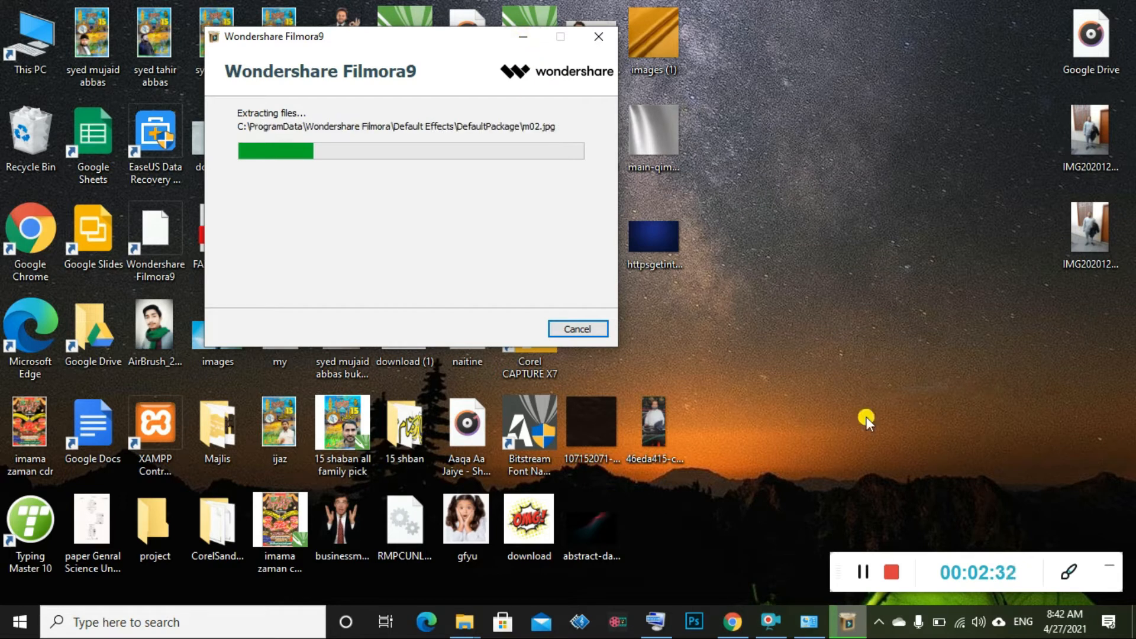
mouse_move(858, 627)
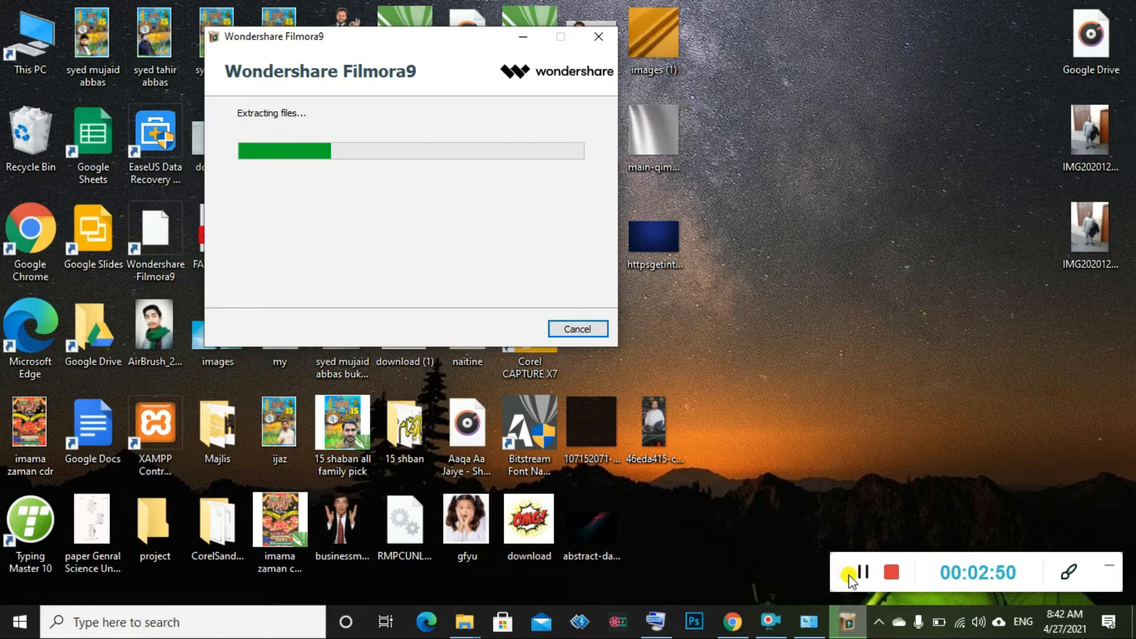
mouse_move(809, 629)
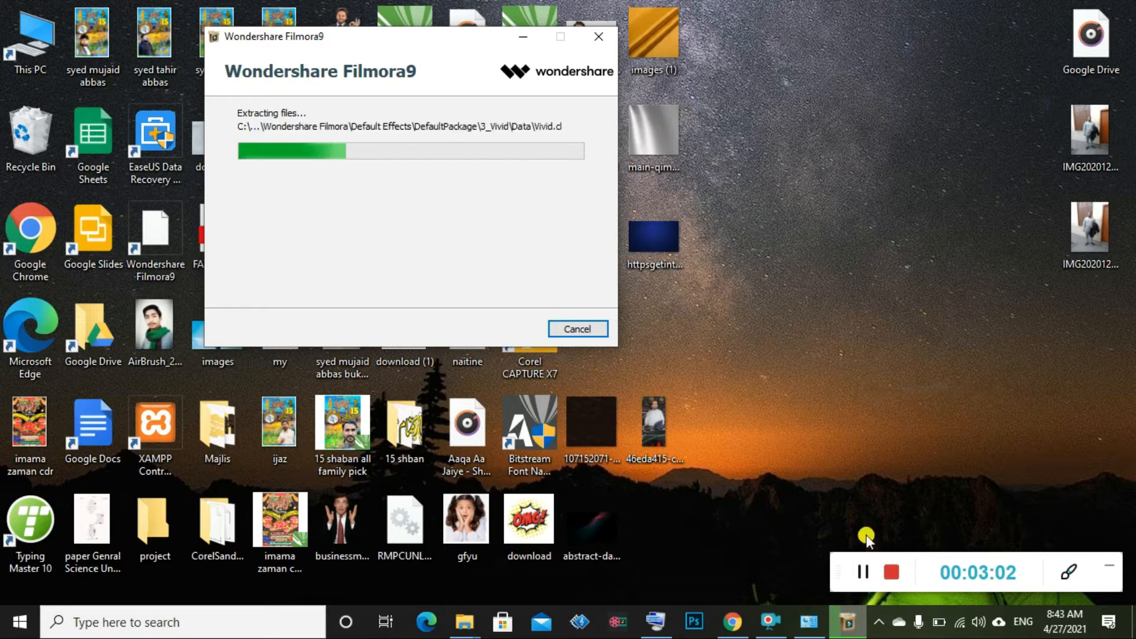
left_click(863, 572)
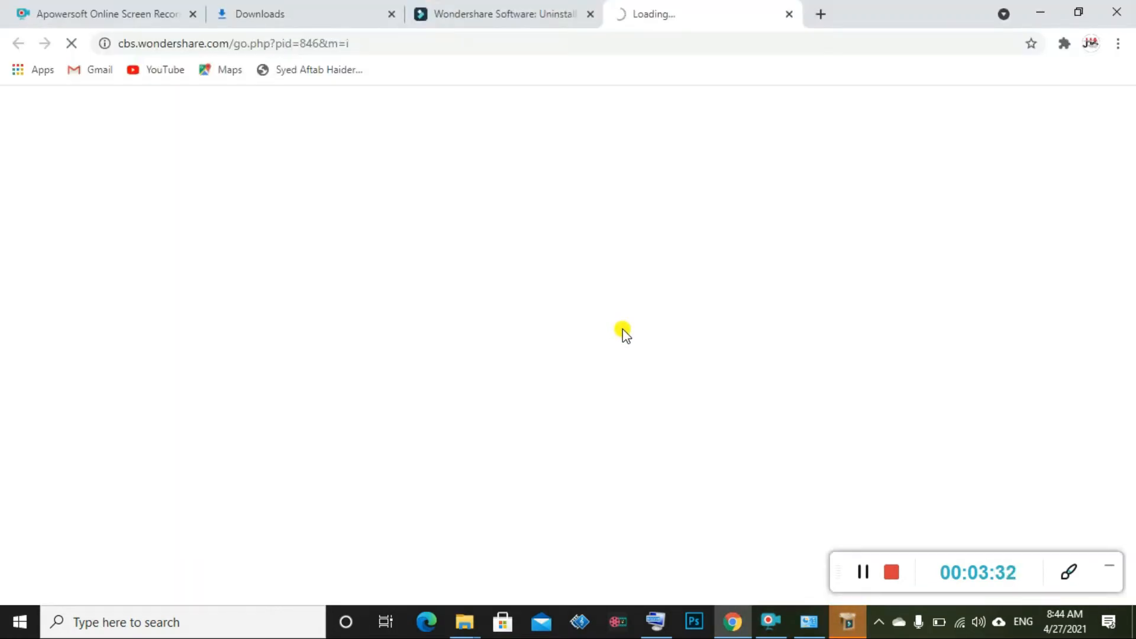
Minimize Chrome to return to the Filmora9 installer showing a successful installation
left_click(1040, 12)
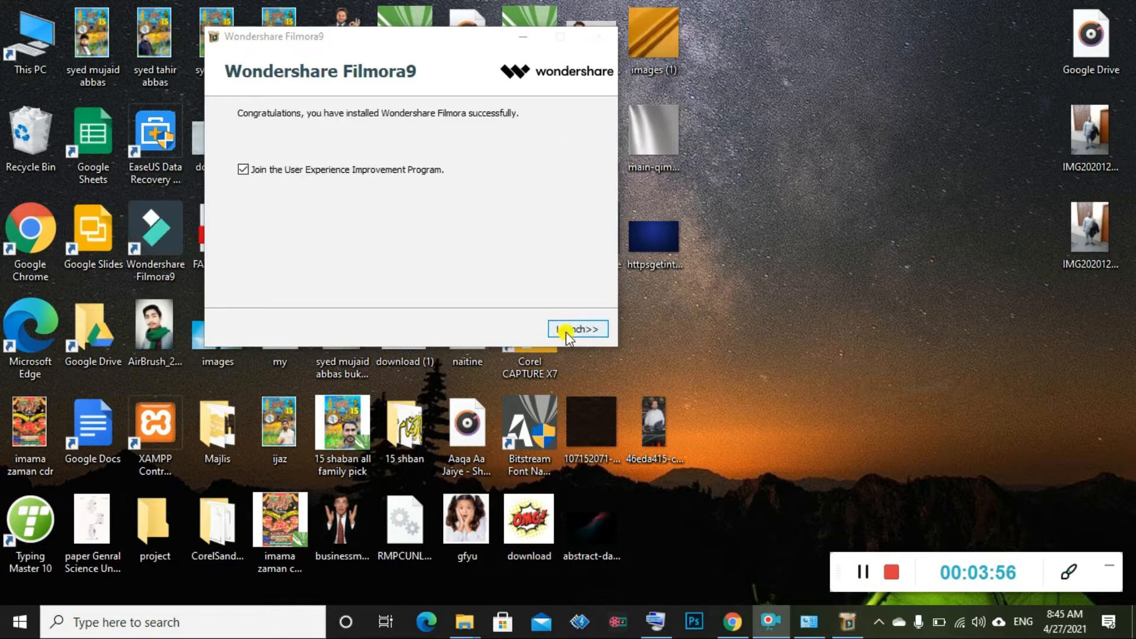
Launch Filmora9 from the installer and its desktop icon to reach the 16:9 start window
left_click(567, 331)
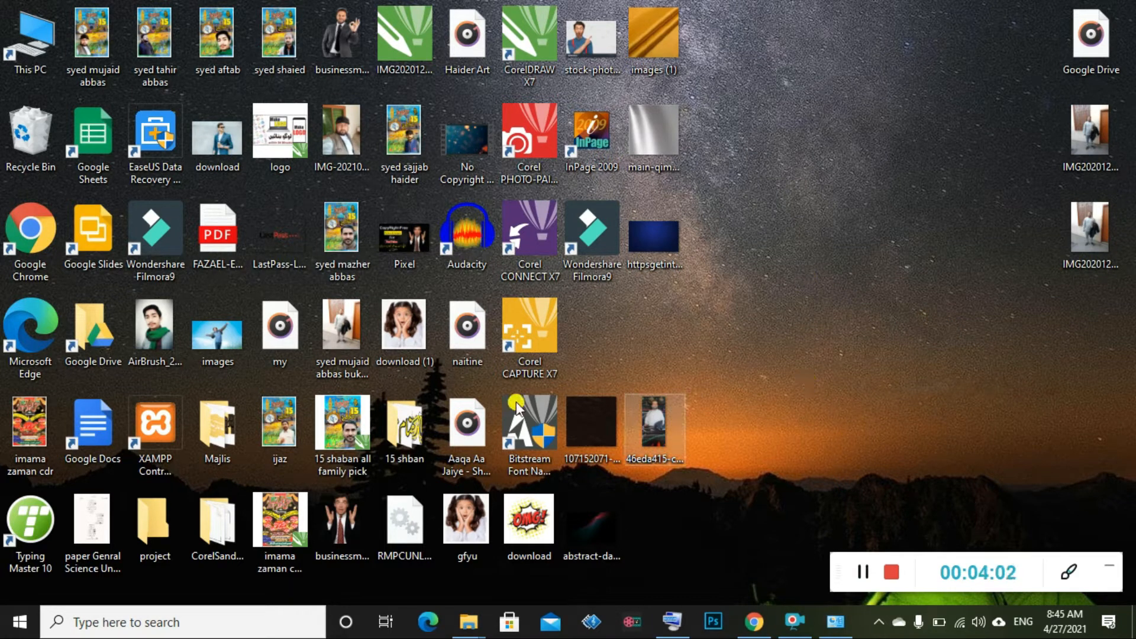
double_click(169, 214)
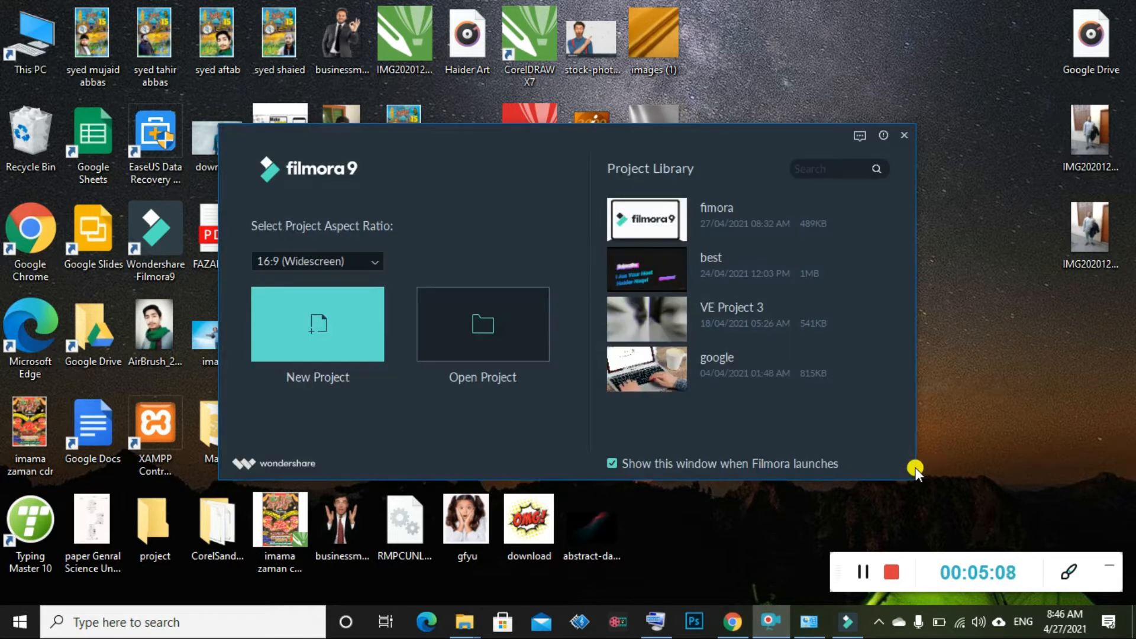
Create a new untitled project and import NO Copy Rights.mp4 from the Videos folder
left_click(346, 344)
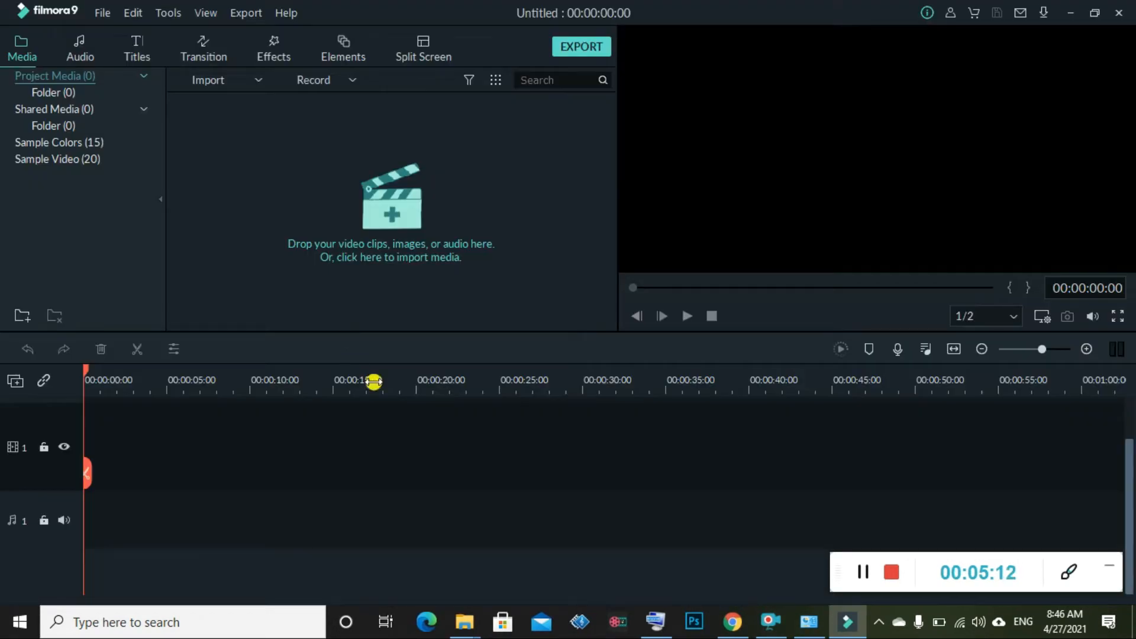
left_click(220, 80)
left_click(234, 101)
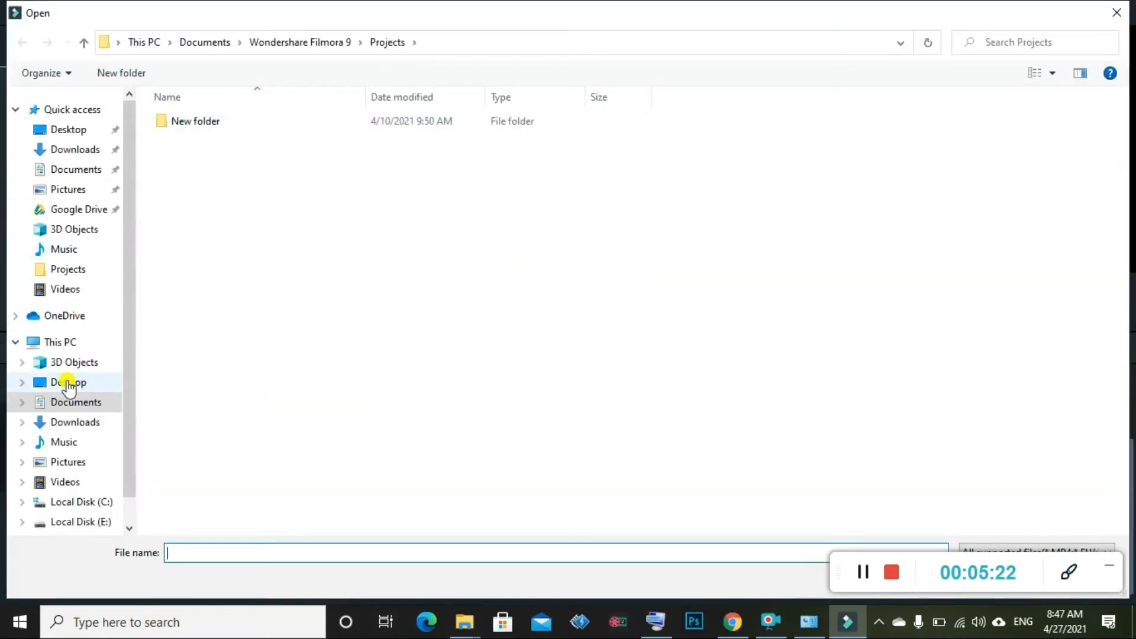
left_click(79, 294)
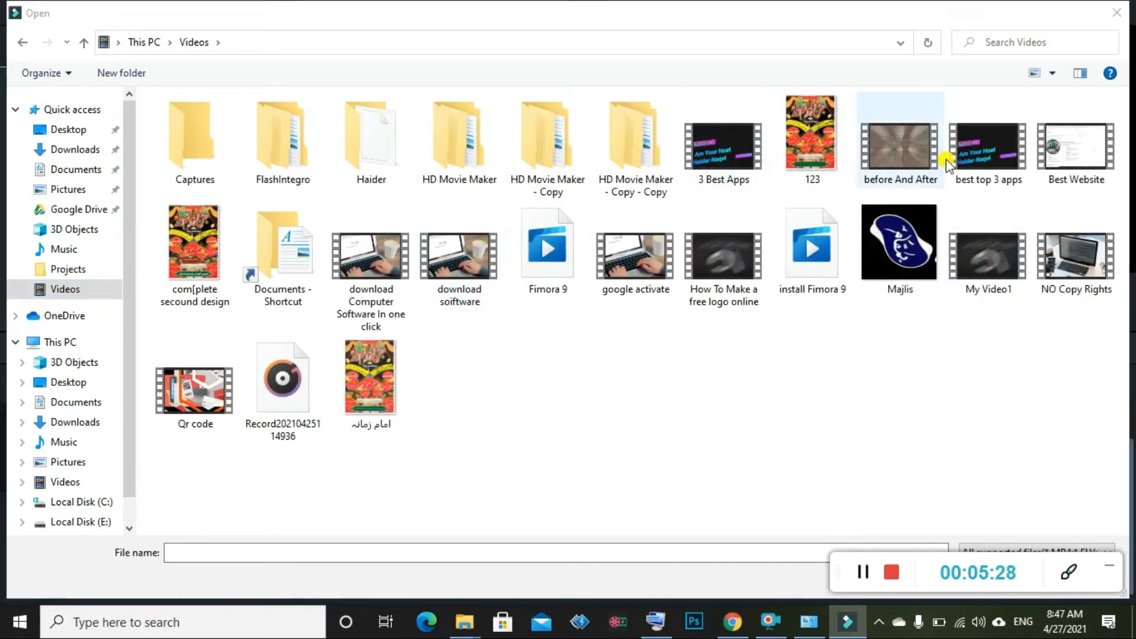
double_click(1102, 270)
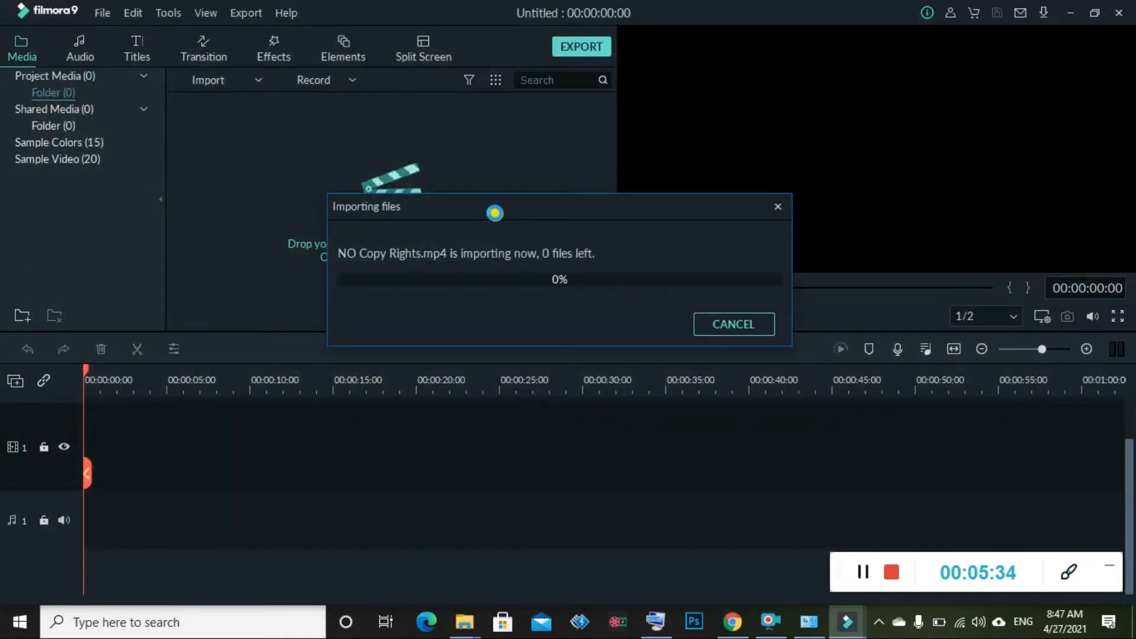
Place the NO Copy Rights clip at 00:00 on the video track, leaving Advanced Color Correction unchanged
left_click_drag(266, 155, 71, 467)
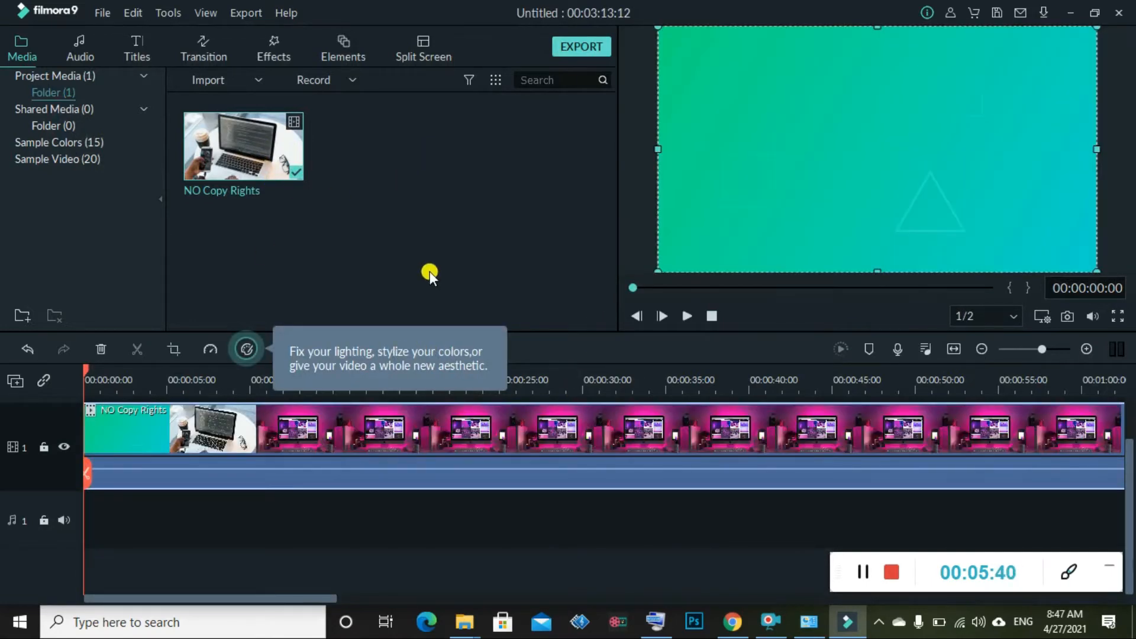
left_click(251, 349)
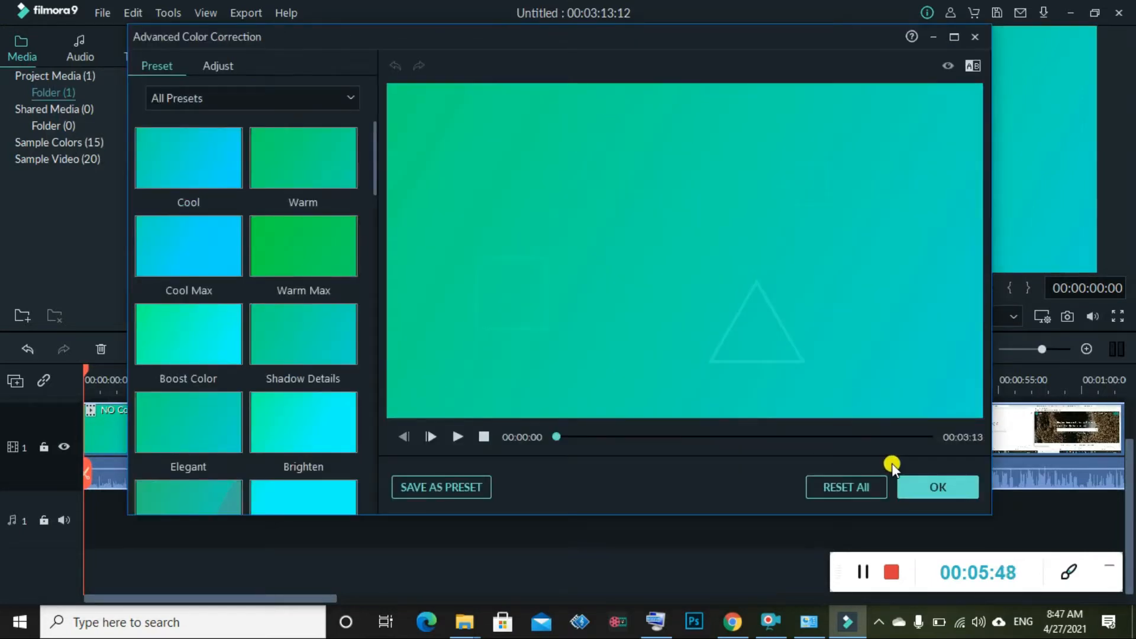
left_click(971, 37)
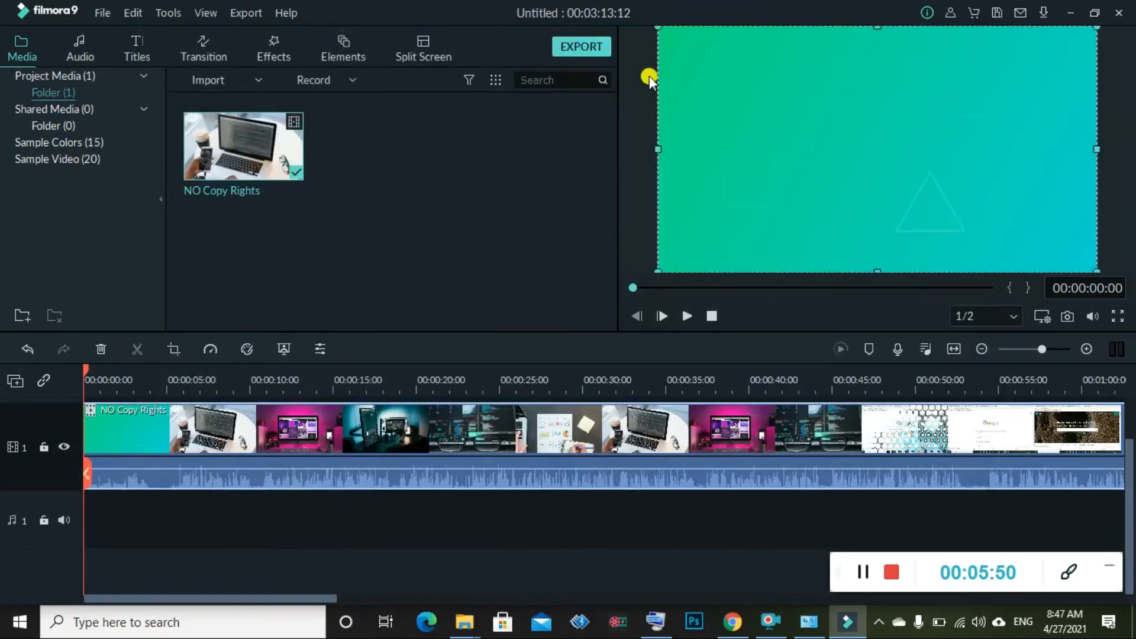
left_click(576, 49)
left_click(865, 574)
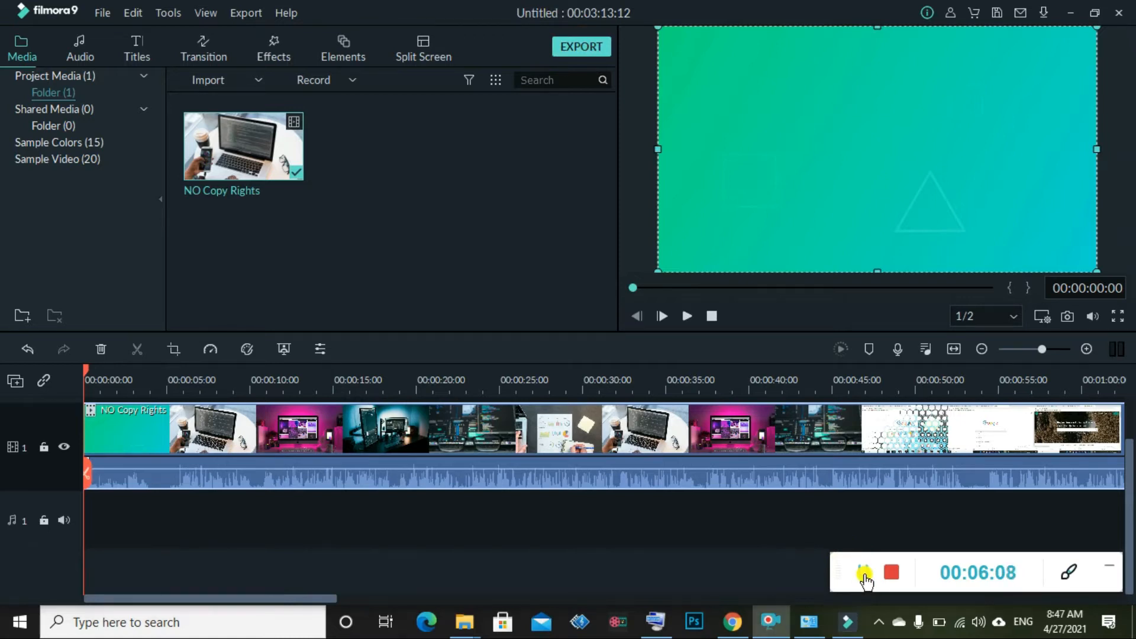
left_click(865, 575)
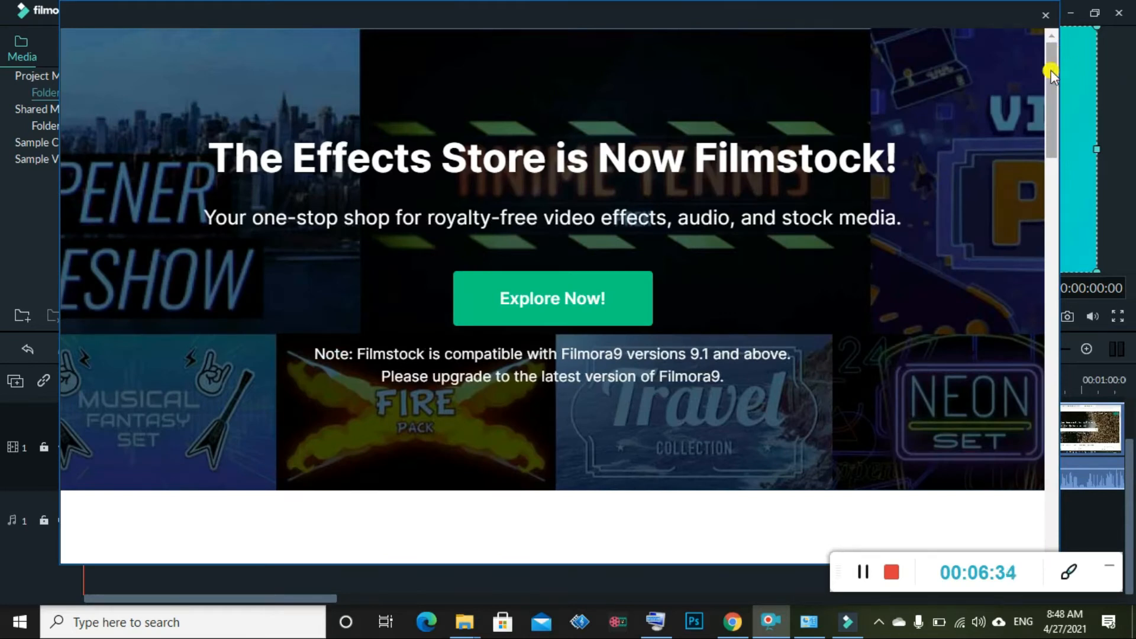
left_click(955, 626)
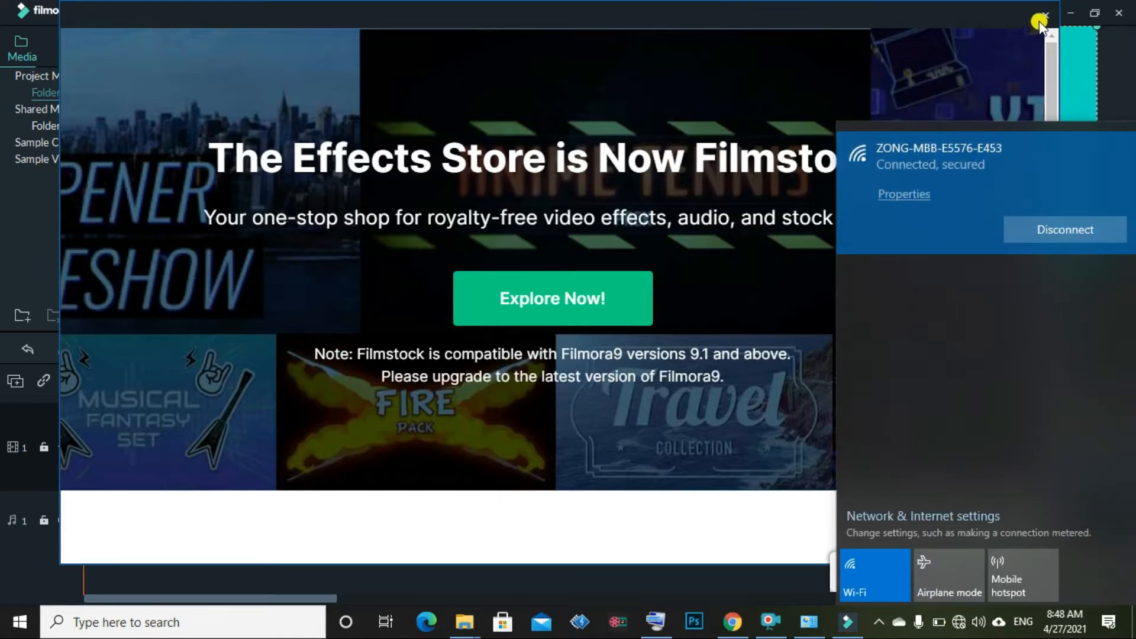
left_click(616, 317)
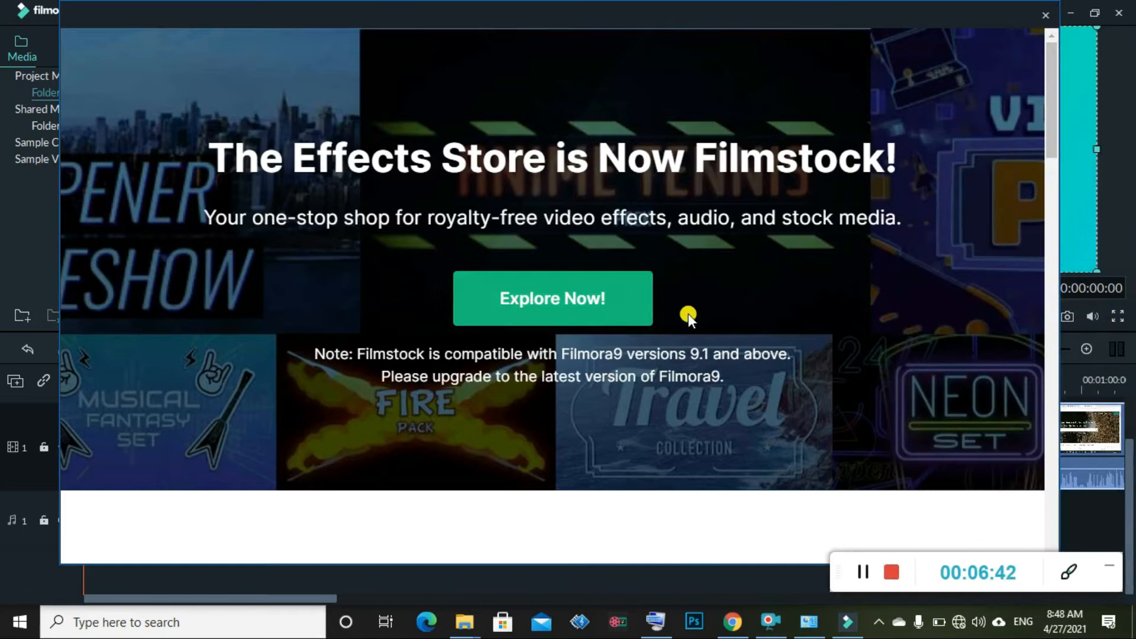
left_click(595, 302)
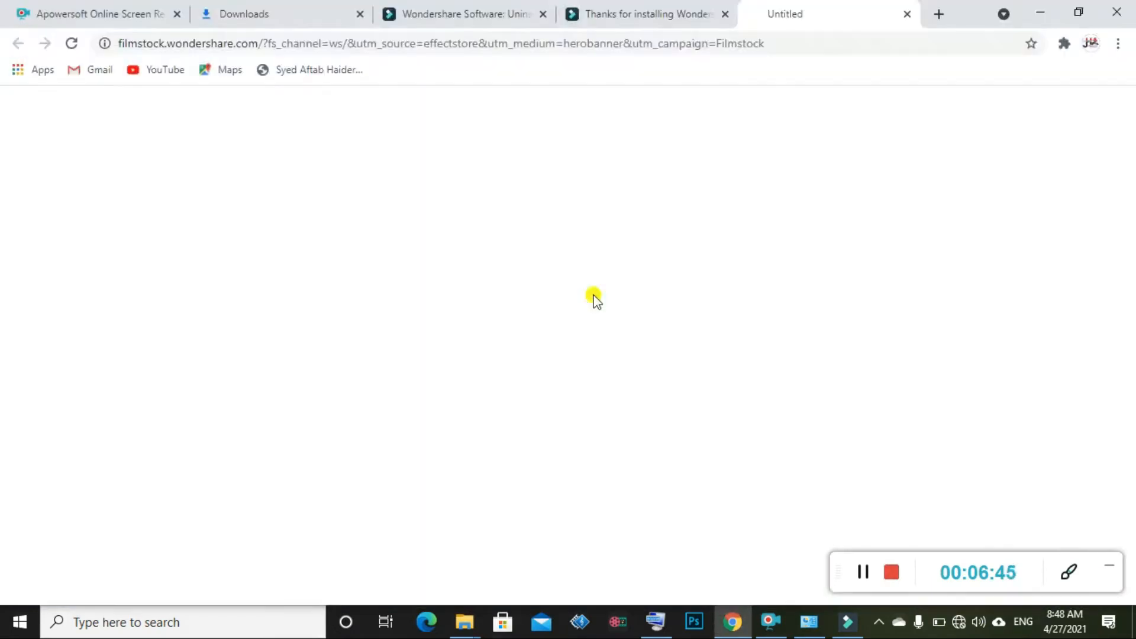
left_click(1043, 9)
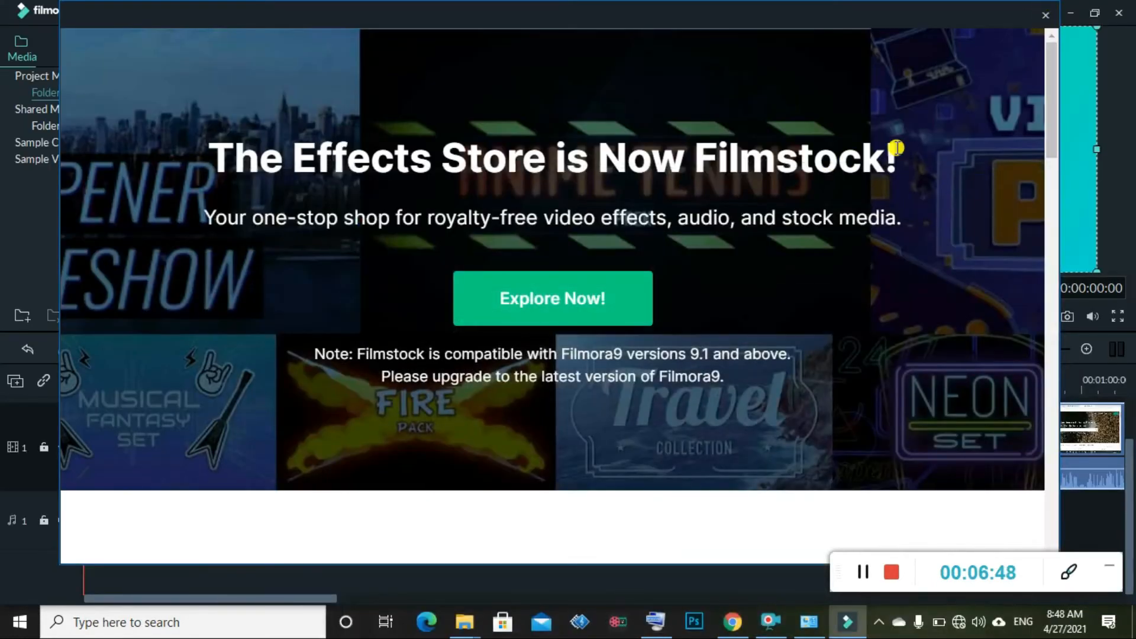
left_click(1045, 14)
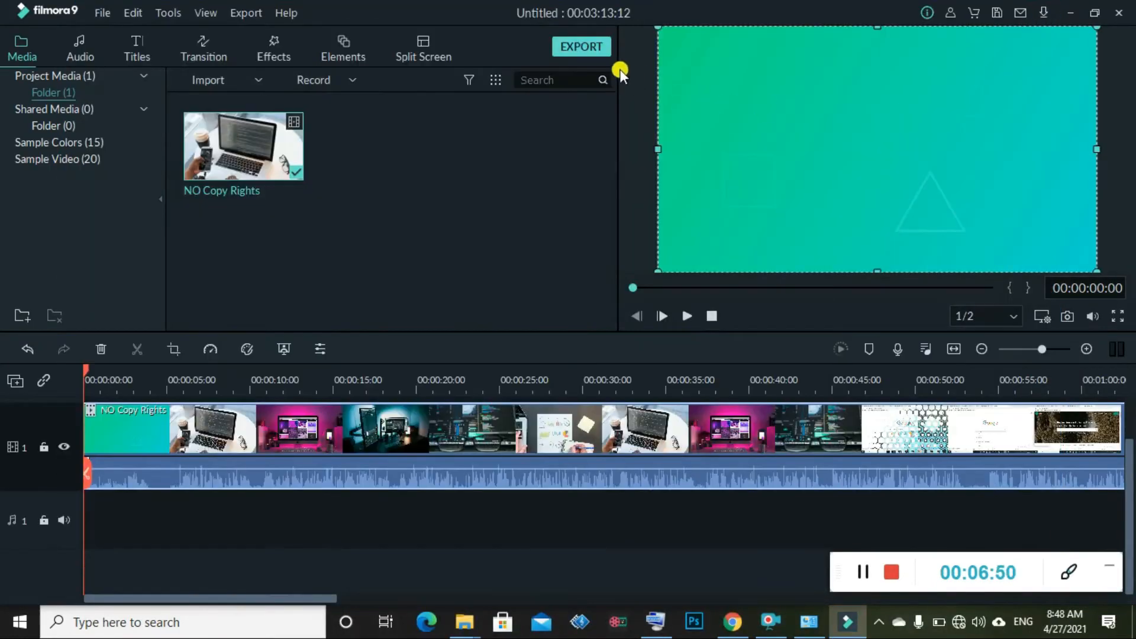
Export the project as the MP4 'My Video' in free-trial mode, then cancel the rendering
left_click(585, 49)
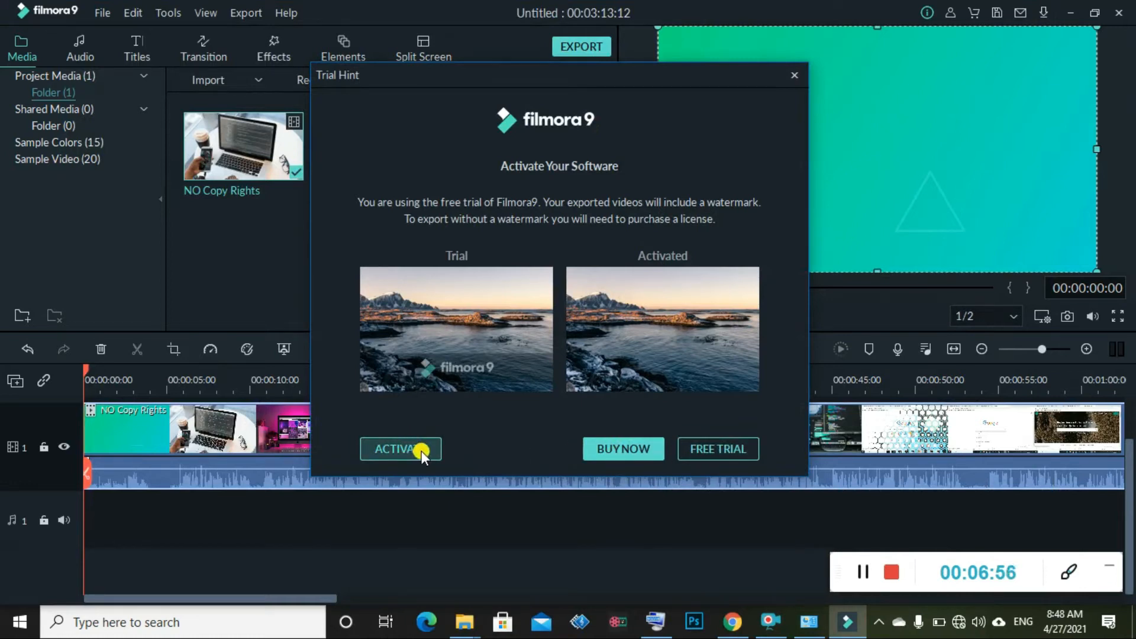
left_click(733, 456)
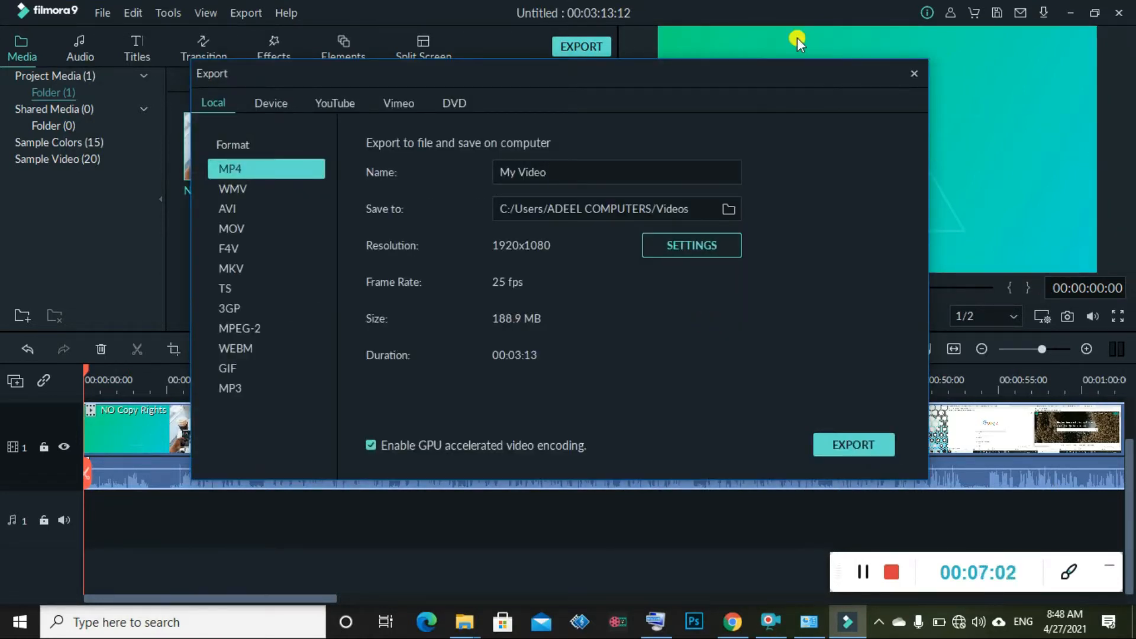
left_click(855, 444)
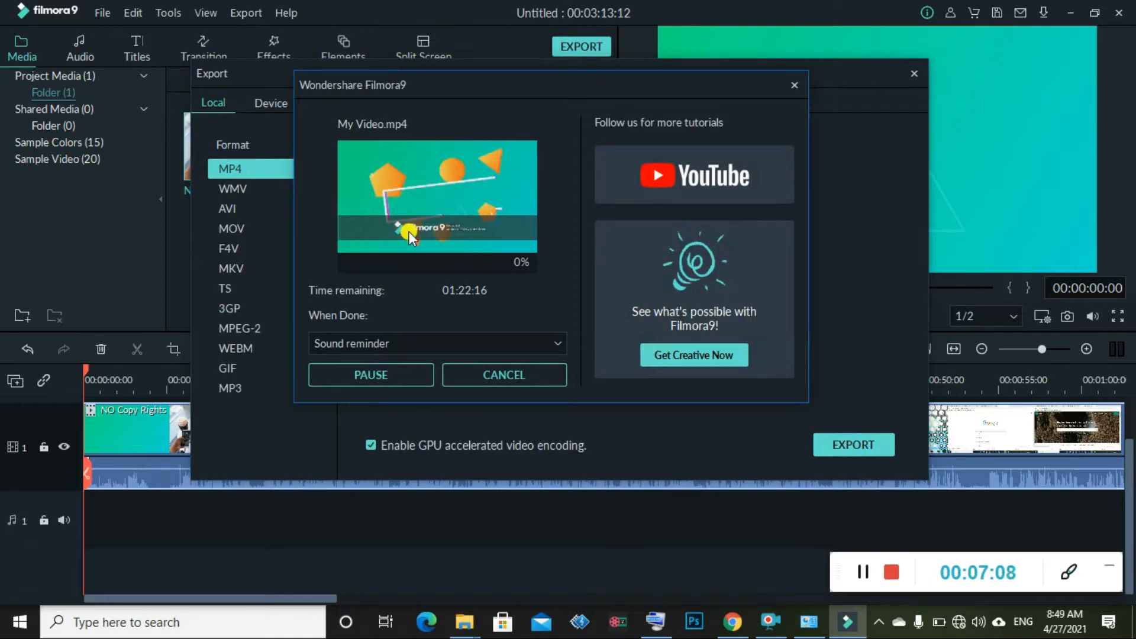
left_click(545, 384)
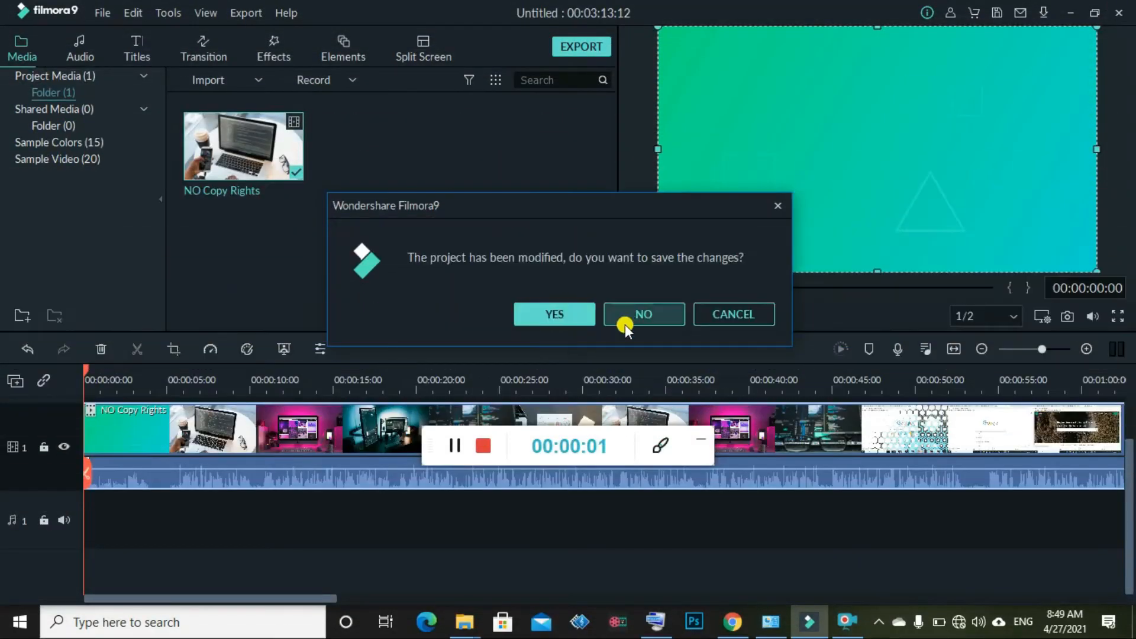
Close Filmora without saving changes to the modified project
left_click(628, 322)
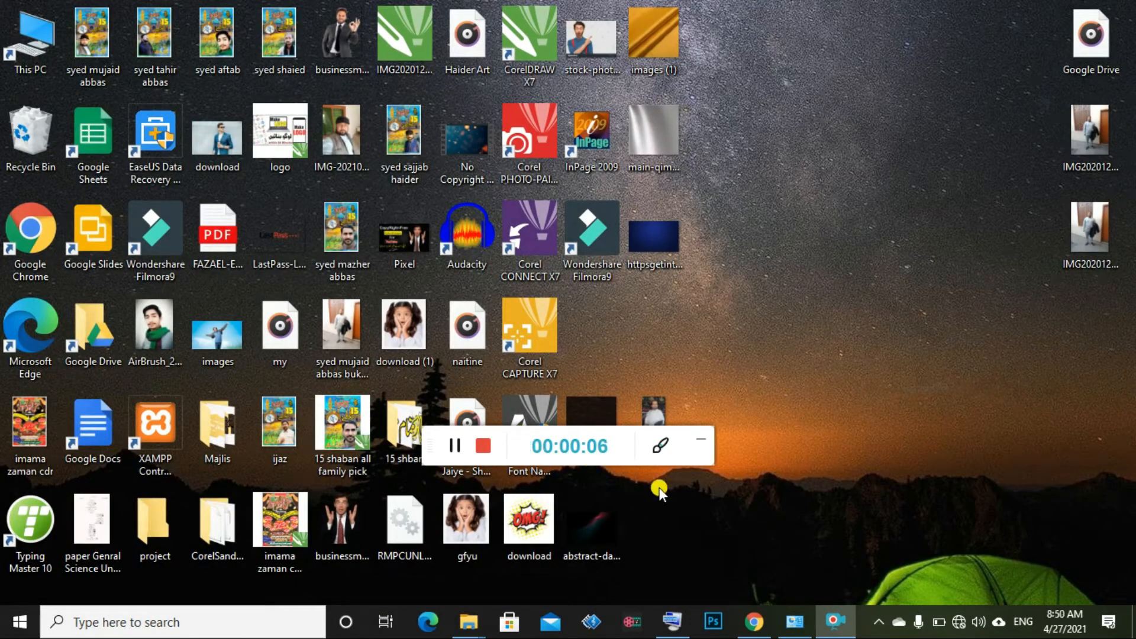
Open File Explorer and browse to the Fimoro 9 folder on Local Disk (E:)
mouse_move(680, 452)
left_mouse_down()
mouse_move(975, 543)
mouse_move(1052, 580)
left_mouse_up()
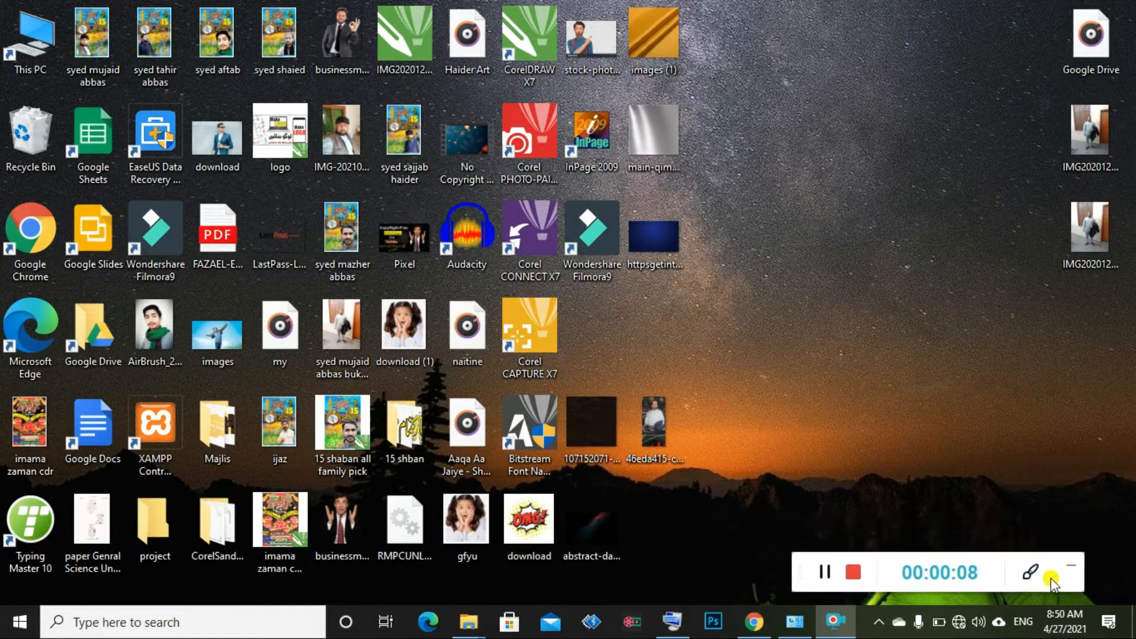
left_click(1030, 572)
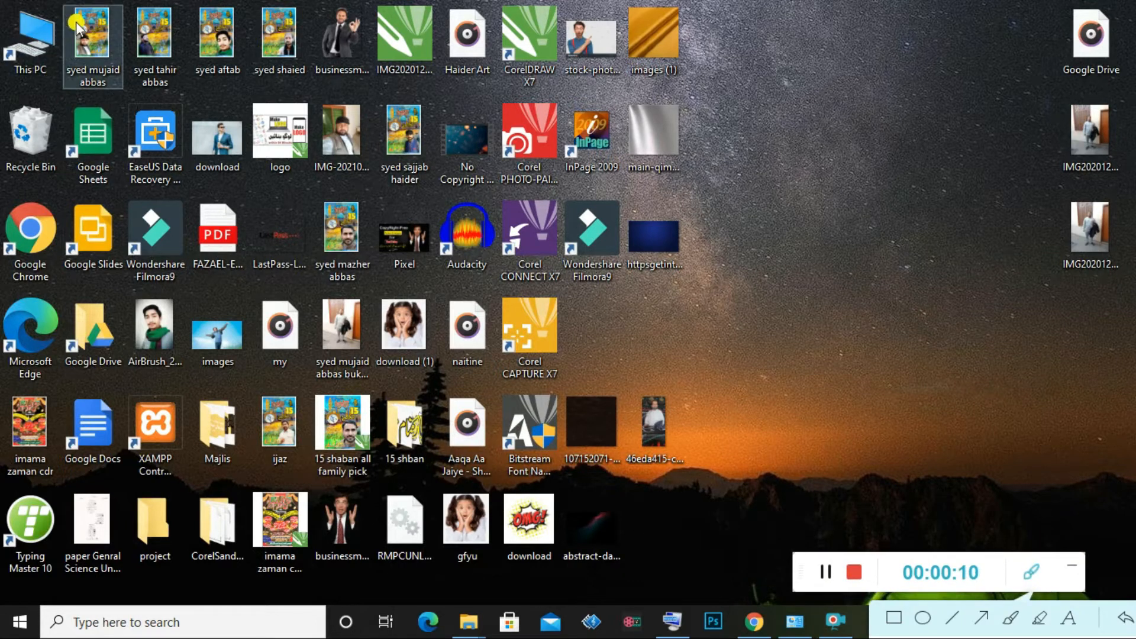
left_click_drag(90, 35, 35, 50)
double_click(35, 50)
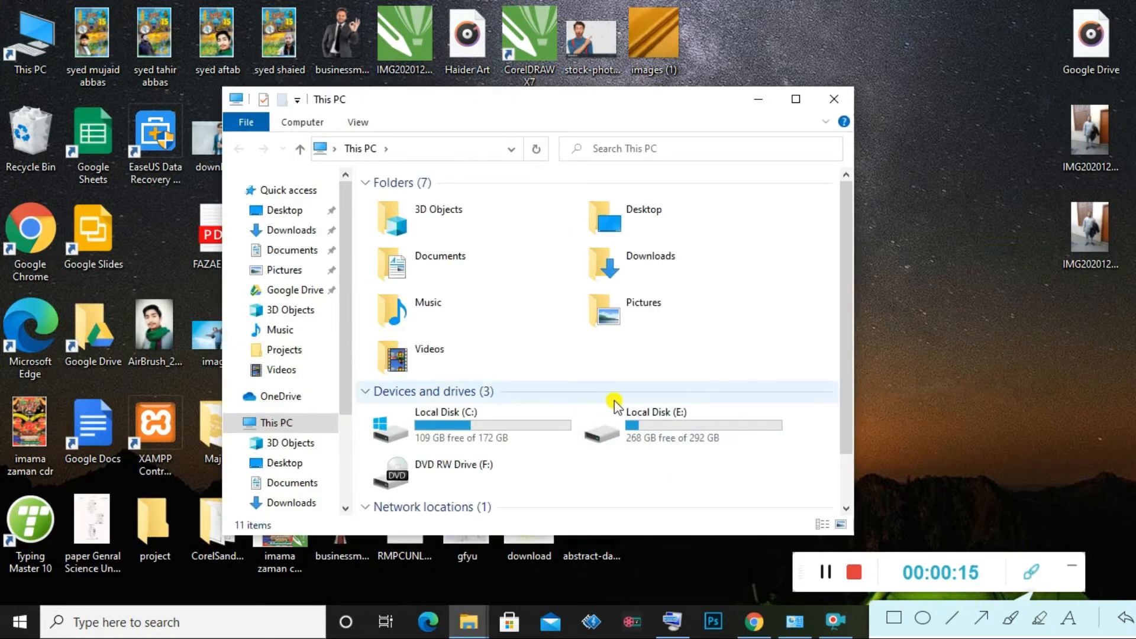
left_click(797, 99)
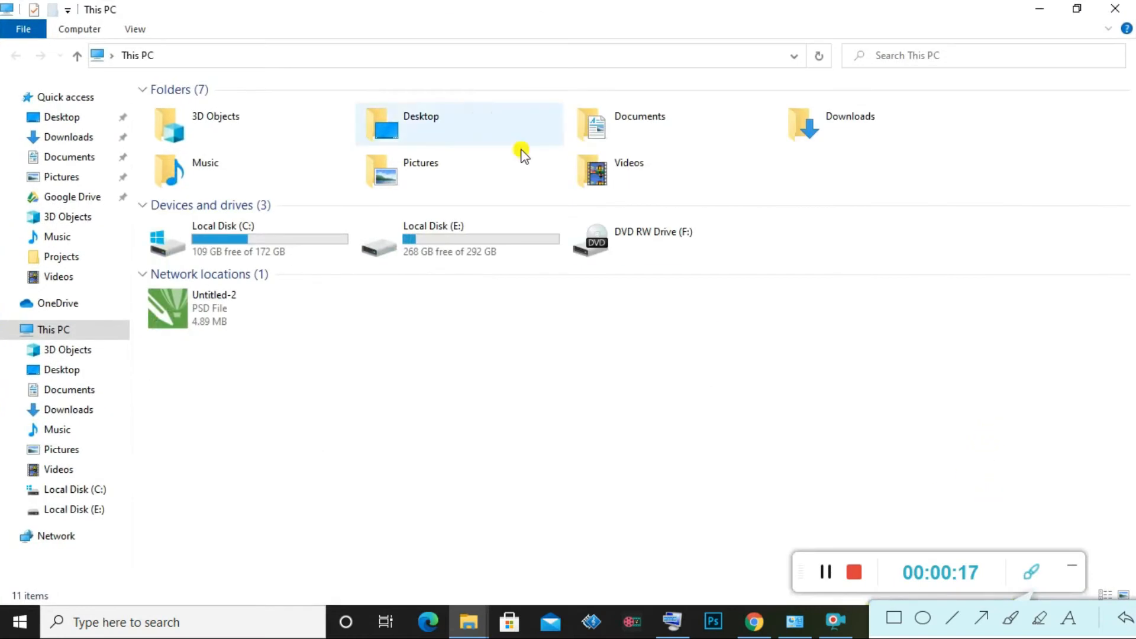
double_click(496, 252)
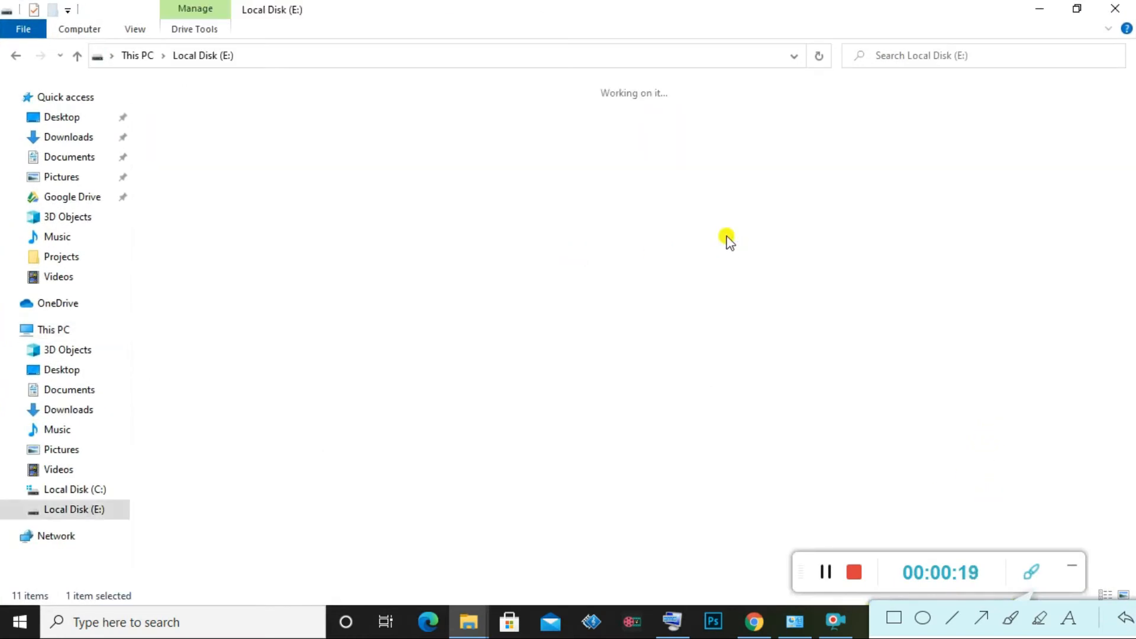
double_click(674, 139)
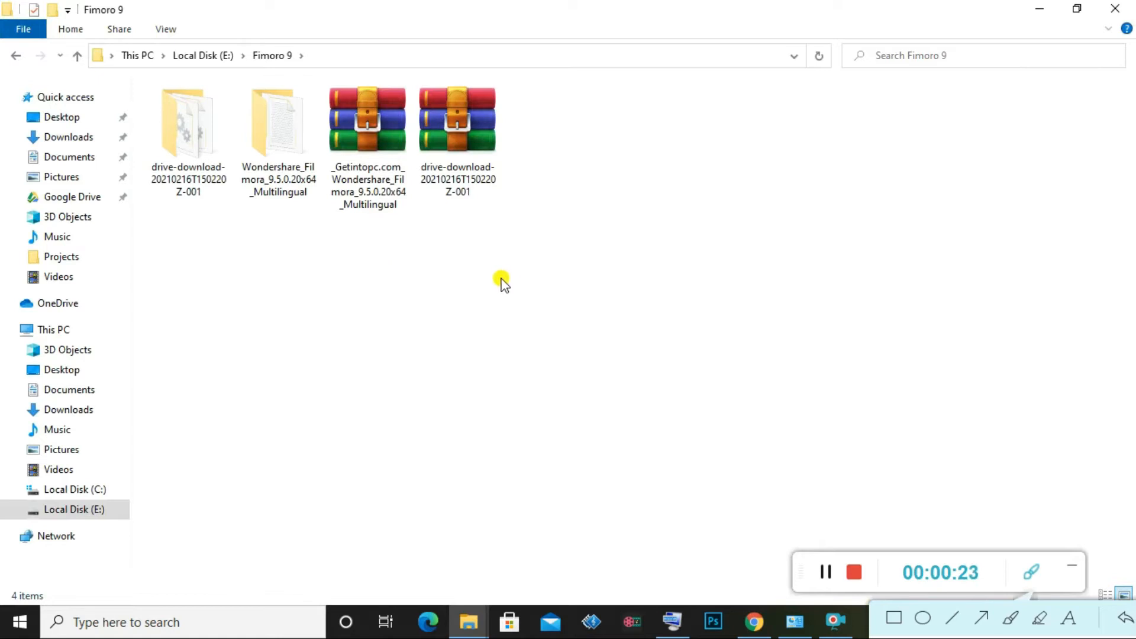
double_click(149, 137)
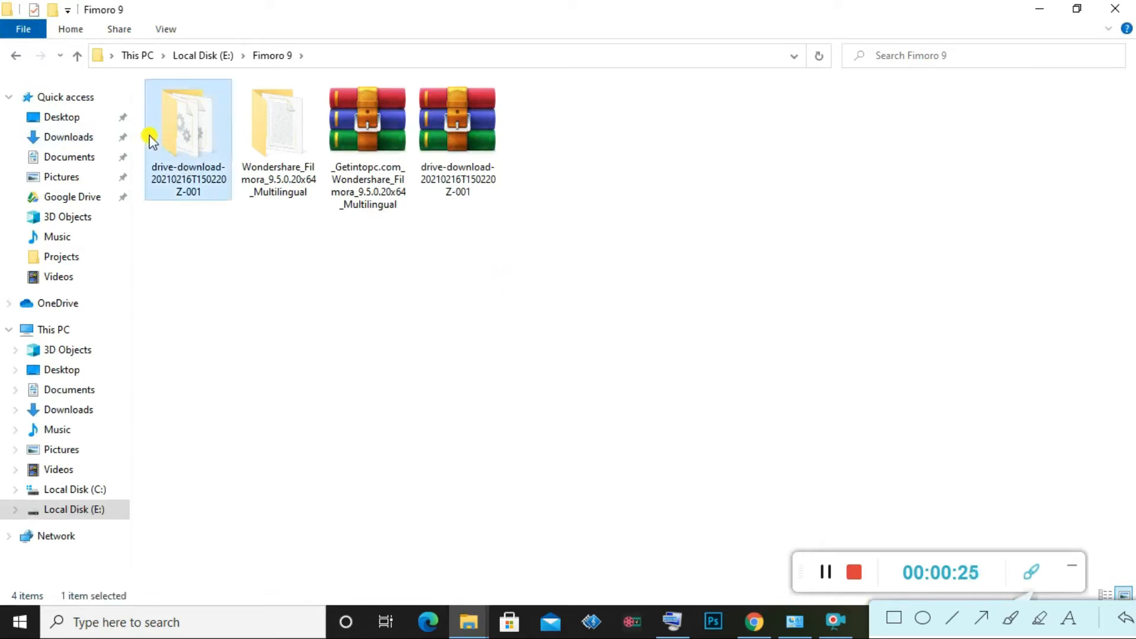
left_click(25, 57)
Extract the drive-download archive and copy the extracted PYG64.dll and winmm.dll
left_click_drag(629, 170, 460, 177)
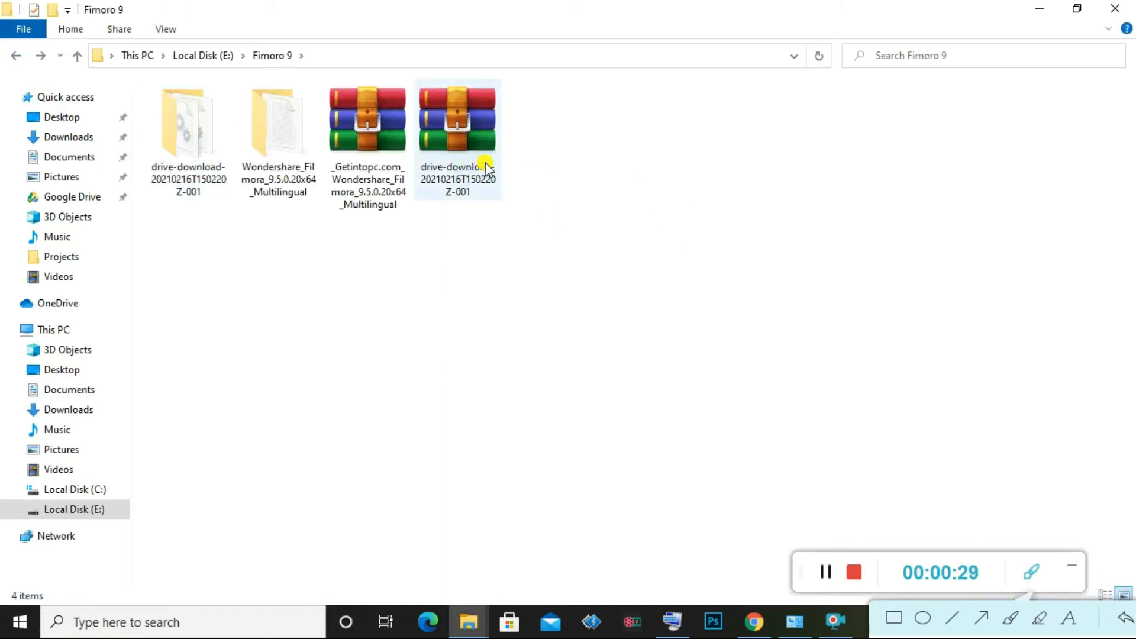
left_click(485, 163)
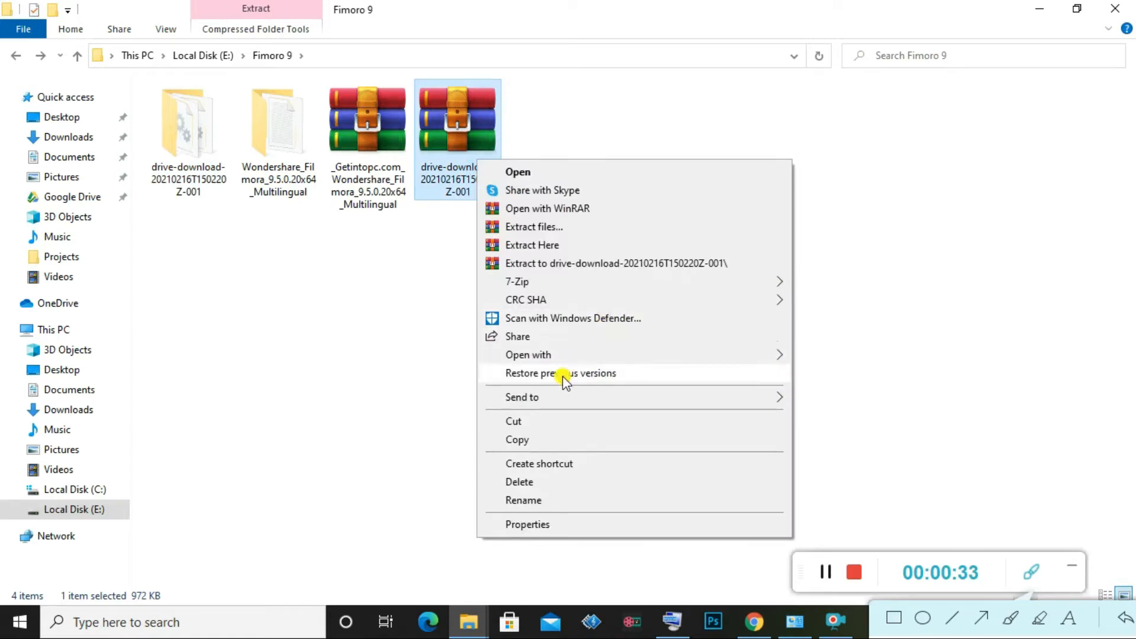
left_click(561, 225)
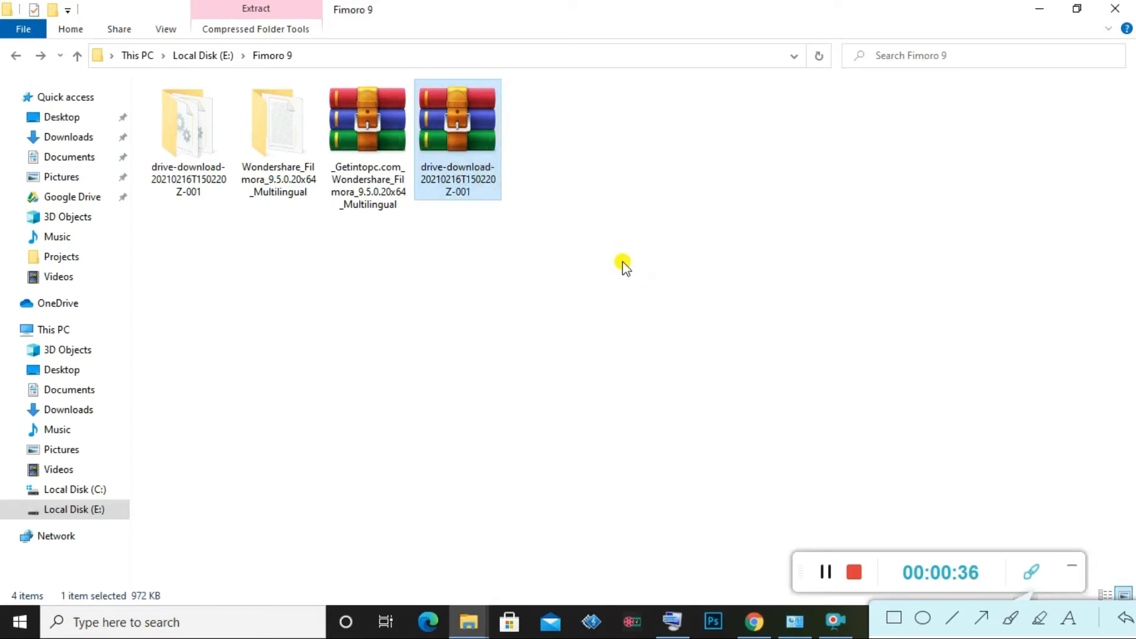
left_click_drag(698, 236, 570, 142)
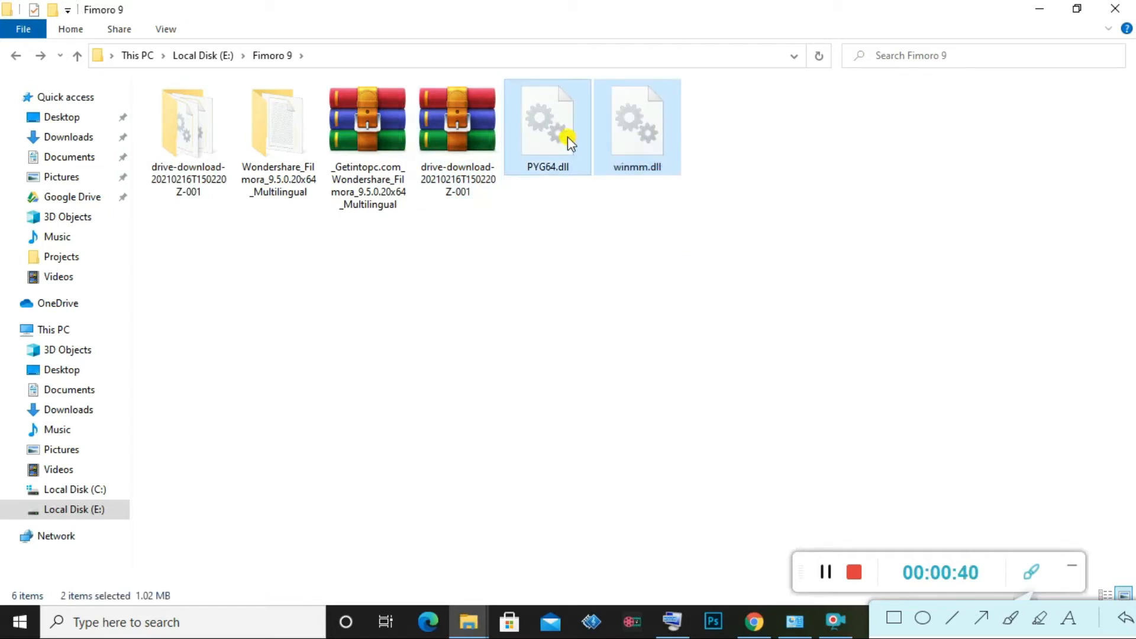
right_click(569, 138)
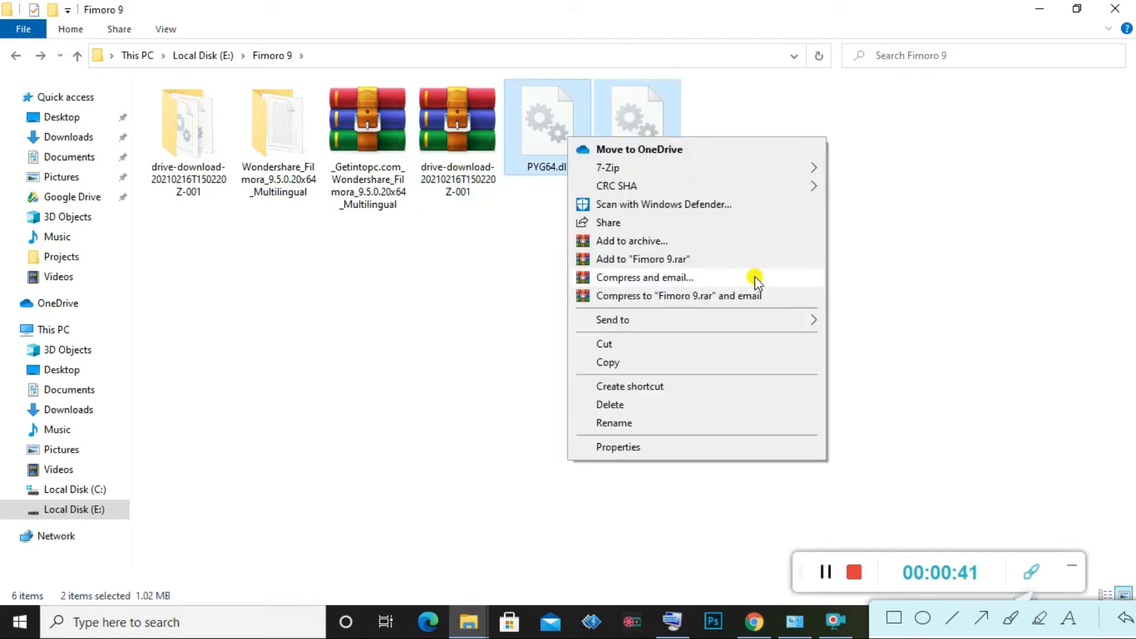
left_click(693, 361)
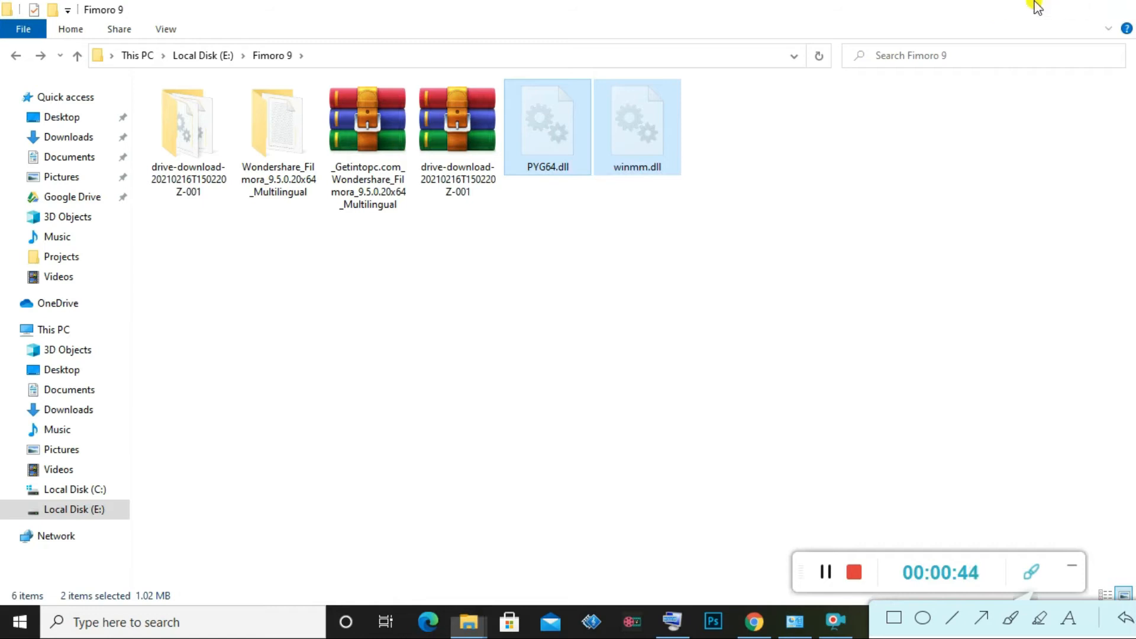
left_click(1036, 8)
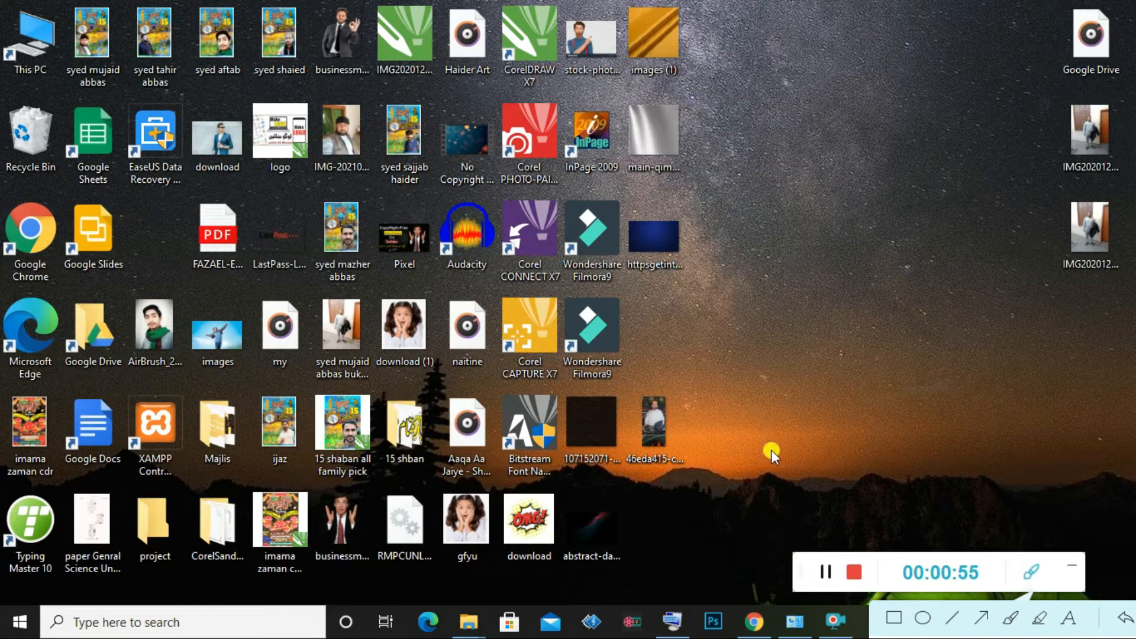
Copy PYG64.dll and winmm.dll again from the restored Fimoro 9 folder
left_click(469, 622)
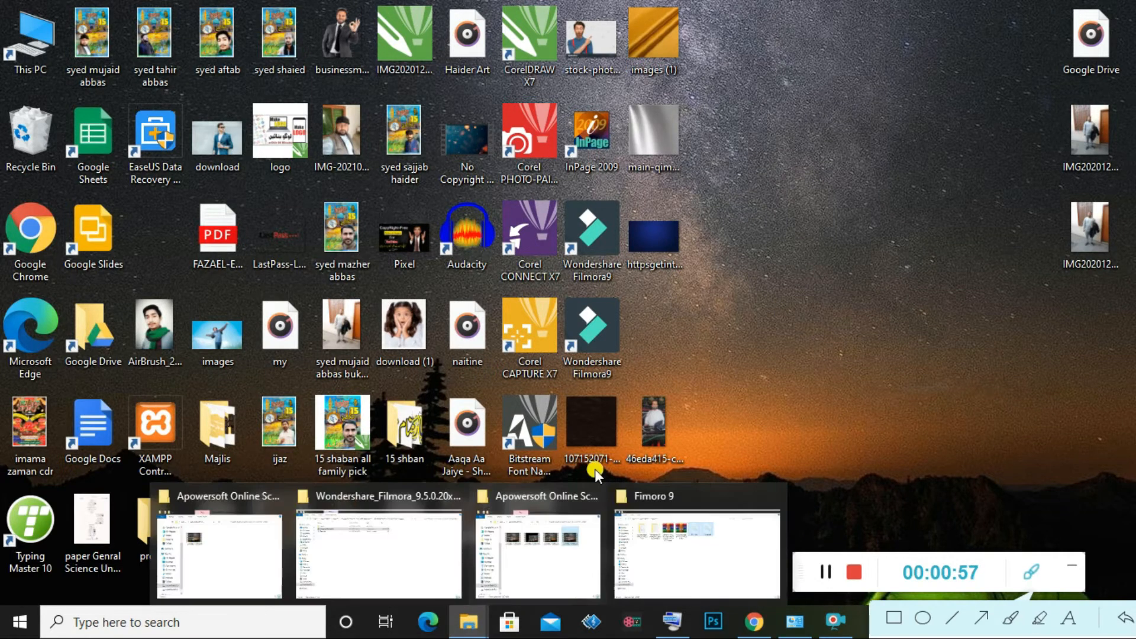
left_click(695, 553)
left_click_drag(772, 193, 545, 115)
right_click(545, 116)
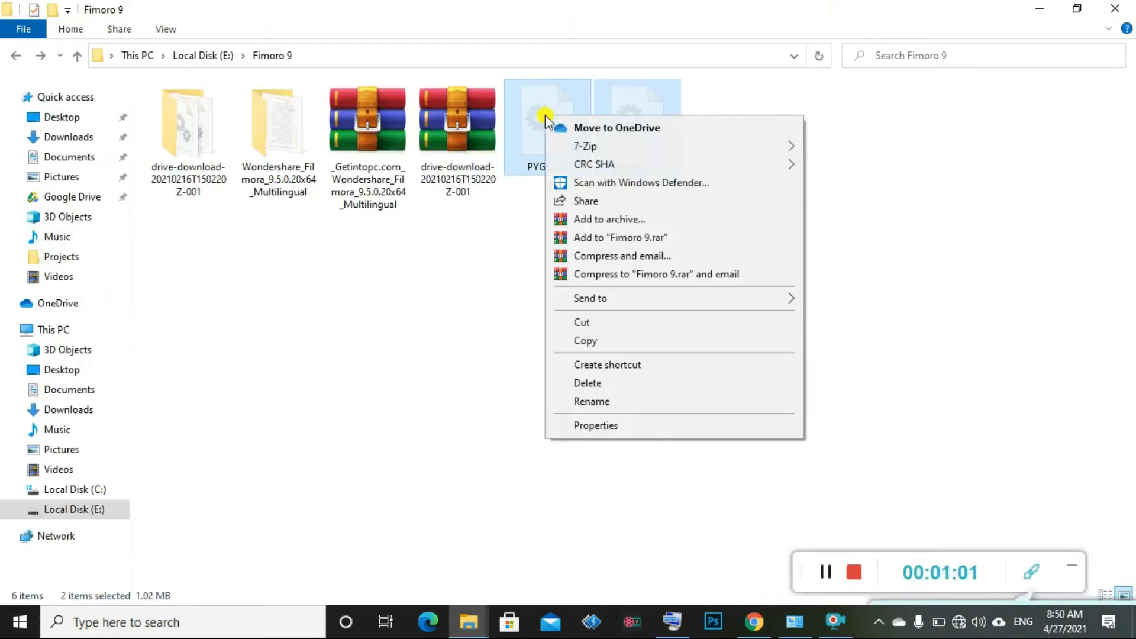
left_click(609, 344)
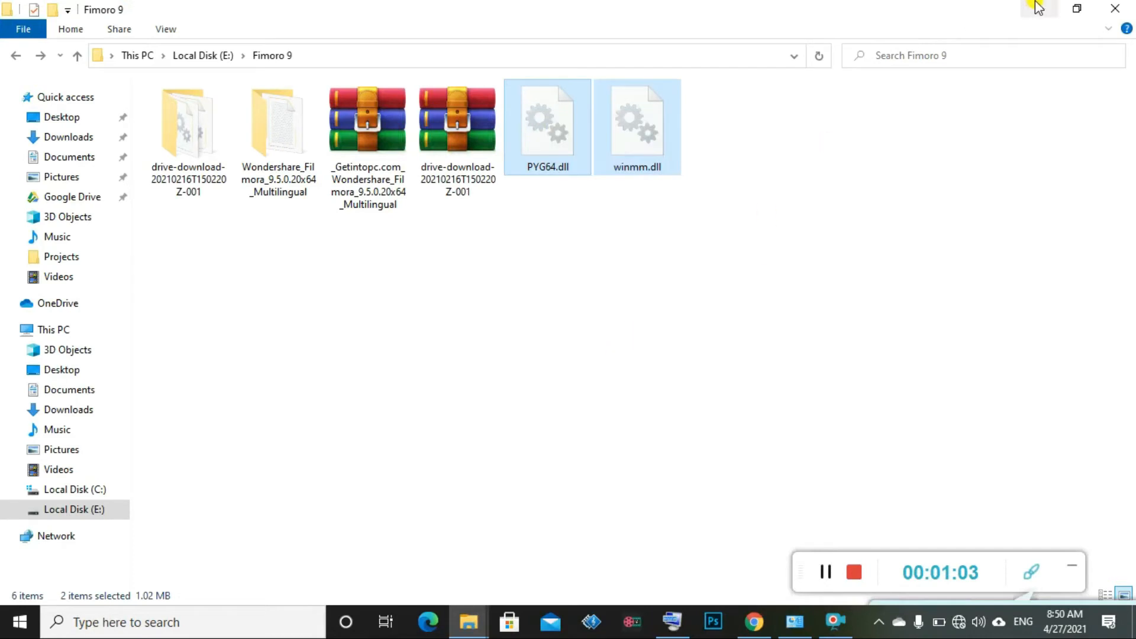
left_click(1038, 8)
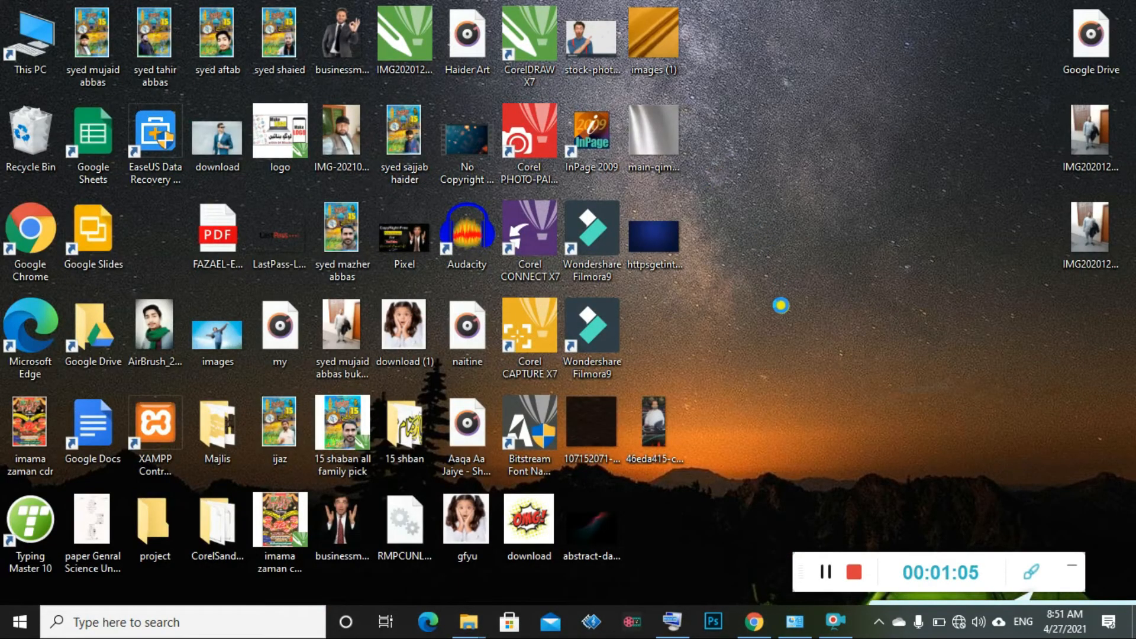
right_click(781, 305)
Paste PYG64.dll and winmm.dll onto the desktop
left_click(777, 304)
left_click(841, 238)
left_click_drag(843, 119, 830, 203)
left_click_drag(814, 124, 698, 272)
left_click(844, 246)
Open the Wondershare Filmora9 shortcut's file location and move the Explorer window aside
left_click(577, 246)
right_click(576, 244)
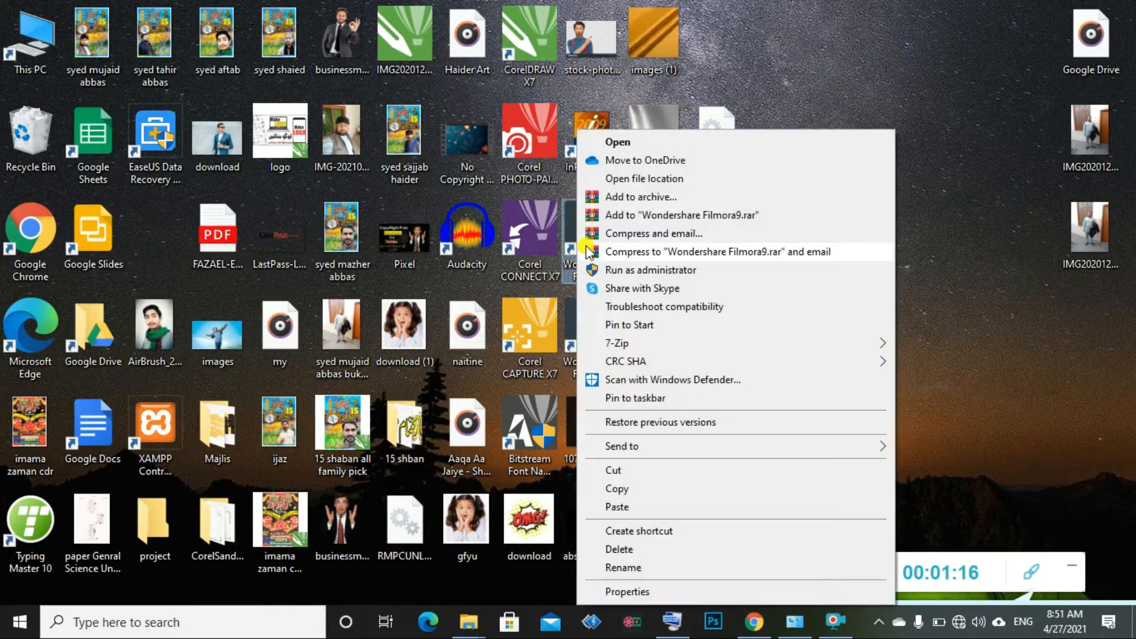
left_click(684, 178)
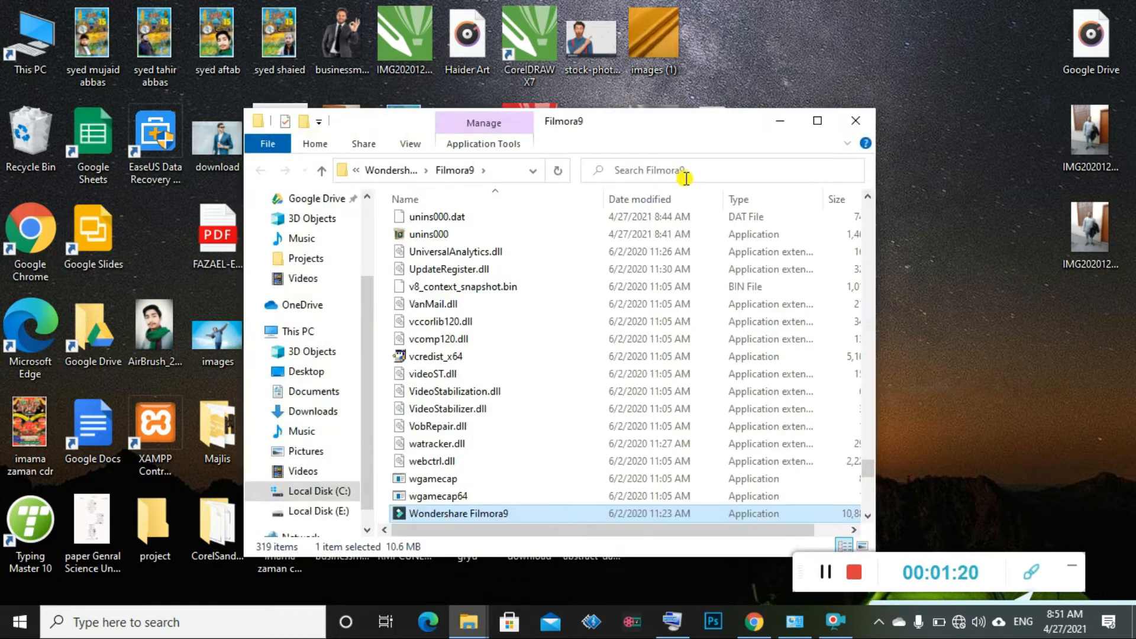
left_click_drag(702, 122, 478, 54)
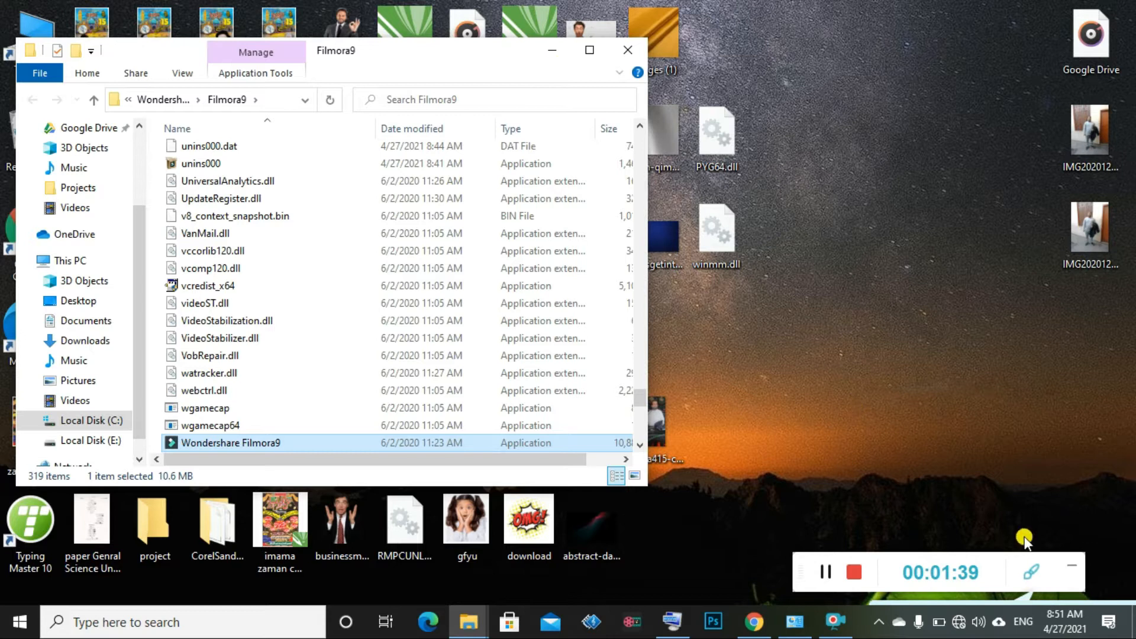
left_click(1031, 572)
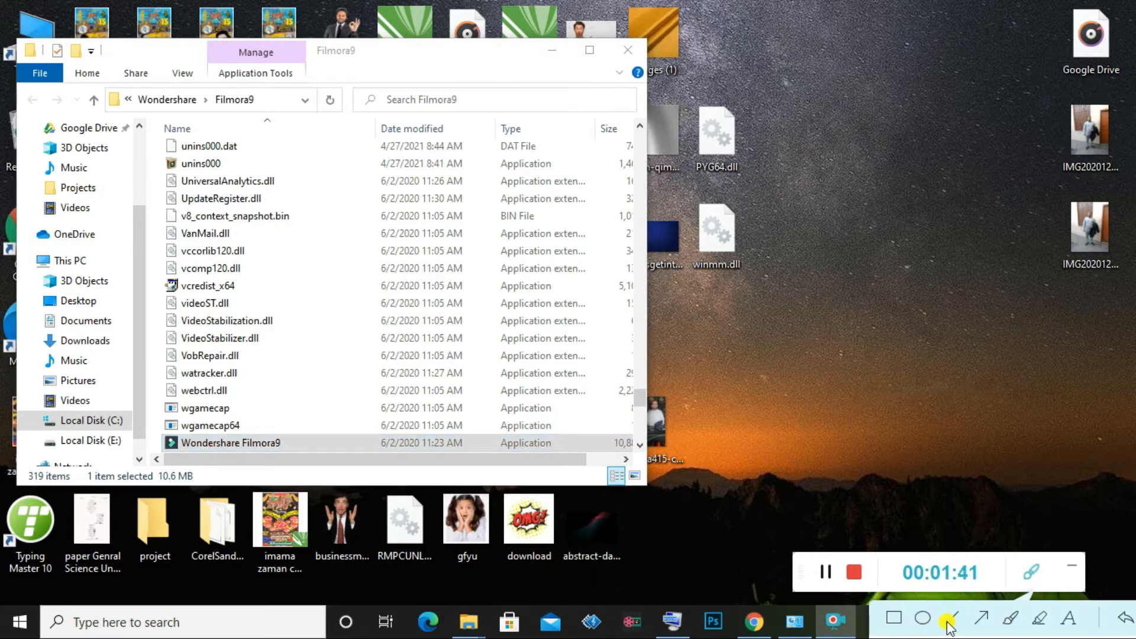
left_click_drag(739, 196, 668, 308)
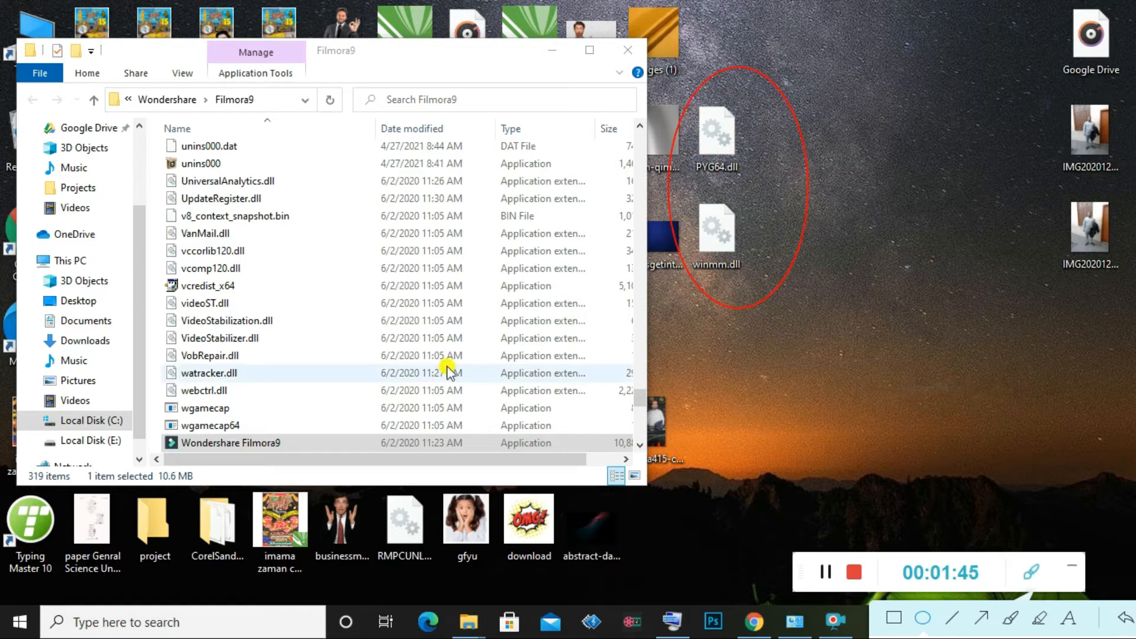
left_click_drag(513, 150, 188, 417)
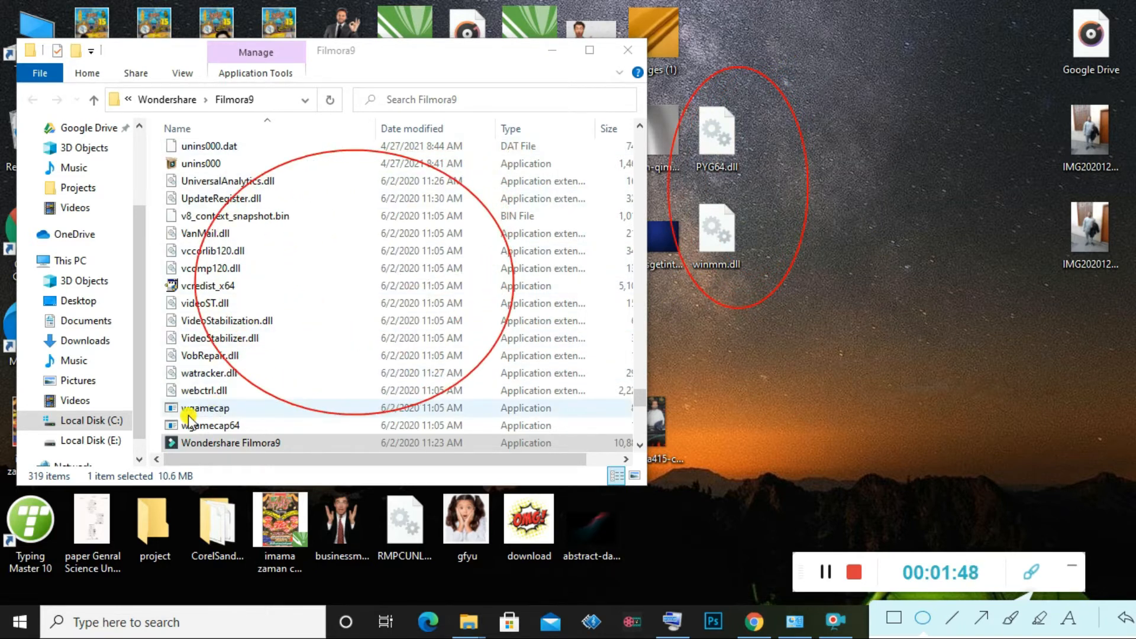
left_click(1030, 579)
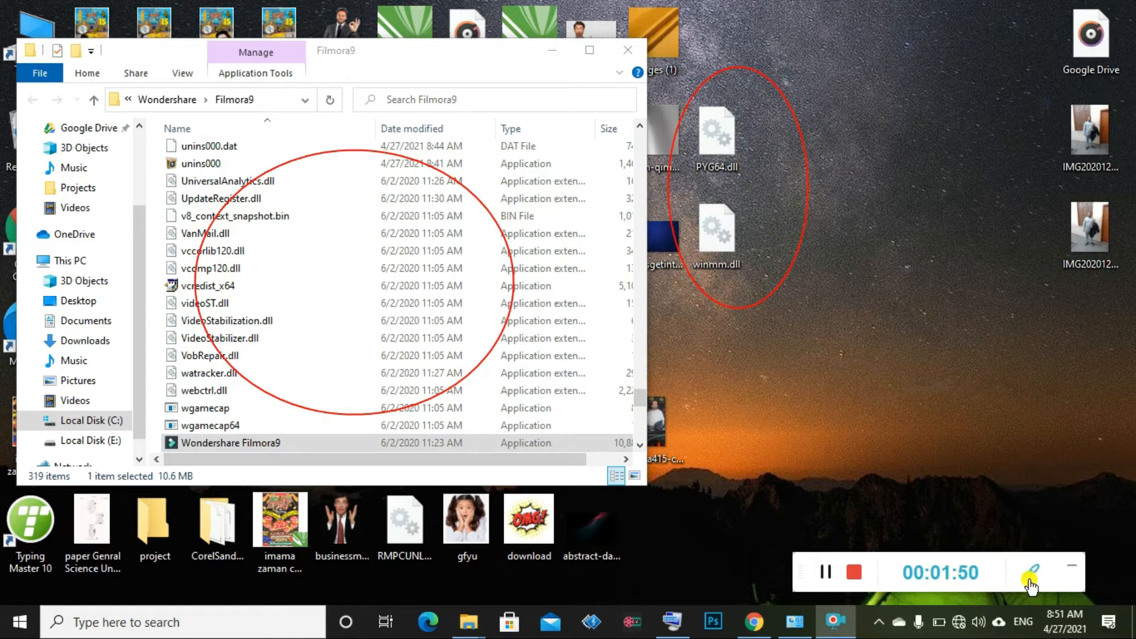
left_click_drag(729, 223, 408, 285)
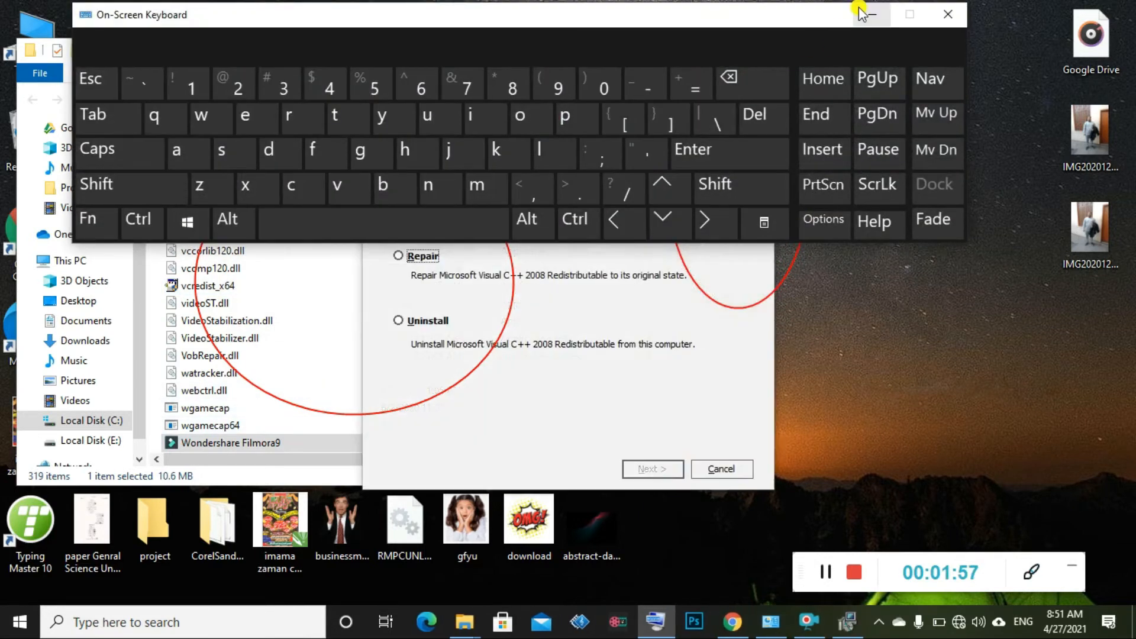
Repair Visual C++ 2008 through its maintenance setup
left_click(859, 10)
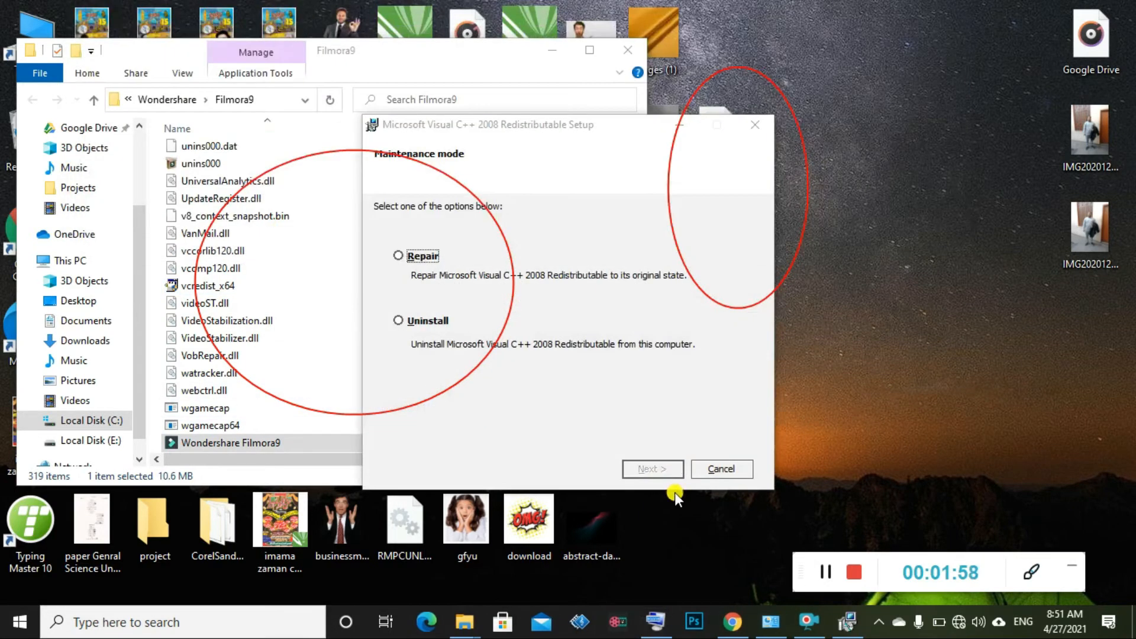
left_click(400, 257)
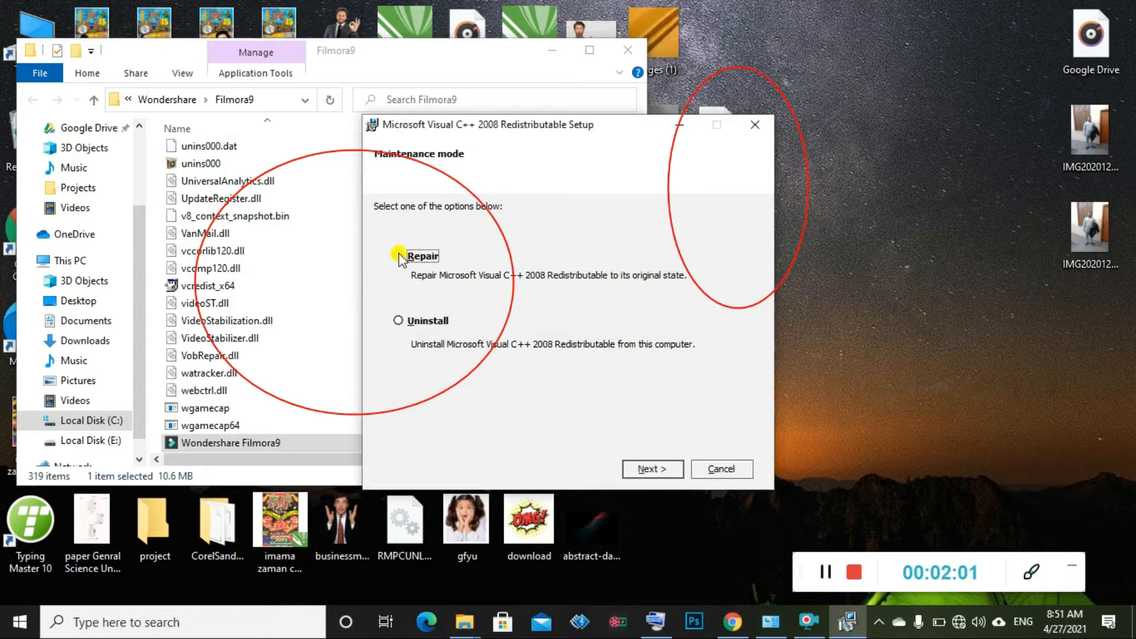
left_click(655, 468)
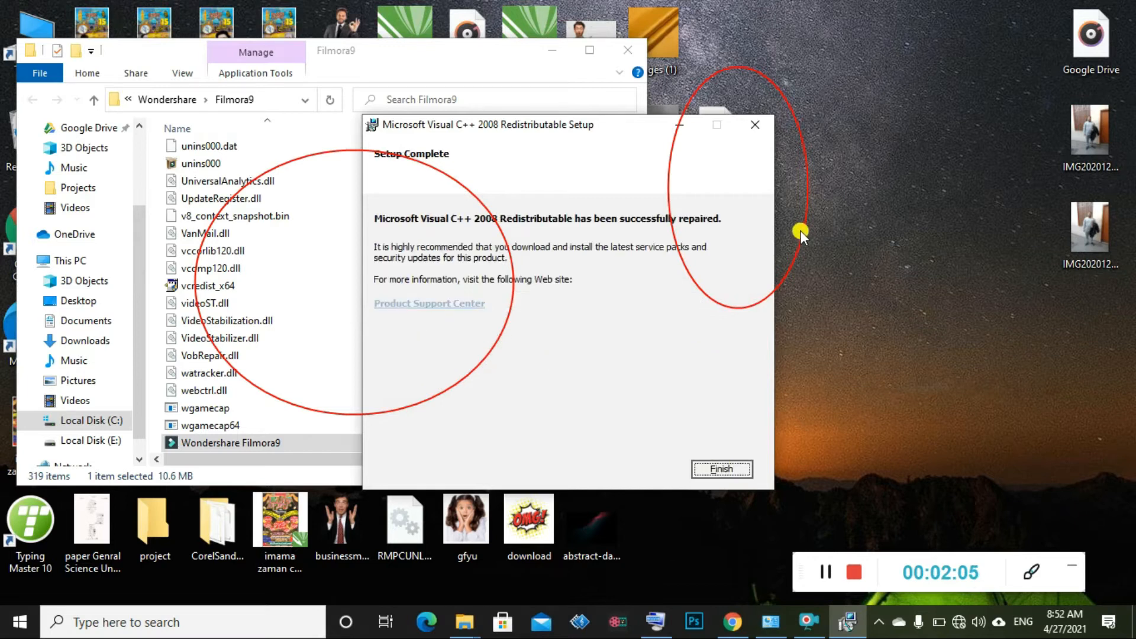
left_click(723, 468)
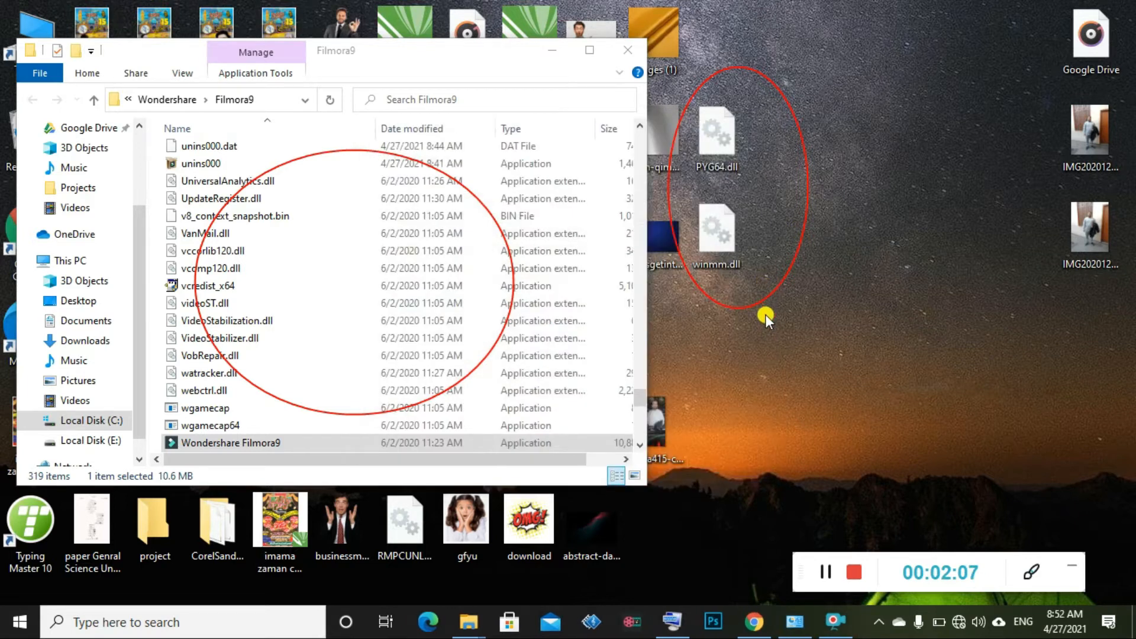
Move winmm.dll and PYG64.dll from the desktop into the Filmora9 folder, then close it
left_click_drag(716, 255, 490, 355)
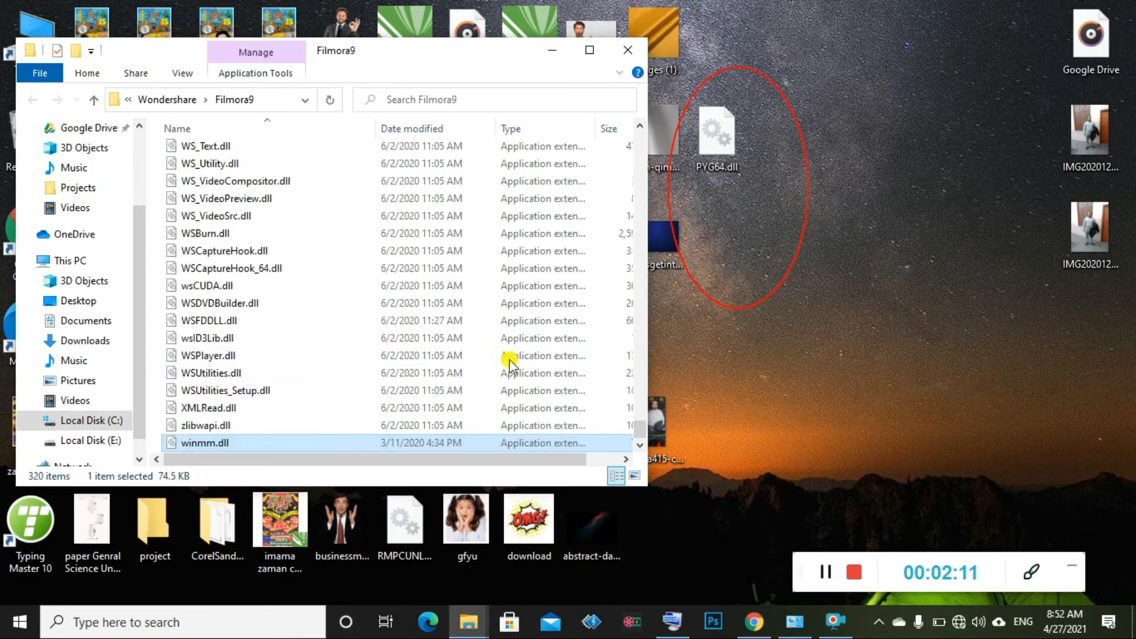
left_click_drag(717, 139, 412, 284)
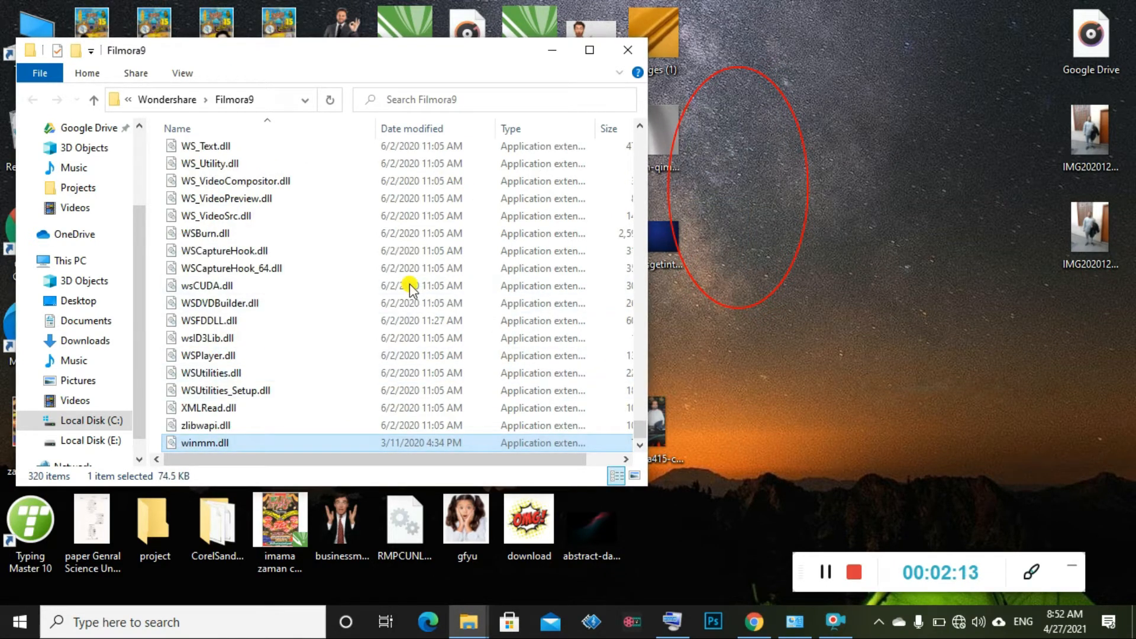
scroll(438, 349, "up", 6)
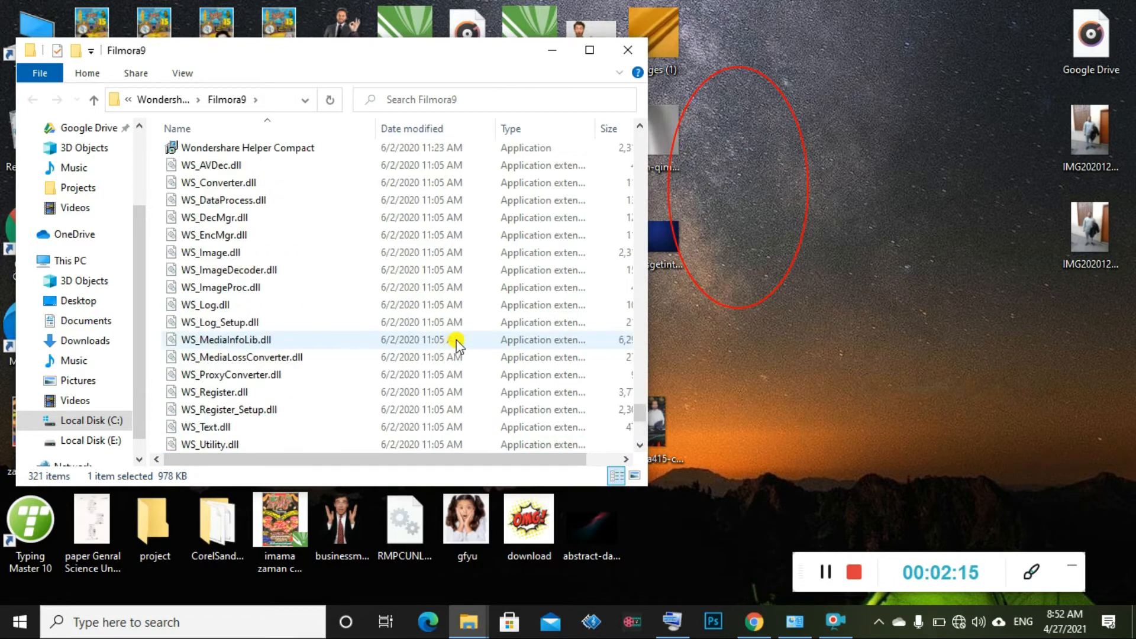
left_click(626, 49)
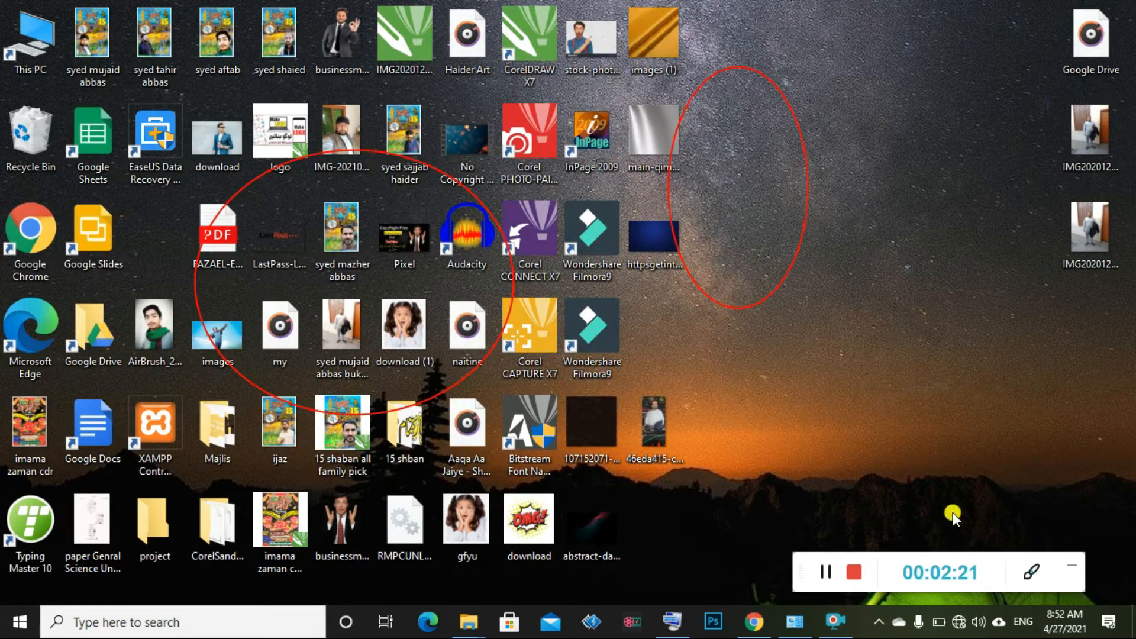
left_click(1033, 573)
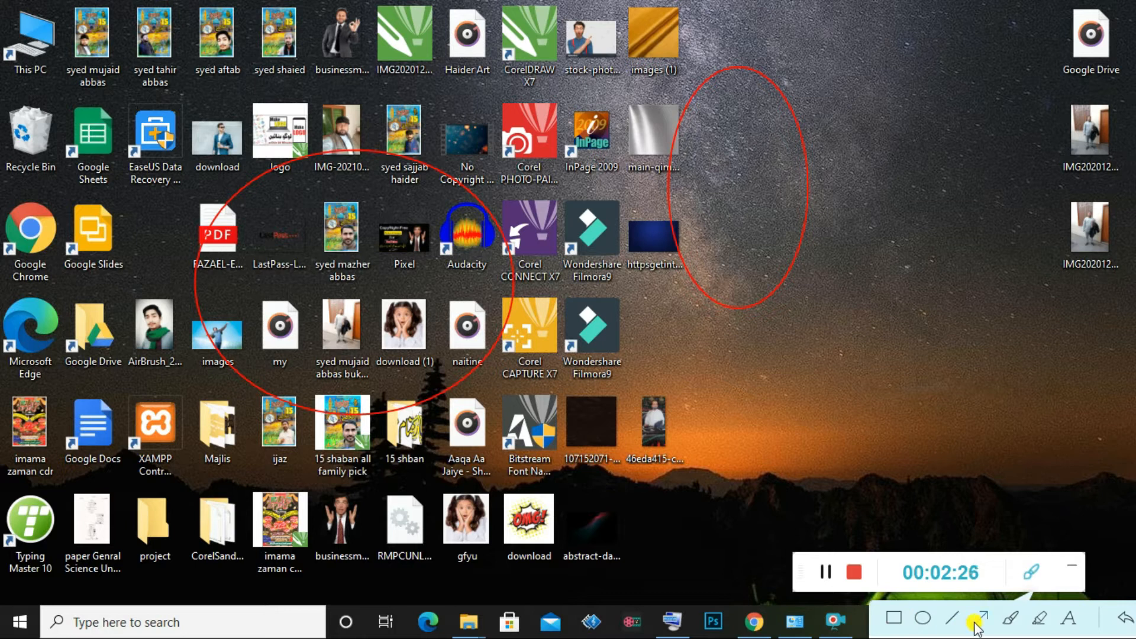
Start Wondershare Filmora9 from its desktop shortcut to bring up the project library
left_click_drag(791, 387, 585, 221)
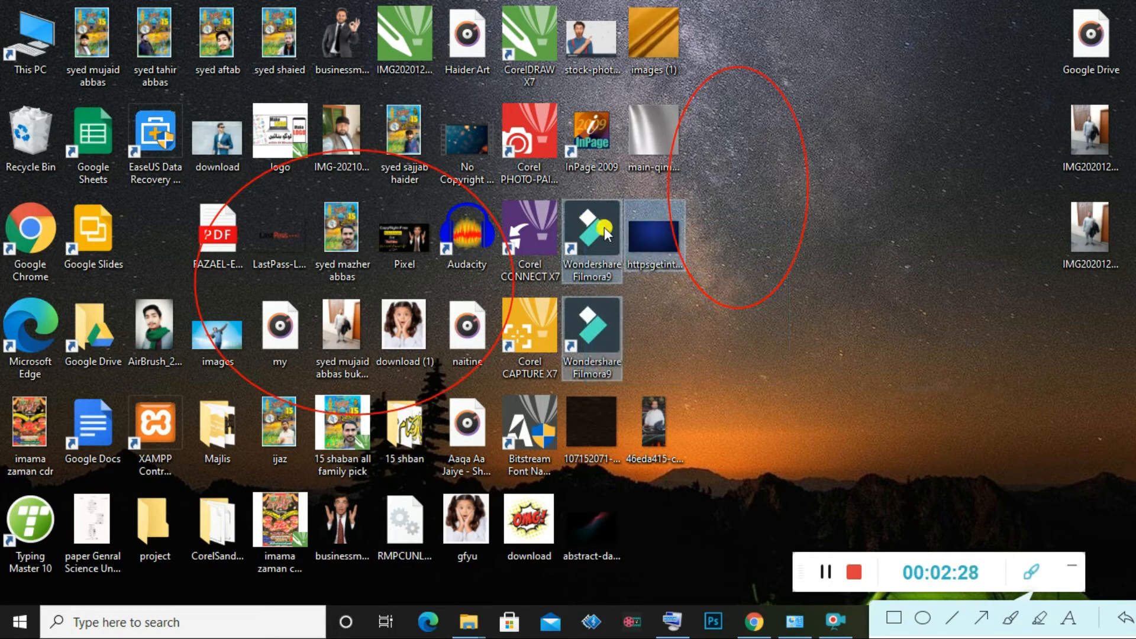
double_click(604, 227)
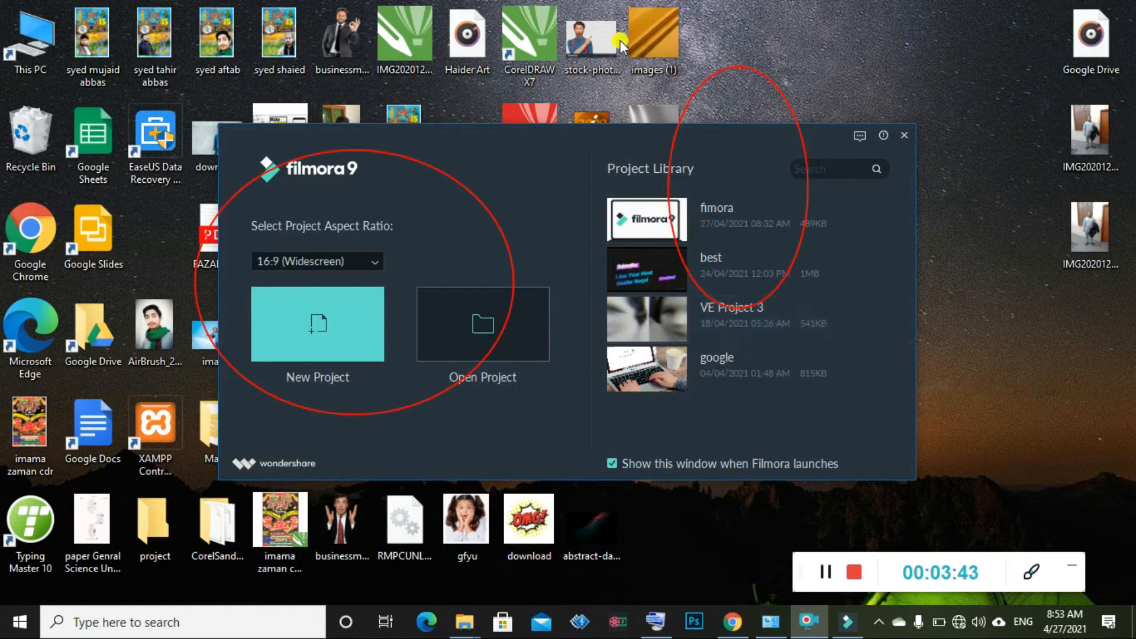
Start a new project and place the Orange sample-colour clip on the video track
left_click(353, 302)
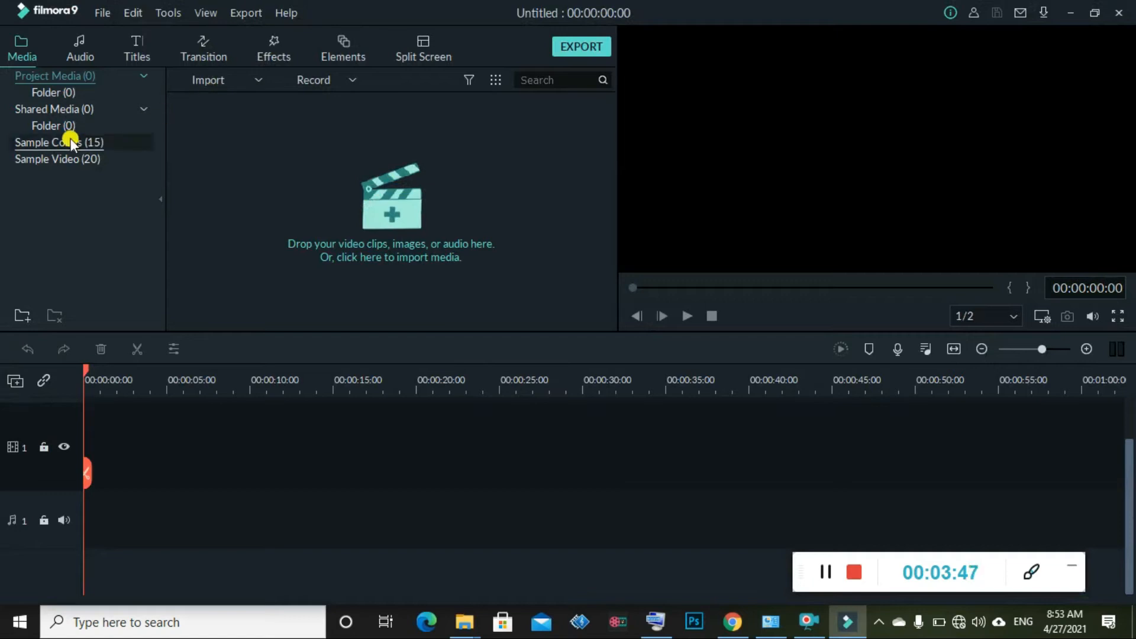
left_click(42, 124)
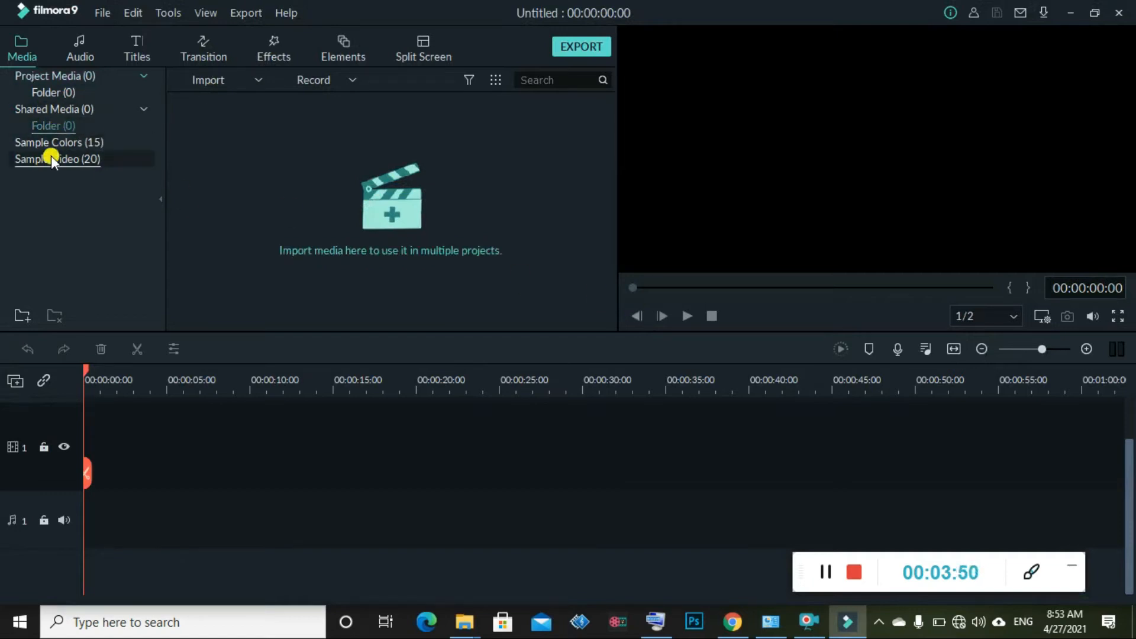
left_click(70, 142)
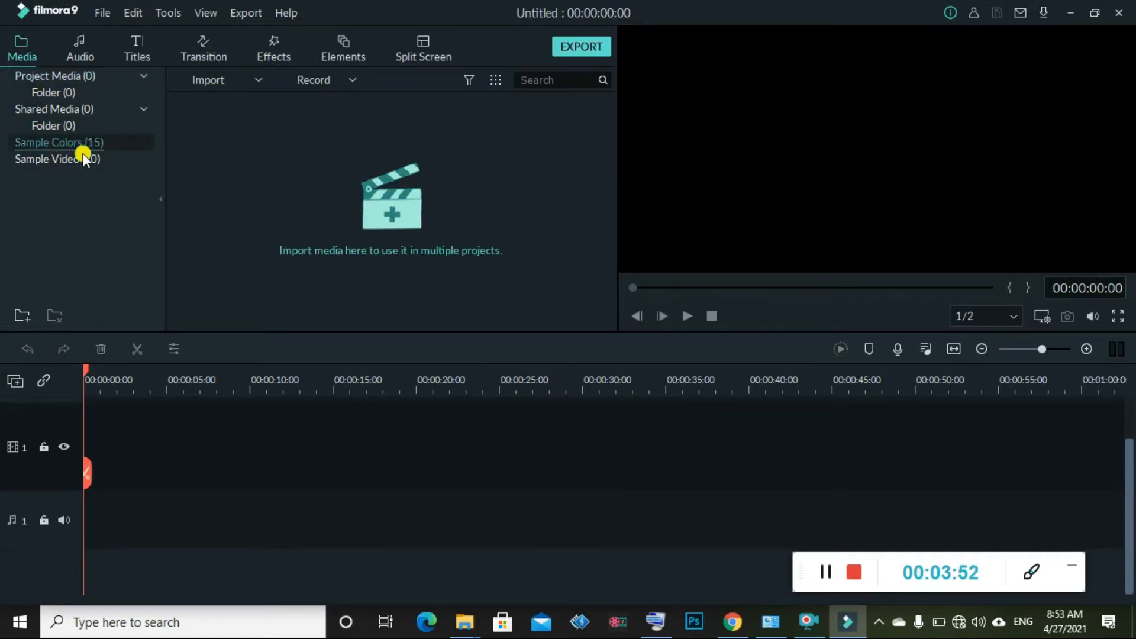
left_click_drag(430, 255, 44, 466)
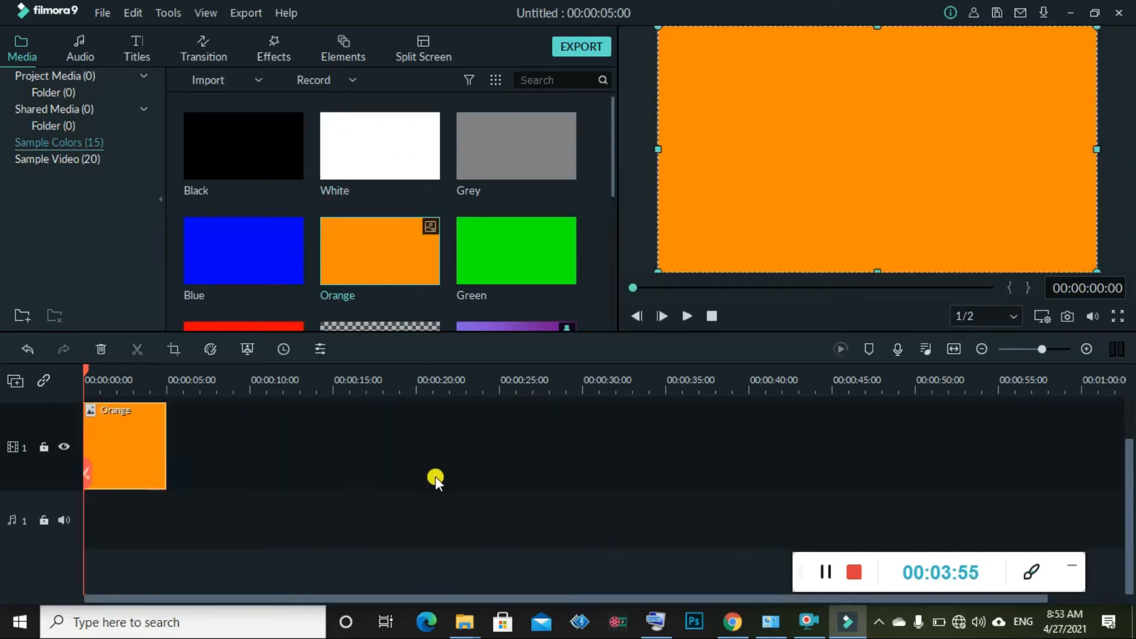
Start an MP4 export, pause it, then abort it and close the Export dialog
left_click(598, 47)
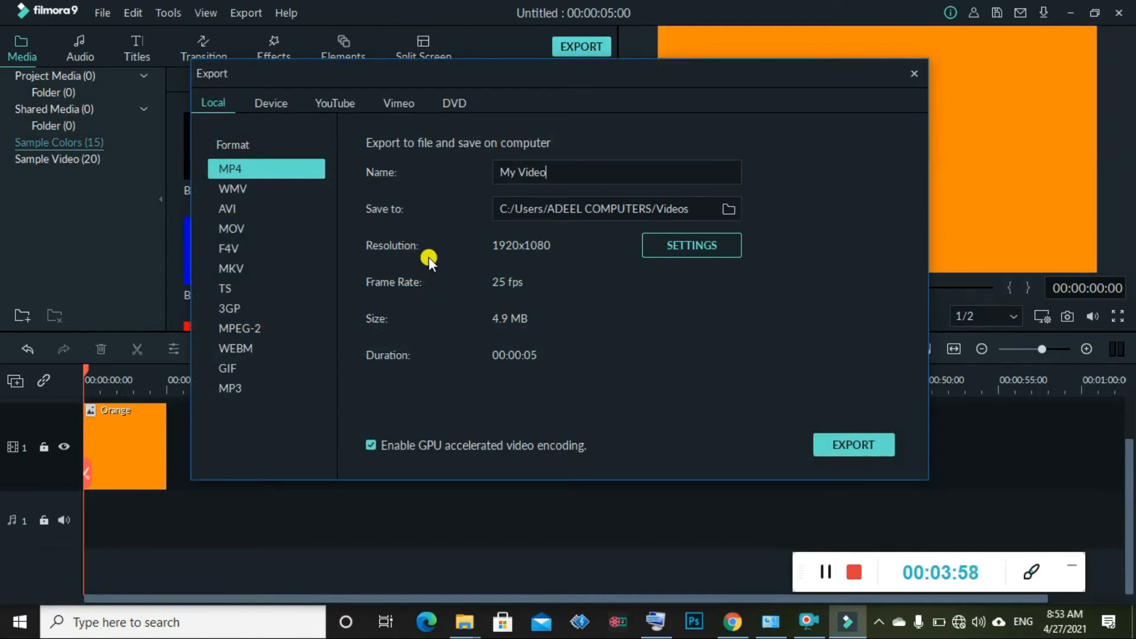
left_click(851, 445)
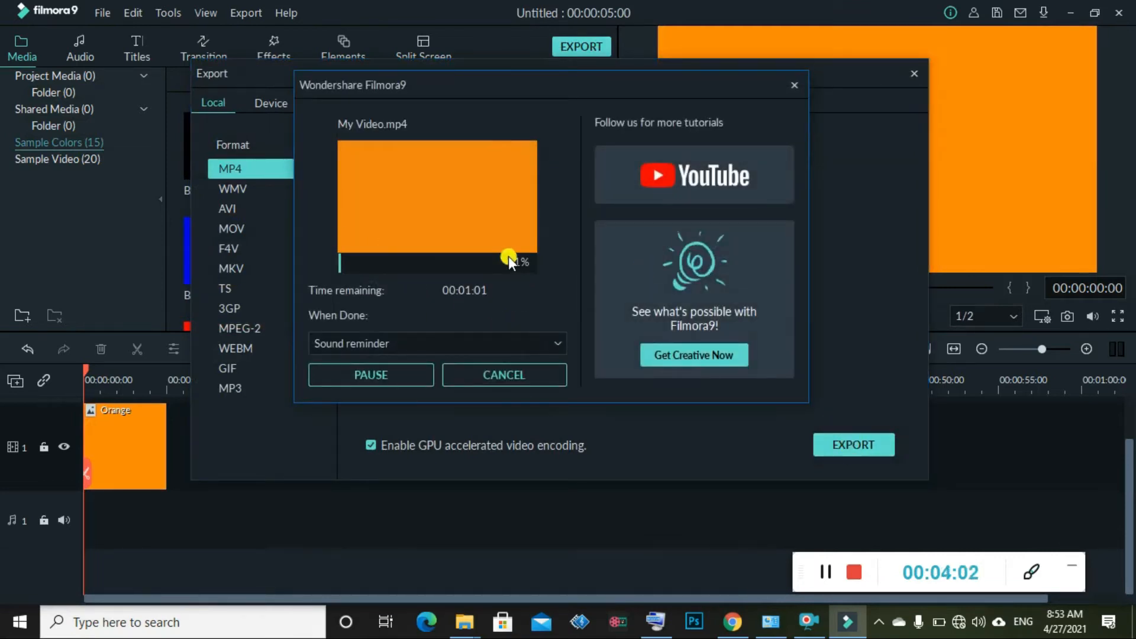
left_click(372, 379)
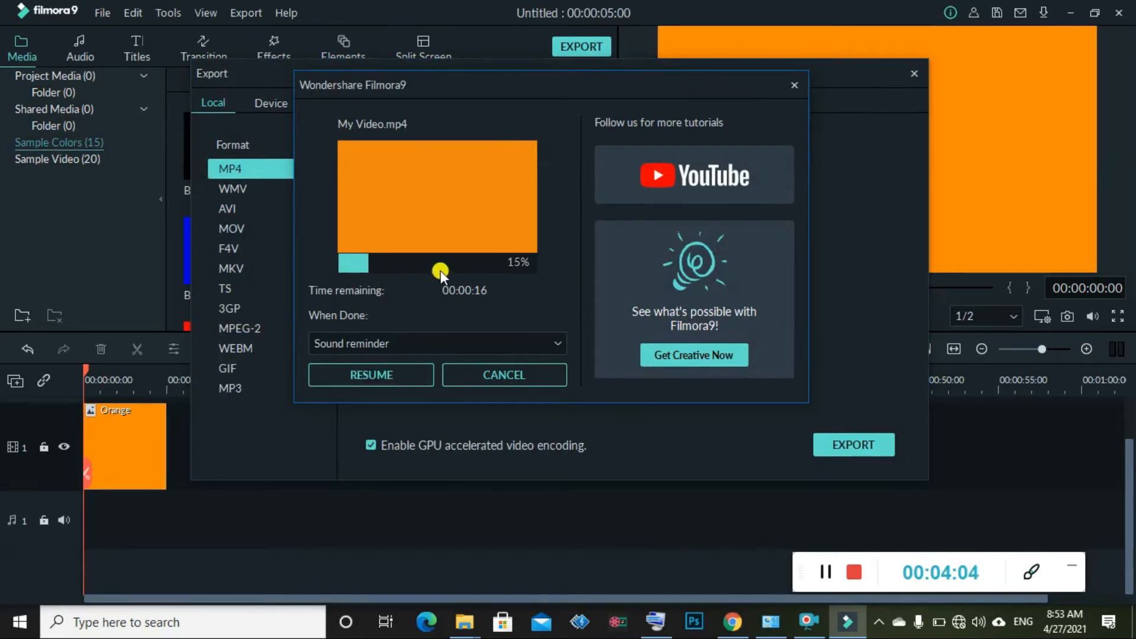
left_click(402, 386)
left_click(401, 386)
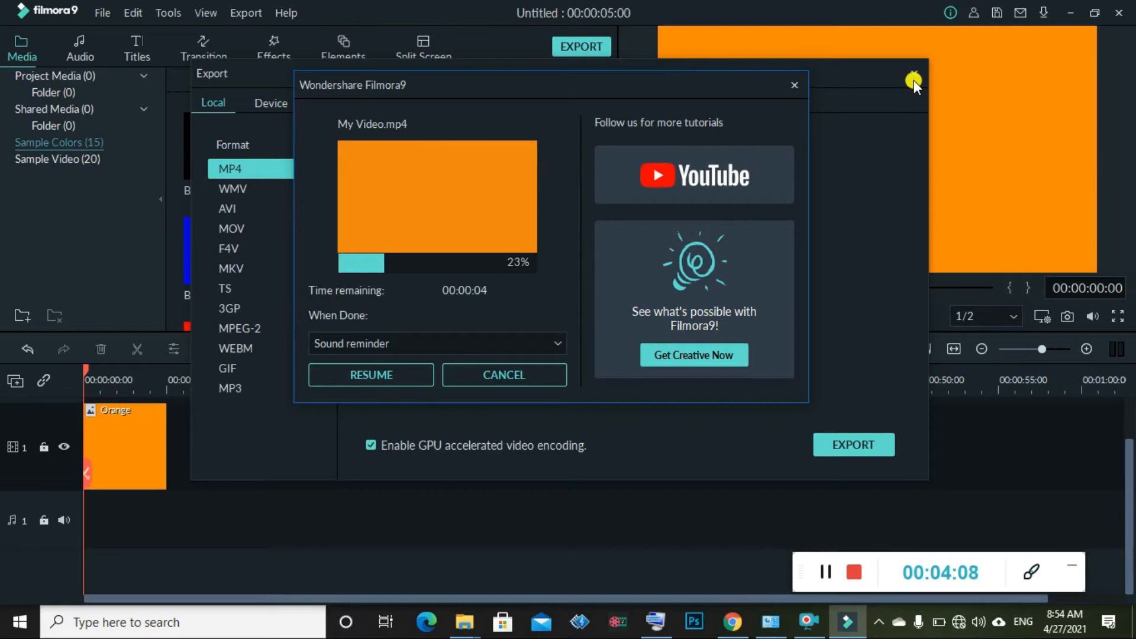
left_click(795, 86)
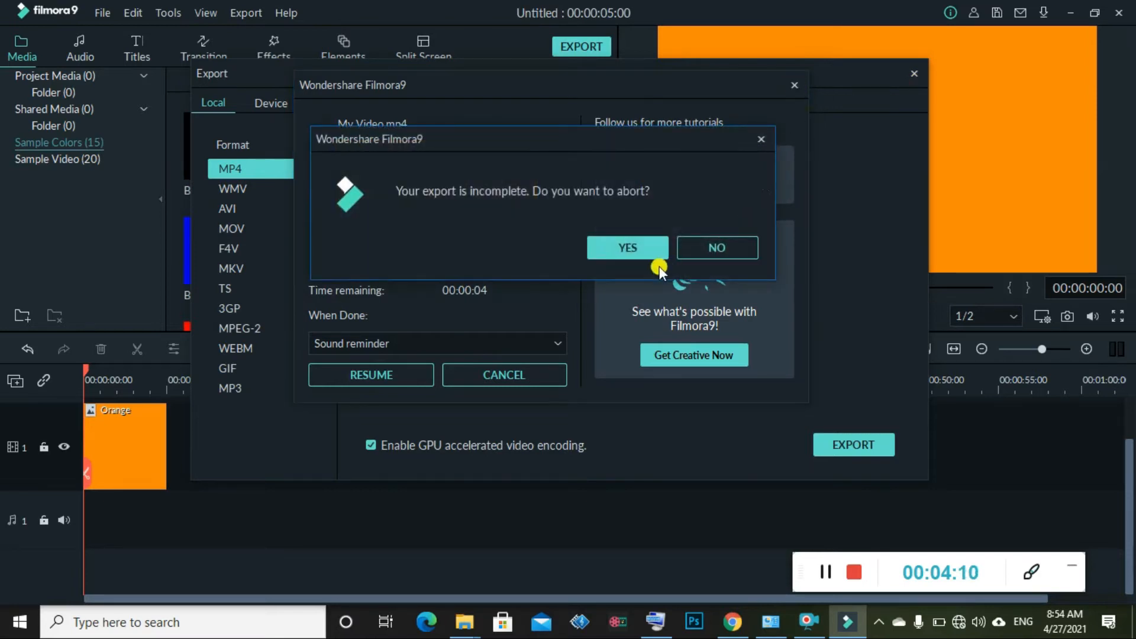
left_click(645, 258)
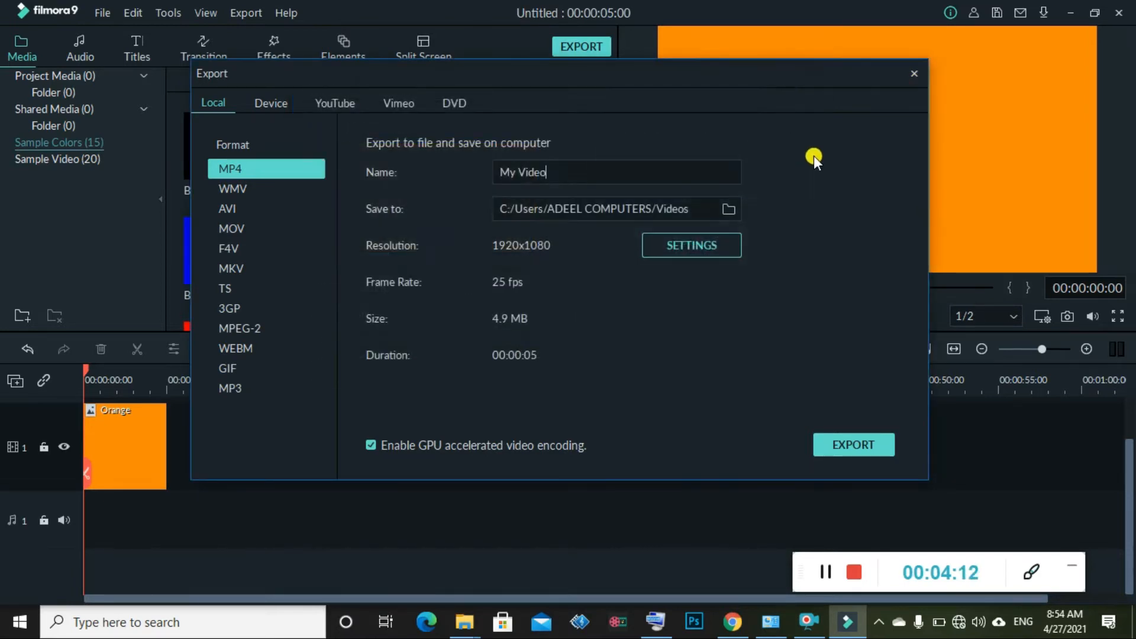
left_click(916, 77)
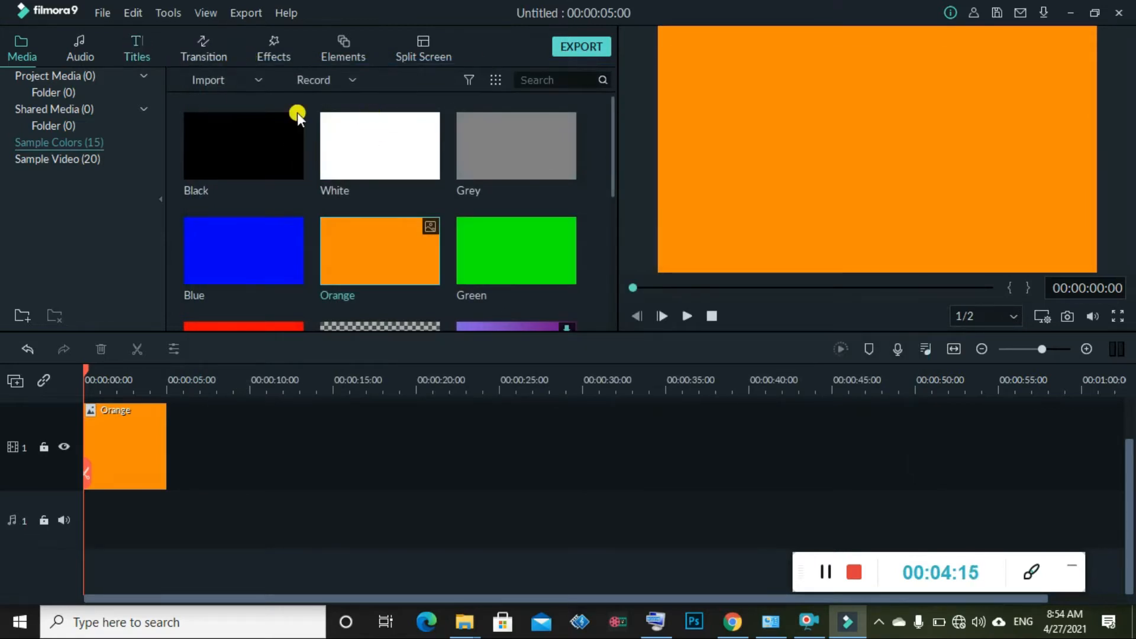
Open the Titles library and browse the Titles, Lower 3rds, Custom and End Credits categories
left_click(142, 45)
left_click(49, 162)
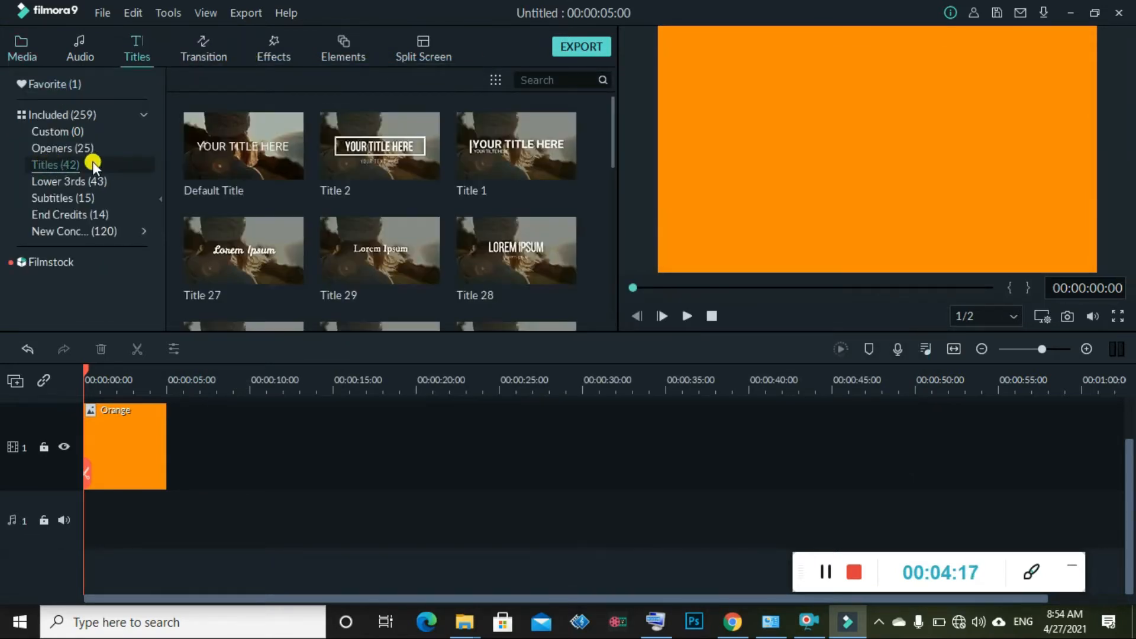
scroll(371, 161, "down", 15)
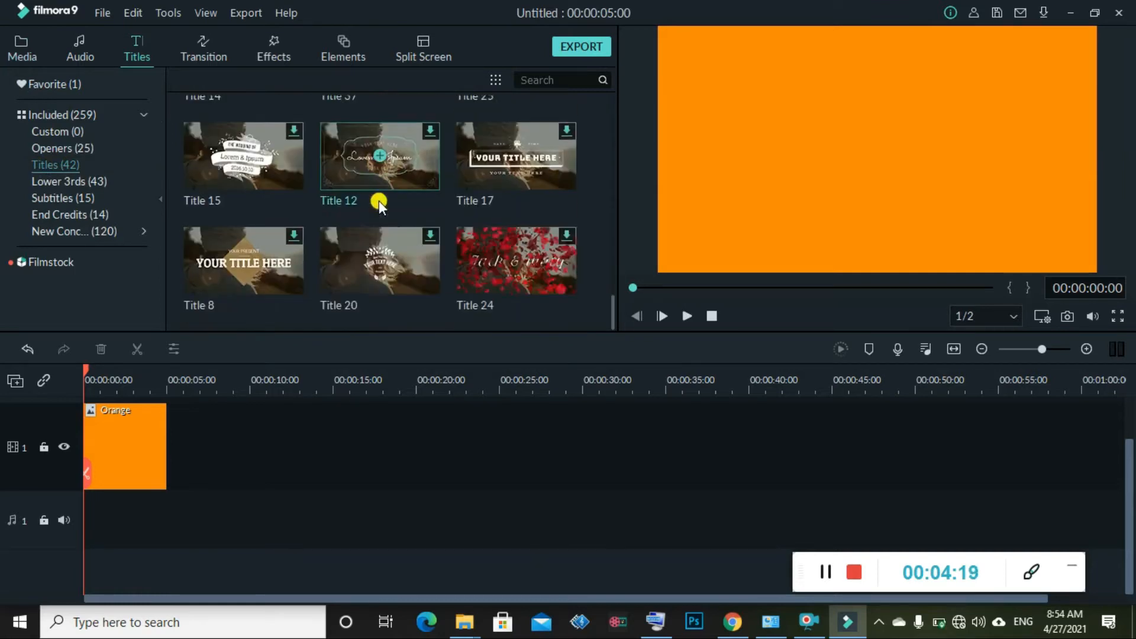
left_click(74, 182)
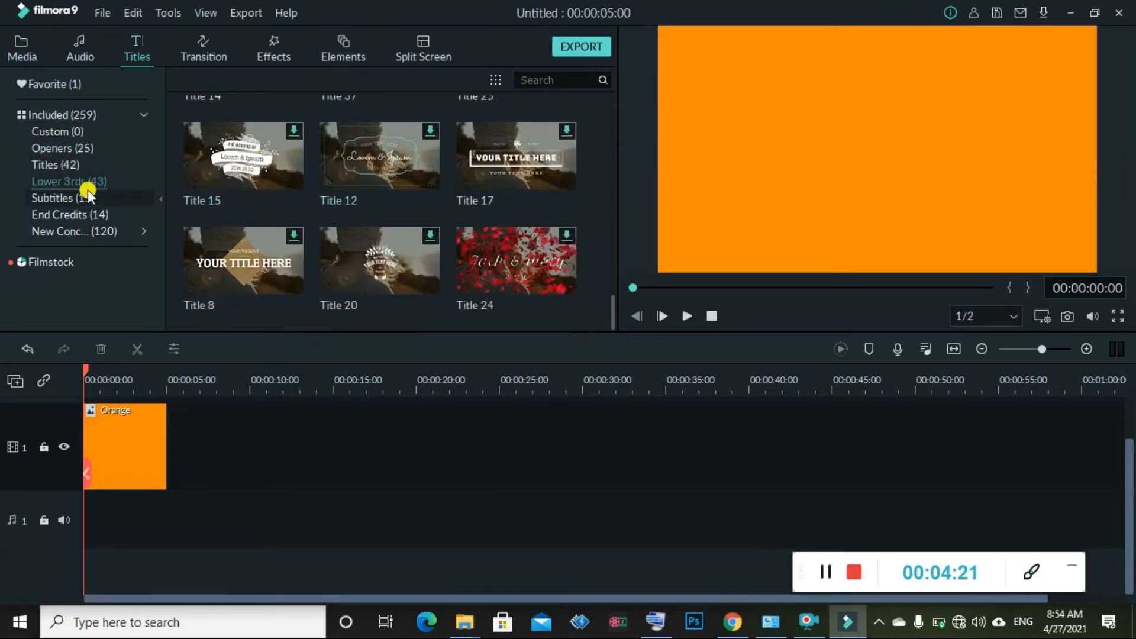
left_click(86, 135)
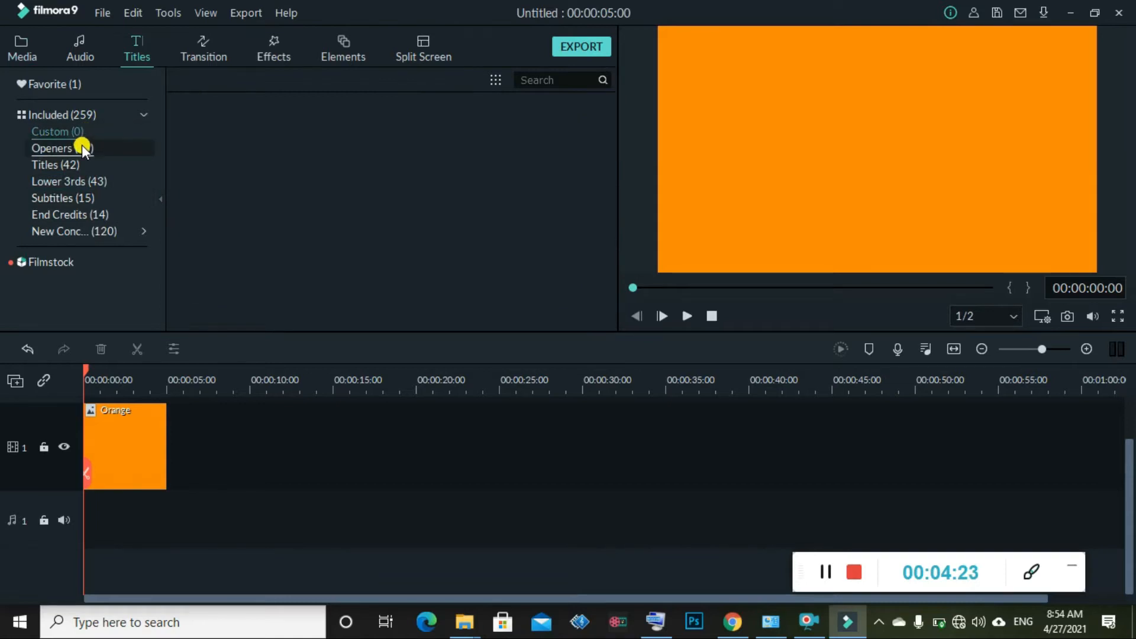
left_click(90, 215)
Add the New Opener 4 title and position it between the Orange clip pieces
scroll(223, 228, "down", 5)
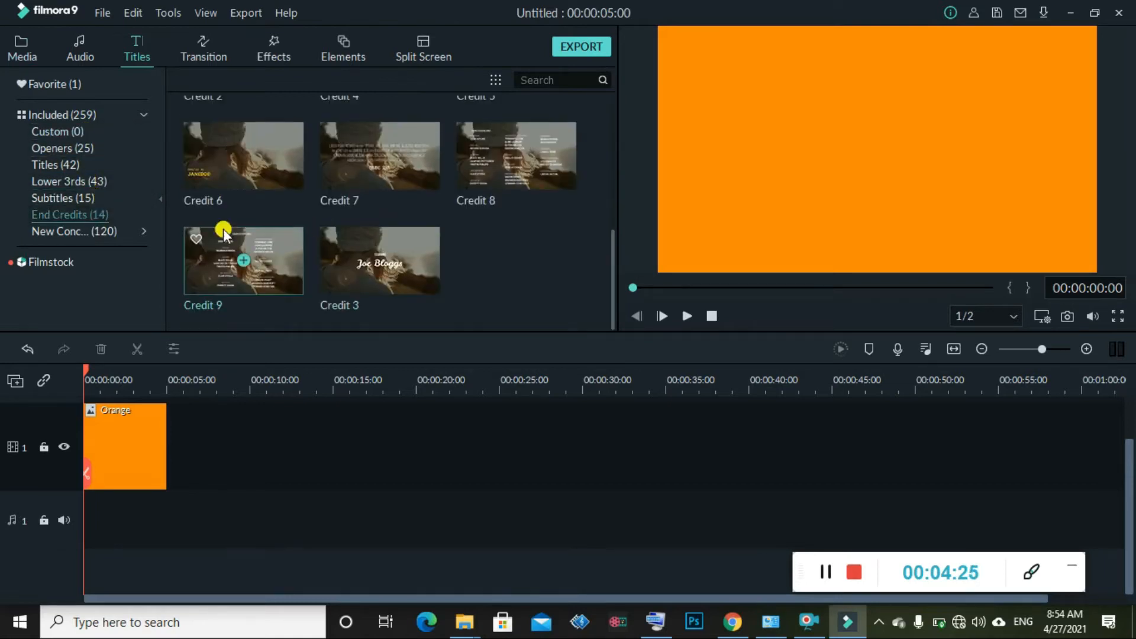
left_click(92, 232)
scroll(414, 219, "down", 5)
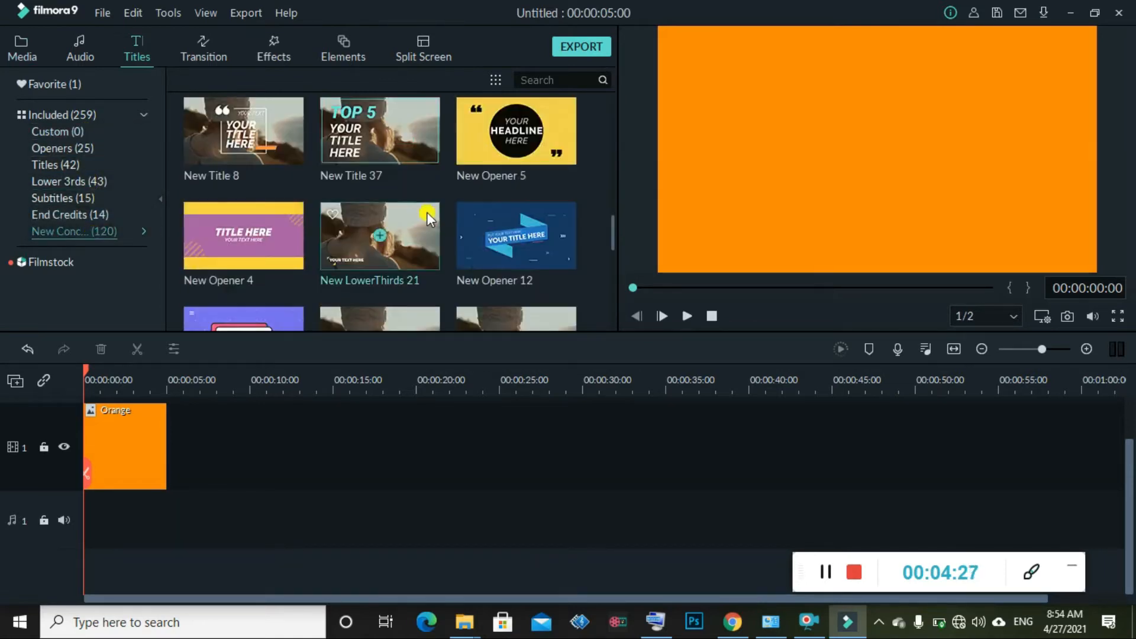
left_click_drag(232, 364, 290, 444)
left_click_drag(220, 447, 130, 454)
left_click_drag(293, 453, 235, 456)
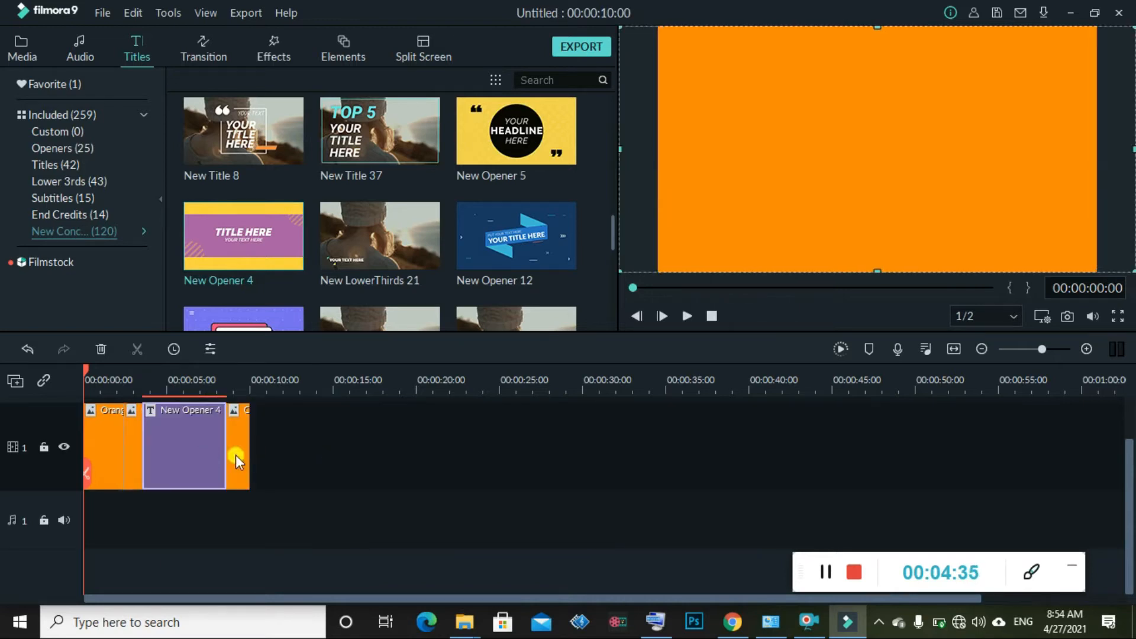
Replace the opener's YOUR TEXT HERE subtitle with 'ft3trkjh6u46' and confirm the edit
double_click(174, 456)
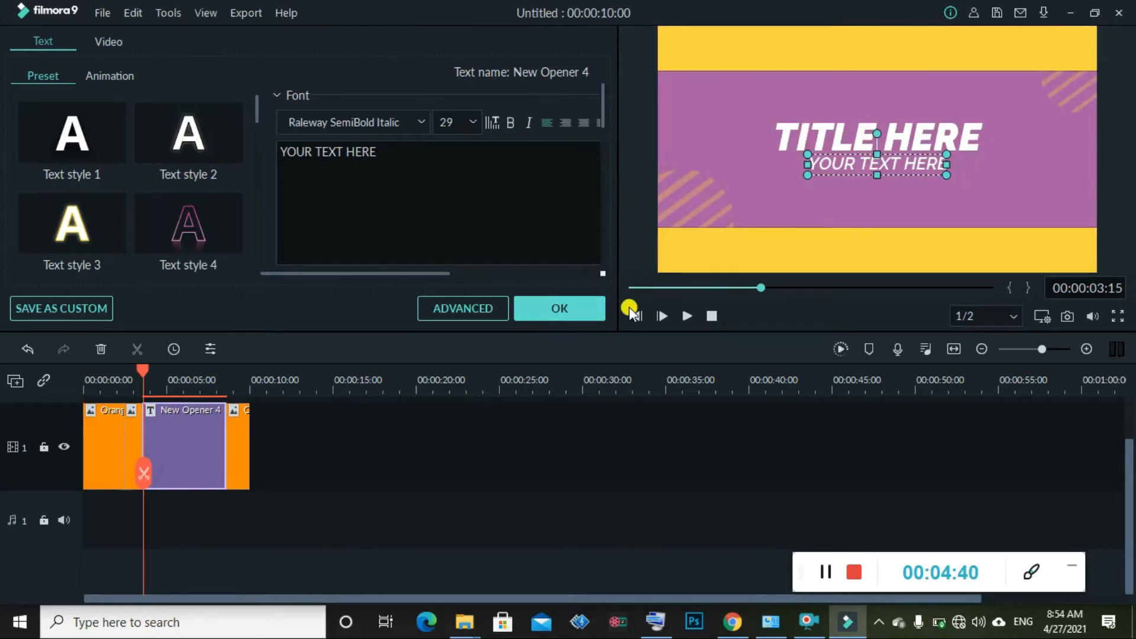
left_click(629, 288)
left_click(691, 317)
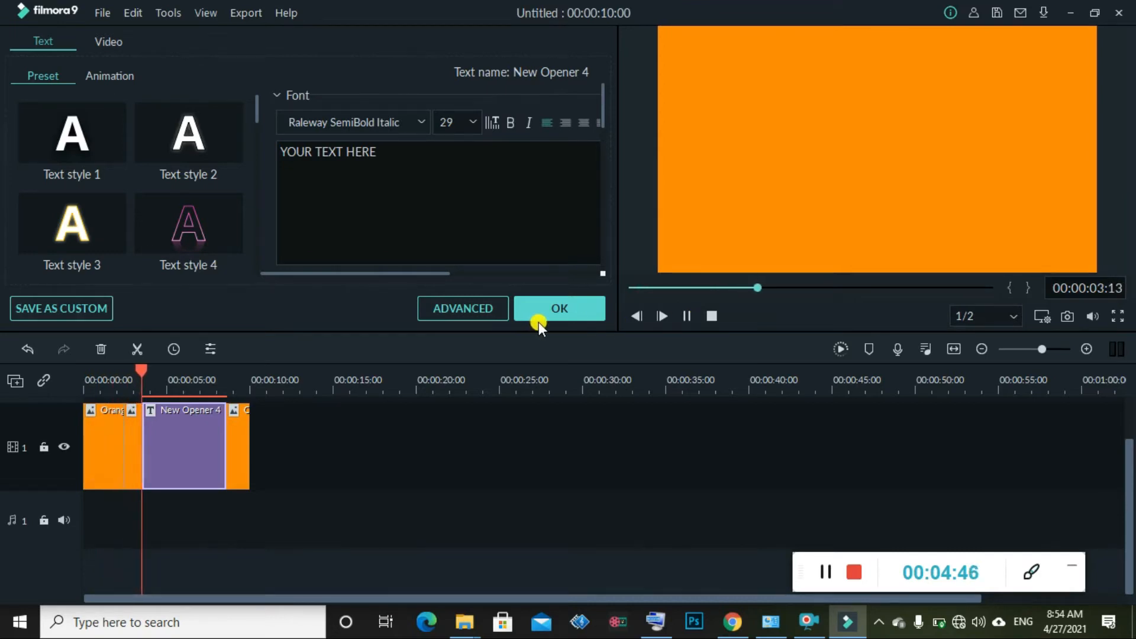
left_click(385, 165)
key("BackSpace")
key("BackSpace")
key("BackSpace")
key("BackSpace")
key("BackSpace")
key("BackSpace")
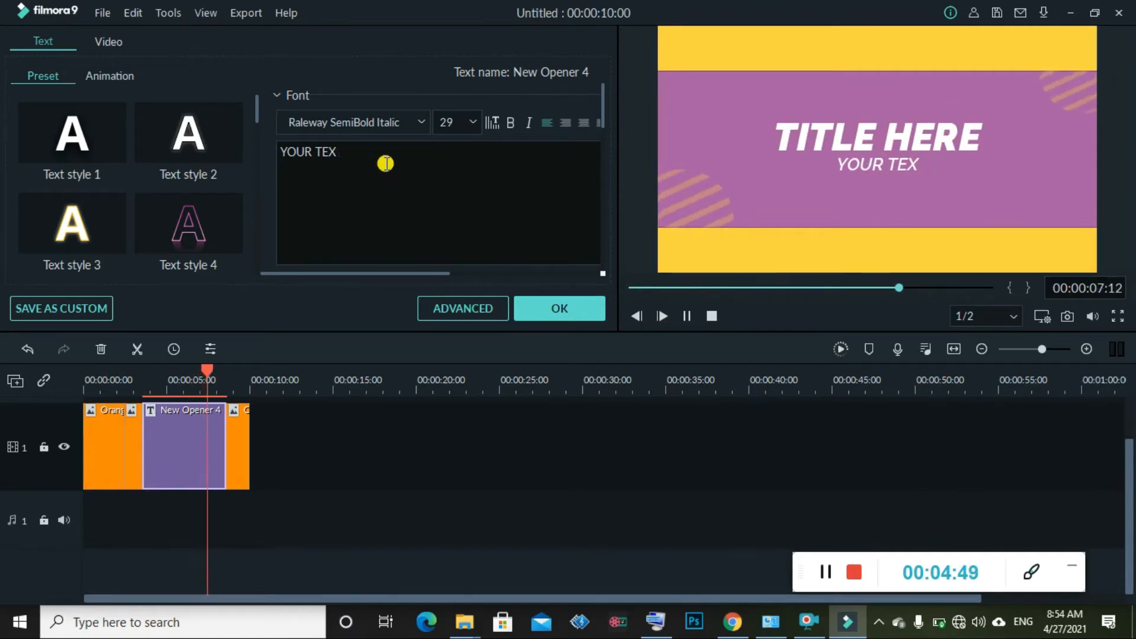
key("BackSpace")
key("BackSpace")
key("BackSpace")
key("BackSpace")
key("BackSpace")
key("BackSpace")
key("BackSpace")
key("BackSpace")
type("ft3trkjh6u46")
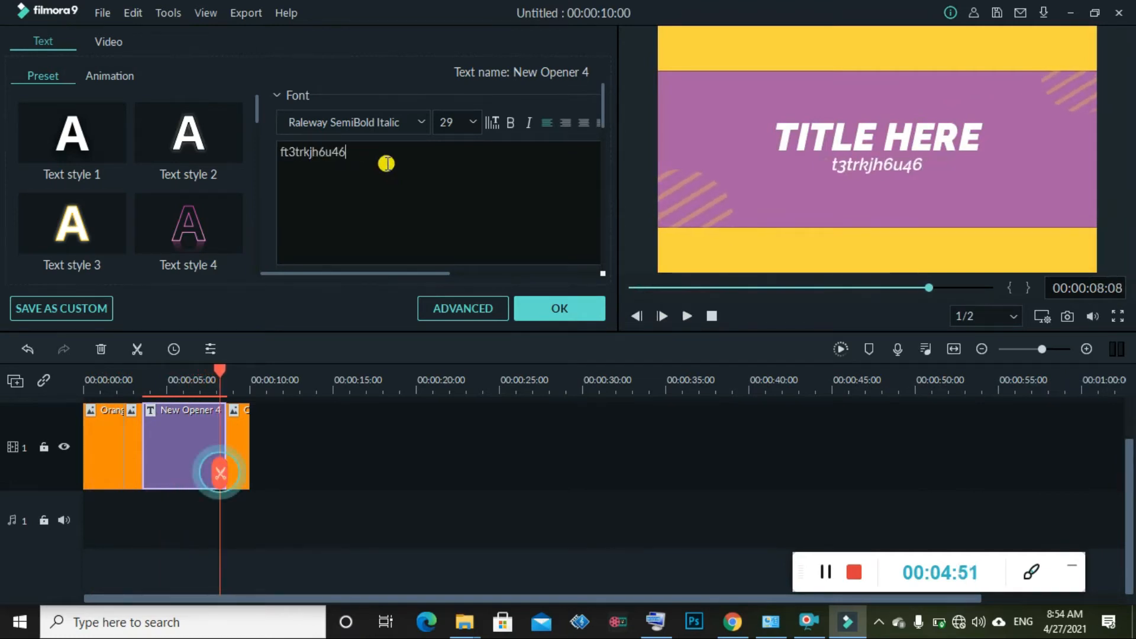
left_click(553, 309)
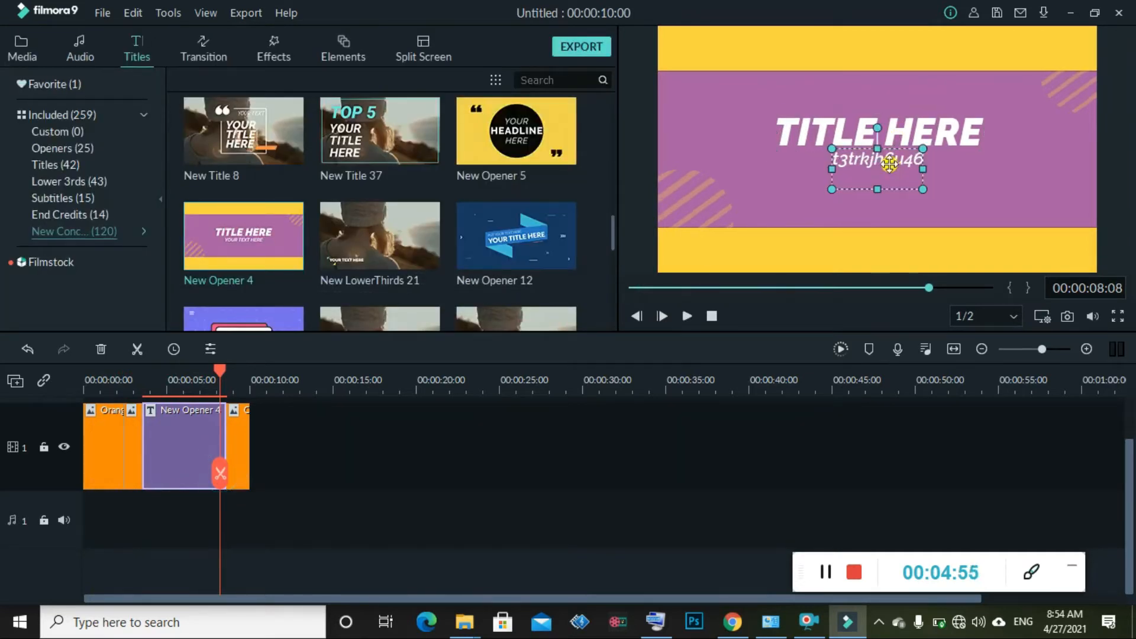
double_click(890, 164)
left_click(547, 302)
Export the project as the MP4 'My Video' and pause it at 31%
left_click(586, 47)
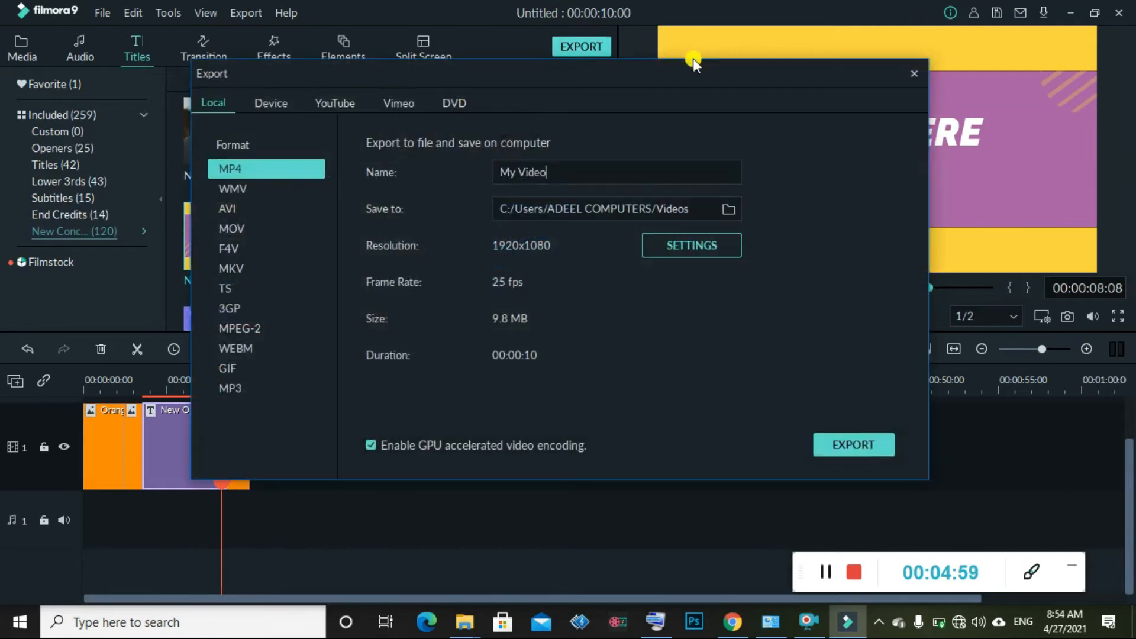
left_click(850, 442)
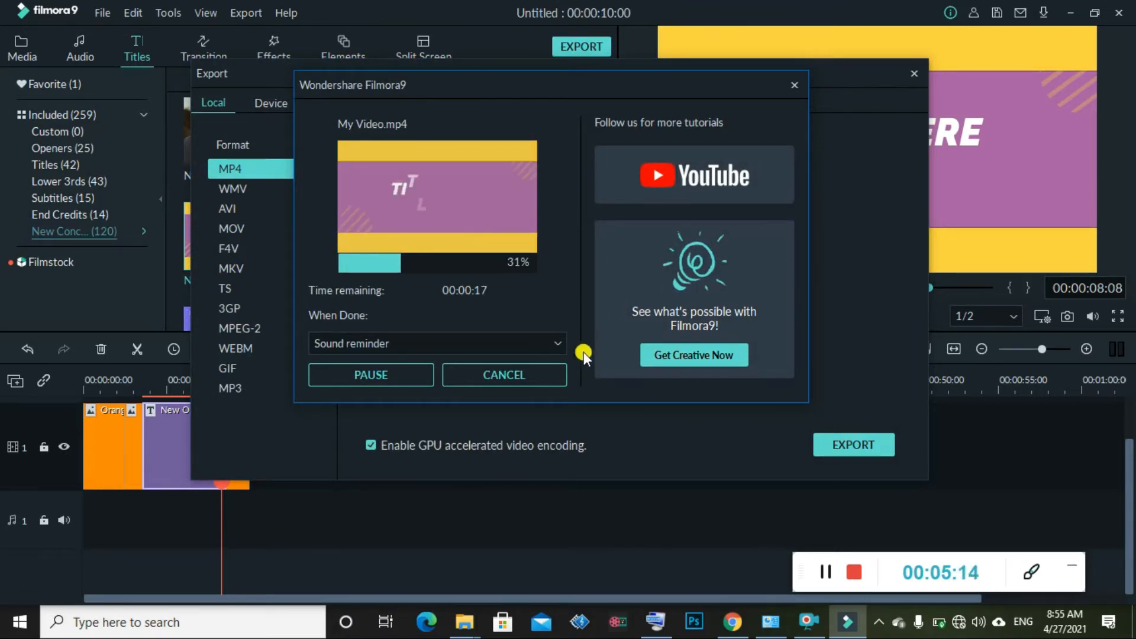
left_click(414, 372)
left_click(860, 570)
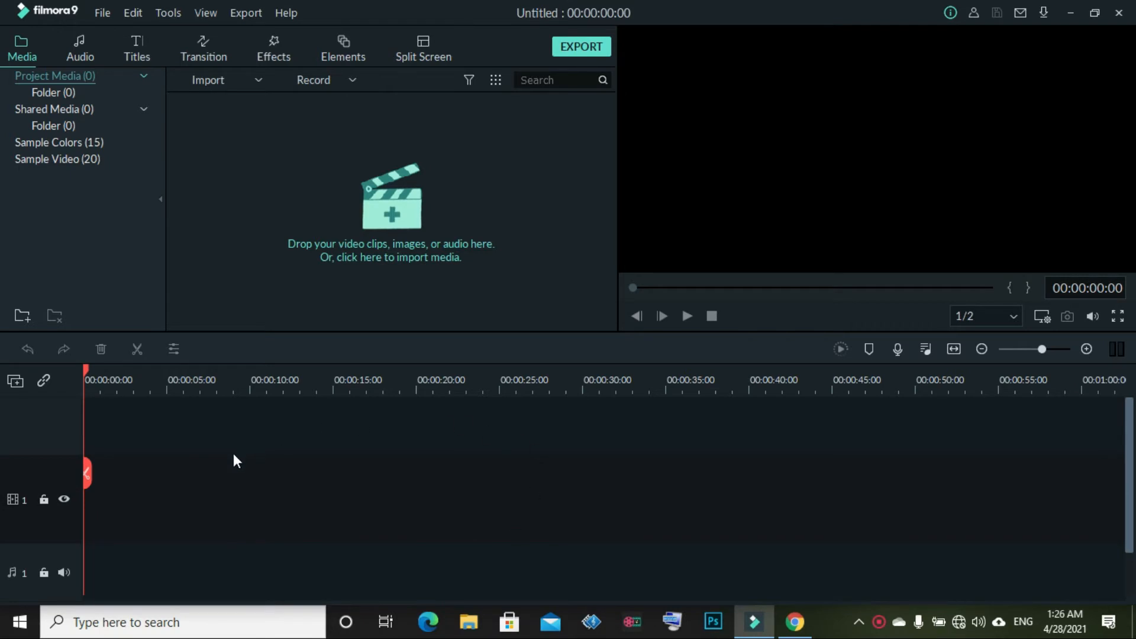
Look through the Transitions, Effects, Elements and Split Screen libraries, then return to the empty Media library
left_click(331, 177)
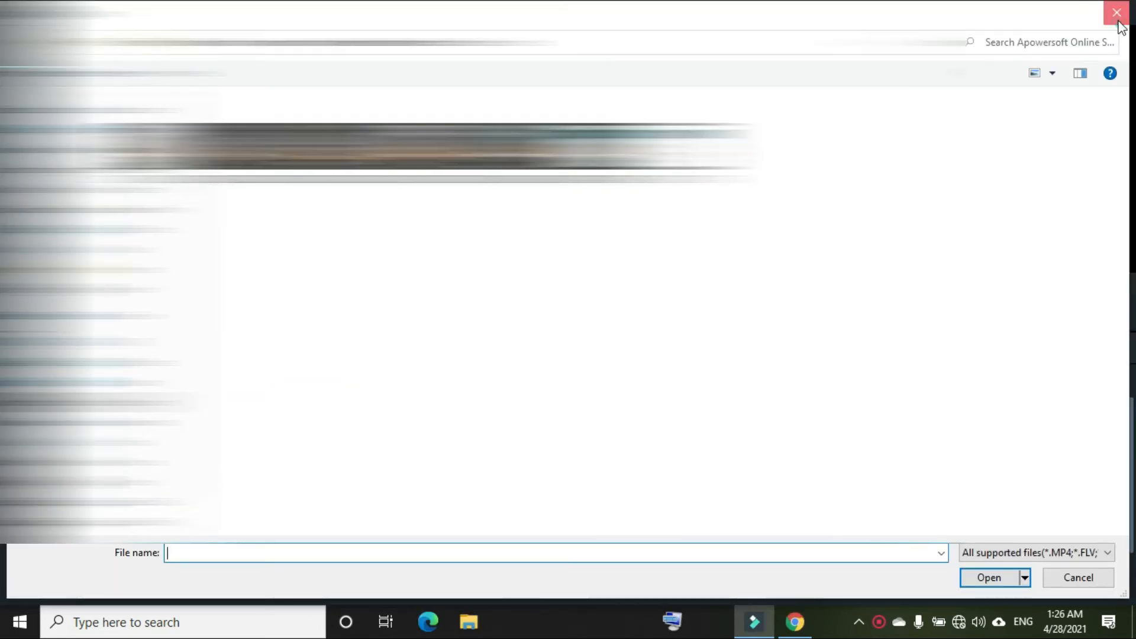
left_click(1116, 13)
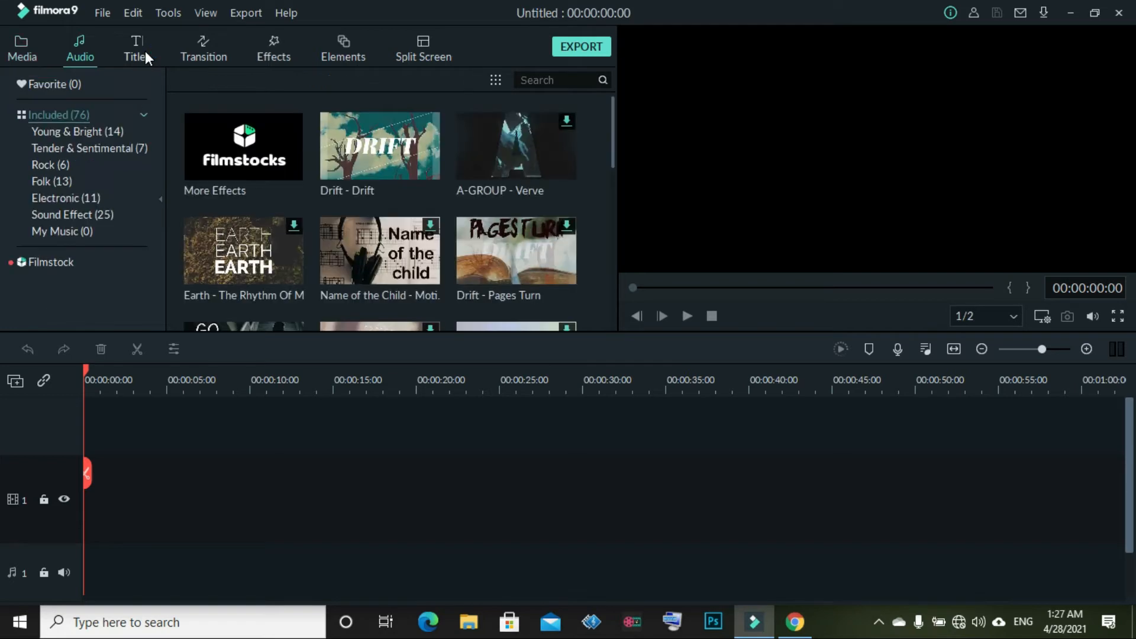
left_click(204, 51)
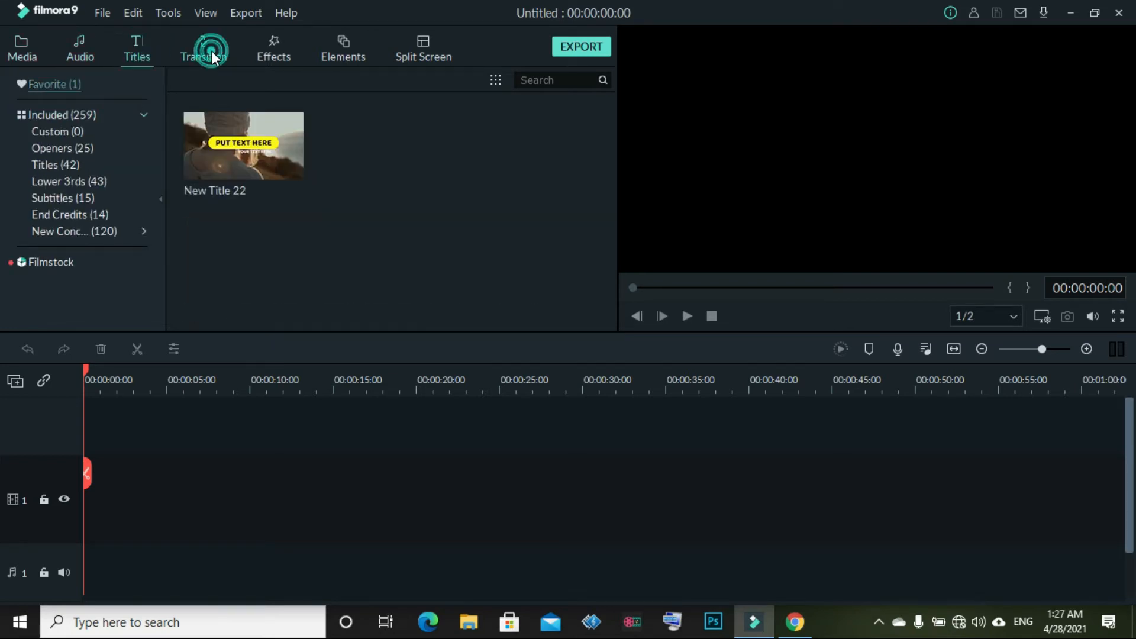
left_click(276, 51)
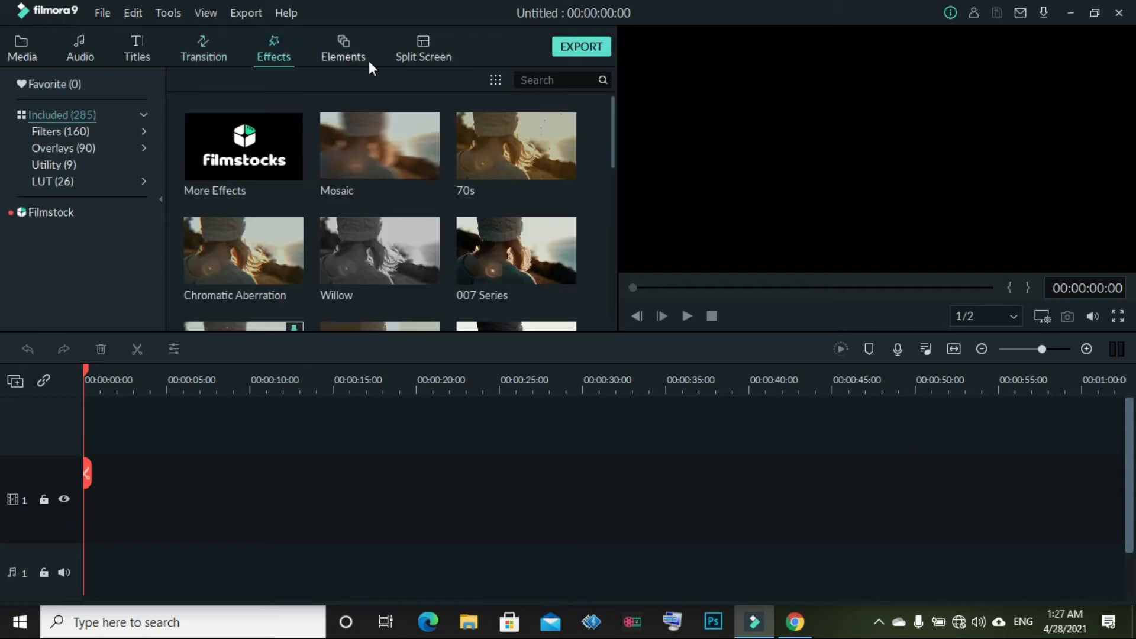
left_click(343, 49)
left_click(437, 51)
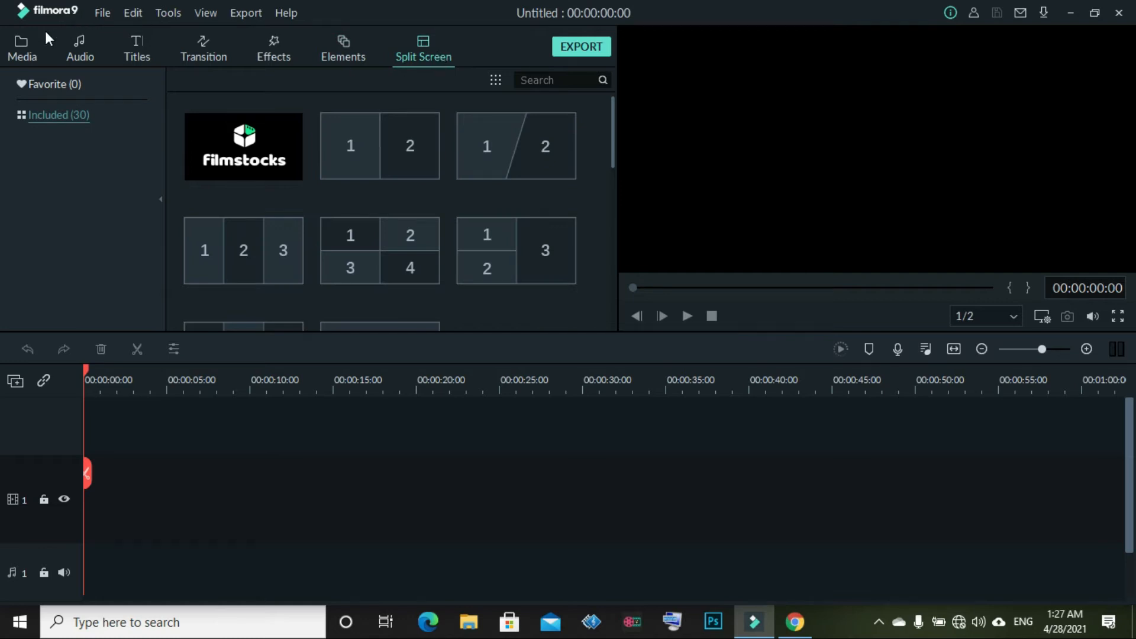
left_click(21, 42)
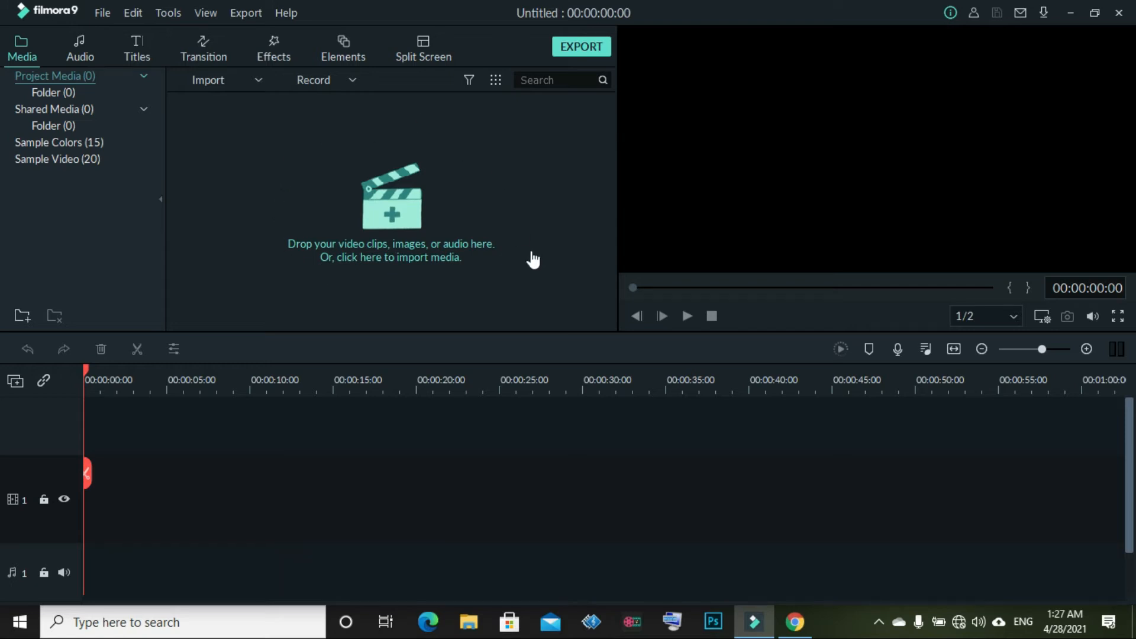
Import 'before And After.mp4' from its folder into the project media
left_click(398, 221)
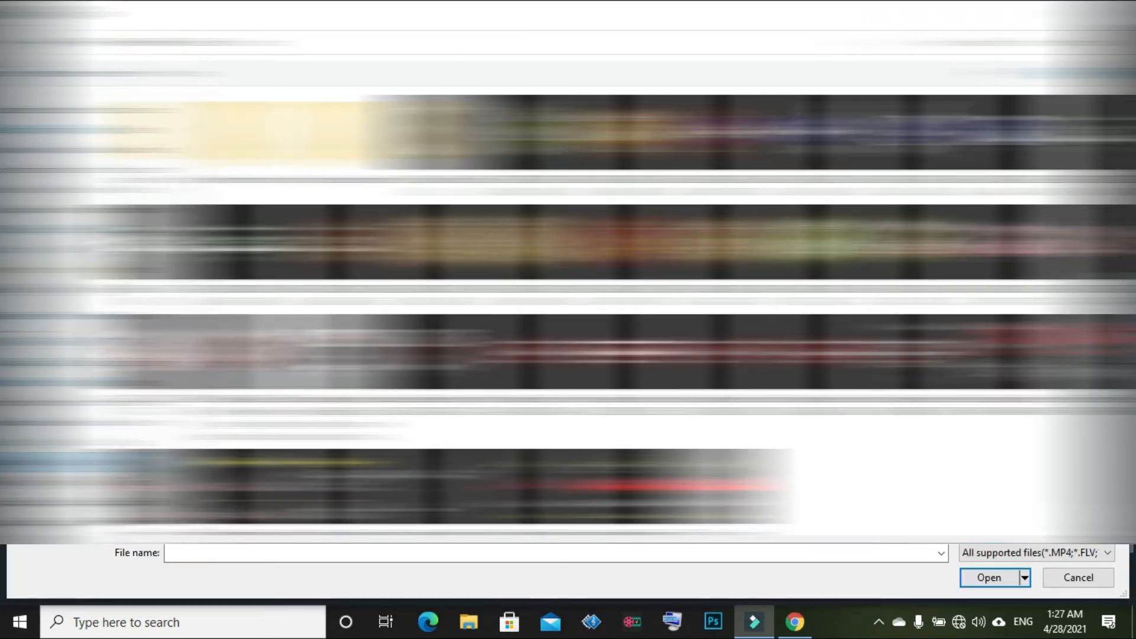
left_click(77, 402)
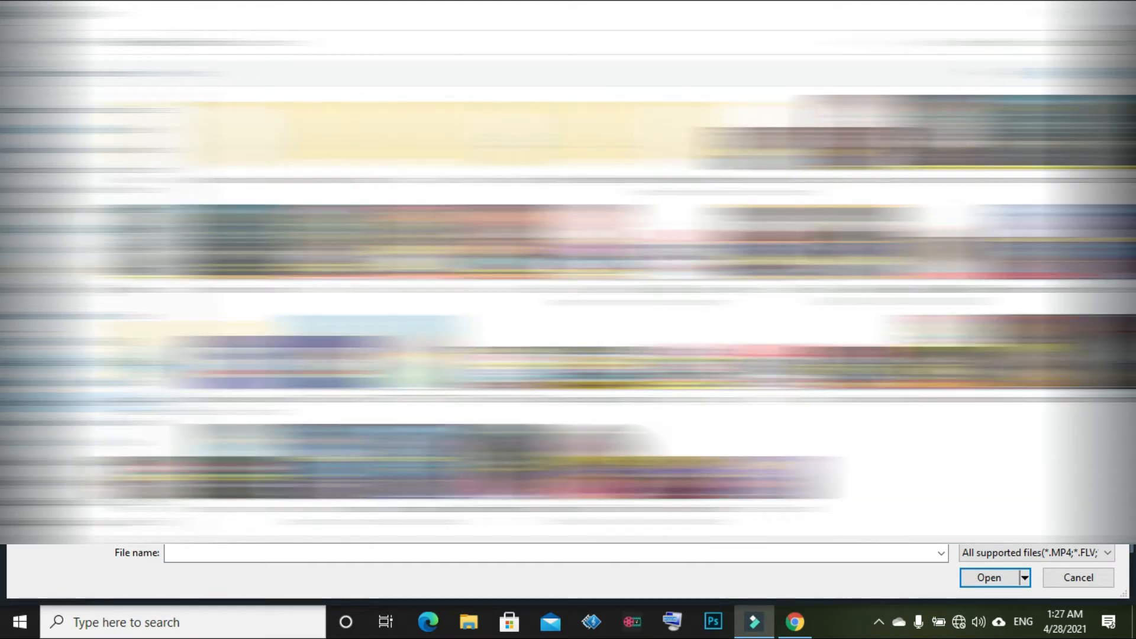
left_click(77, 363)
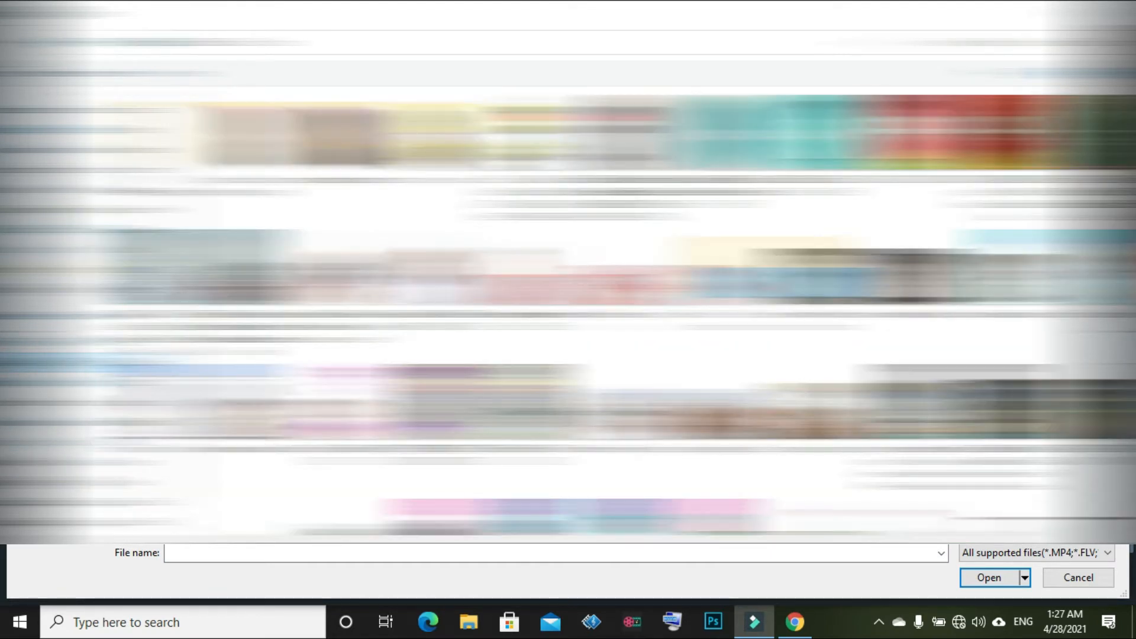
left_click(77, 482)
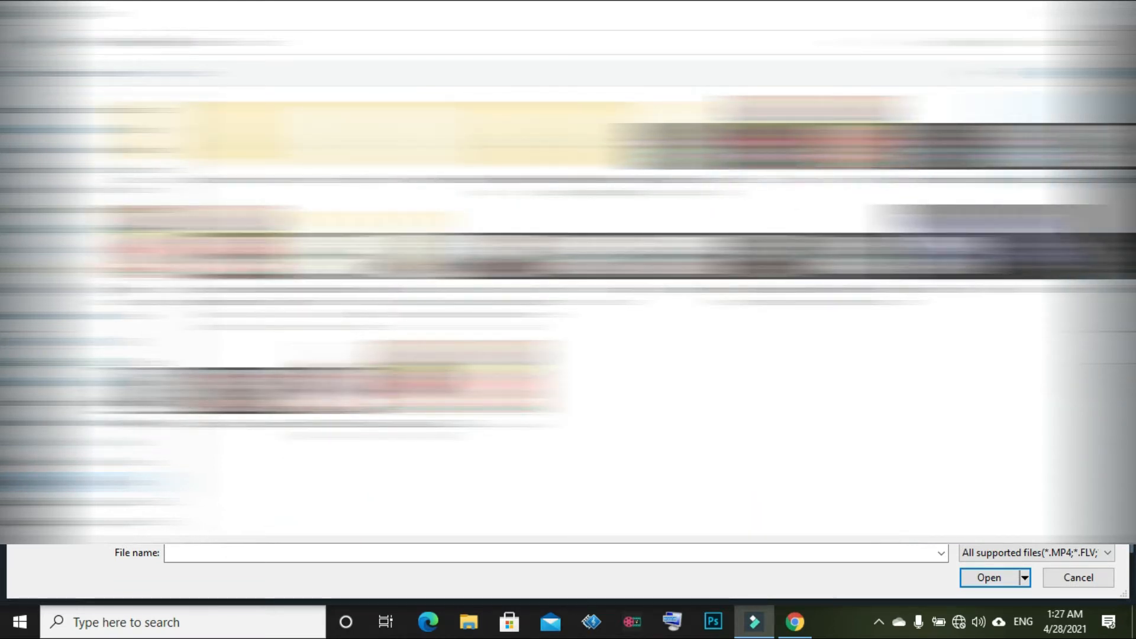
left_click(915, 142)
key("Return")
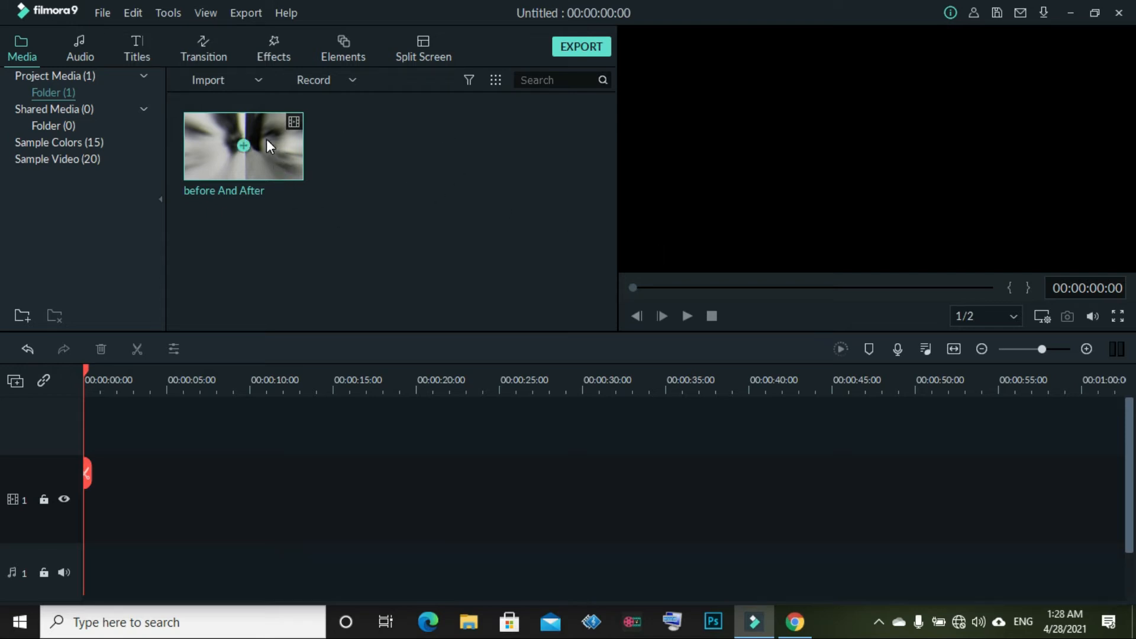
Place the before And After clip at 0:00 on video track 1 and select it
left_click_drag(266, 140, 197, 469)
left_click_drag(125, 462, 12, 458)
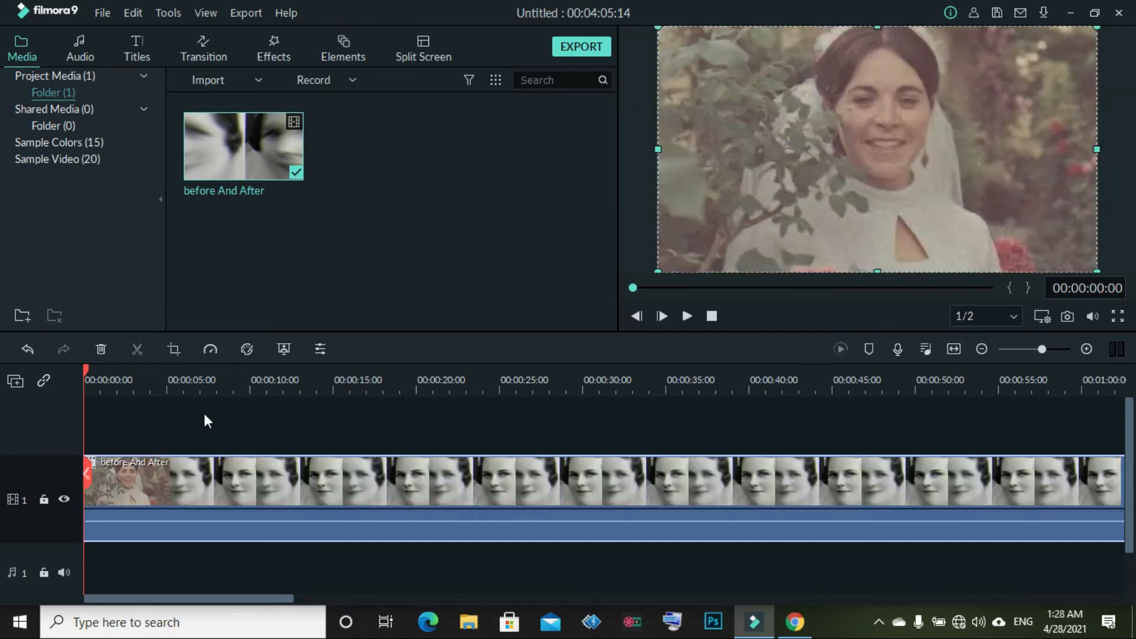
left_click(211, 419)
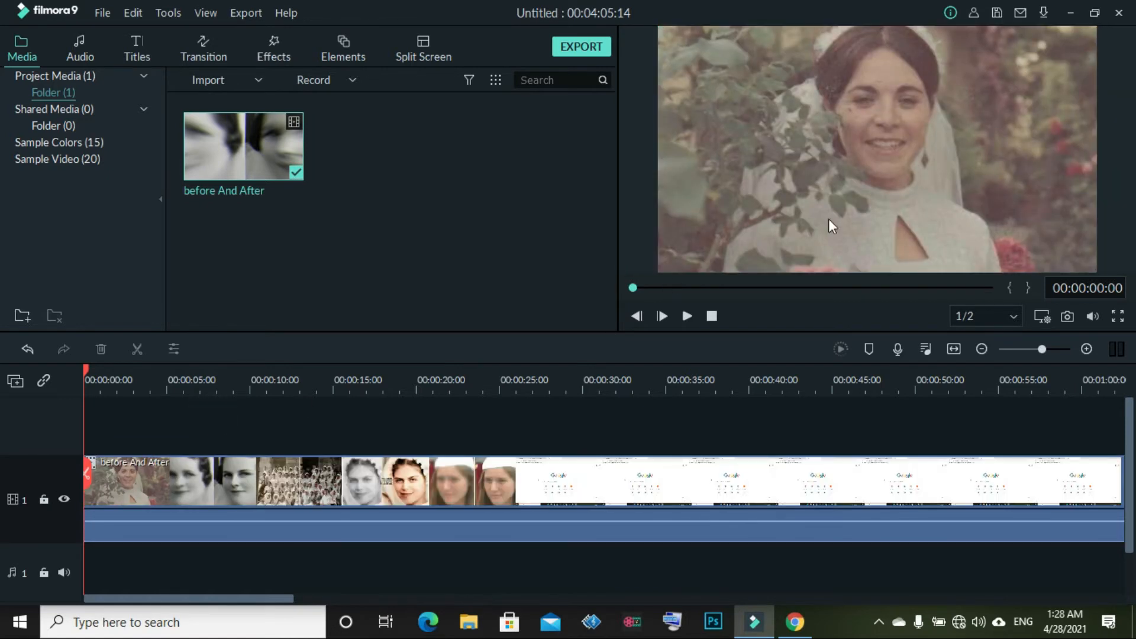
left_click(976, 151)
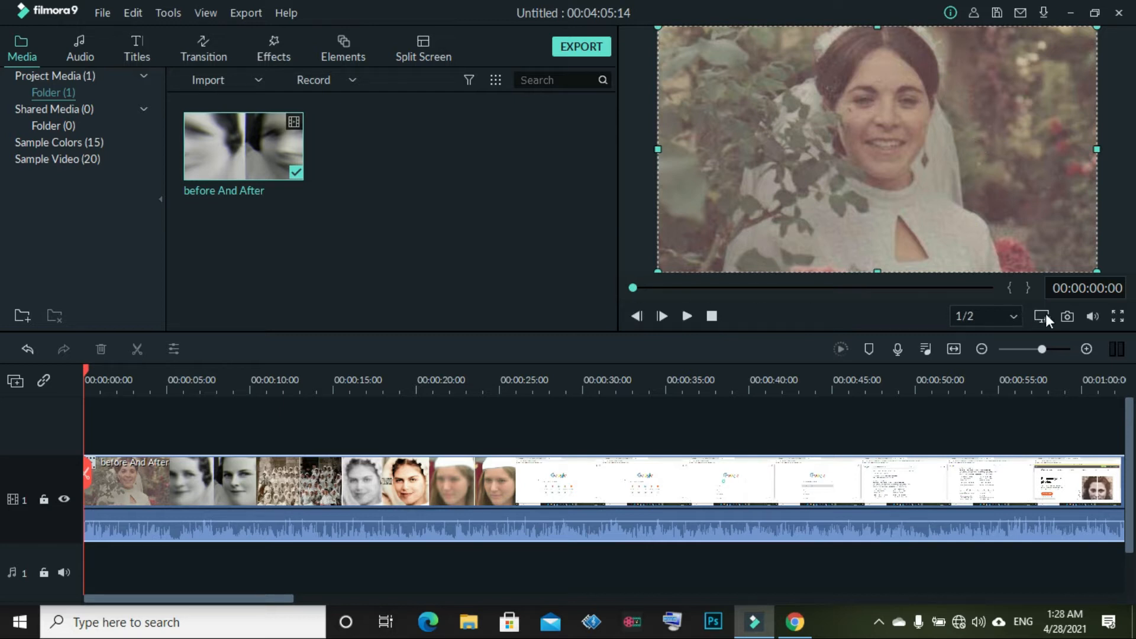
Preview the clip's opening, scrubbing back to the start, and zoom the timeline out
left_click(687, 315)
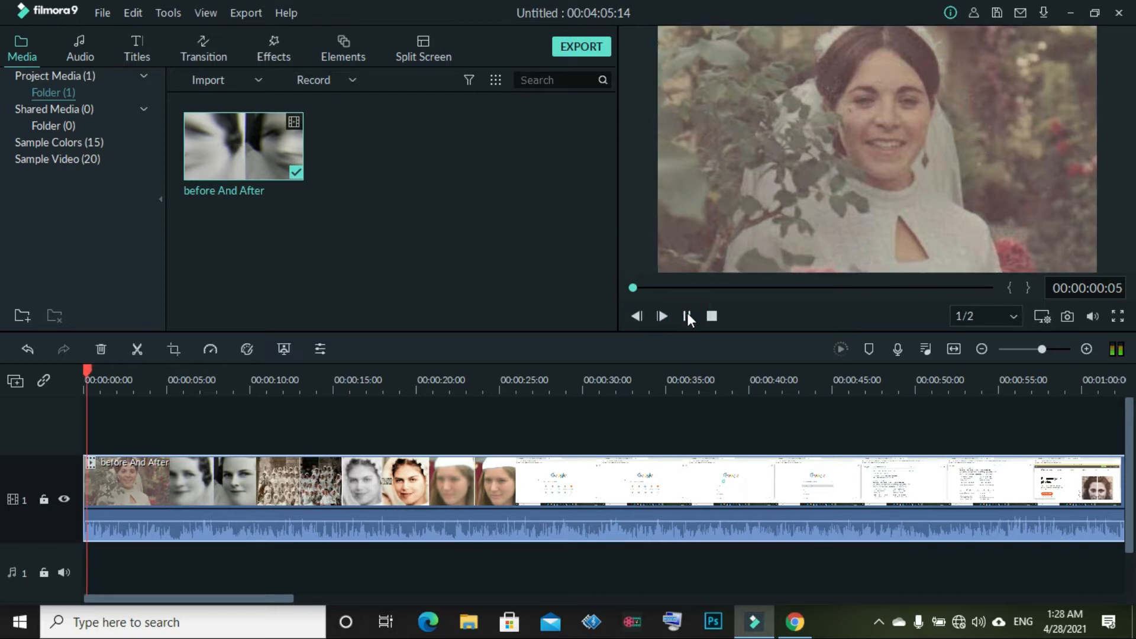
left_click(690, 288)
left_click_drag(711, 288, 635, 301)
left_click(685, 317)
left_click(686, 315)
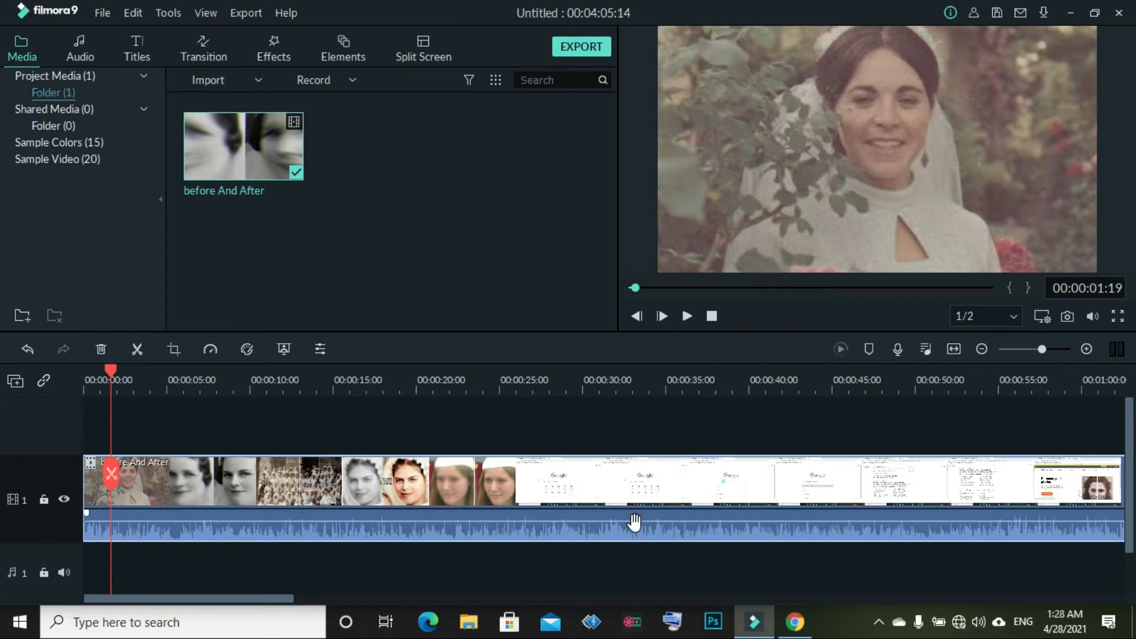
scroll(634, 520, "down", 1)
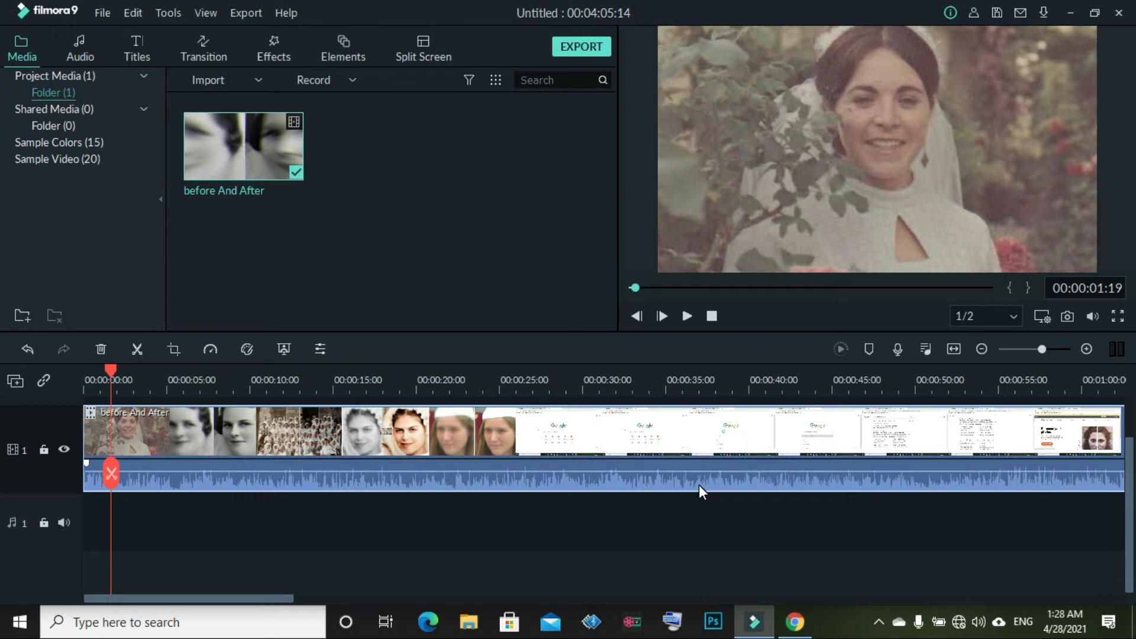
scroll(699, 482, "up", 2)
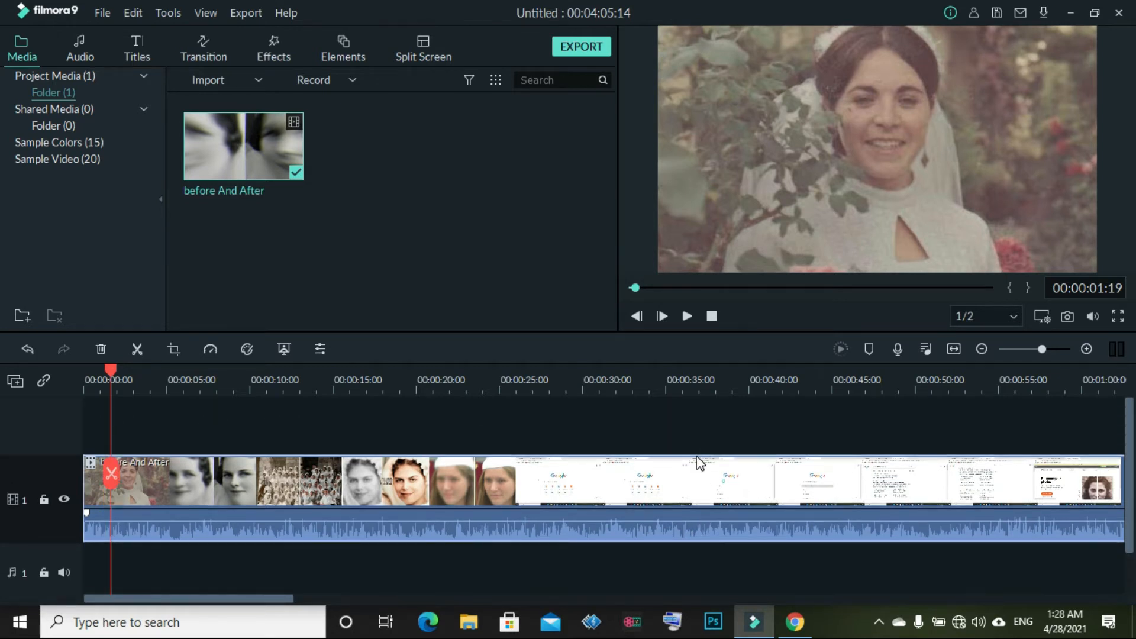
mouse_move(1040, 350)
left_mouse_down()
mouse_move(1007, 356)
mouse_move(1076, 333)
mouse_move(1030, 355)
left_mouse_up()
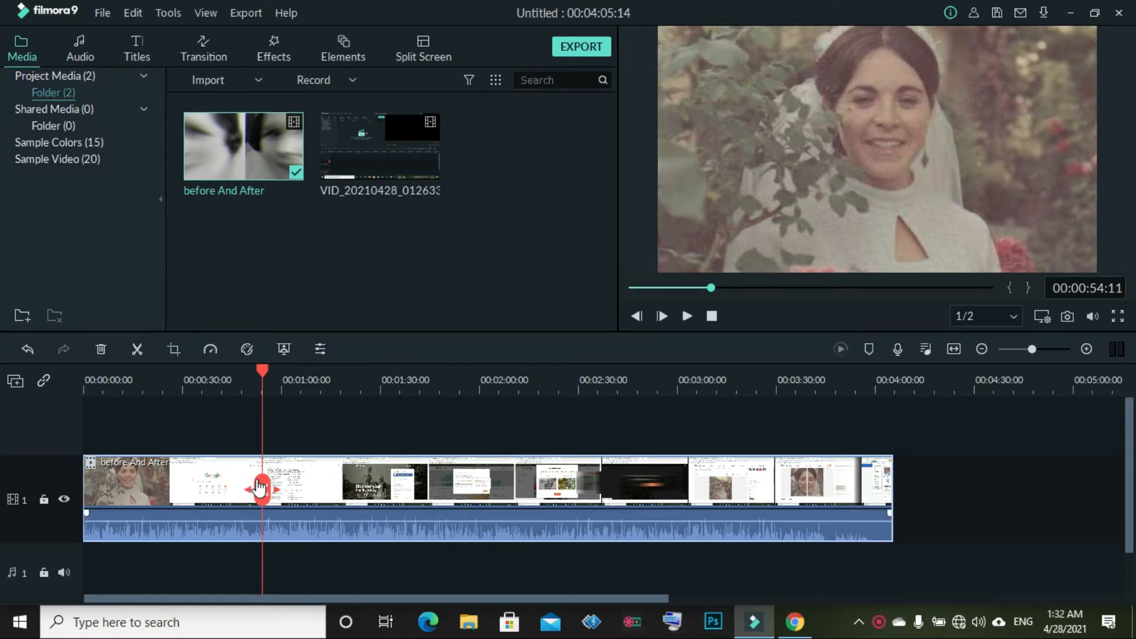
Move the playhead to about 00:02:12 in the clip and clear the selection
left_click_drag(261, 490, 518, 454)
left_click(705, 580)
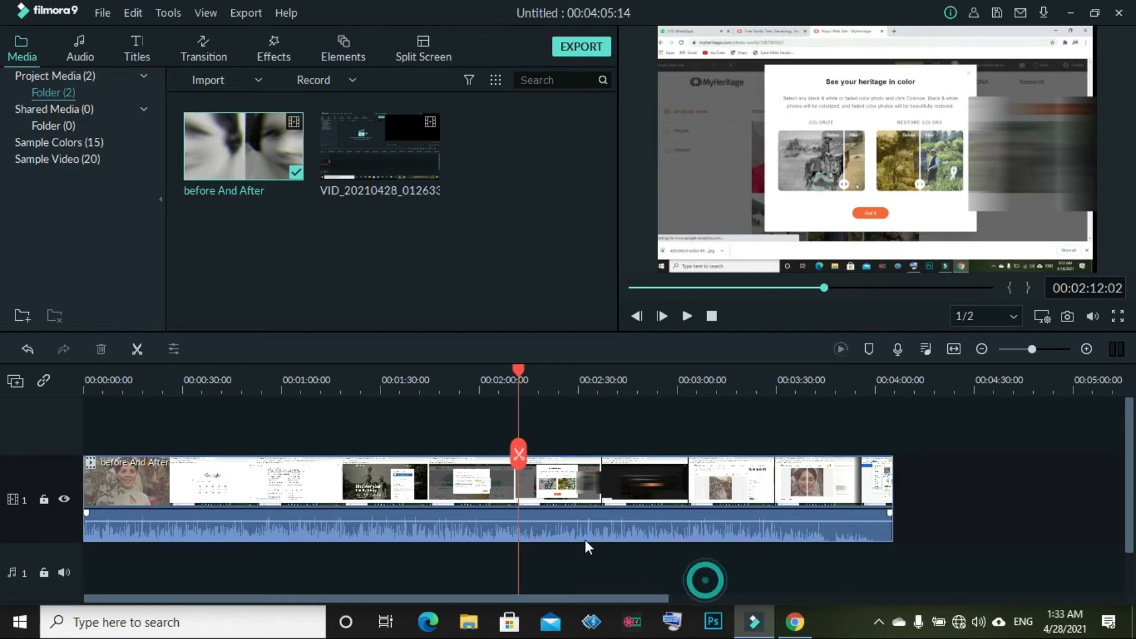
Split the before And After clip at about 2:13
left_click(505, 477)
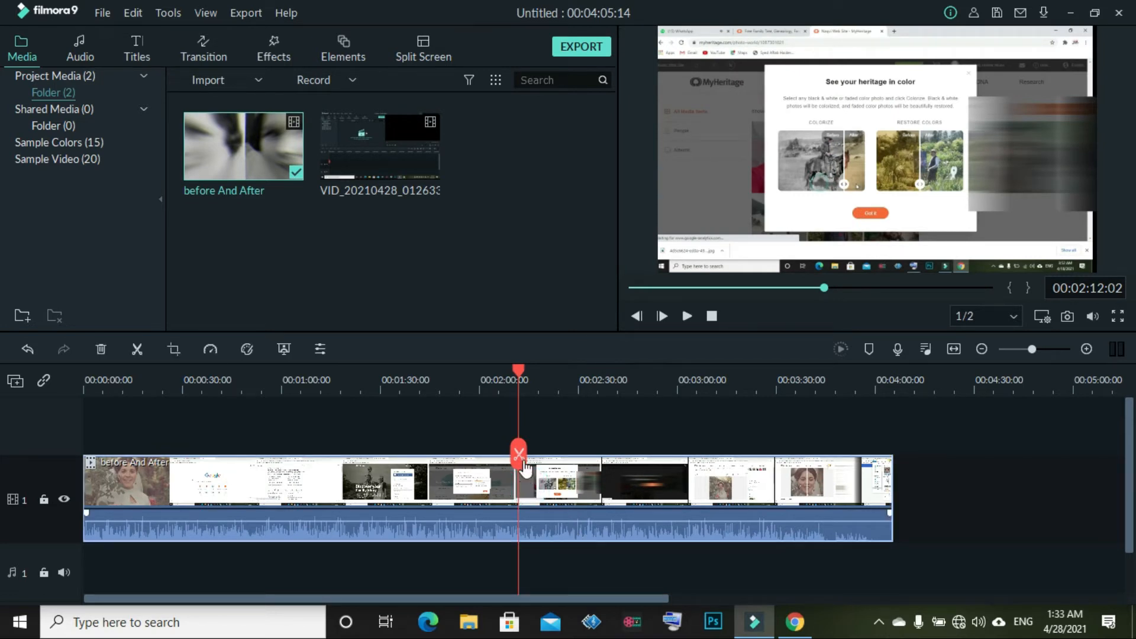
left_click_drag(519, 465, 523, 499)
mouse_move(524, 506)
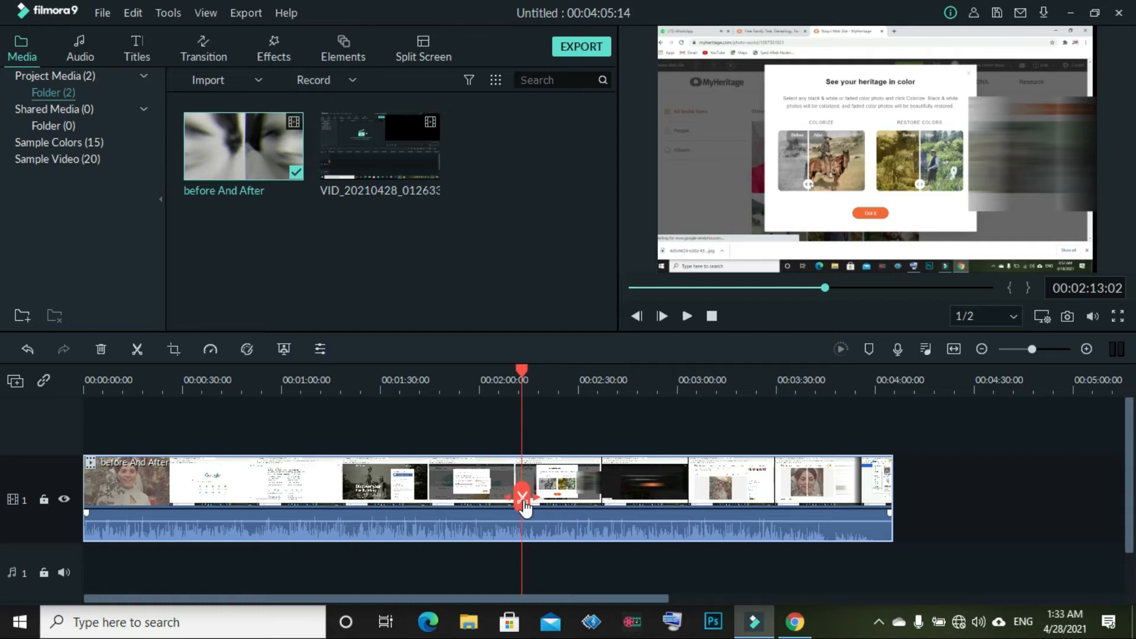
right_click(525, 457)
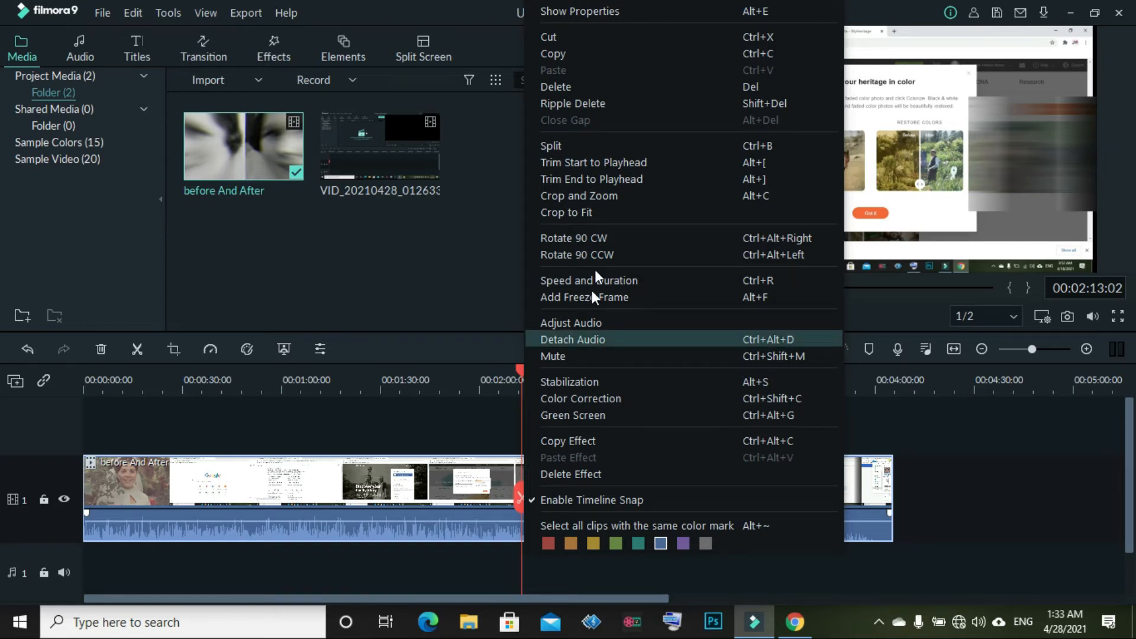
left_click(651, 137)
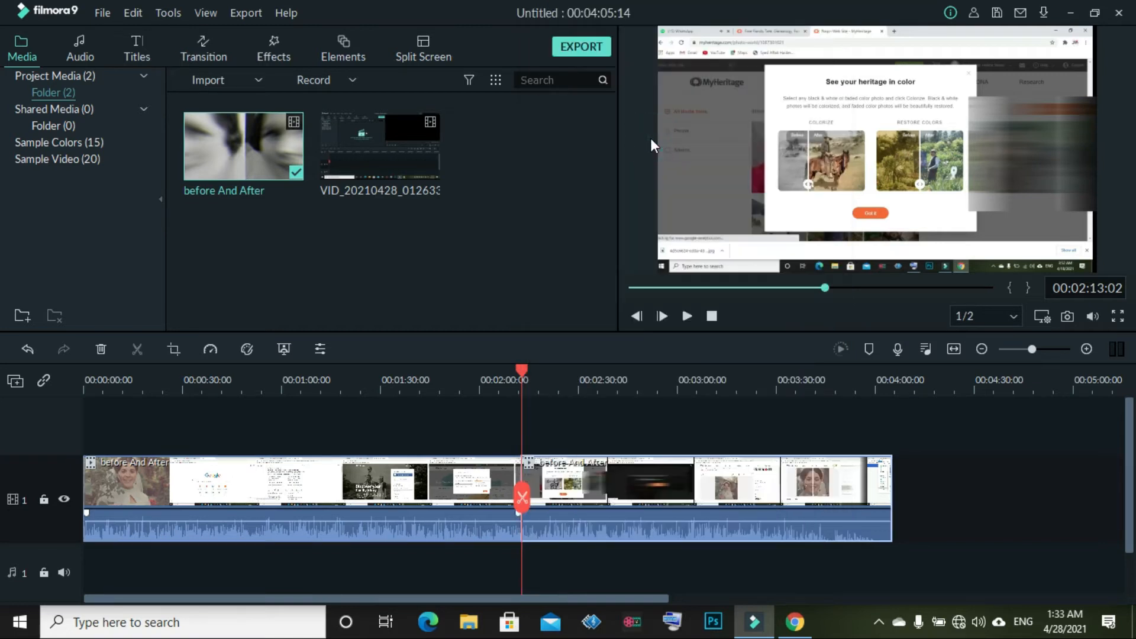
Split the clip again at about 2:35
mouse_move(614, 476)
left_mouse_down()
mouse_move(752, 473)
mouse_move(621, 490)
left_mouse_up()
left_click_drag(522, 497, 594, 489)
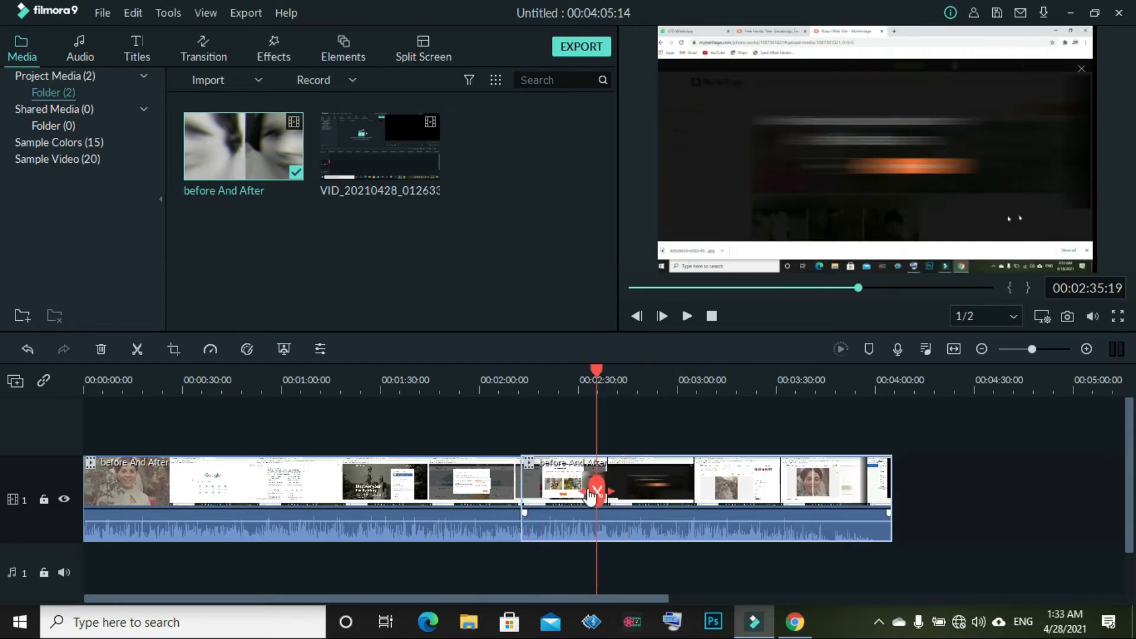
right_click(589, 469)
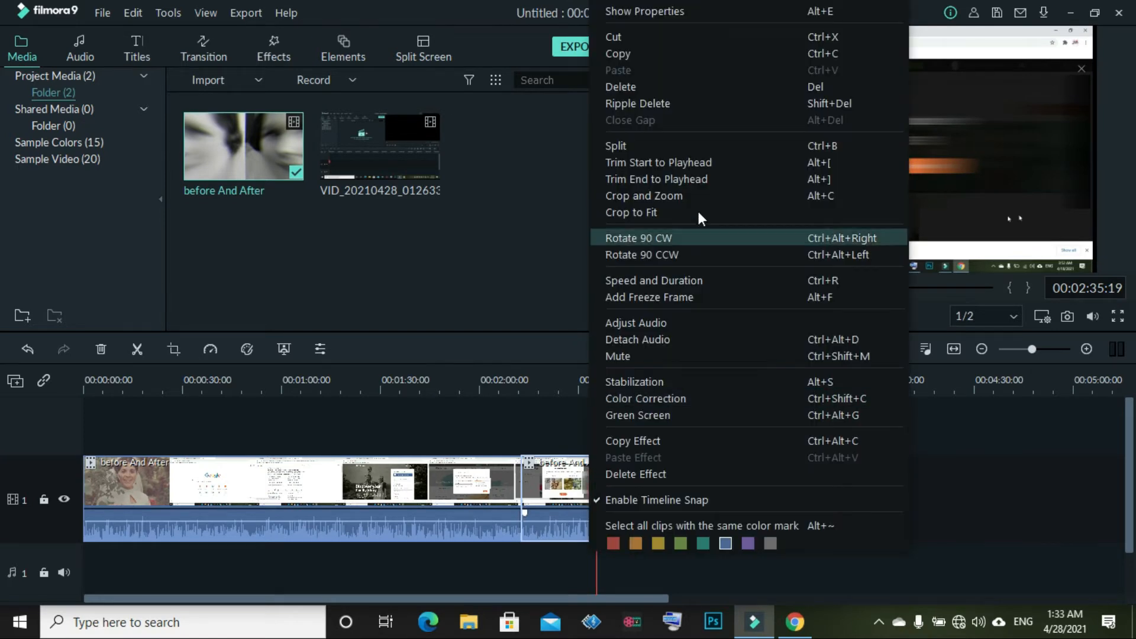
left_click(705, 145)
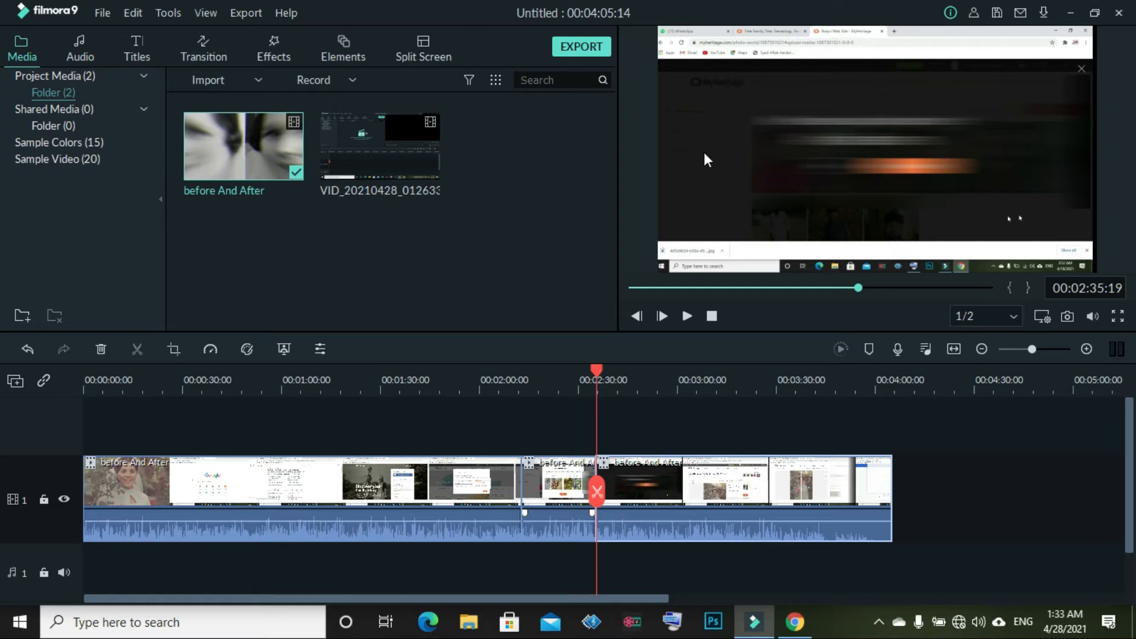
Delete the 2:13–2:35 section, close the gap, and play across the new join
left_click_drag(550, 512, 970, 473)
left_click_drag(791, 498, 752, 498)
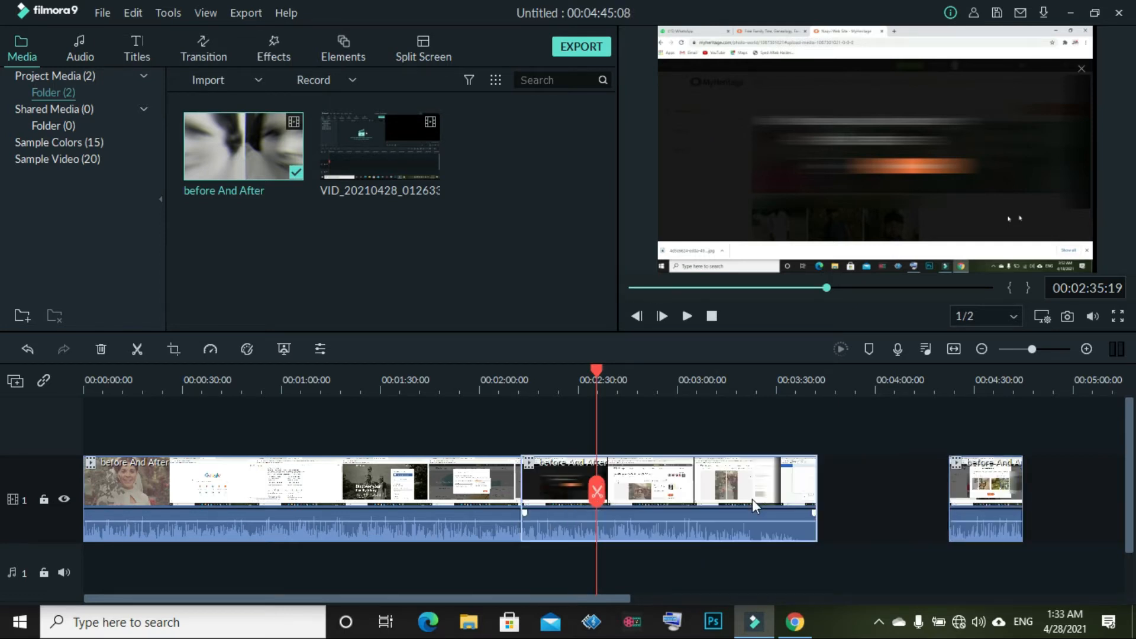
left_click_drag(960, 478, 874, 463)
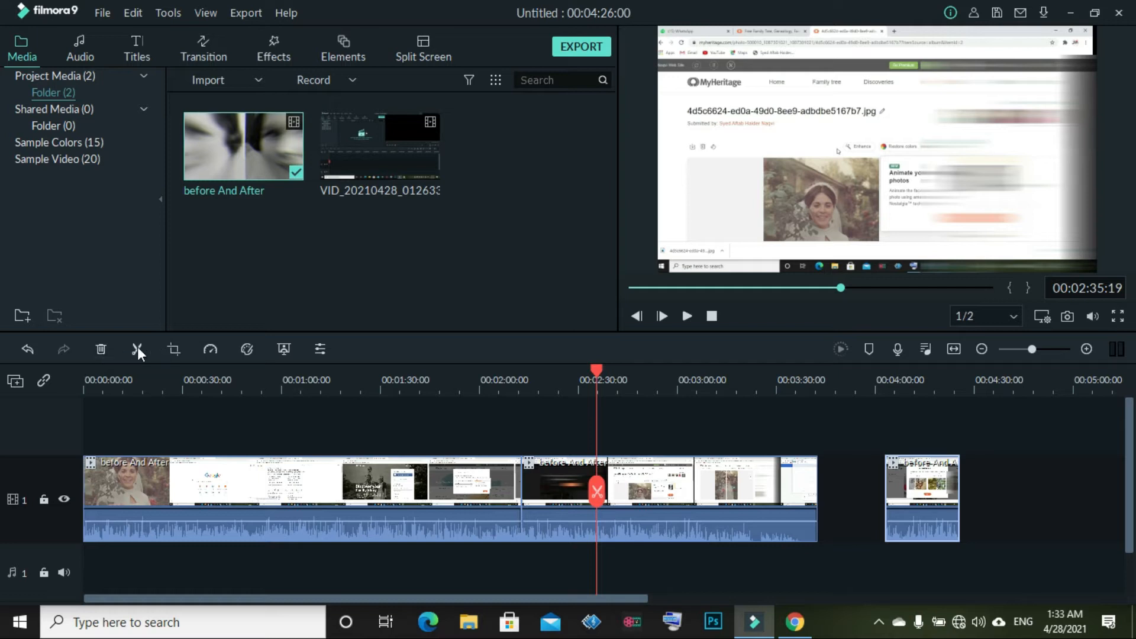
left_click(101, 350)
left_click_drag(818, 491, 496, 531)
left_click(687, 315)
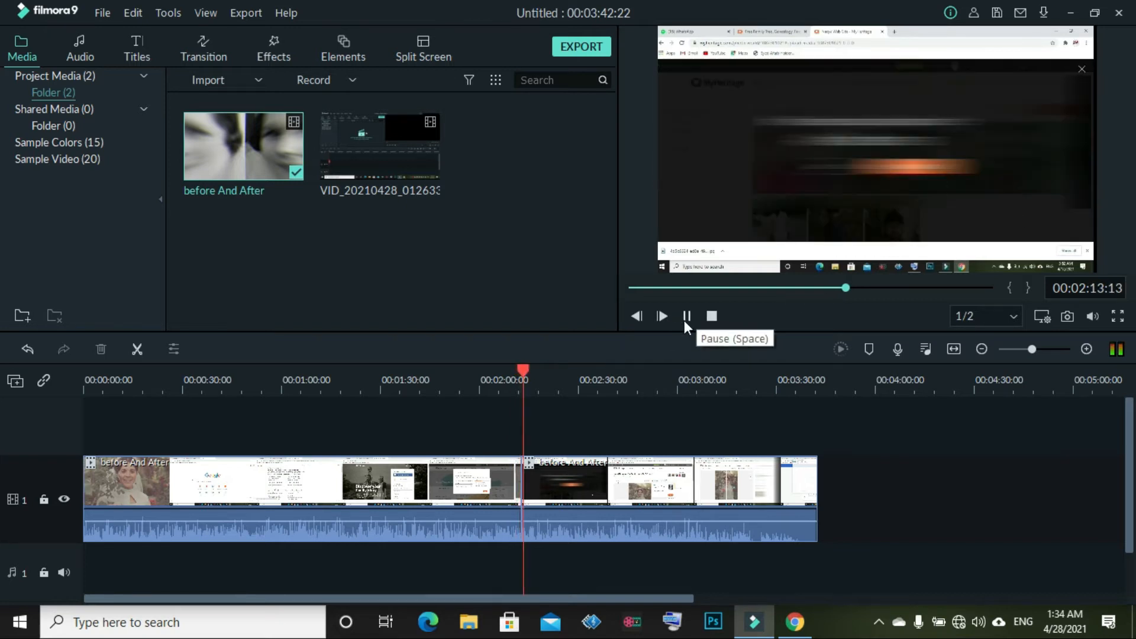
Split the clip at 2:38 and at 2:19
left_click(685, 320)
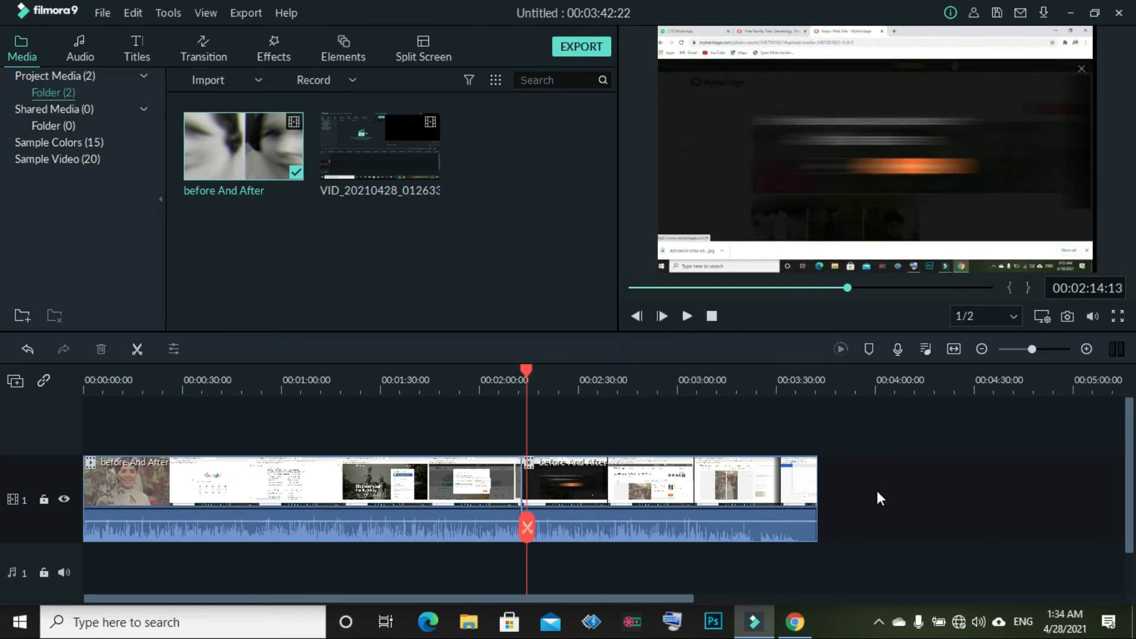
left_click_drag(527, 527, 652, 504)
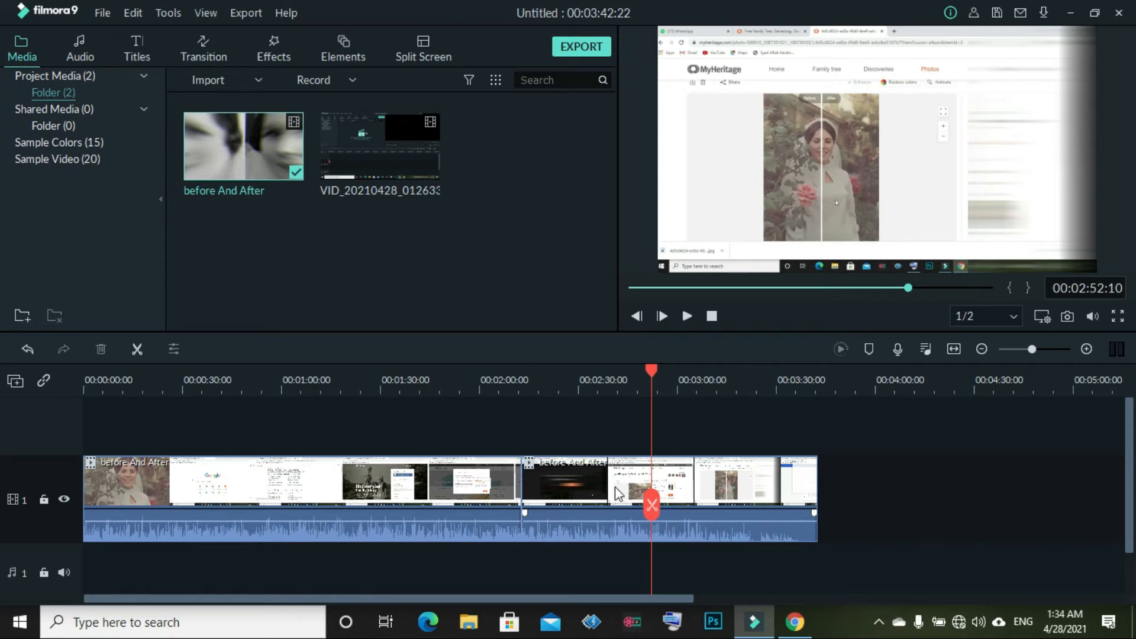
mouse_move(651, 506)
left_mouse_down()
mouse_move(540, 504)
mouse_move(654, 504)
mouse_move(605, 505)
left_mouse_up()
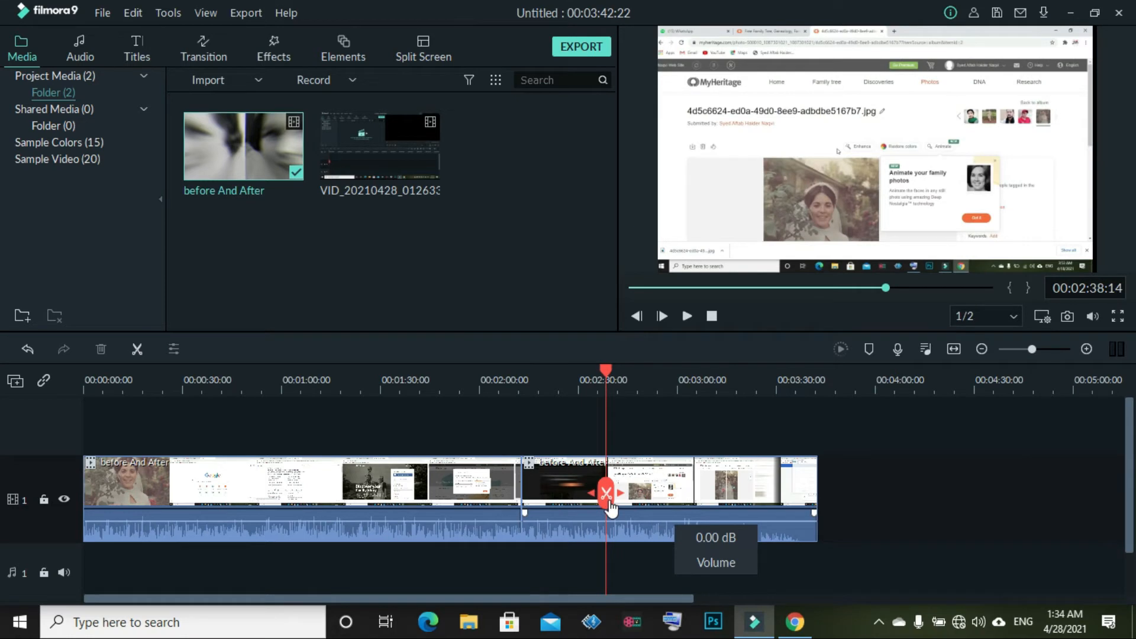
left_click(605, 493)
left_click_drag(605, 497, 545, 494)
left_click(545, 490)
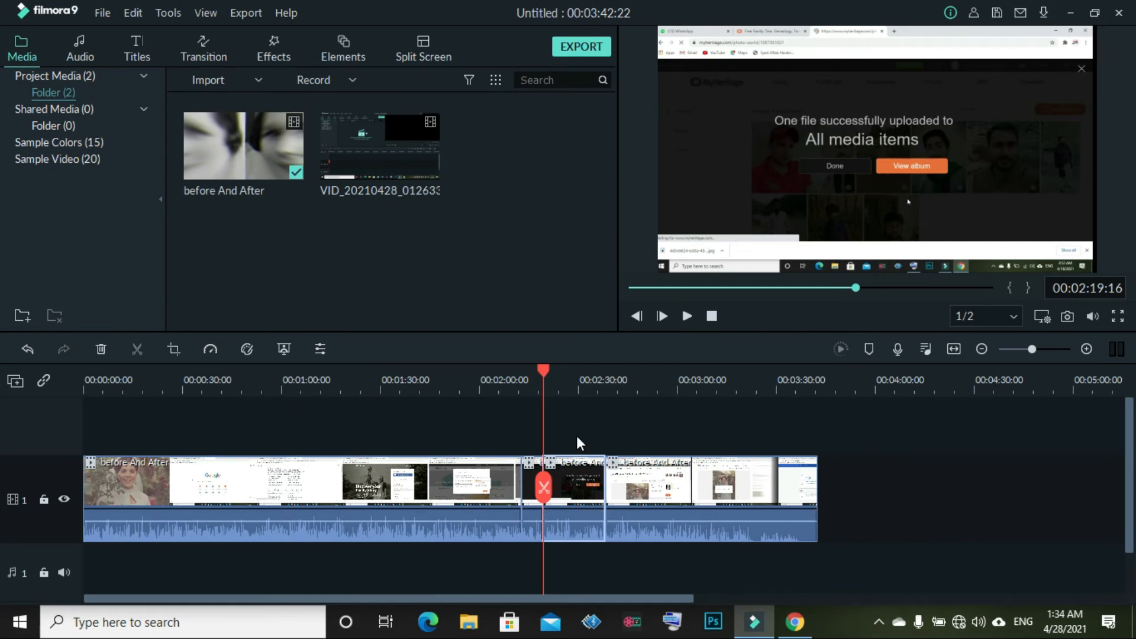
Move the short cut-out section to the end and slide the clips left to close the gaps
left_click_drag(577, 470, 914, 482)
left_click_drag(711, 481, 651, 493)
left_click_drag(932, 495, 900, 502)
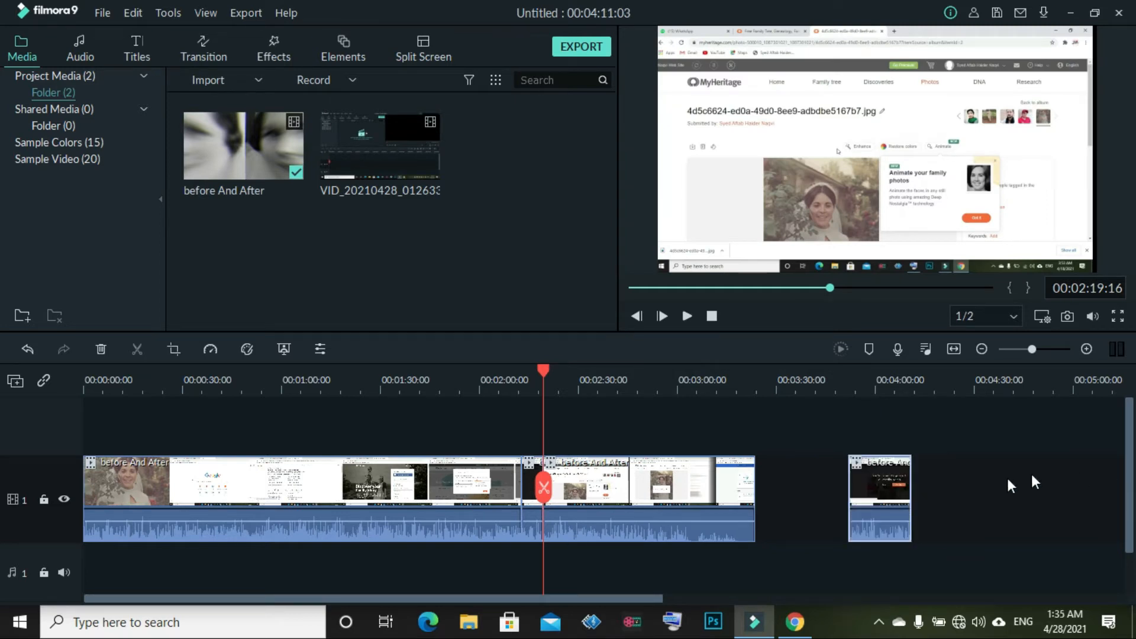
left_click(985, 487)
left_click(876, 520)
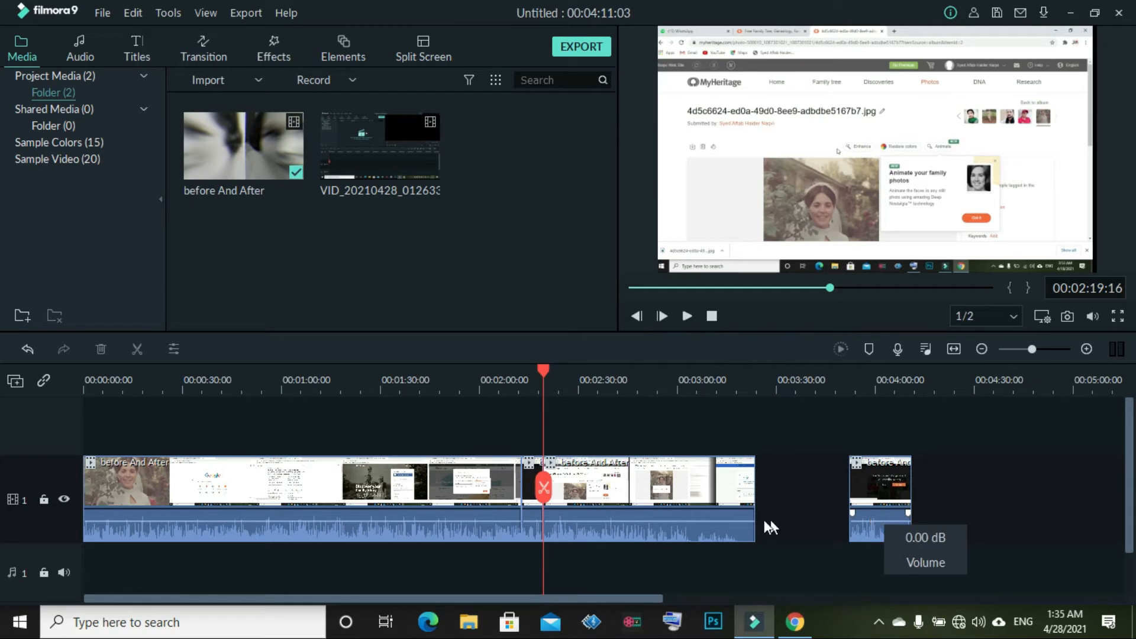
Undo three edits so the last clip rejoins the others
left_click(33, 349)
left_click(27, 349)
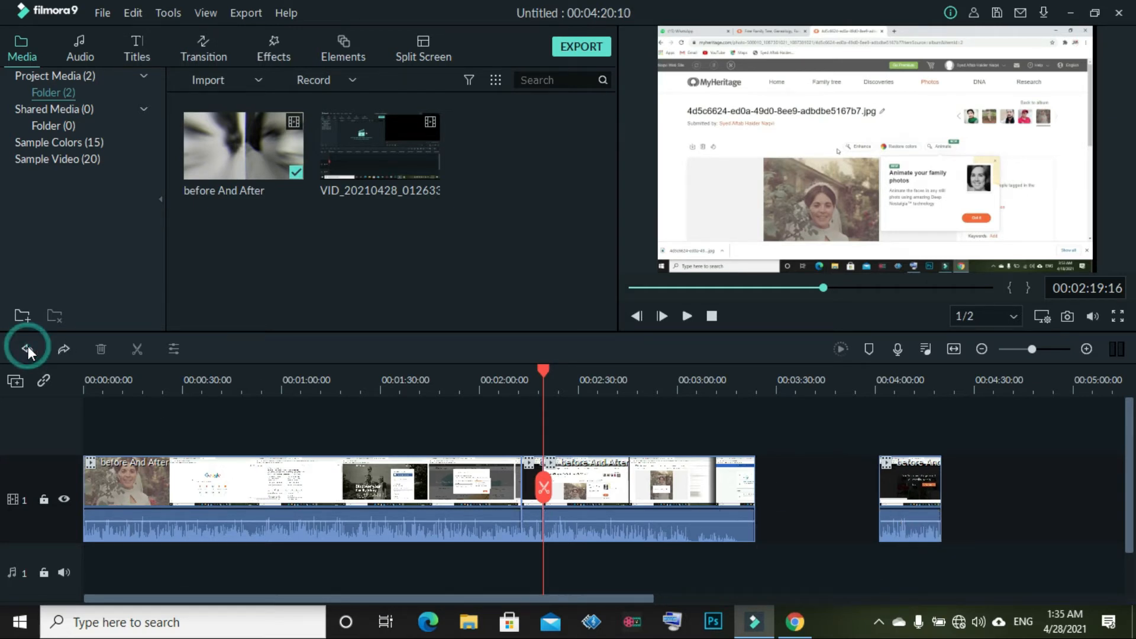
left_click(28, 348)
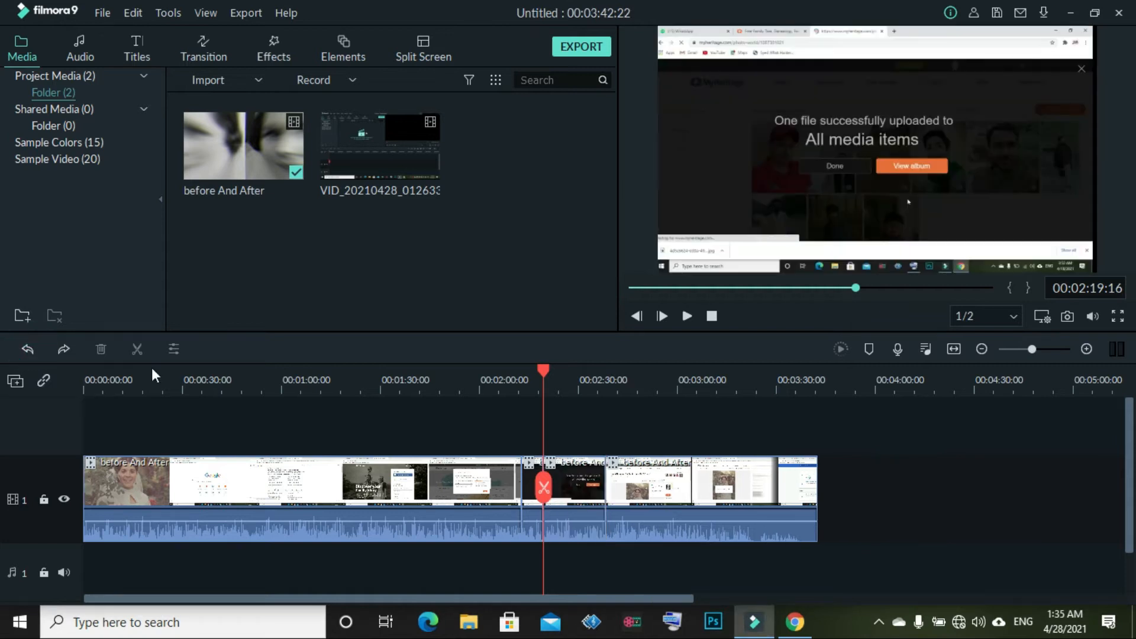
left_click(984, 454)
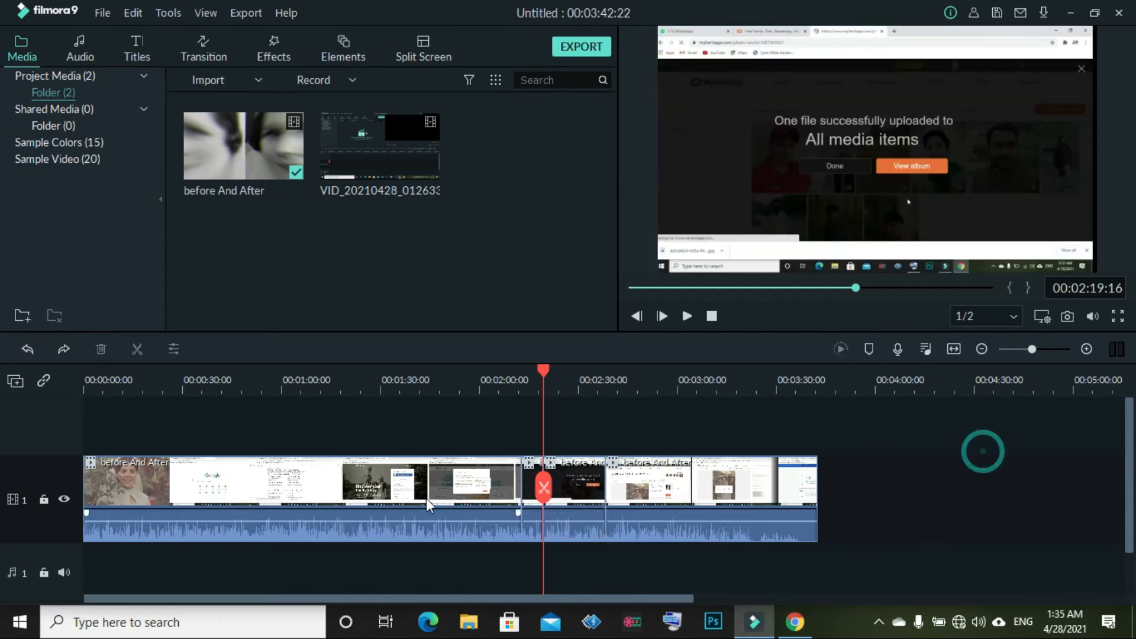
Select the short clip and review the timeline from about 1:48 to 2:11
left_click(532, 473)
left_click_drag(543, 487, 442, 497)
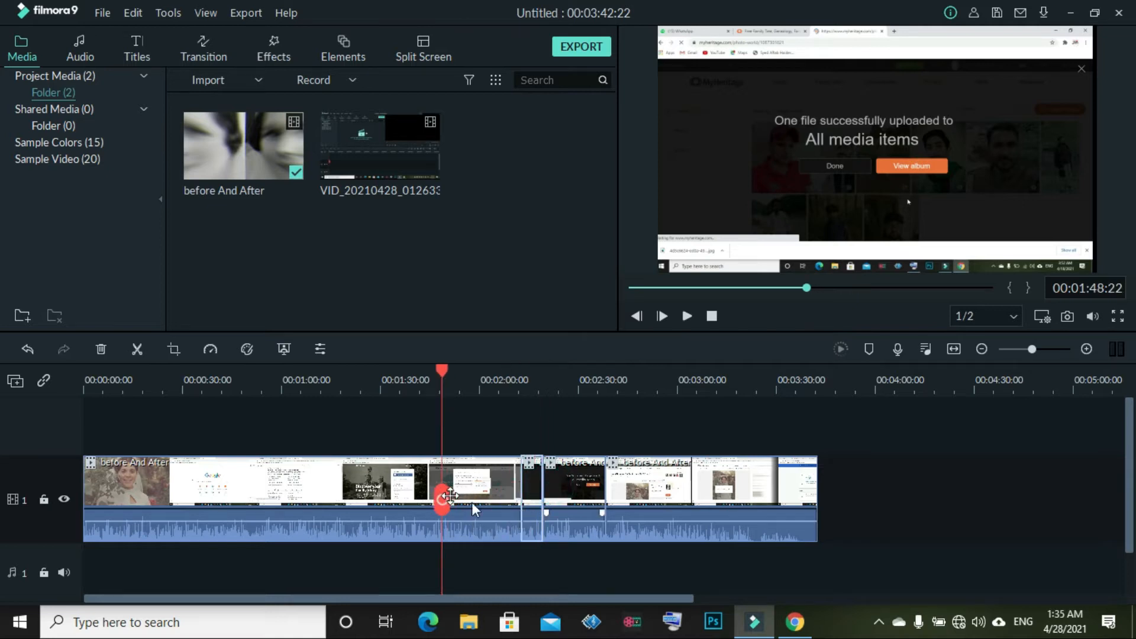
right_click(573, 533)
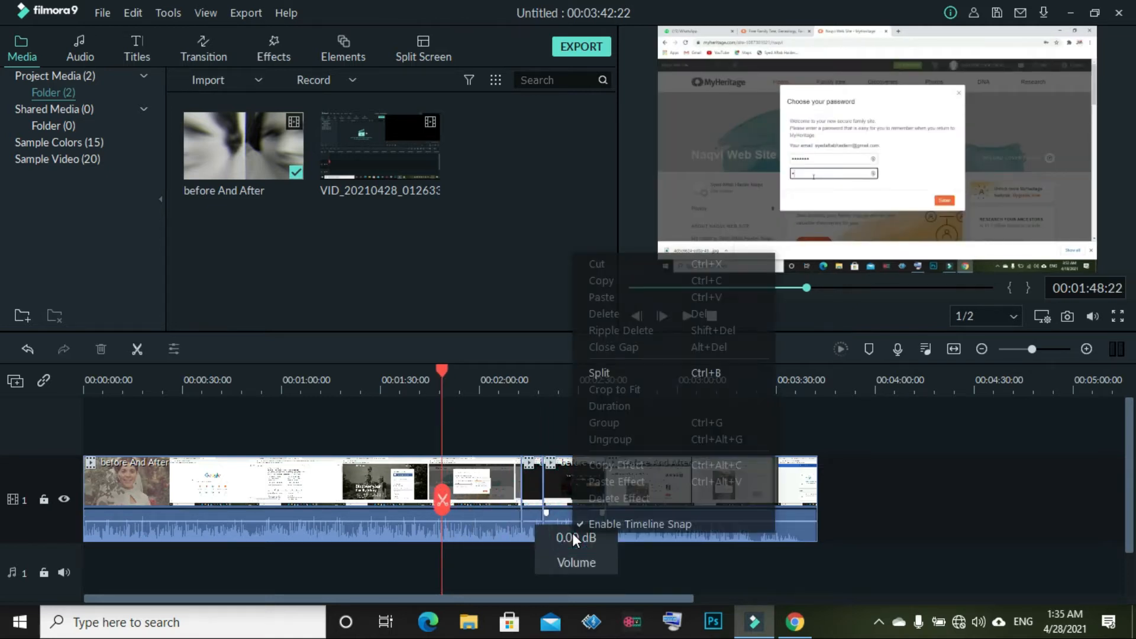
left_click(686, 585)
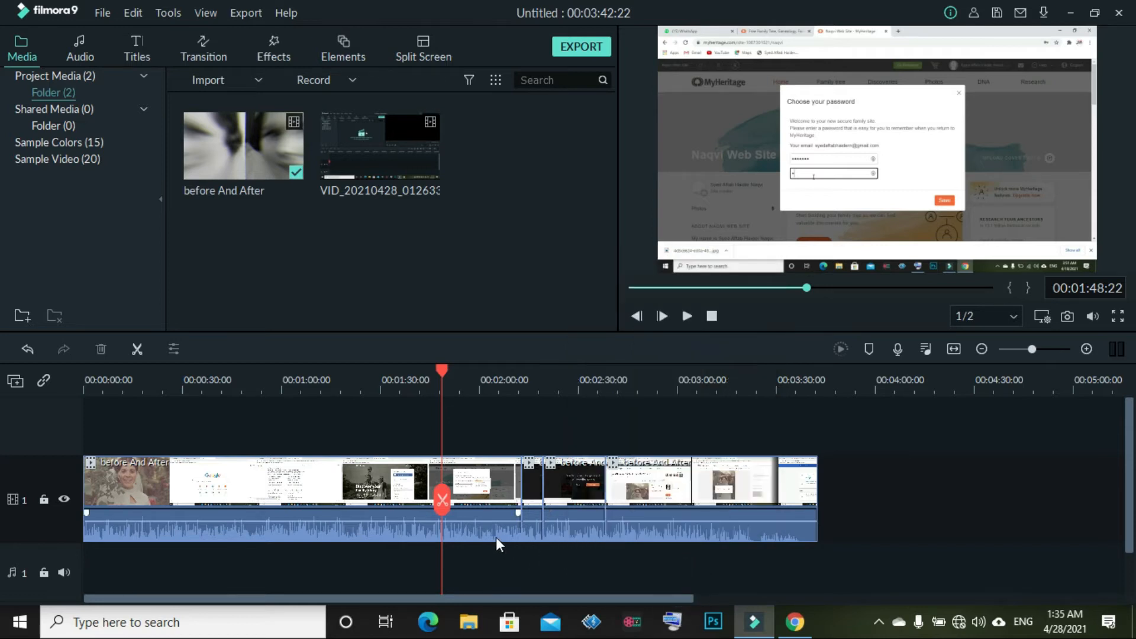
left_click_drag(442, 499, 535, 500)
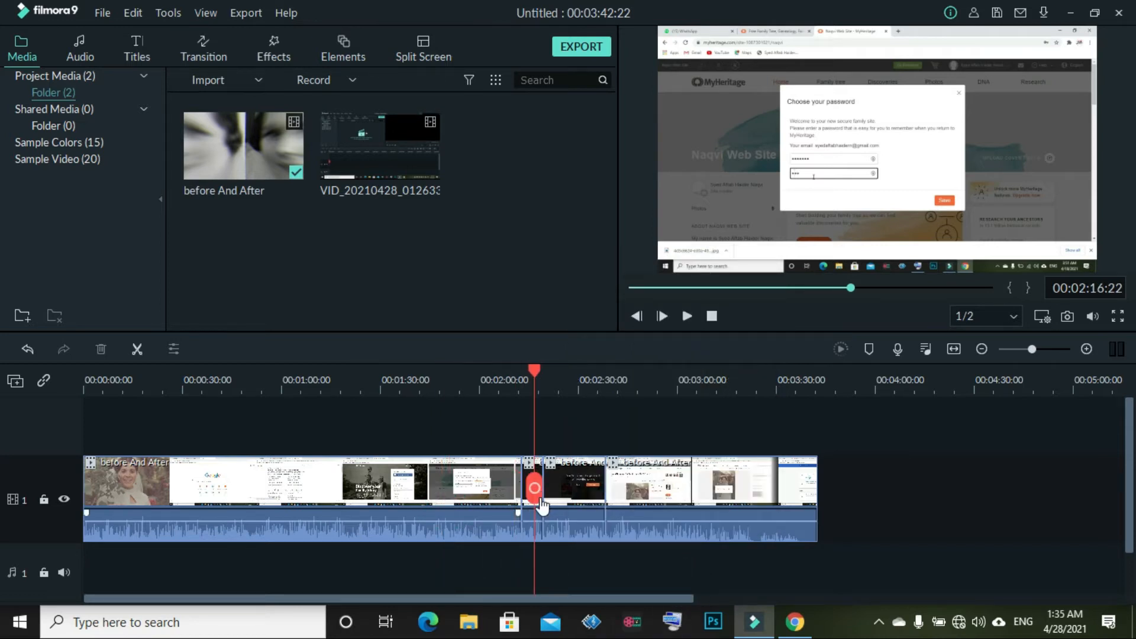
Detach the audio from the short clip near 2:15 onto the audio track
right_click(575, 527)
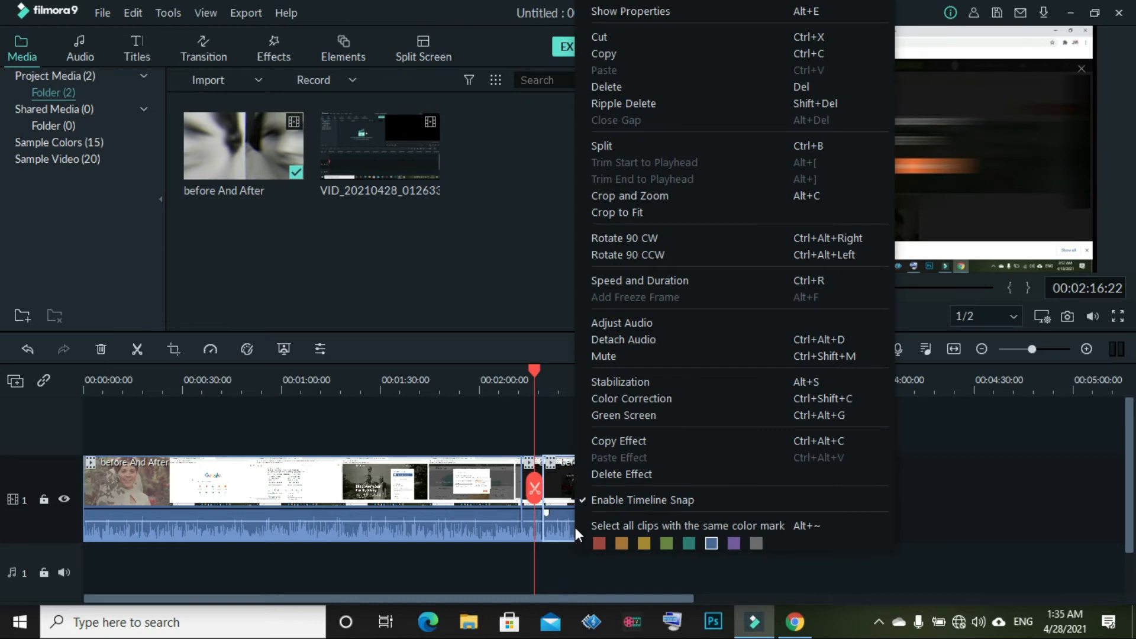
left_click(657, 340)
scroll(905, 516, "down", 2)
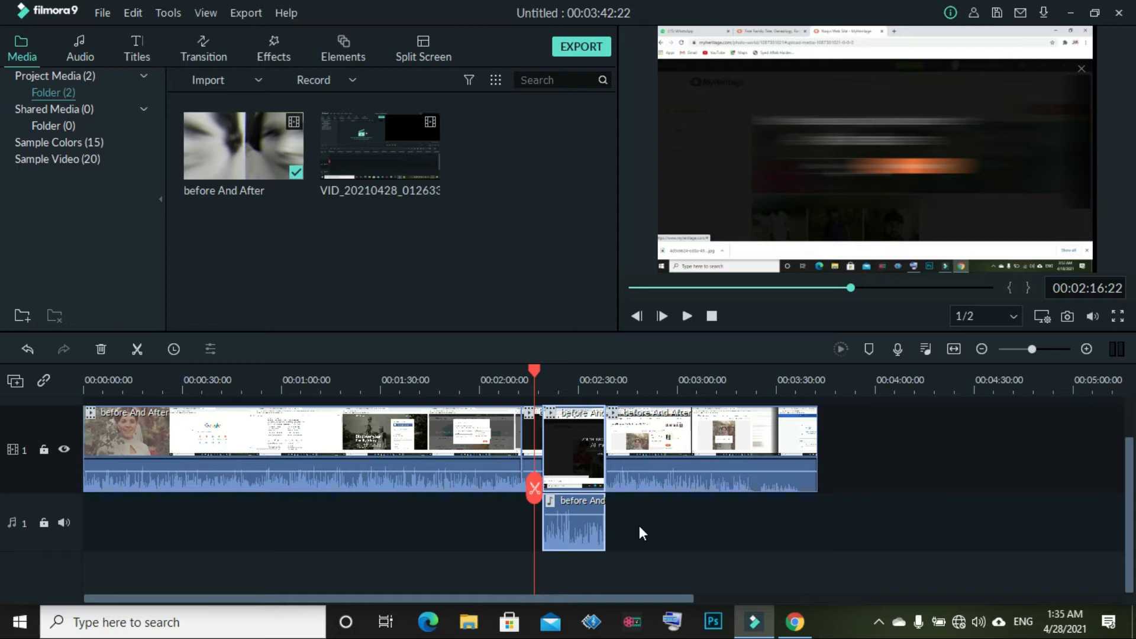
left_click_drag(578, 531, 733, 555)
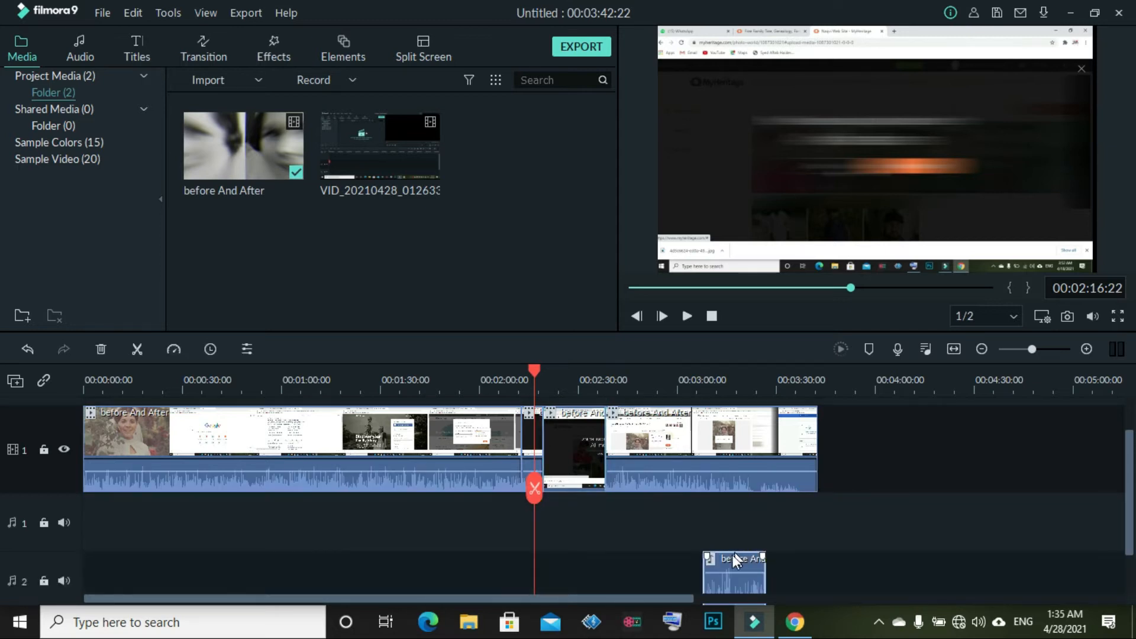
left_click_drag(808, 534, 678, 545)
Delete the detached audio clip and play back from about 2:14
left_click(872, 527)
mouse_move(892, 524)
left_mouse_down()
mouse_move(582, 567)
mouse_move(903, 532)
mouse_move(804, 534)
mouse_move(885, 526)
left_mouse_up()
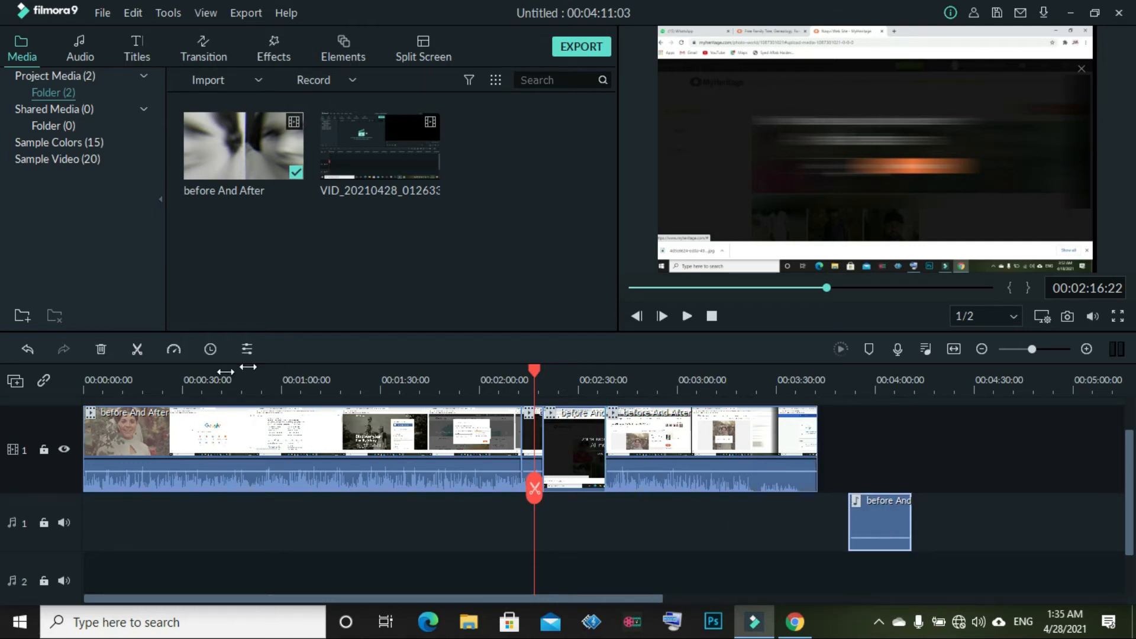
left_click(100, 349)
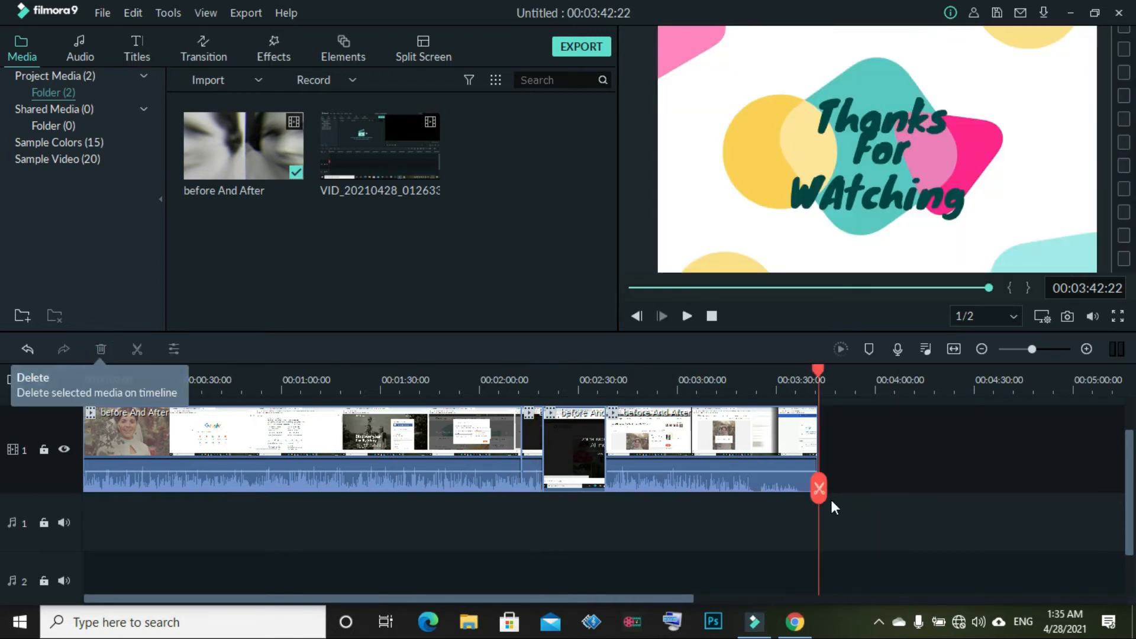
left_click_drag(817, 497, 527, 482)
left_click(690, 316)
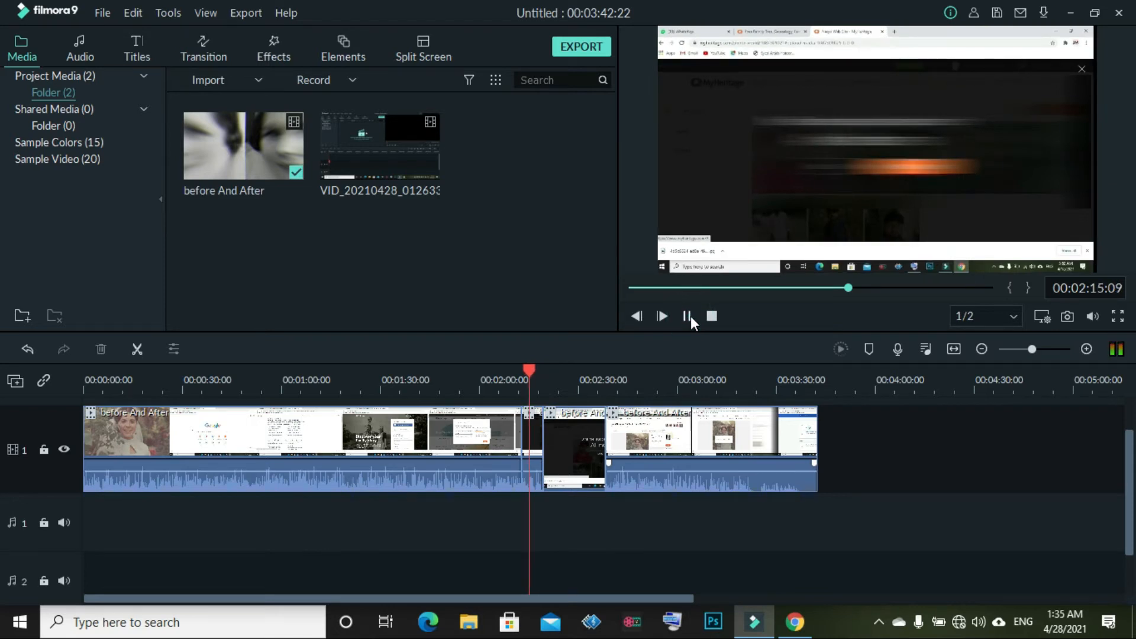
Drag the last clip right to leave a gap after the short clip, then check around 4:00
left_click(688, 316)
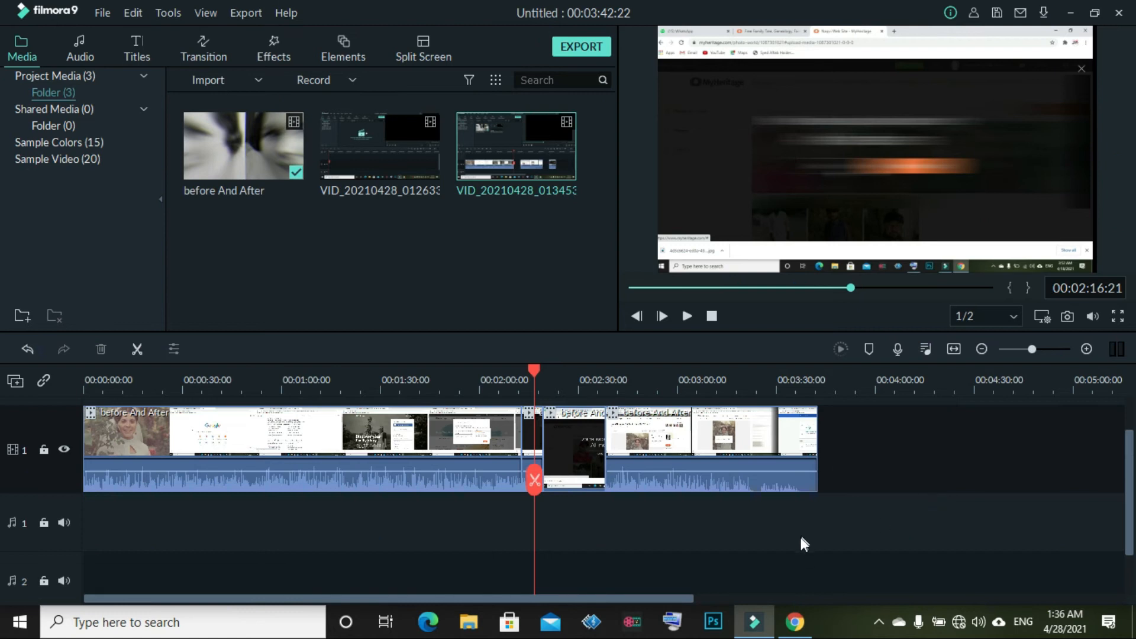
scroll(420, 524, "up", 1)
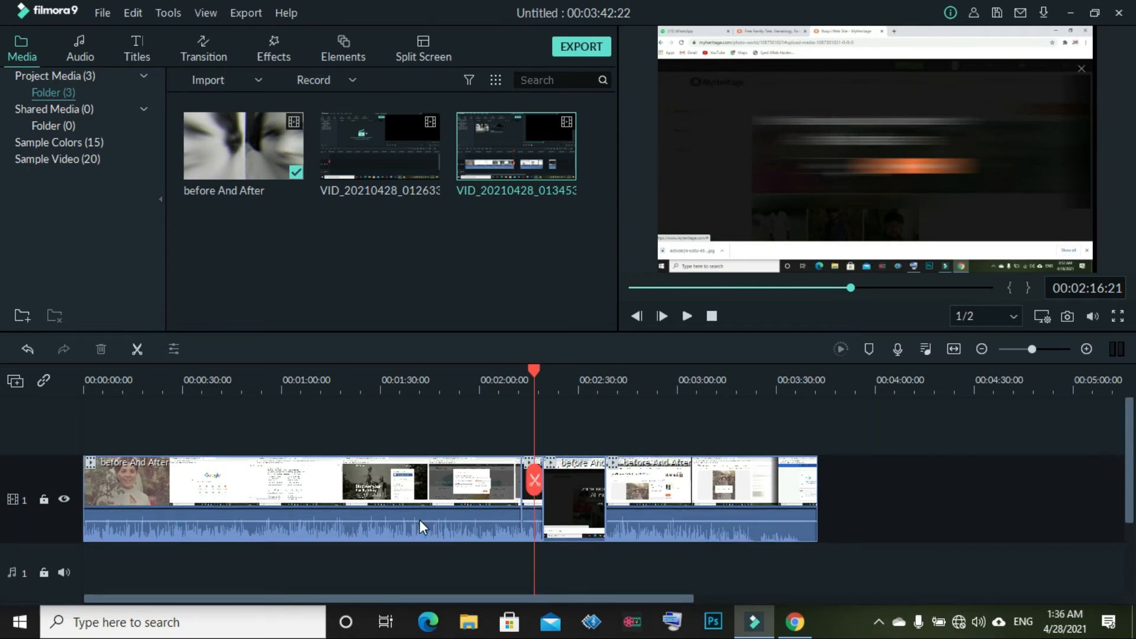
scroll(421, 524, "down", 1)
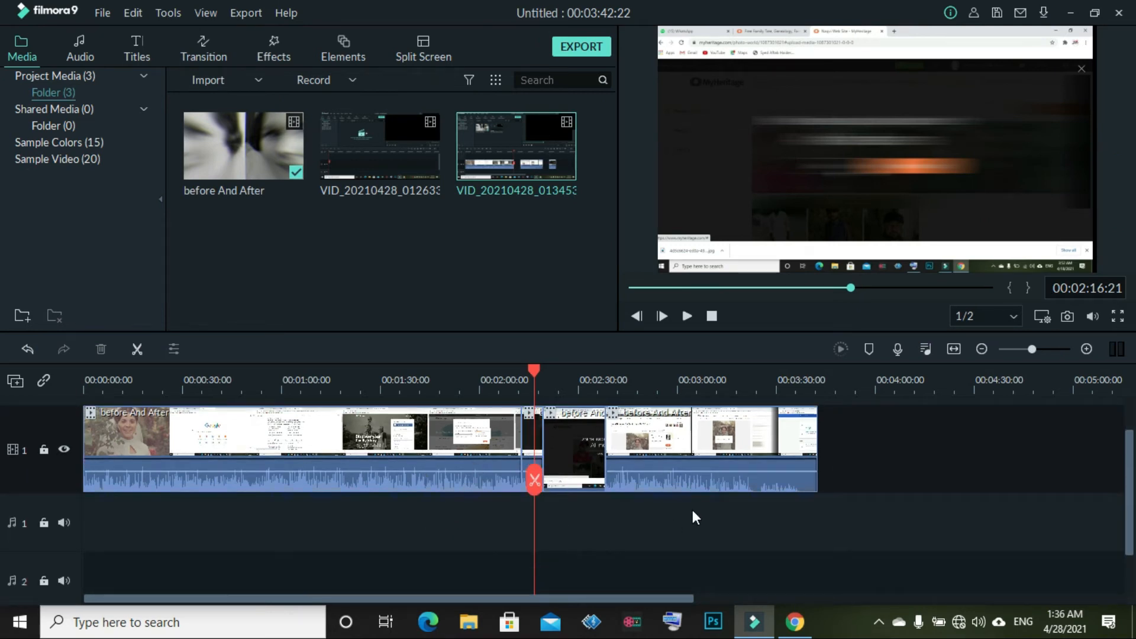
left_click(558, 455)
left_click_drag(631, 452, 567, 456)
left_click(646, 458)
left_click_drag(697, 439, 820, 440)
left_click(528, 486)
left_click_drag(591, 487, 872, 509)
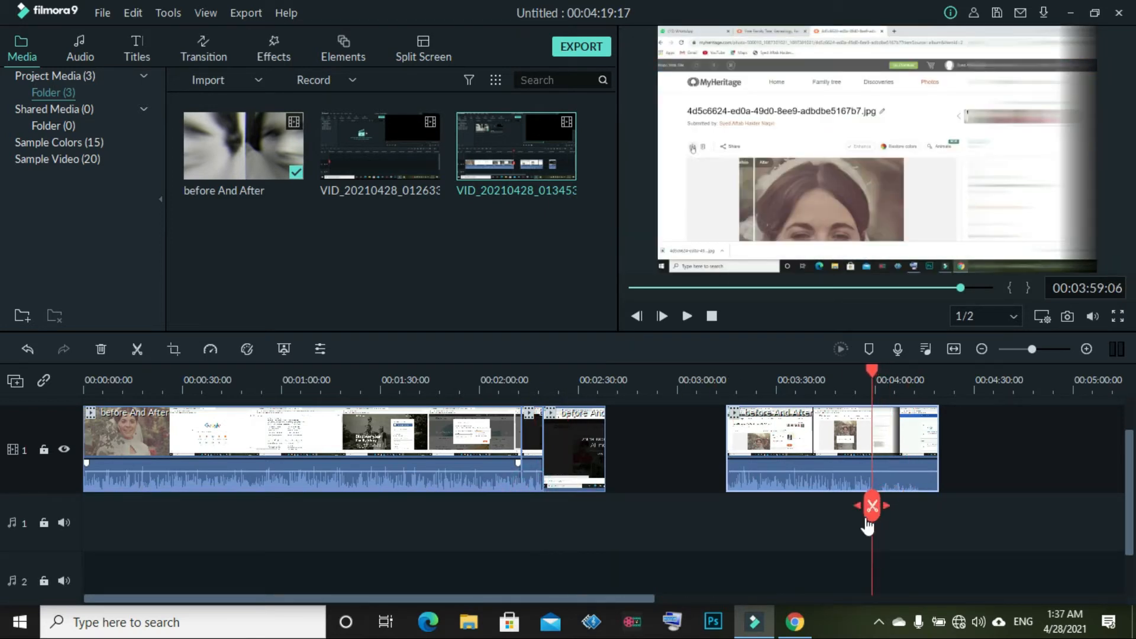
Look through the last clip's audio settings, then close them
double_click(898, 467)
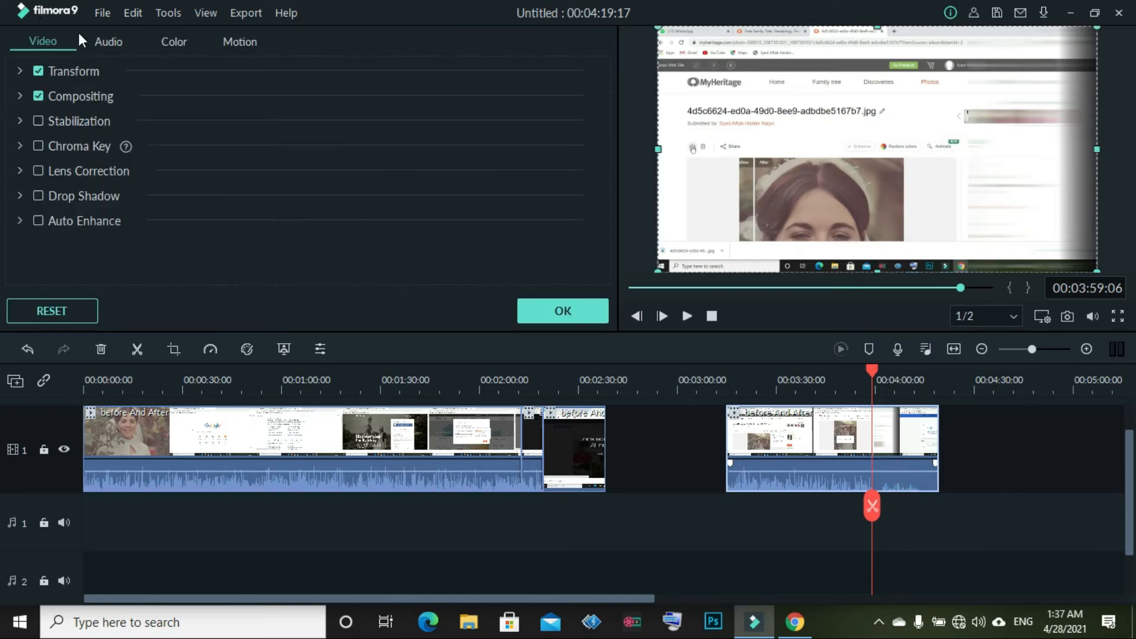
left_click(98, 43)
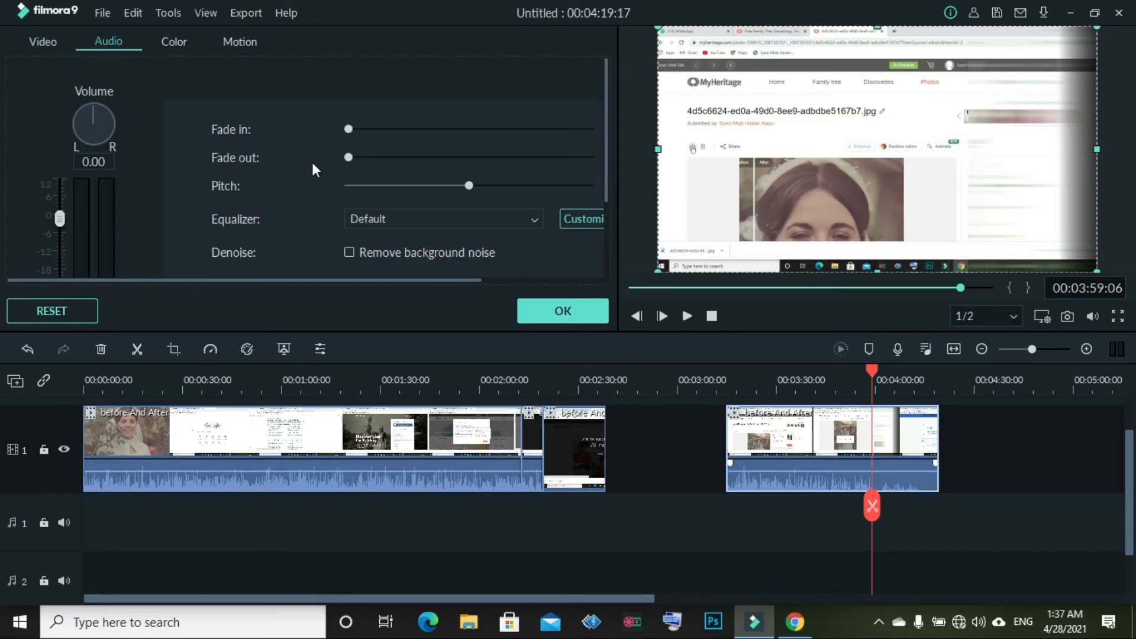
scroll(376, 193, "down", 1)
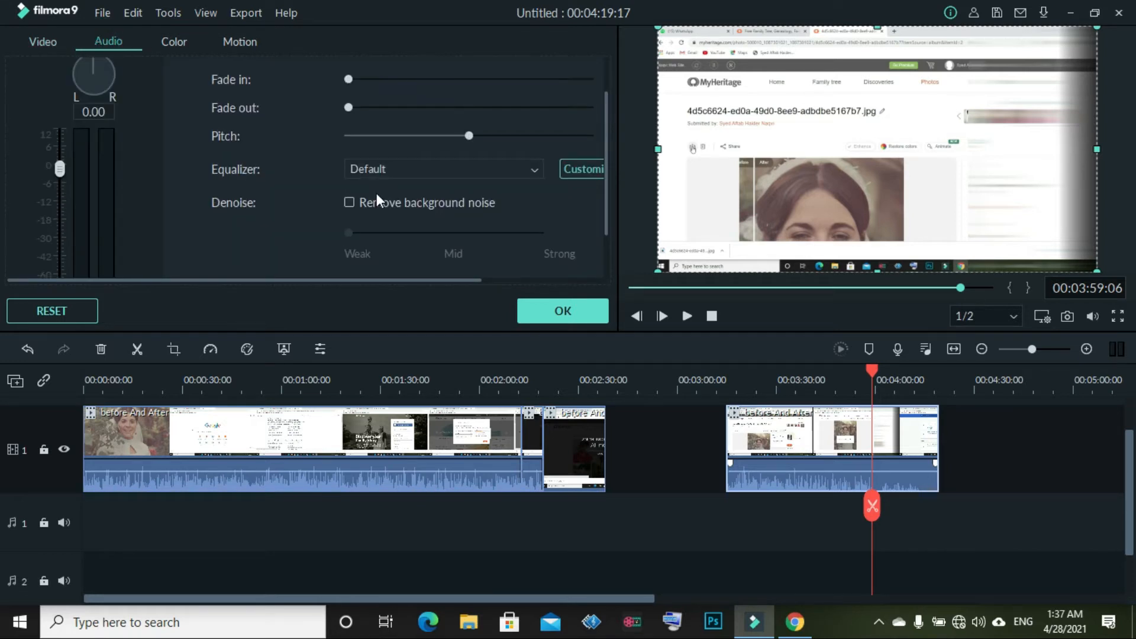
scroll(376, 200, "down", 1)
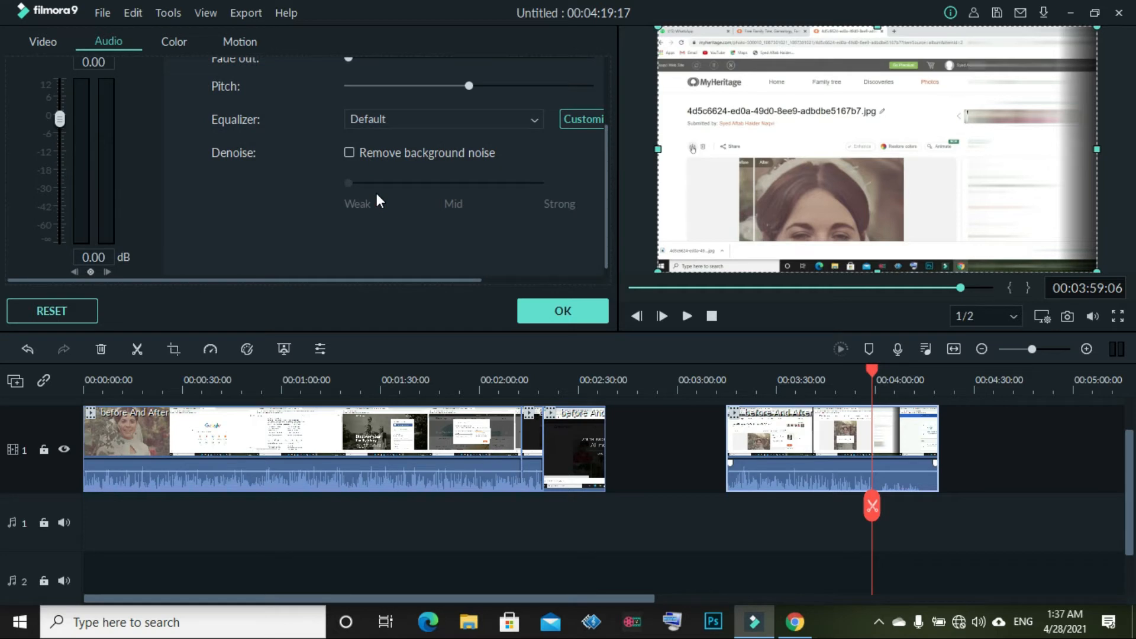
scroll(377, 195, "up", 2)
scroll(376, 193, "down", 2)
left_click(583, 311)
Experiment with the last clip's volume, raising it to 12 dB and back down
right_click(875, 456)
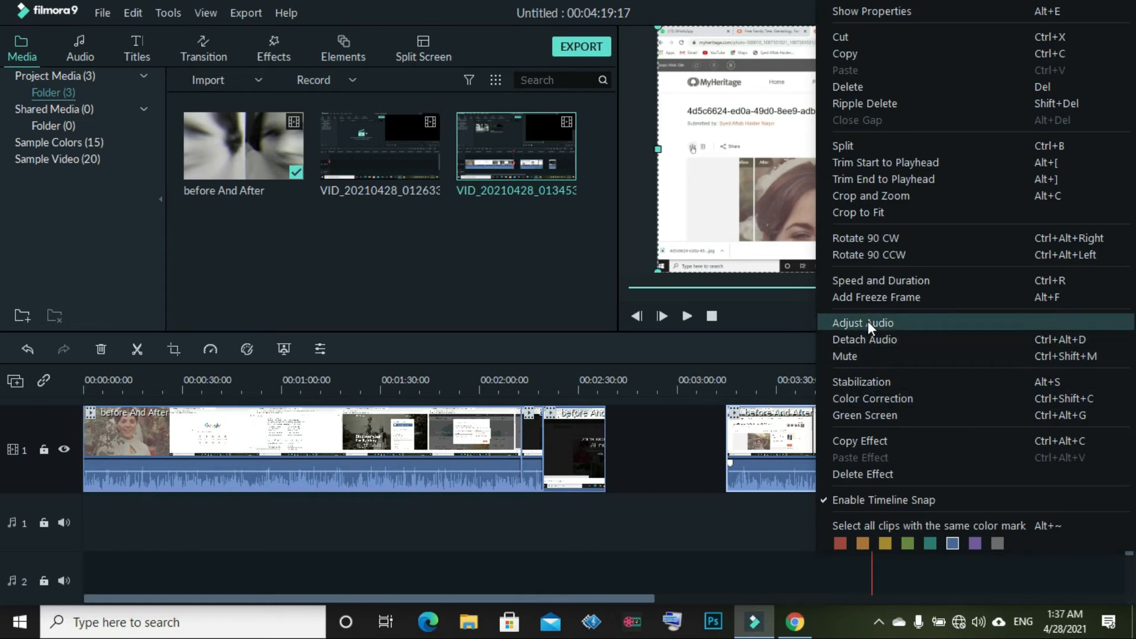
left_click(868, 323)
scroll(166, 115, "up", 3)
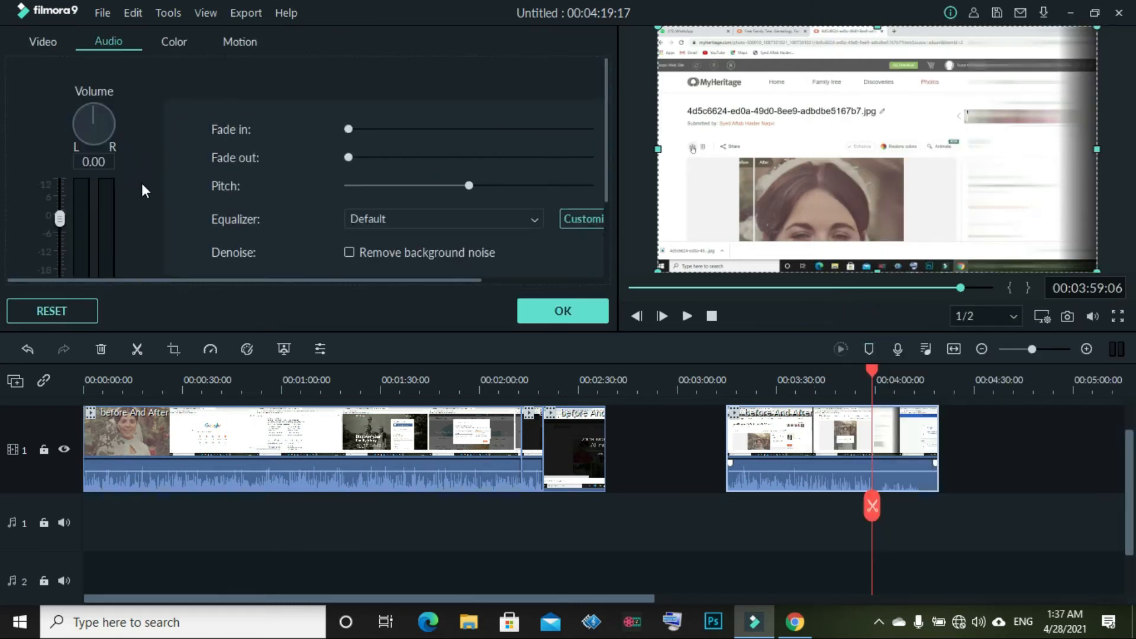
left_click(687, 315)
left_click(687, 315)
left_click_drag(59, 218, 73, 137)
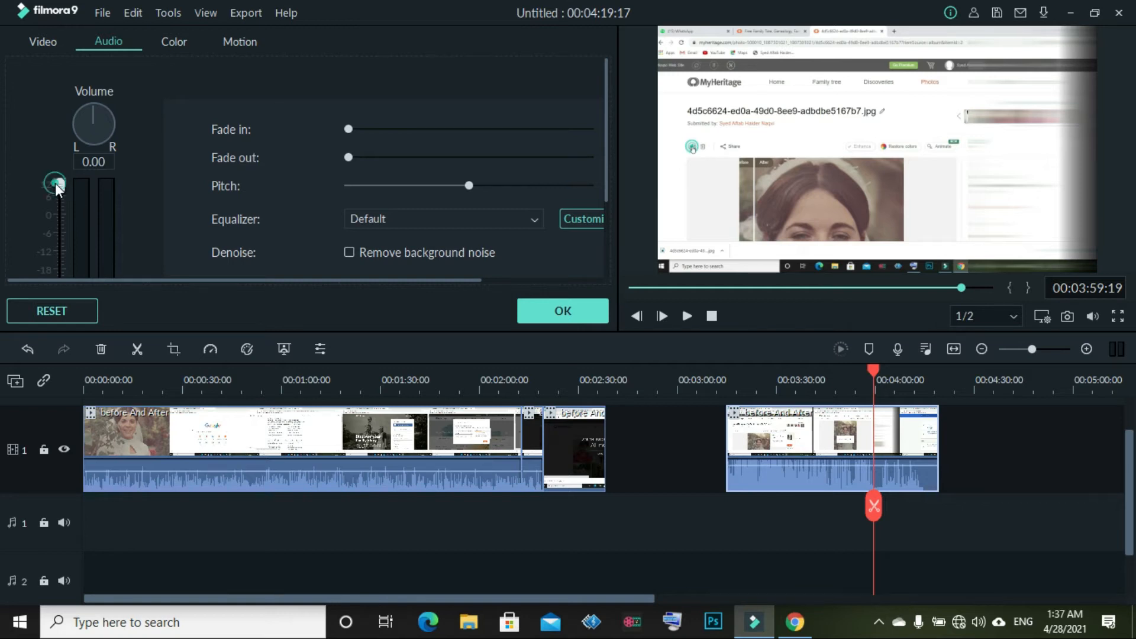
left_click_drag(58, 194, 58, 322)
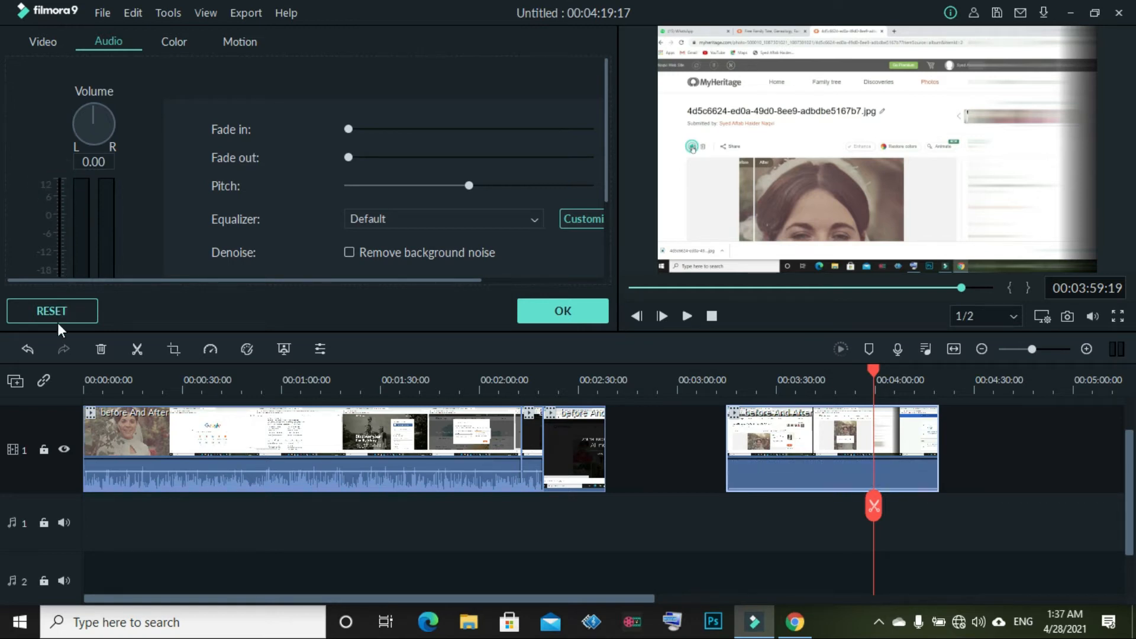
left_click_drag(58, 236, 53, 172)
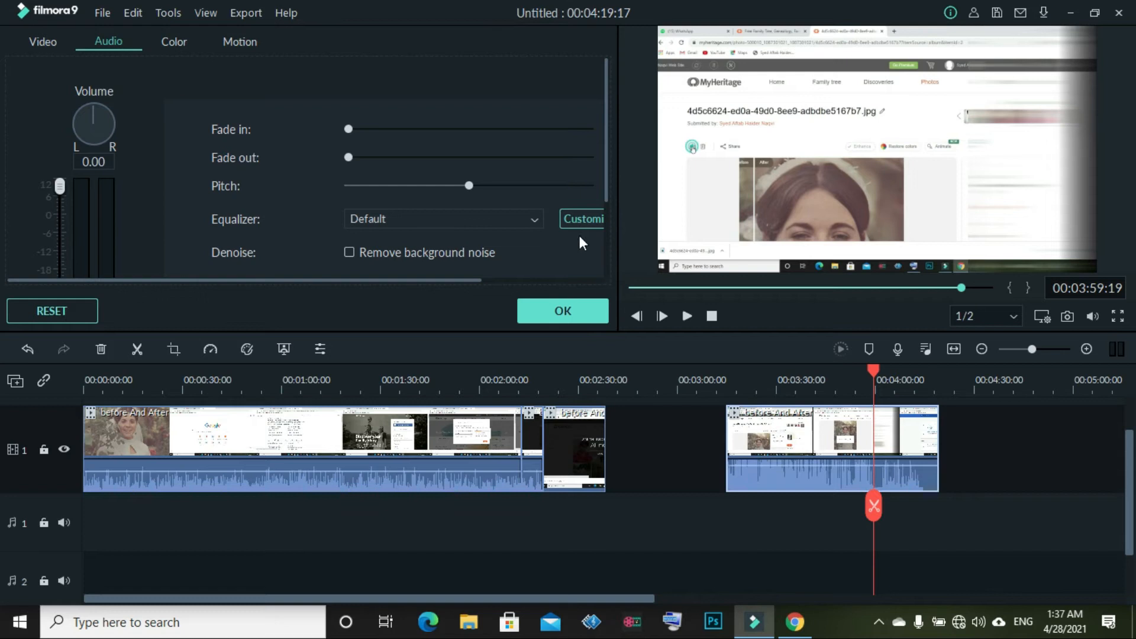
Turn on Remove background noise for the last clip and confirm
scroll(559, 251, "down", 1)
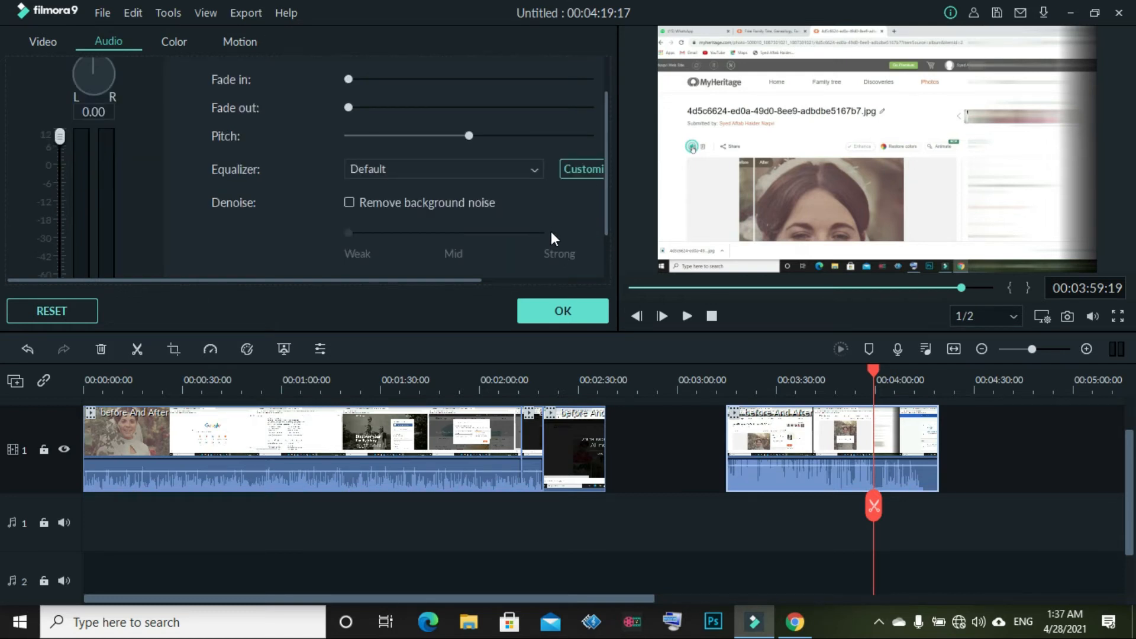
scroll(552, 232, "down", 1)
scroll(477, 207, "up", 2)
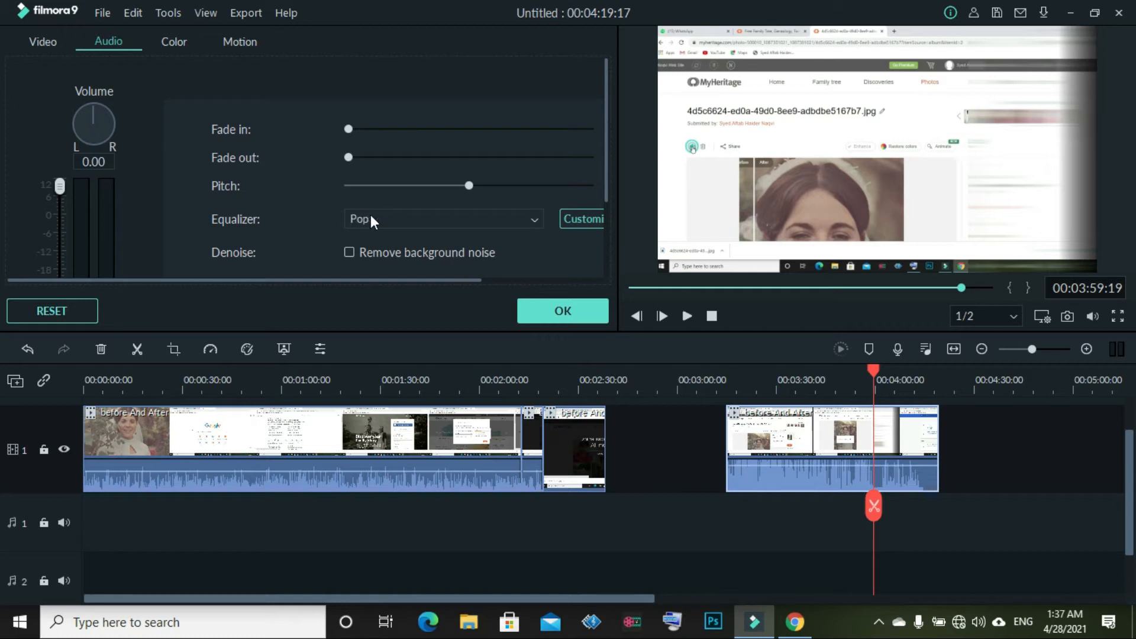
scroll(370, 219, "down", 3)
scroll(219, 254, "down", 1)
left_click(349, 202)
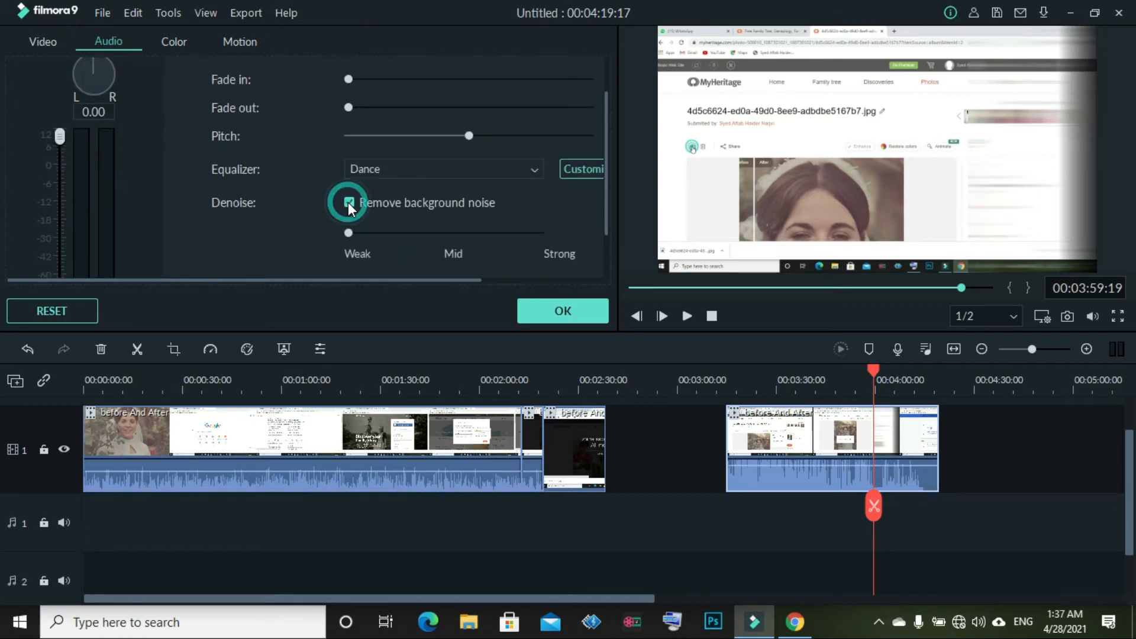
left_click(581, 317)
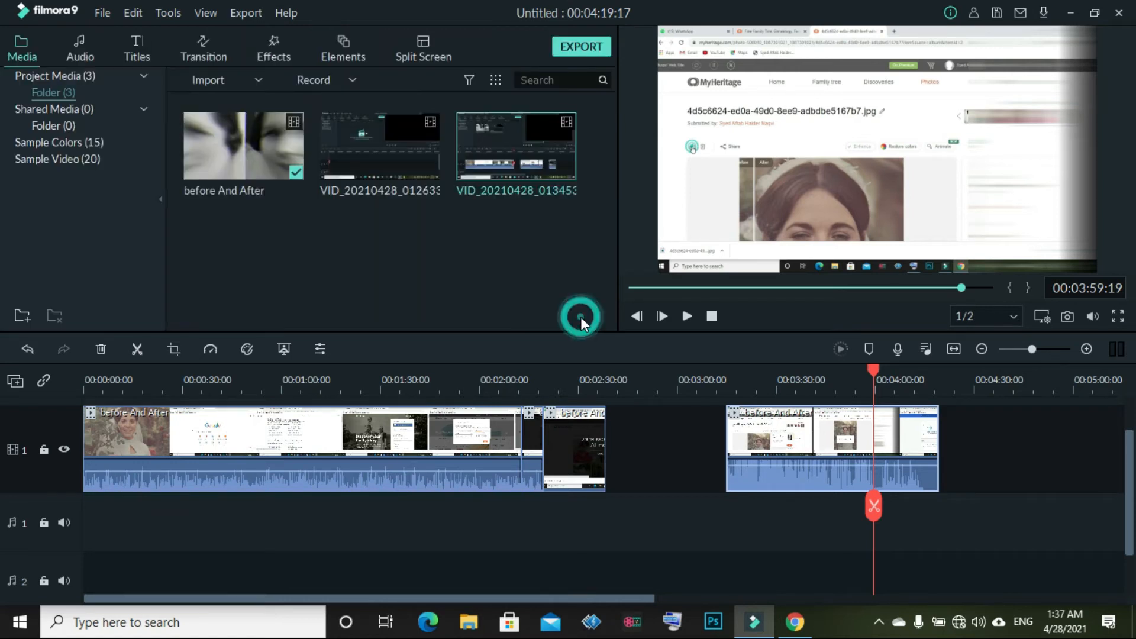
Set the noise removal strength to Mid, then raise it to Strong
double_click(764, 440)
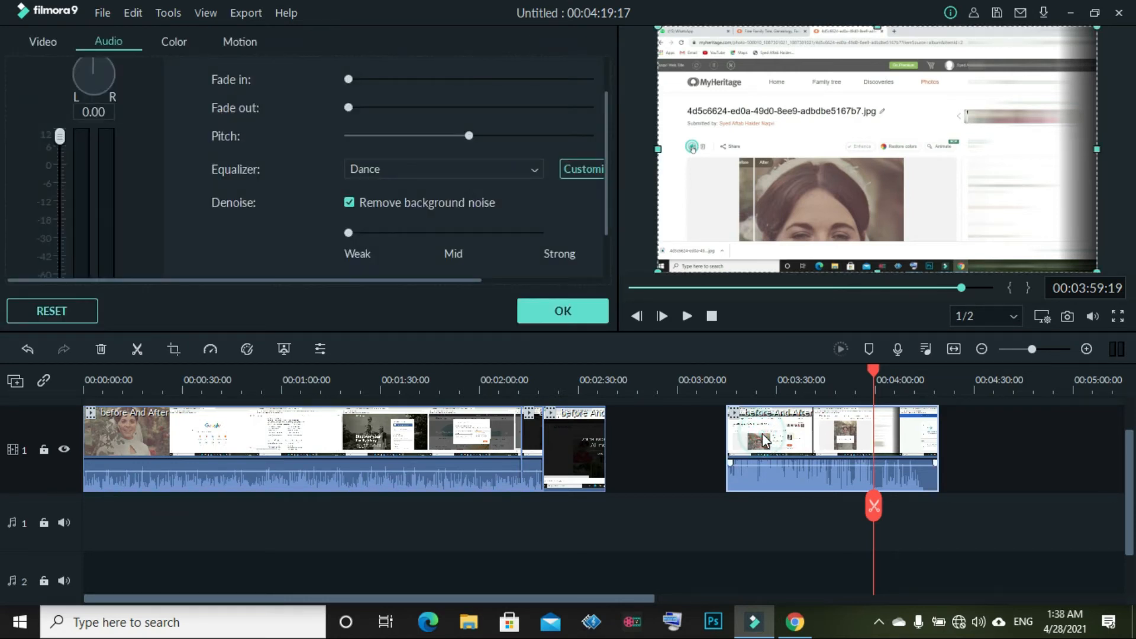
left_click(456, 240)
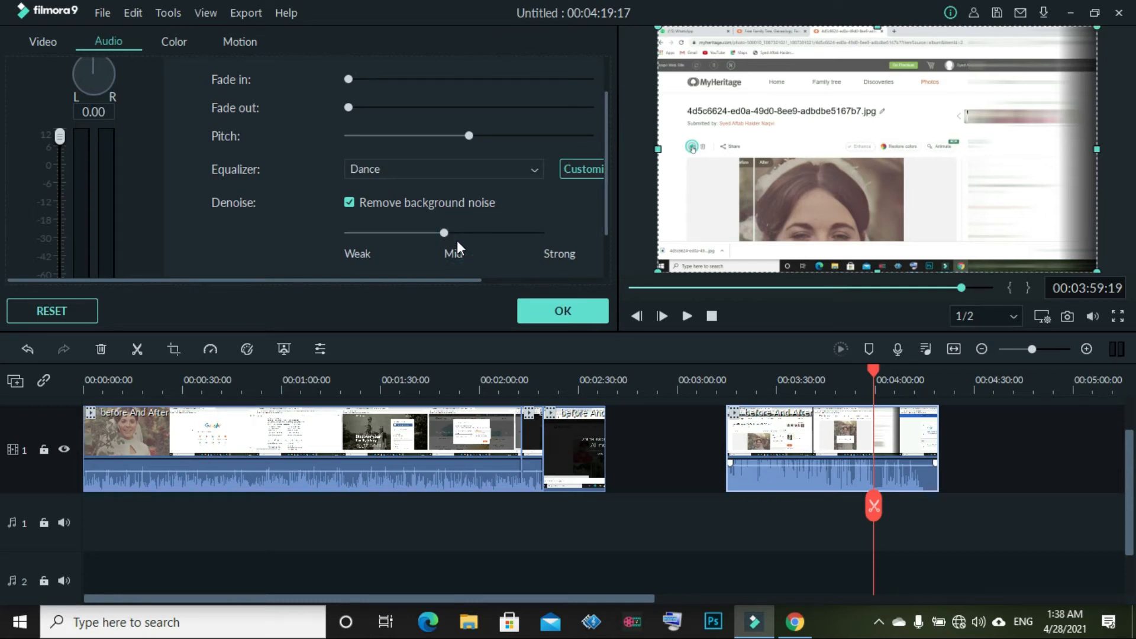
left_click(567, 312)
double_click(793, 459)
left_click_drag(448, 239, 574, 251)
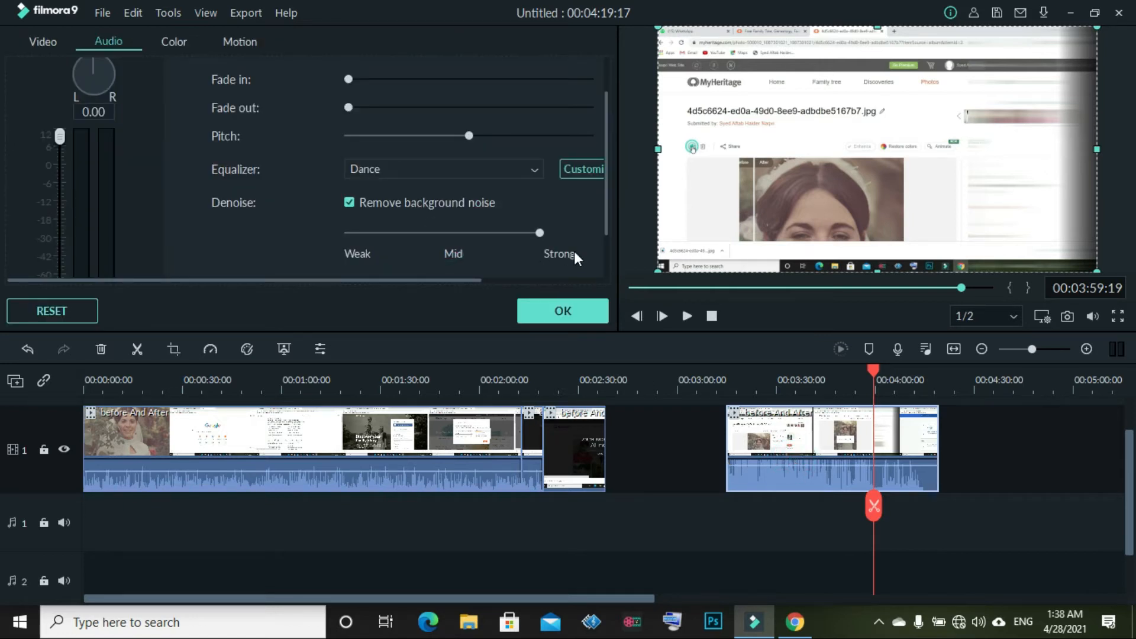
left_click(563, 313)
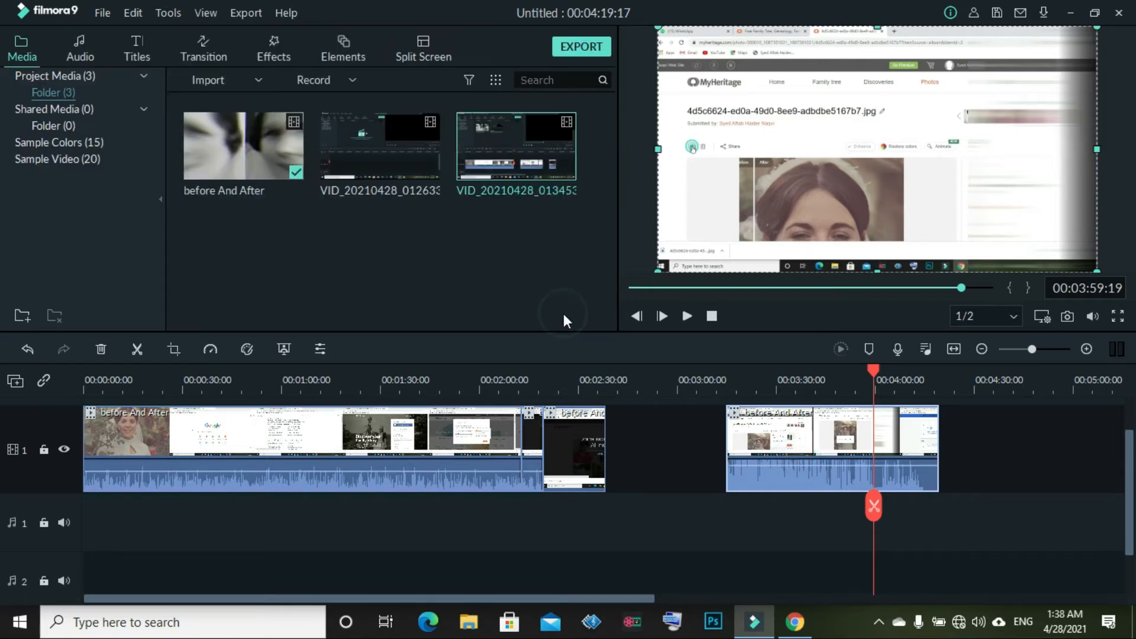
Recheck the clip's audio settings, close them, and deselect the clip
double_click(806, 450)
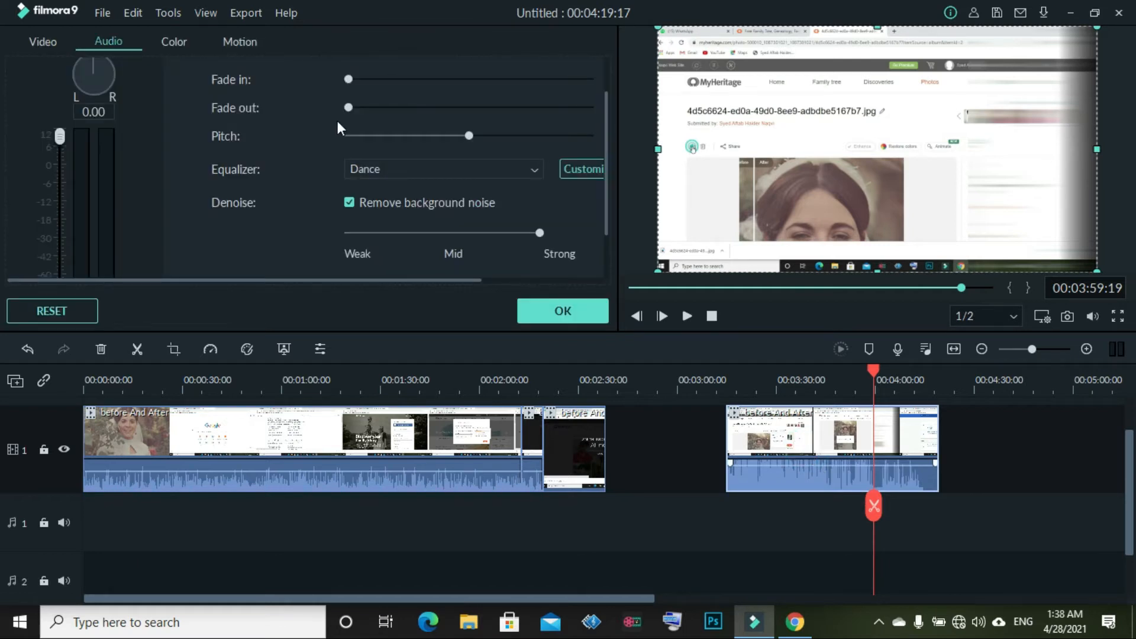
scroll(337, 121, "up", 1)
scroll(275, 142, "down", 2)
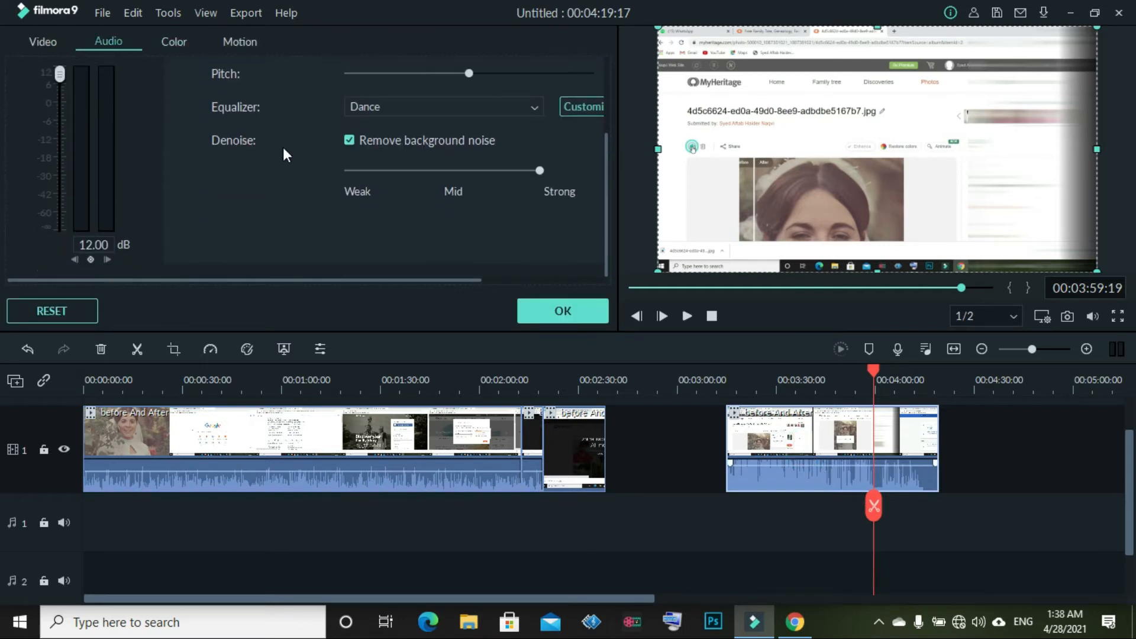
left_click(588, 318)
left_click(683, 428)
Delete the empty gap on track 1 so the later clip ripples left
left_click(683, 428)
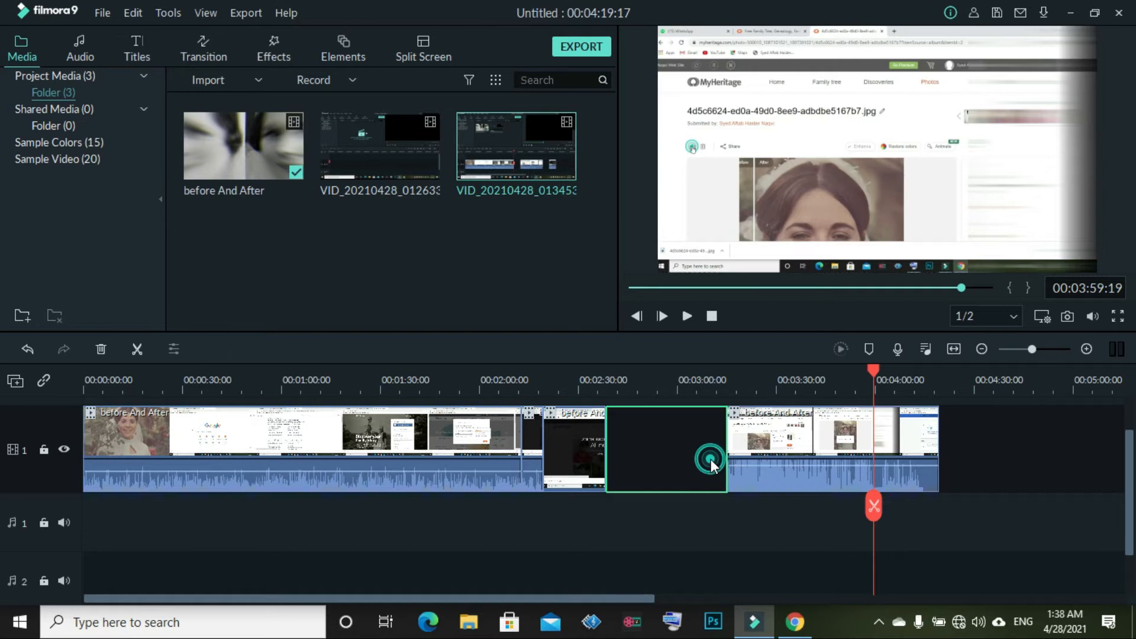
key("Delete")
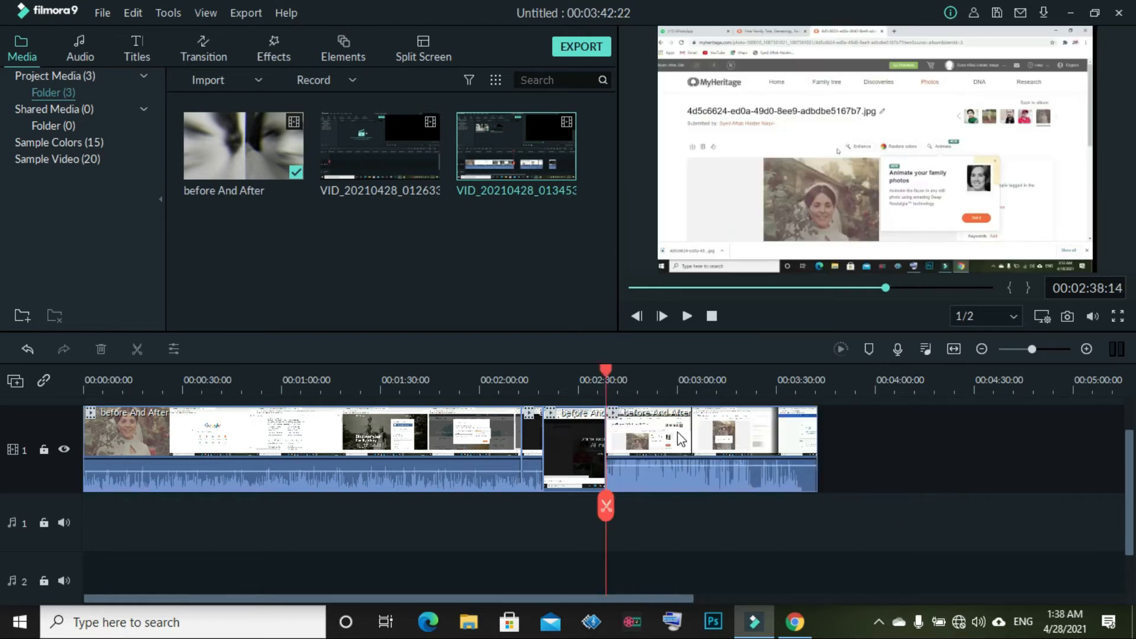
mouse_move(736, 446)
left_mouse_down()
mouse_move(790, 444)
mouse_move(750, 445)
left_mouse_up()
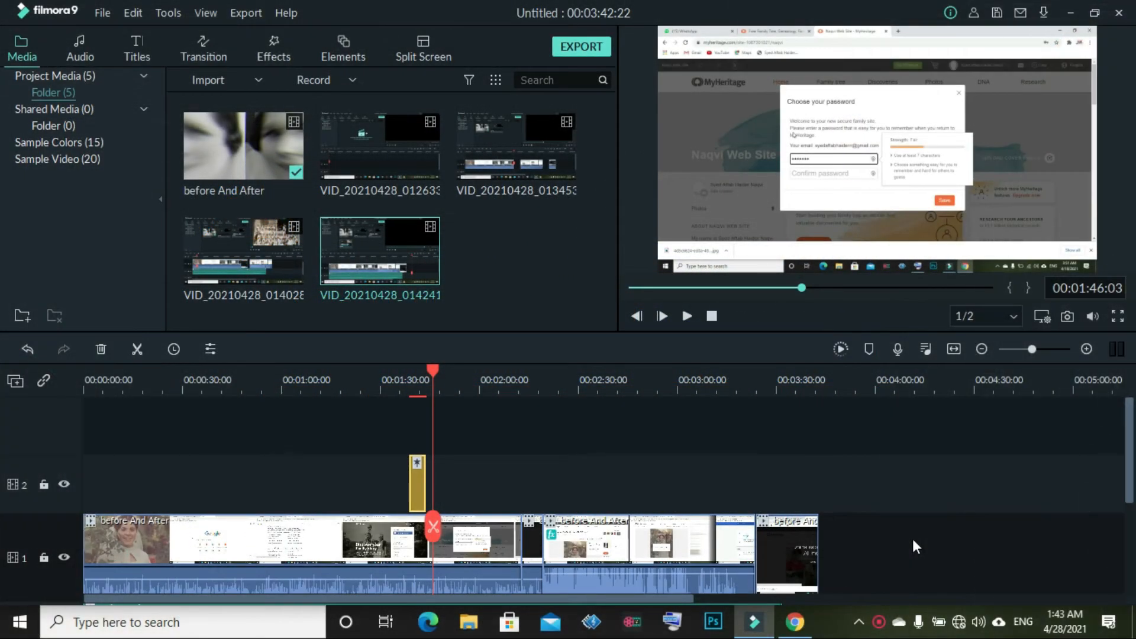
scroll(829, 471, "down", 2)
scroll(829, 470, "down", 2)
scroll(829, 471, "up", 4)
Browse the title categories: Custom, Opener, Plain, Lower Thirds, Subtitles, End Credits, New Content
left_click(145, 48)
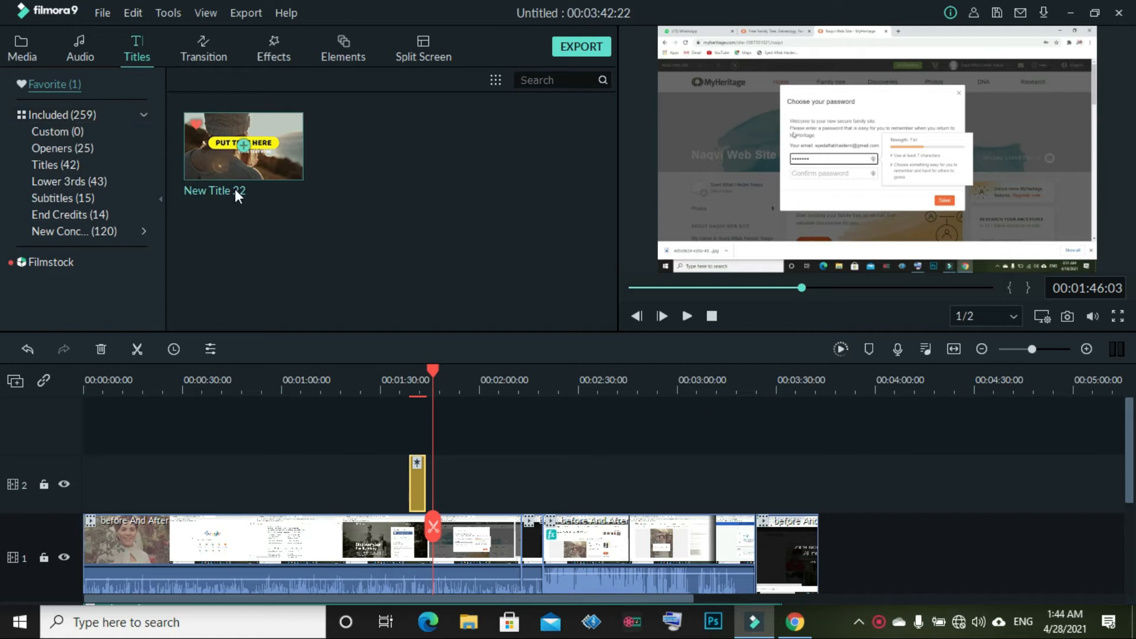
left_click(43, 114)
left_click(55, 131)
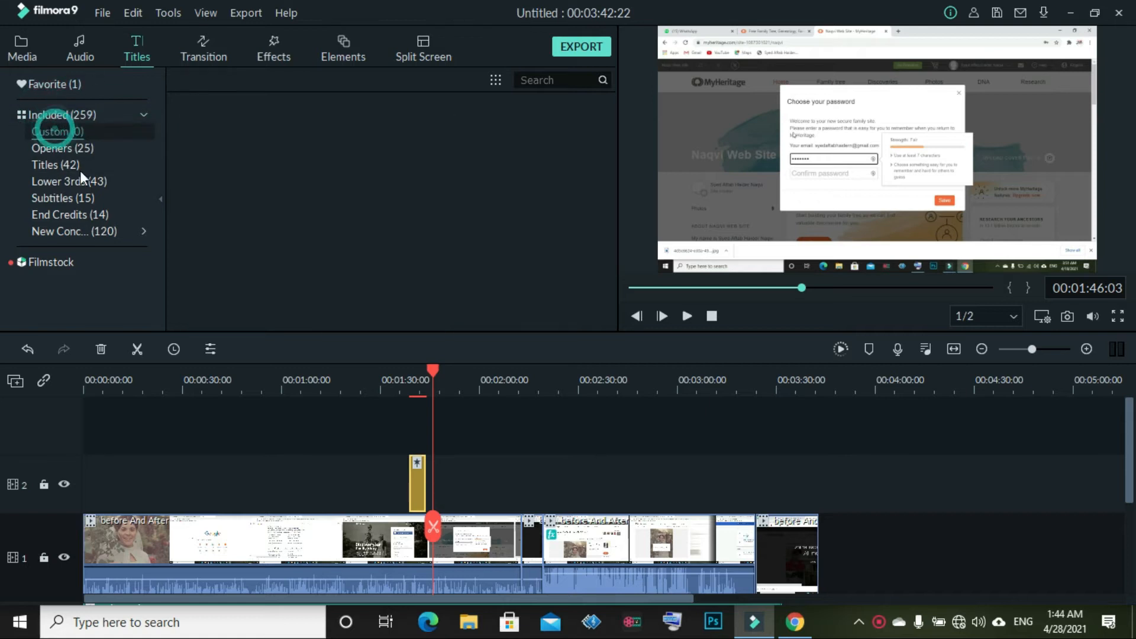
left_click(74, 147)
left_click(60, 164)
left_click(71, 181)
left_click(79, 198)
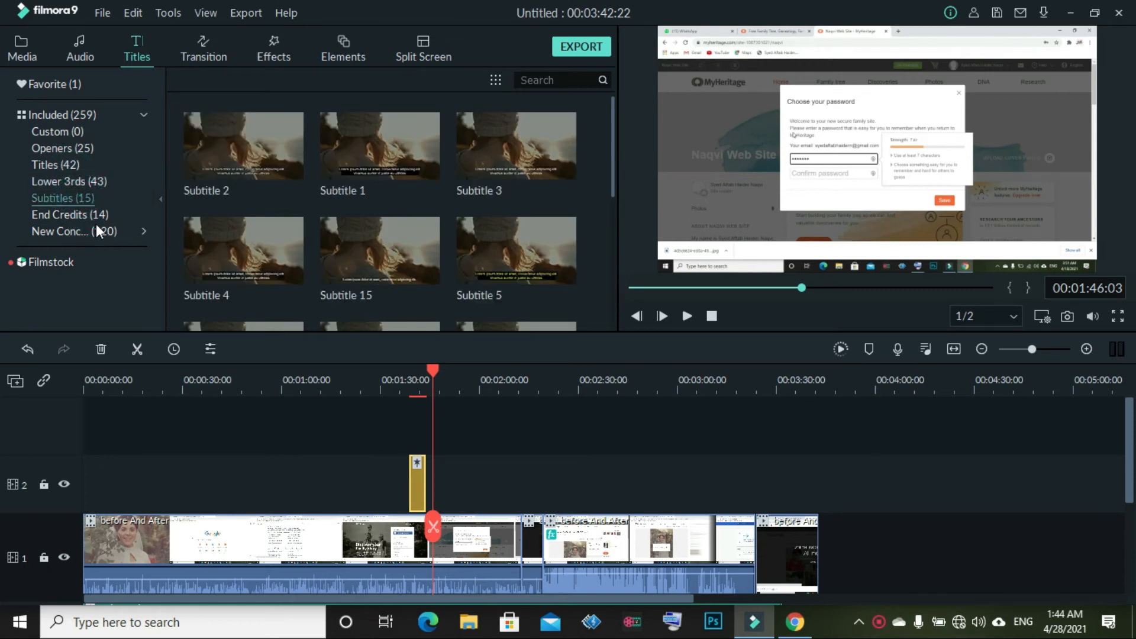
left_click(87, 229)
left_click(79, 214)
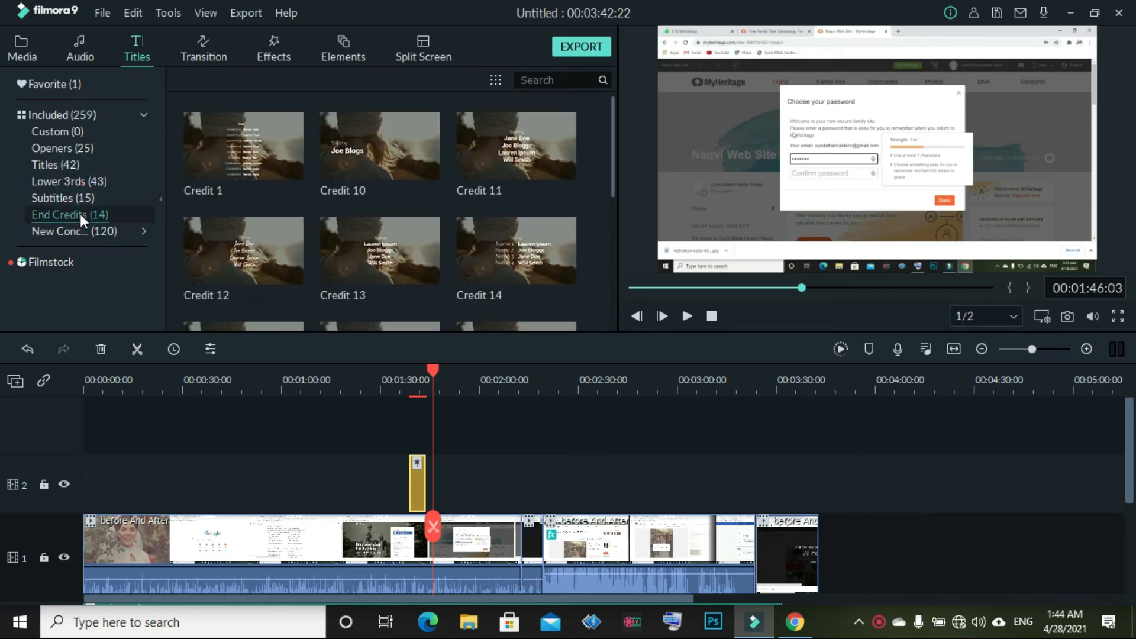
left_click(76, 230)
left_click(68, 148)
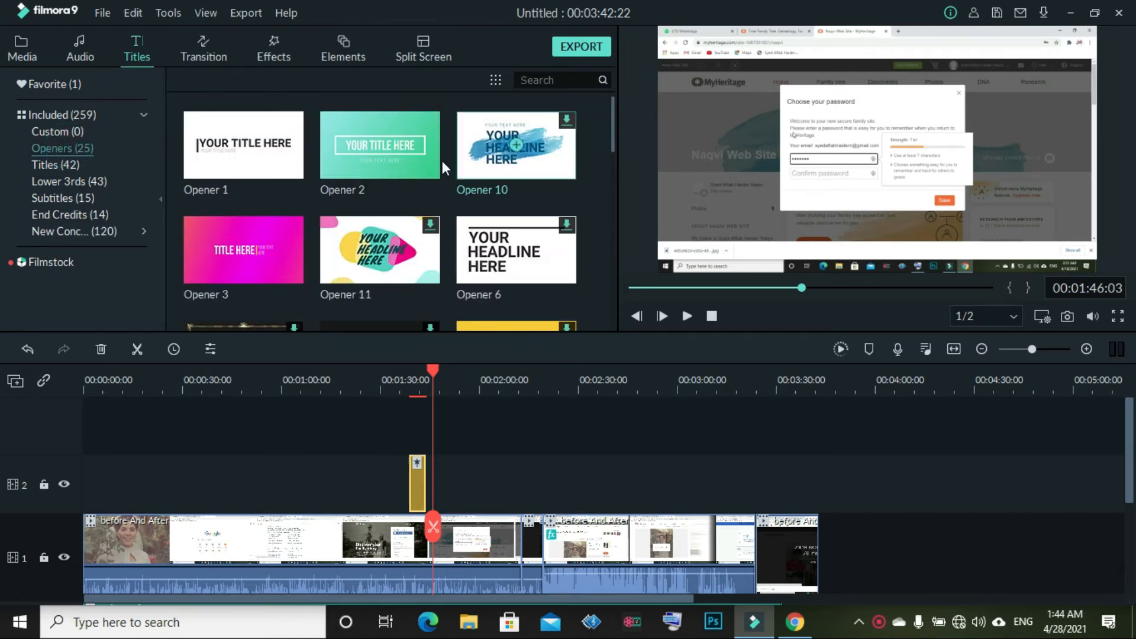
Add the New Opener 5 title from New Content to the end of the timeline
scroll(299, 214, "down", 3)
scroll(299, 214, "up", 3)
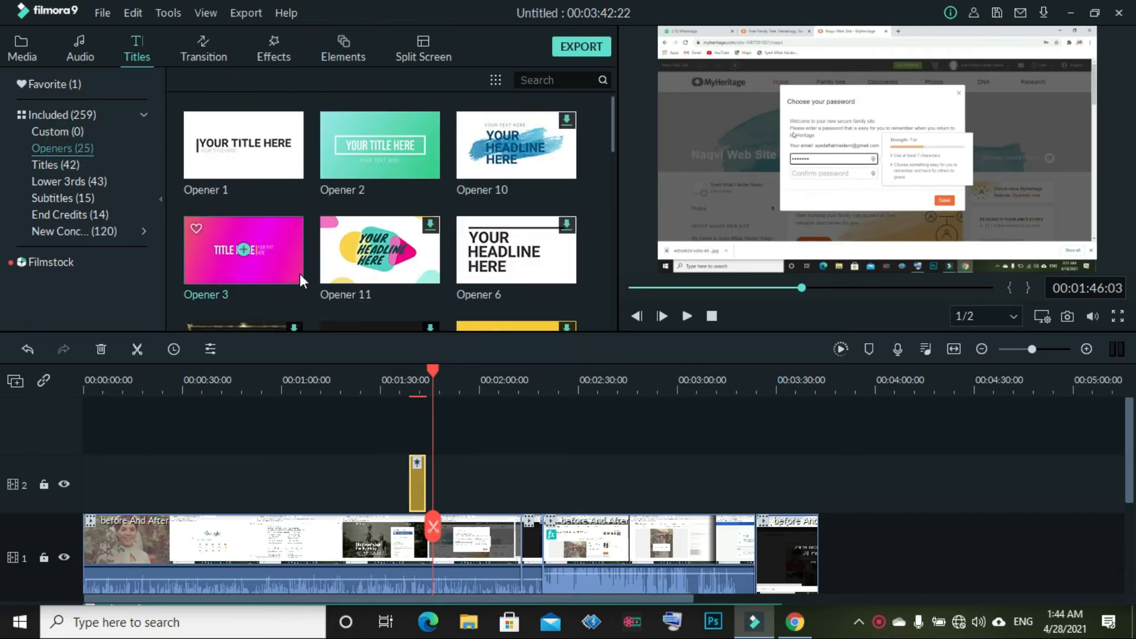
scroll(348, 251, "down", 5)
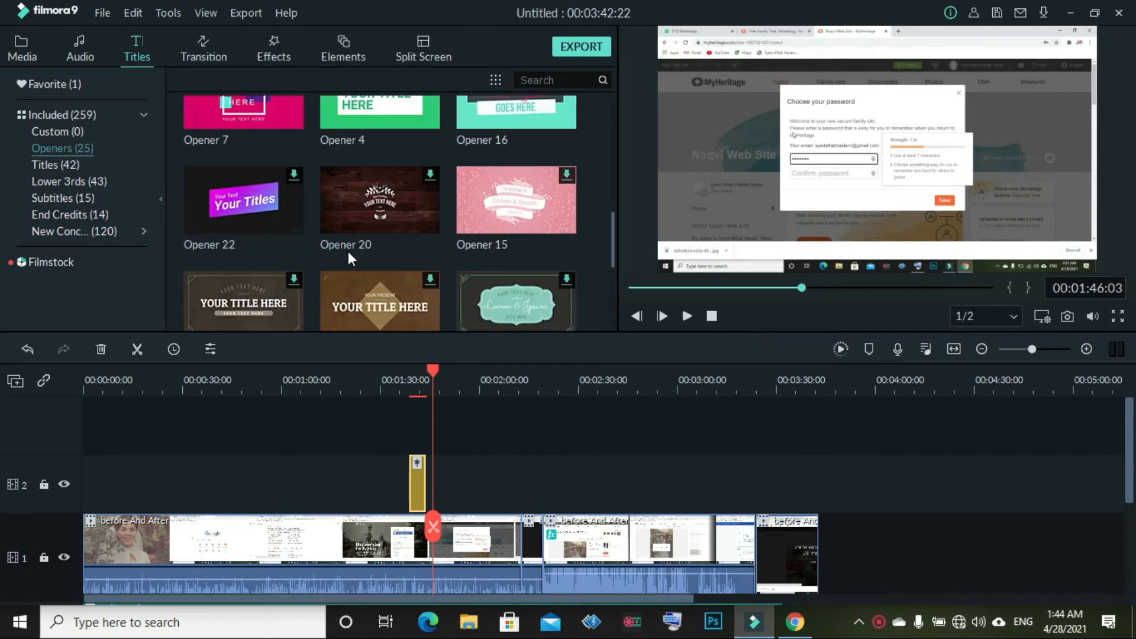
scroll(348, 250, "up", 3)
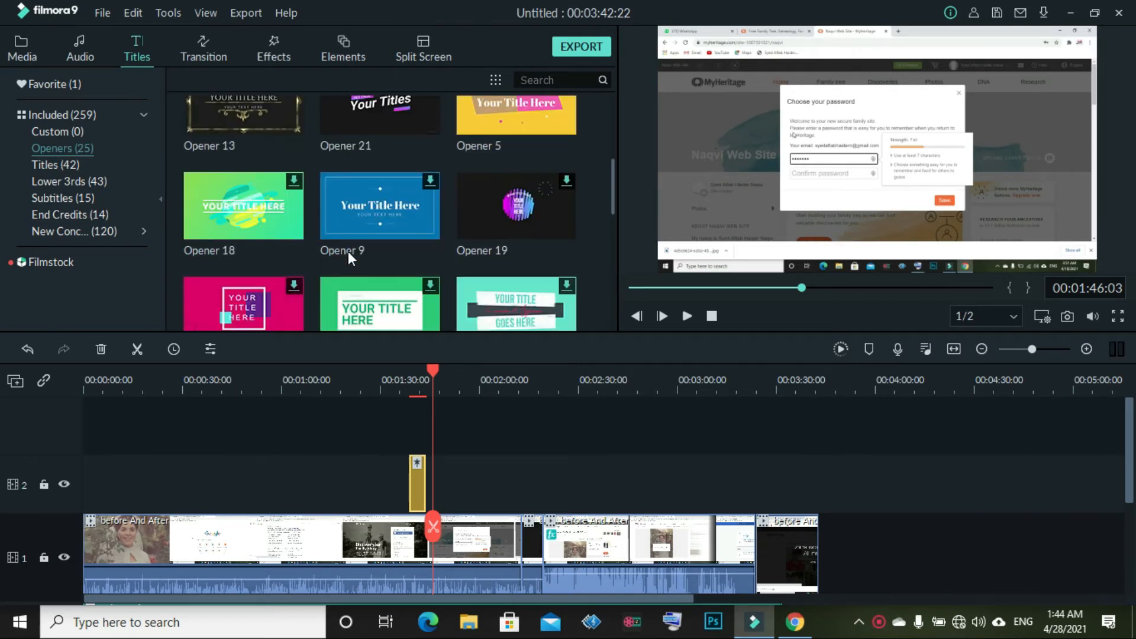
scroll(348, 251, "up", 5)
left_click(80, 188)
left_click(82, 201)
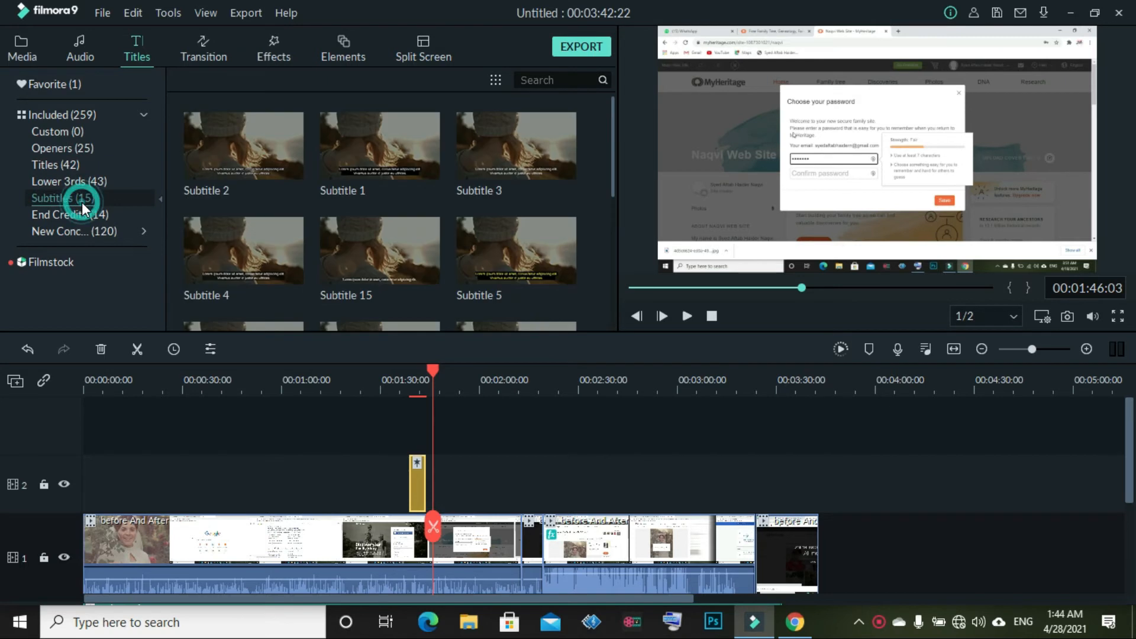
left_click(85, 229)
scroll(338, 242, "down", 5)
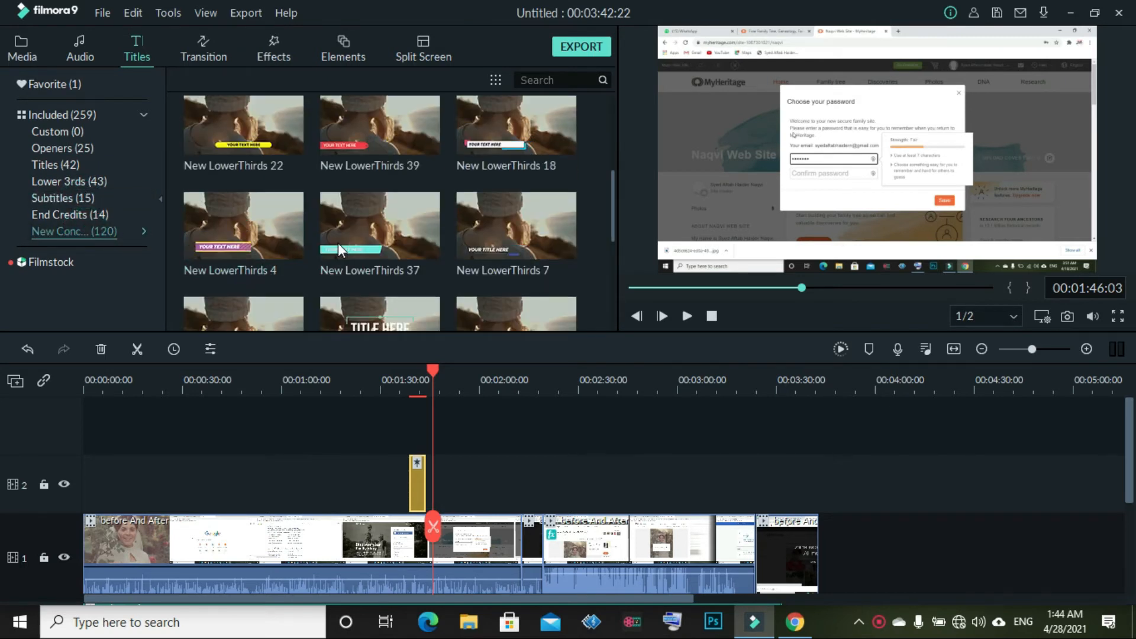
left_click_drag(544, 112, 825, 549)
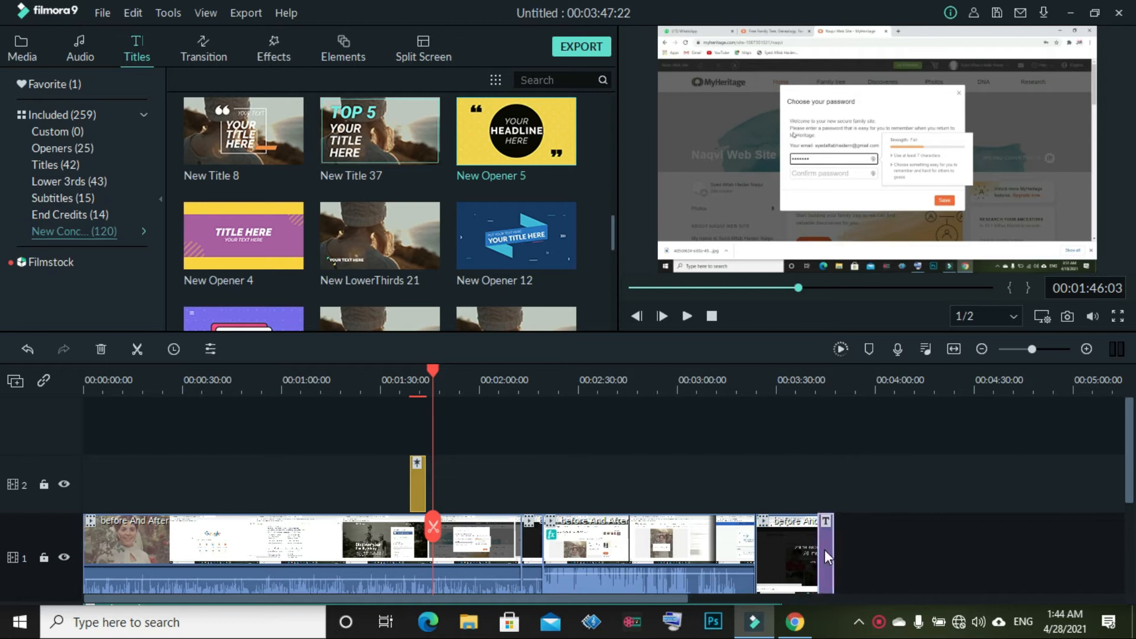
Put the playhead on the New Opener 5 title and load its YOUR line into the text editor
left_click_drag(436, 542, 825, 561)
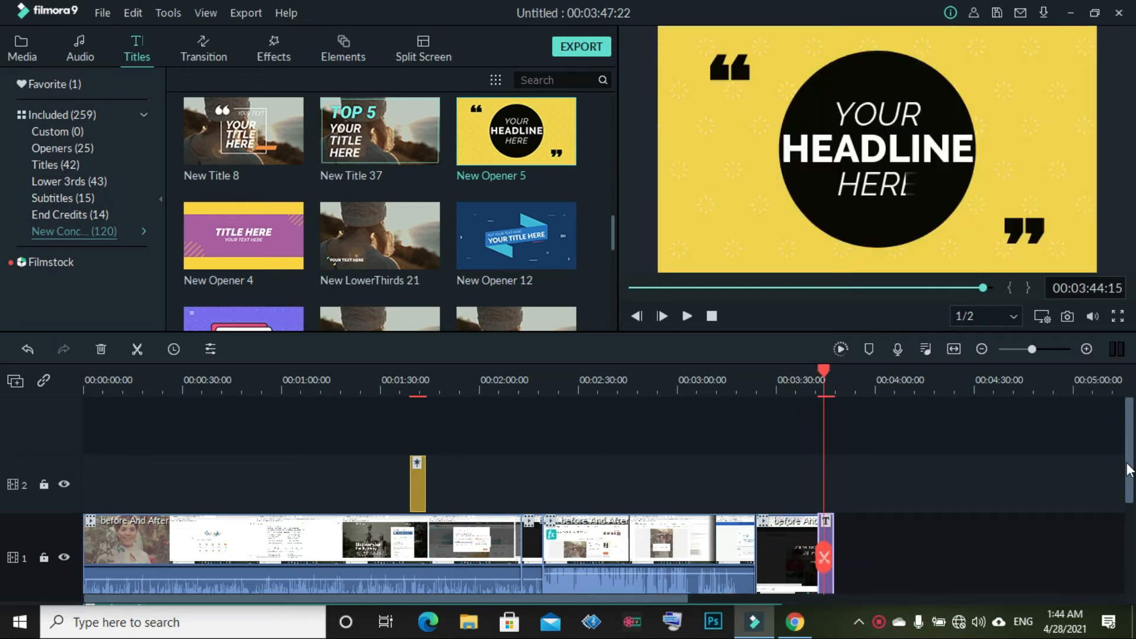
scroll(1102, 467, "down", 3)
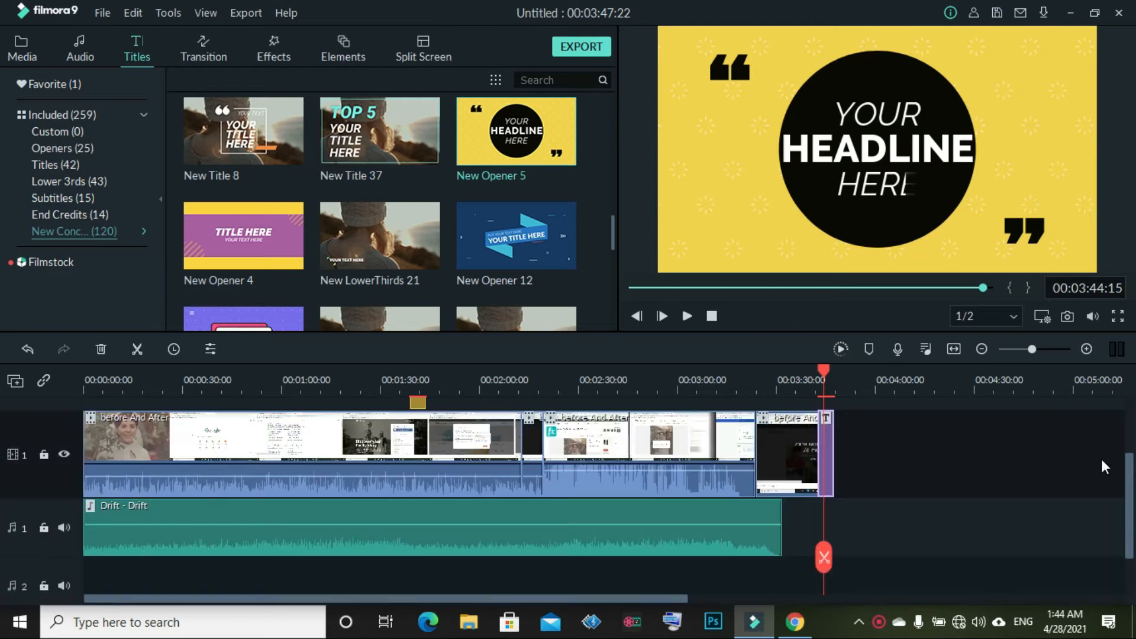
left_click(880, 116)
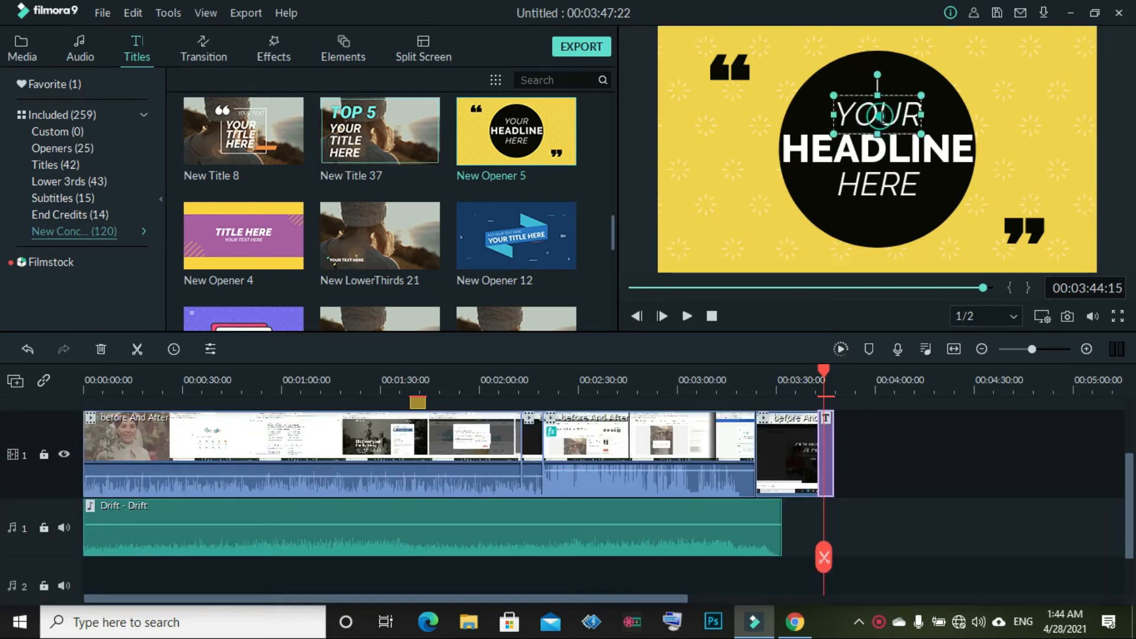
double_click(880, 115)
right_click(880, 115)
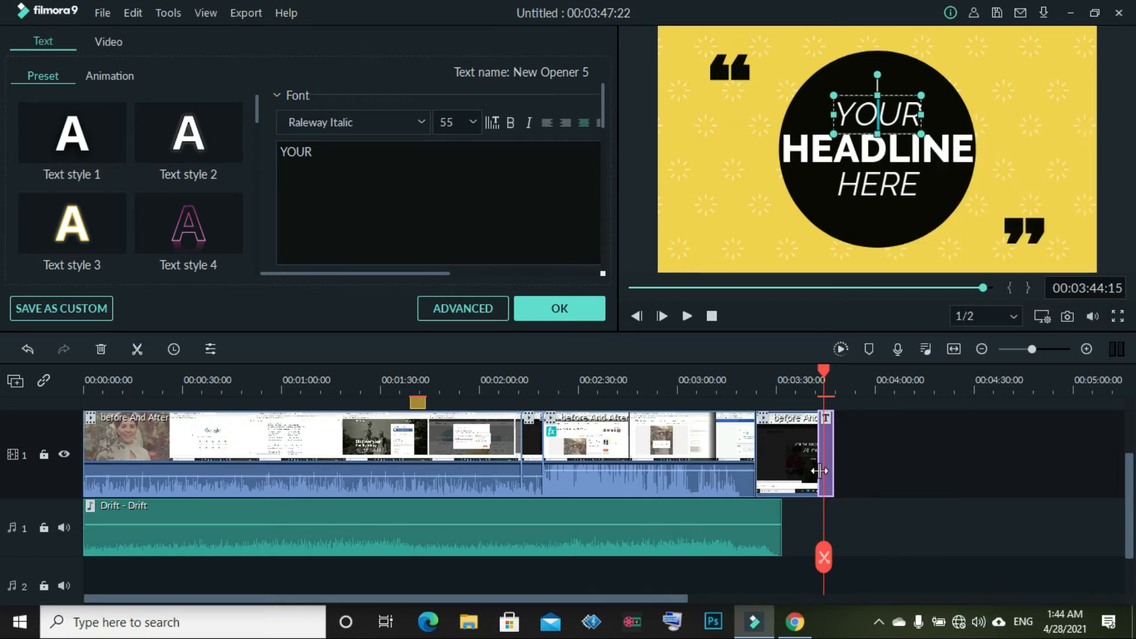
left_click(576, 311)
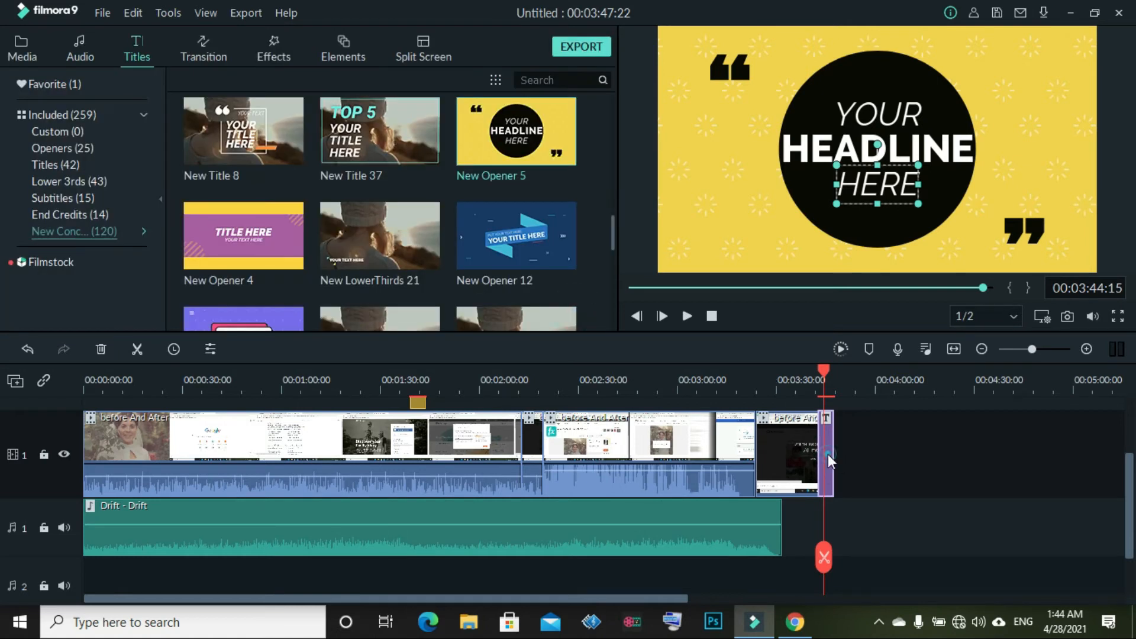
double_click(828, 453)
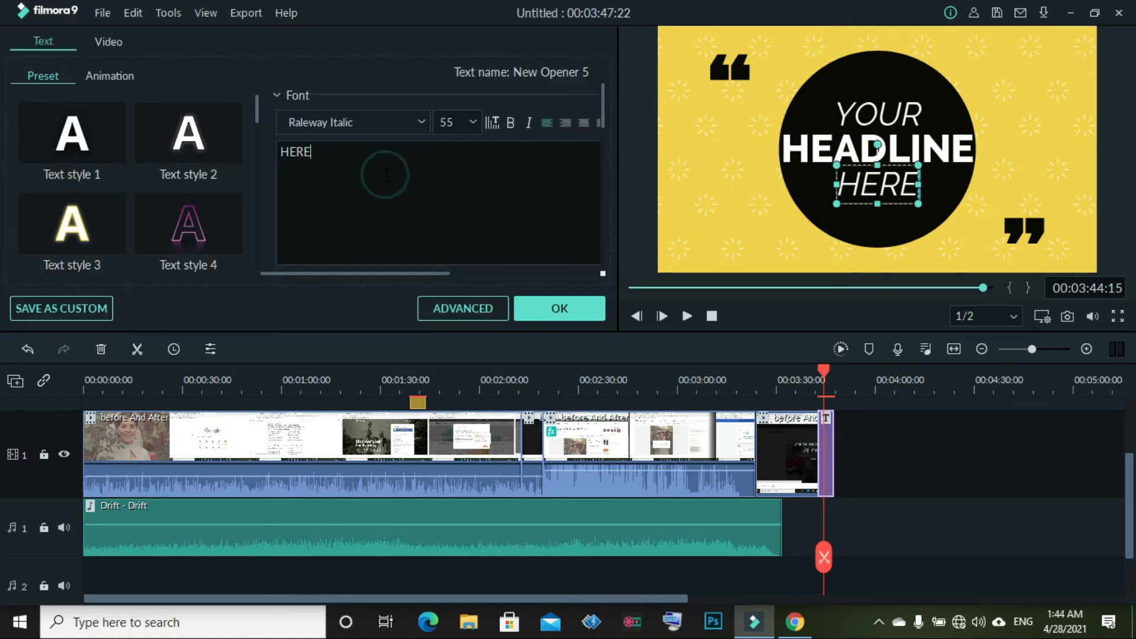
left_click(889, 112)
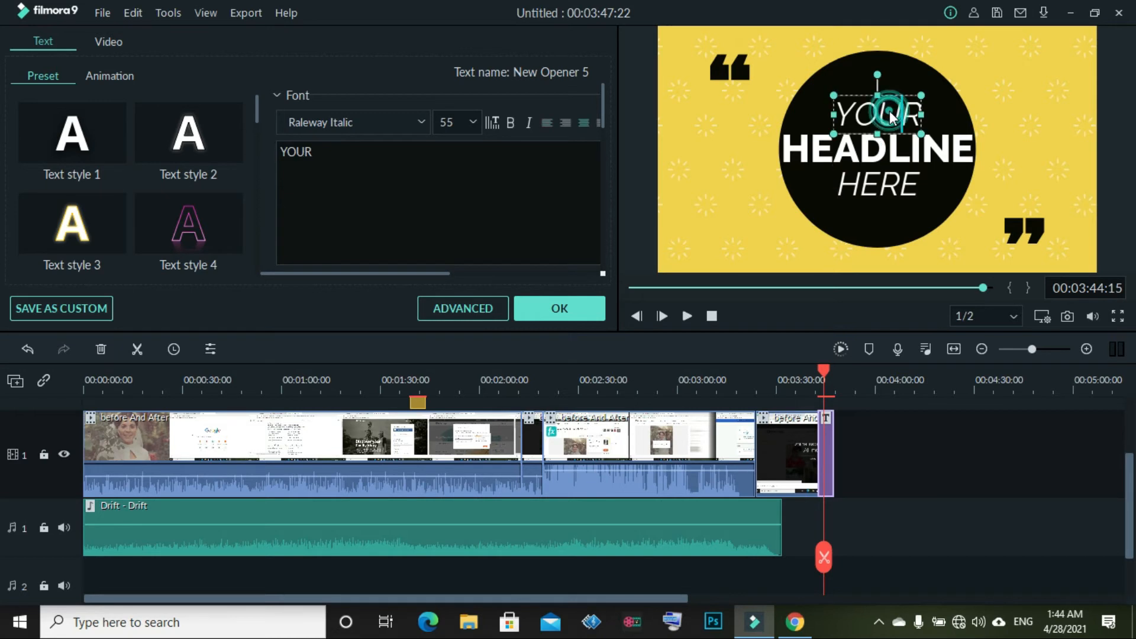
left_click(398, 173)
Replace the word YOUR with the creator's name
key("BackSpace")
key("BackSpace")
key("BackSpace")
key("BackSpace")
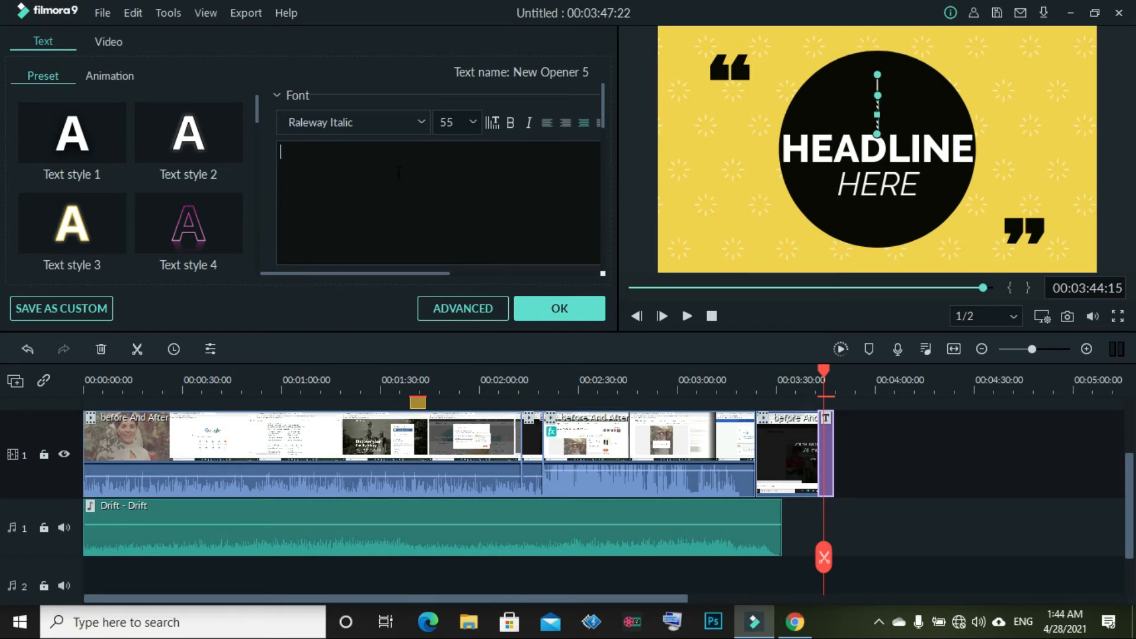
type("Haider")
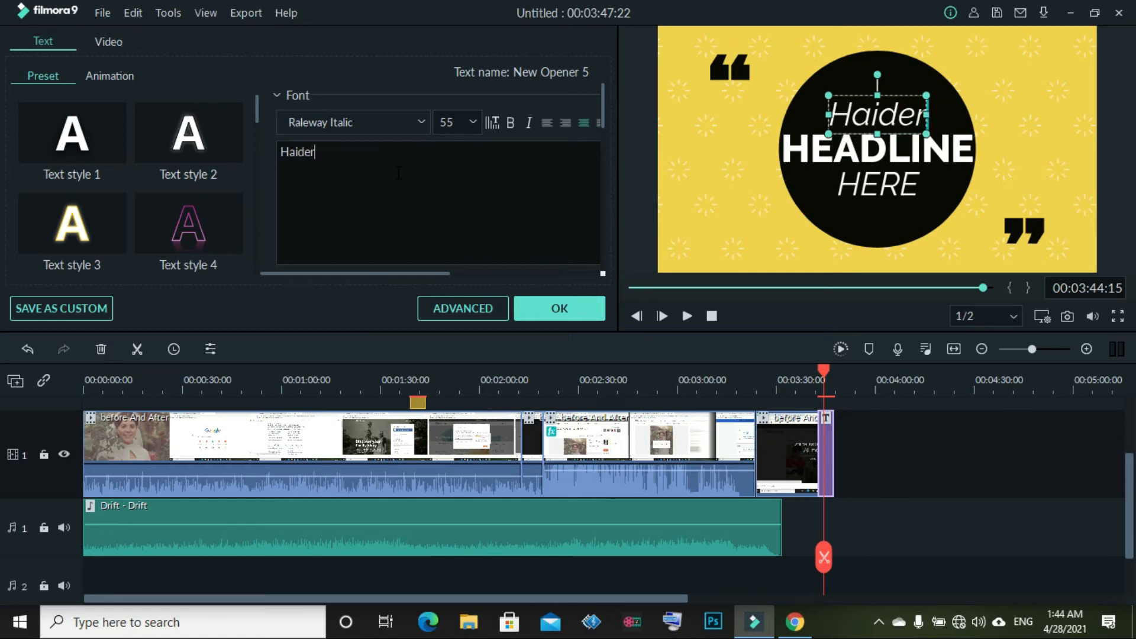
scroll(234, 157, "down", 8)
scroll(238, 204, "up", 6)
Try several text style presets on the name line, settling on plain white
left_click(212, 216)
left_click(112, 215)
scroll(111, 215, "down", 2)
left_click(82, 239)
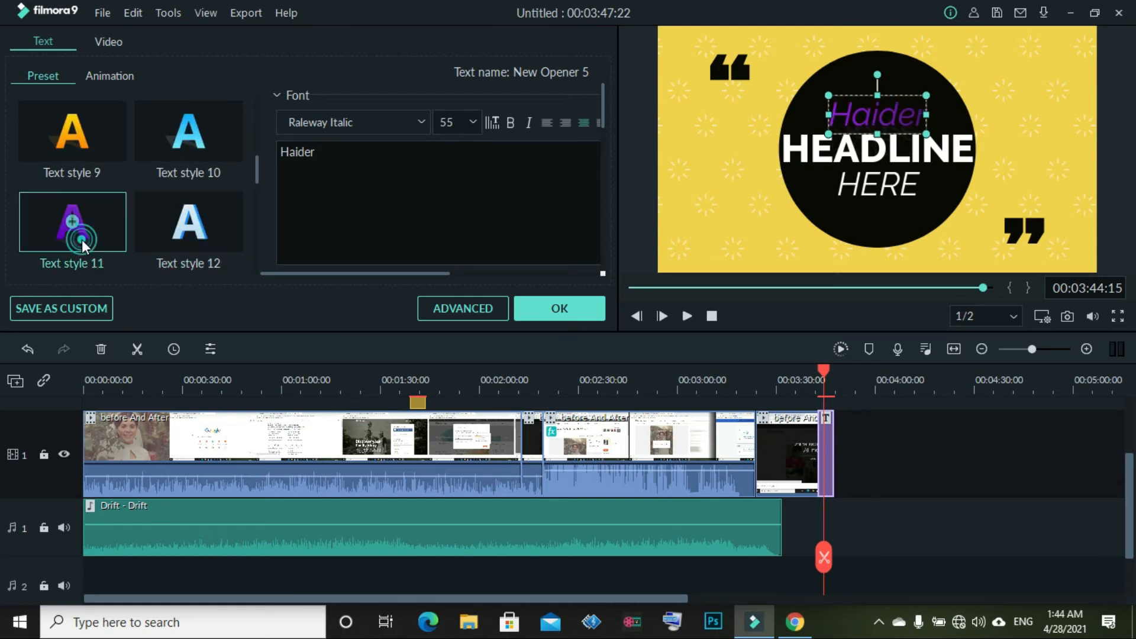
left_click(179, 230)
scroll(75, 199, "up", 4)
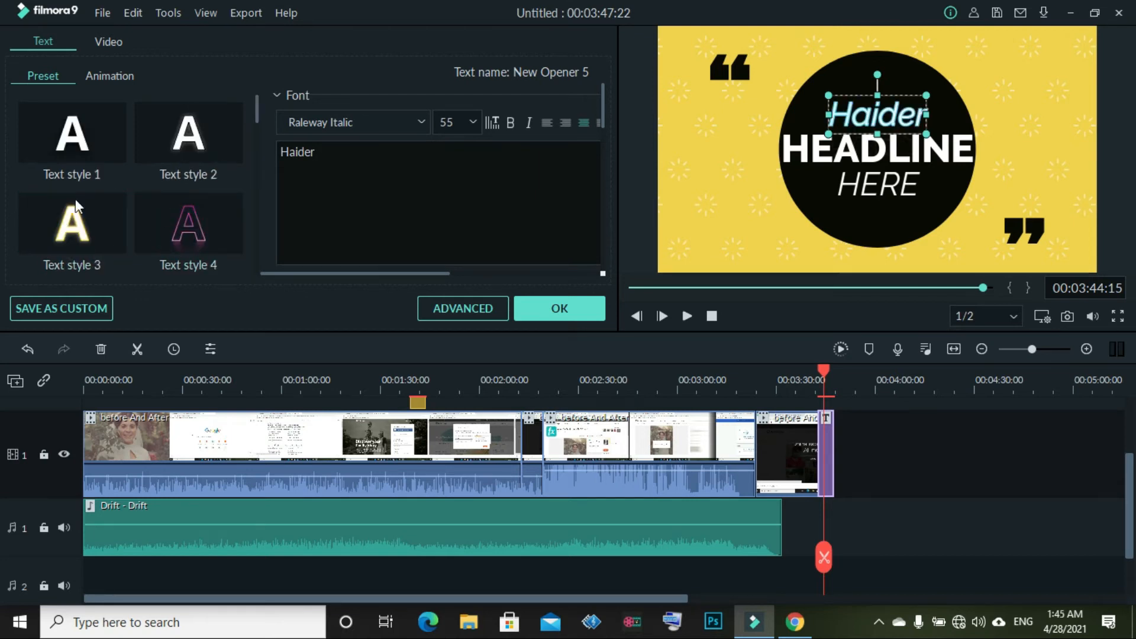
left_click(76, 140)
left_click(215, 134)
Try Raleway Bold, revert to Raleway Italic, and toggle bold, italic and alignment
left_click(420, 126)
left_click(492, 210)
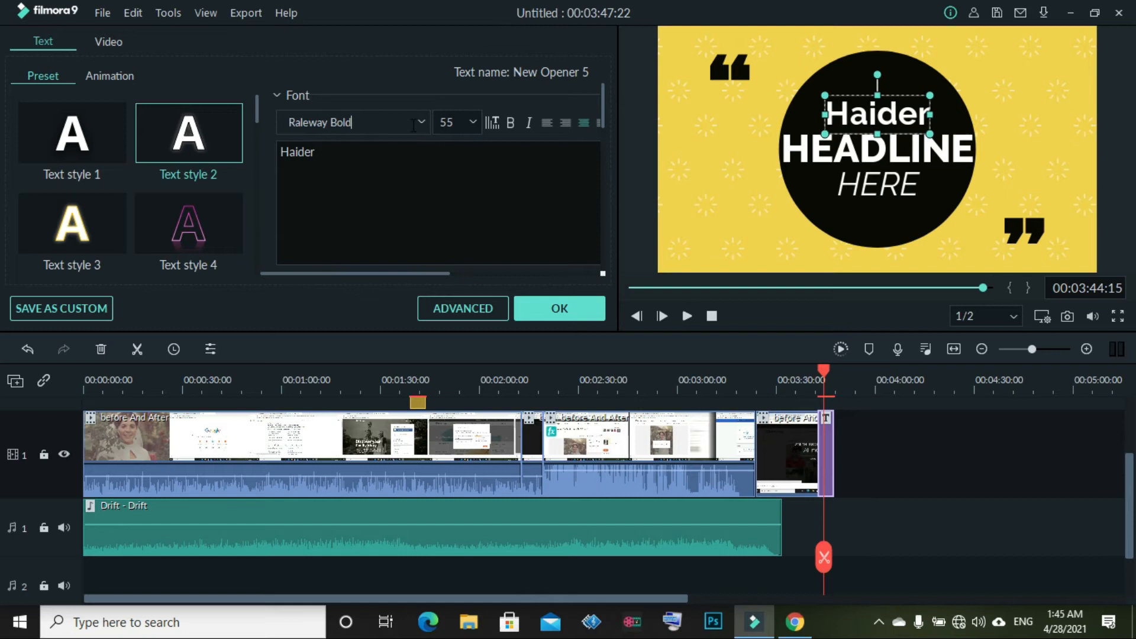
left_click(29, 344)
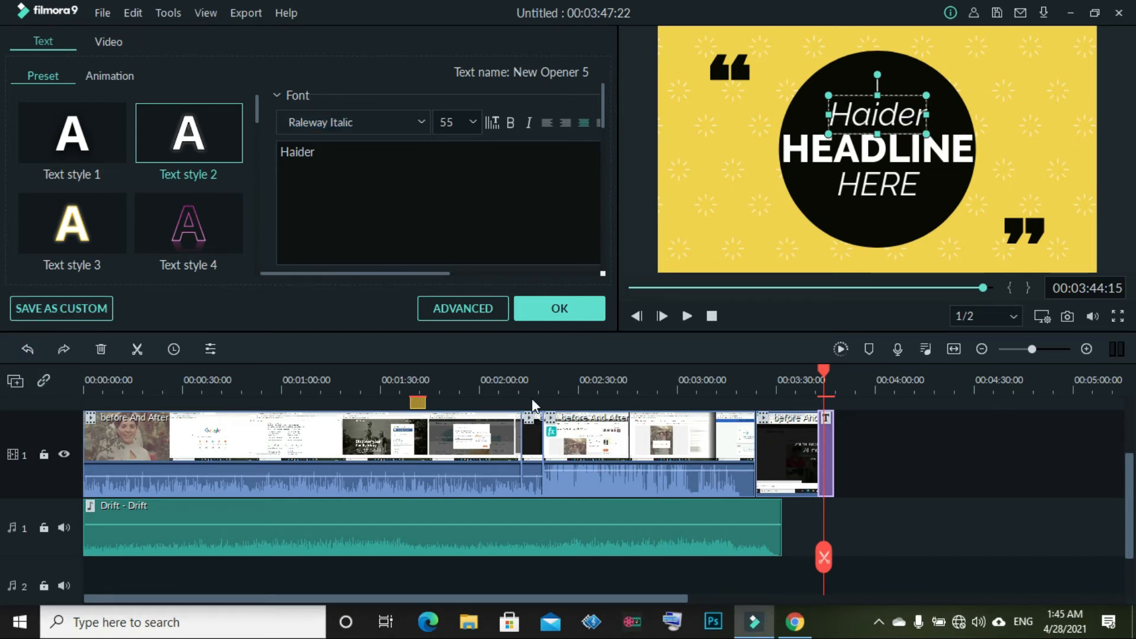
left_click(511, 122)
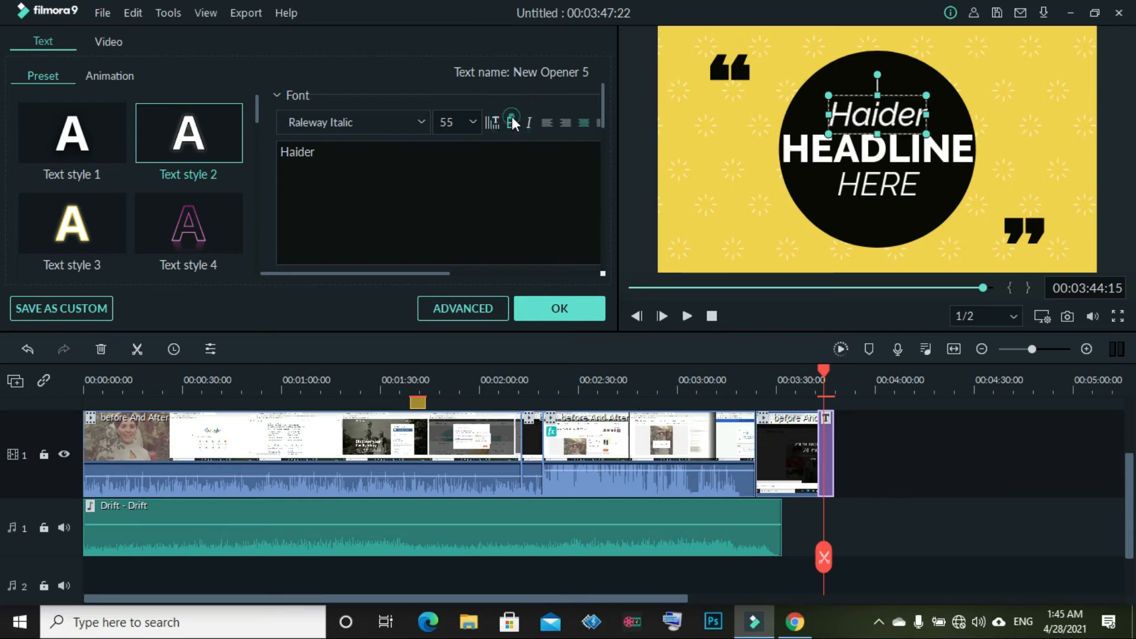
left_click(532, 126)
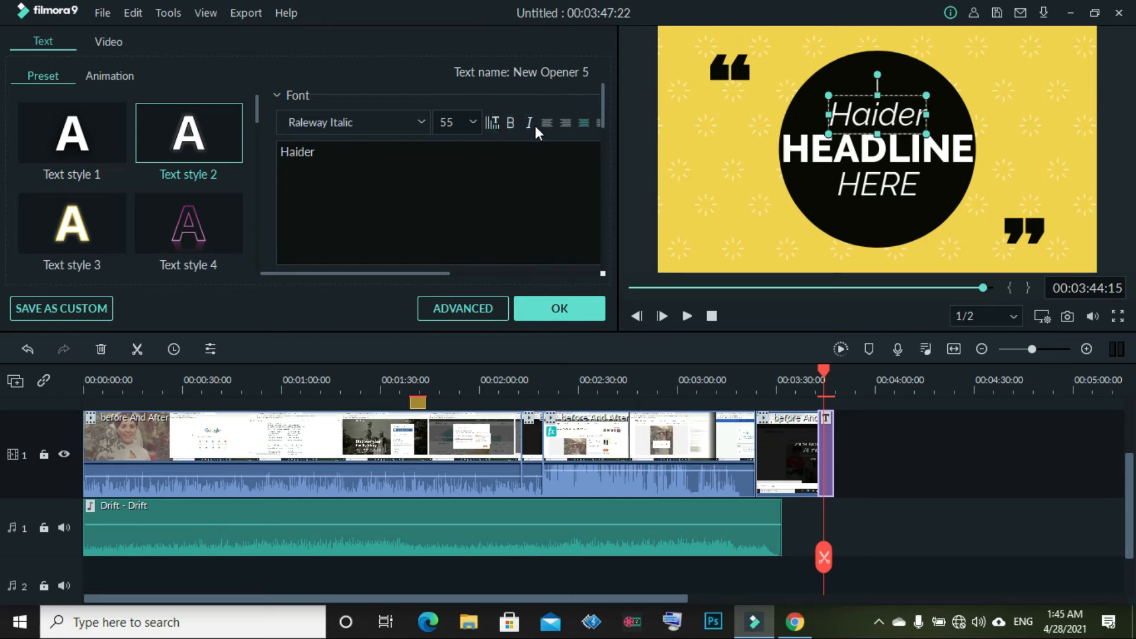
left_click(578, 124)
Check the font size list unchanged and open Advanced text editing
left_click(468, 119)
scroll(462, 200, "down", 5)
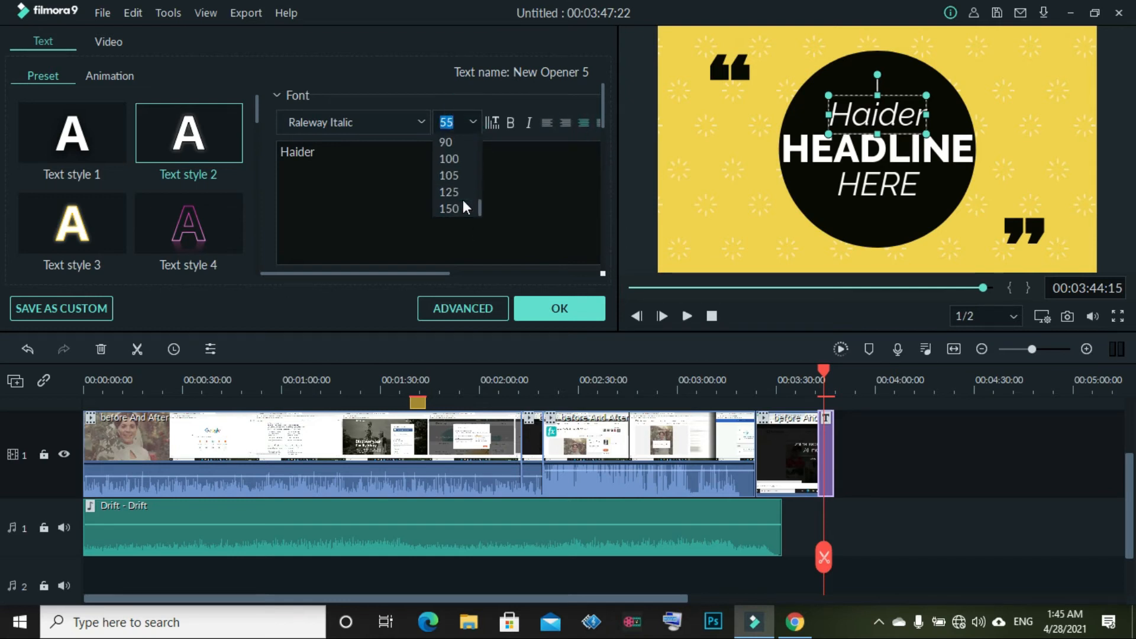
left_click(369, 207)
left_click(453, 313)
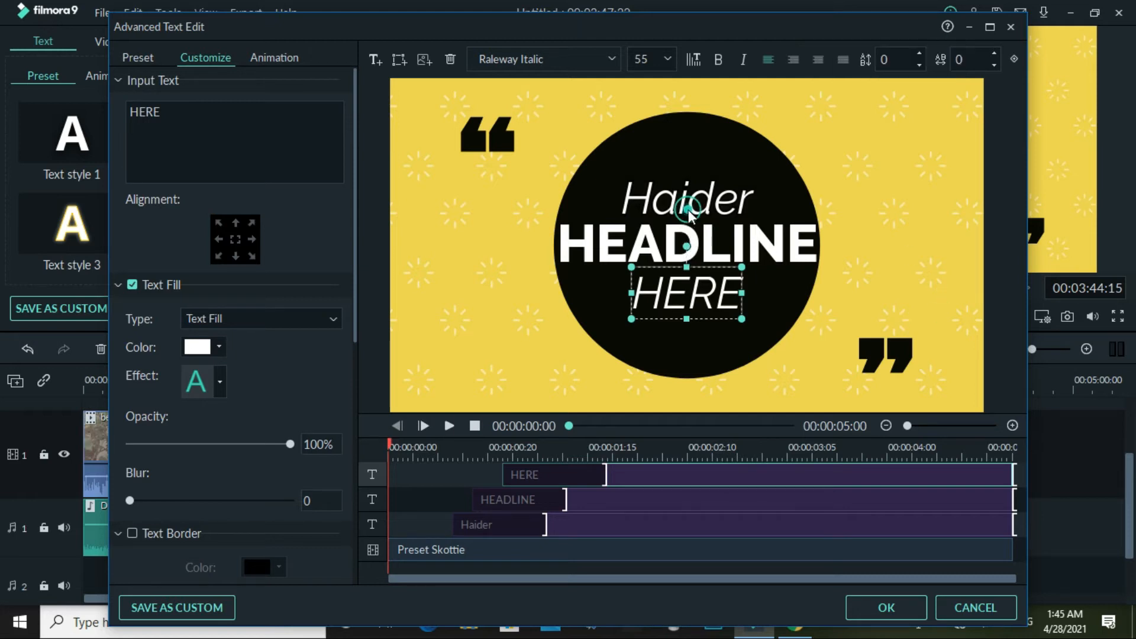
Select the Haider text and review its fill colour and fill type options without changes
left_click(655, 186)
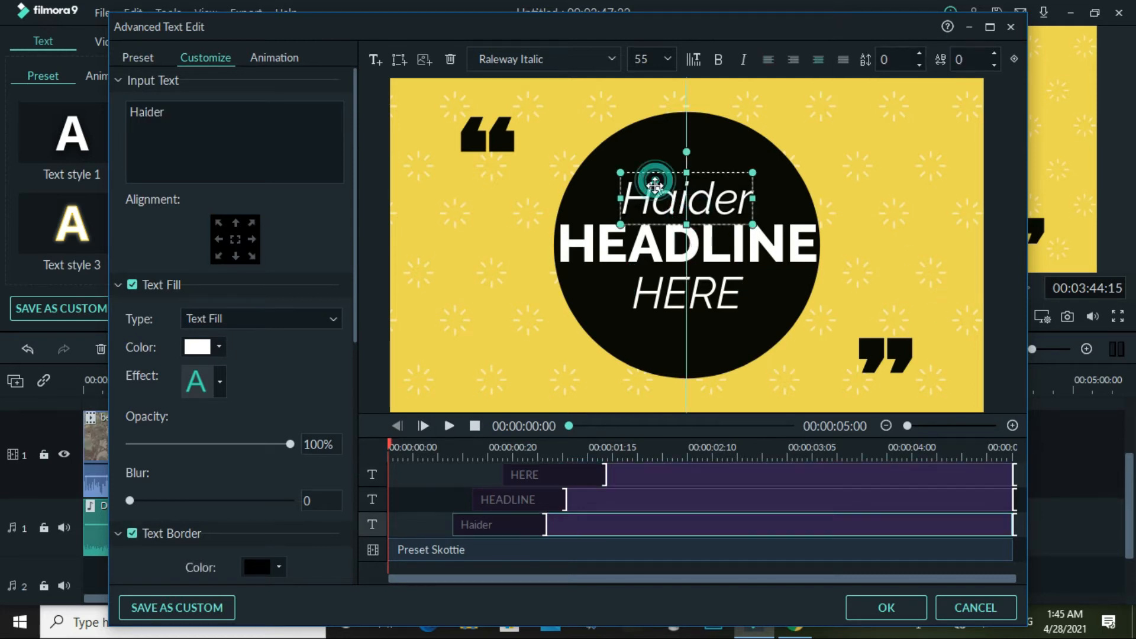
left_click(219, 347)
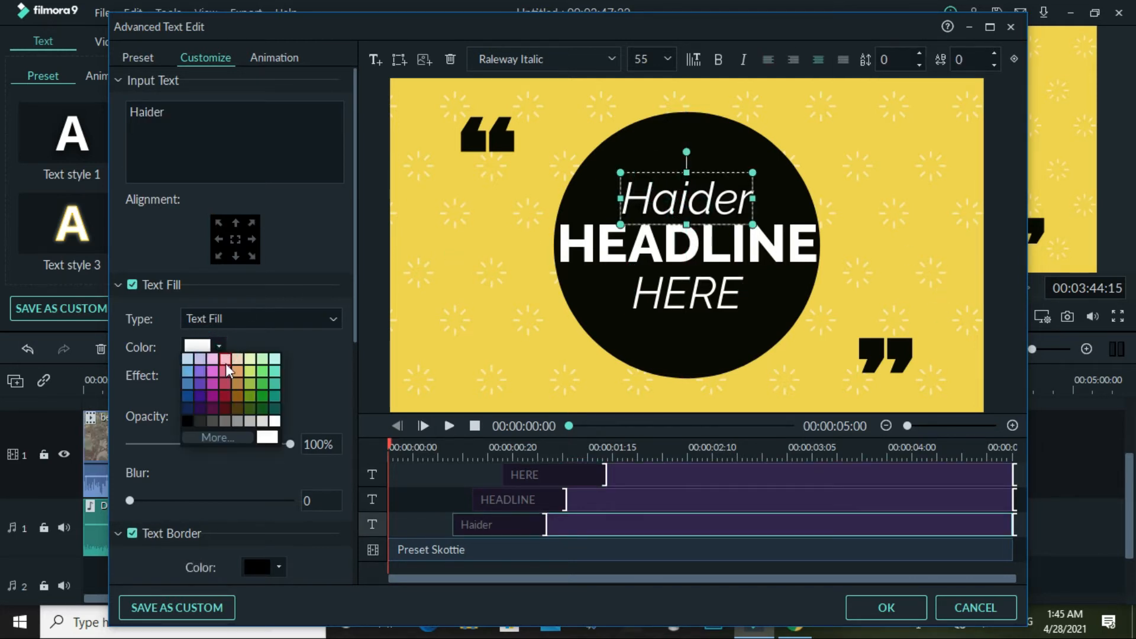
left_click(218, 436)
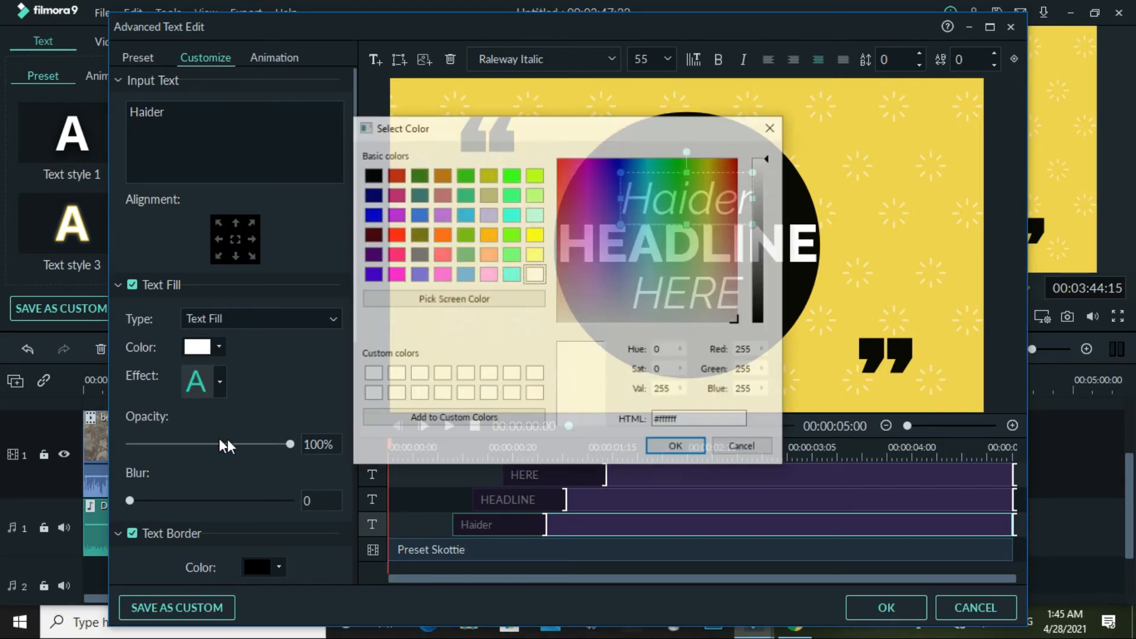
left_click(773, 126)
left_click(271, 320)
left_click(271, 319)
Set the Haider text border colour to white, after trying pink and light blue
scroll(265, 230, "down", 1)
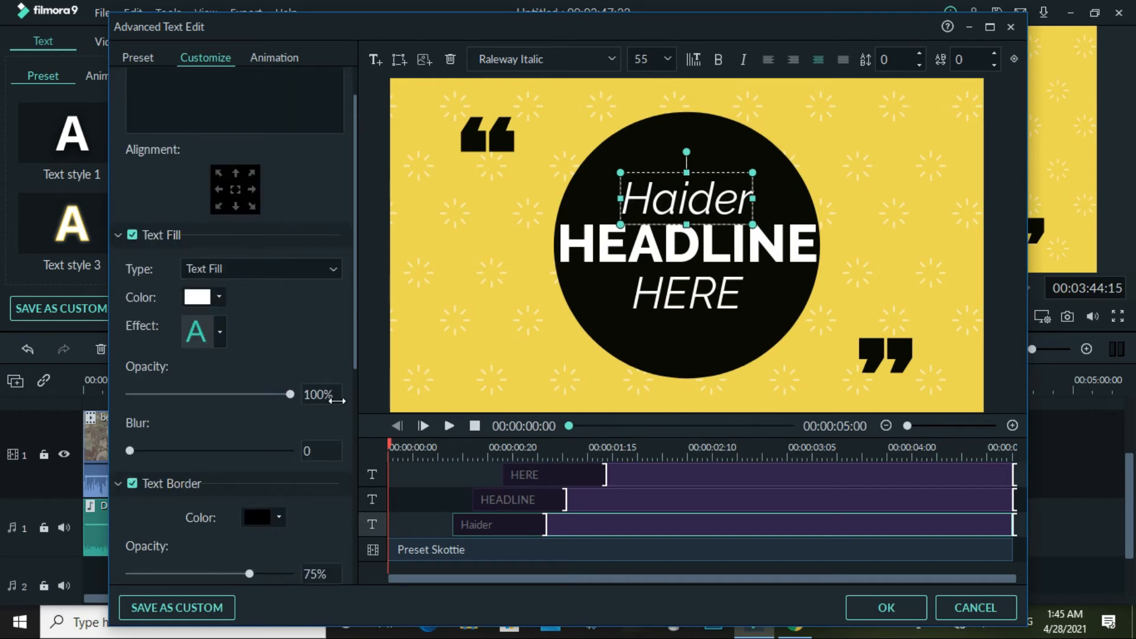
left_click(274, 523)
left_click(276, 525)
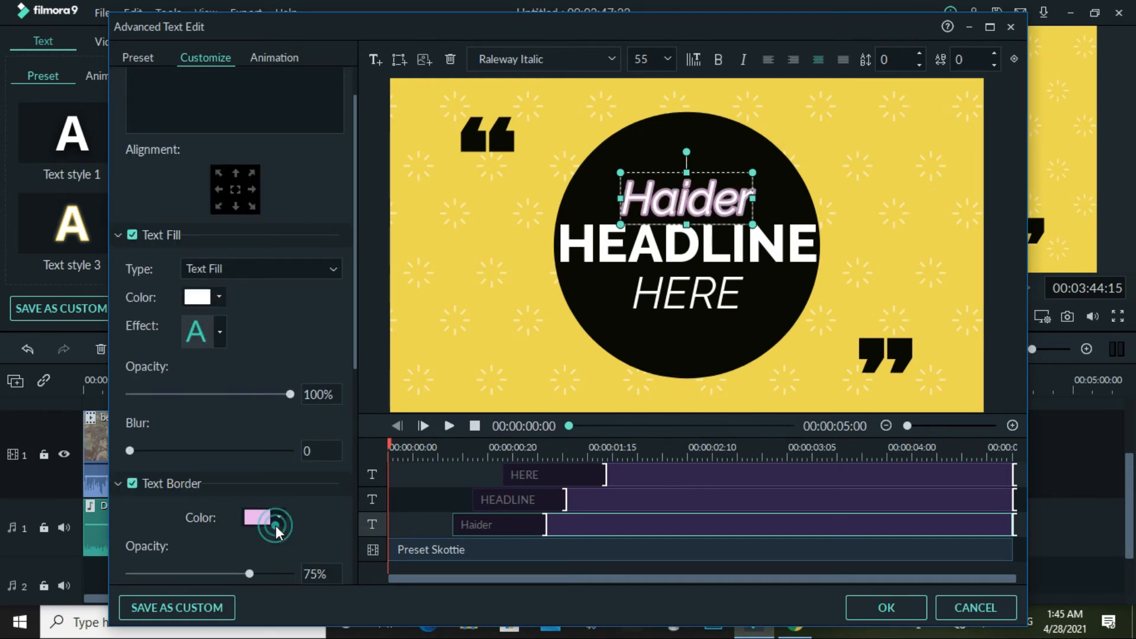
left_click(276, 525)
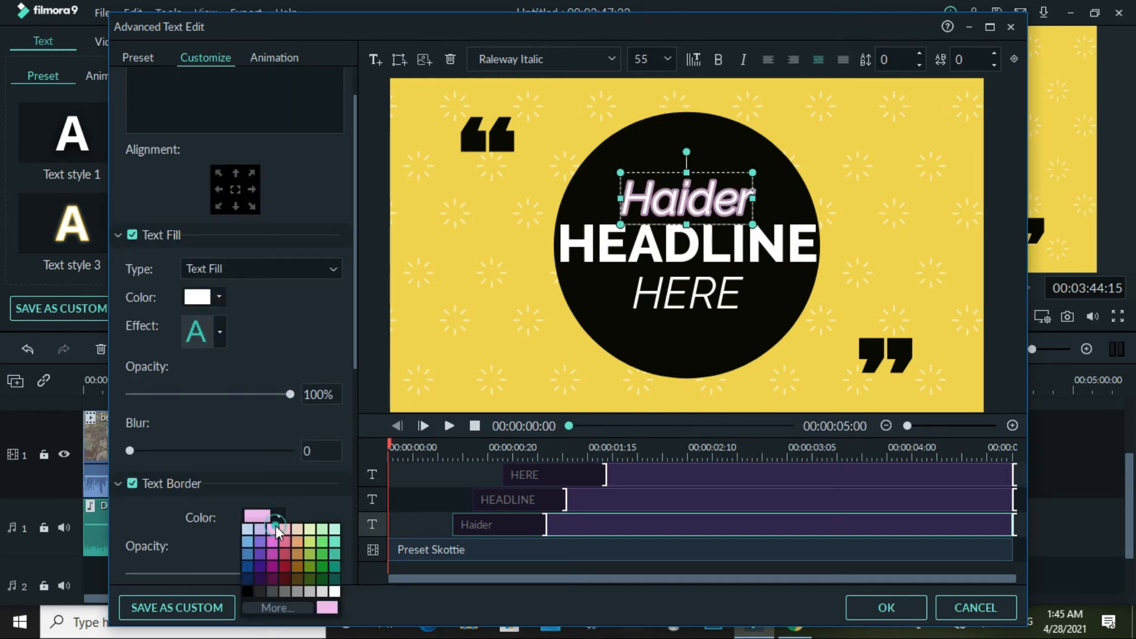
left_click(245, 527)
scroll(245, 525, "down", 3)
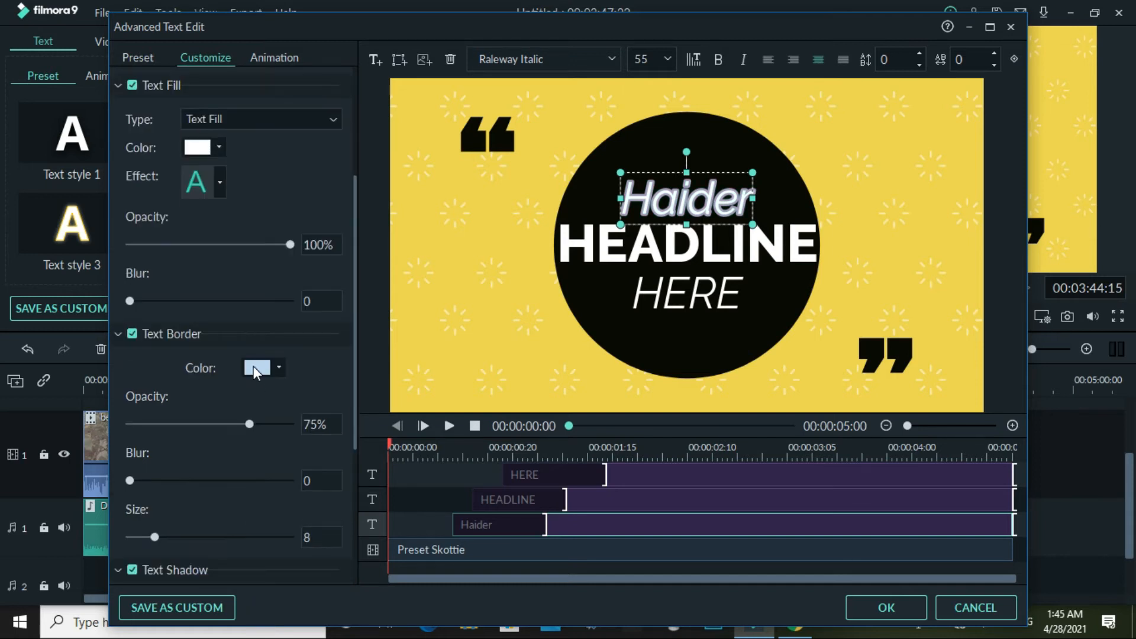
left_click(277, 368)
left_click(334, 442)
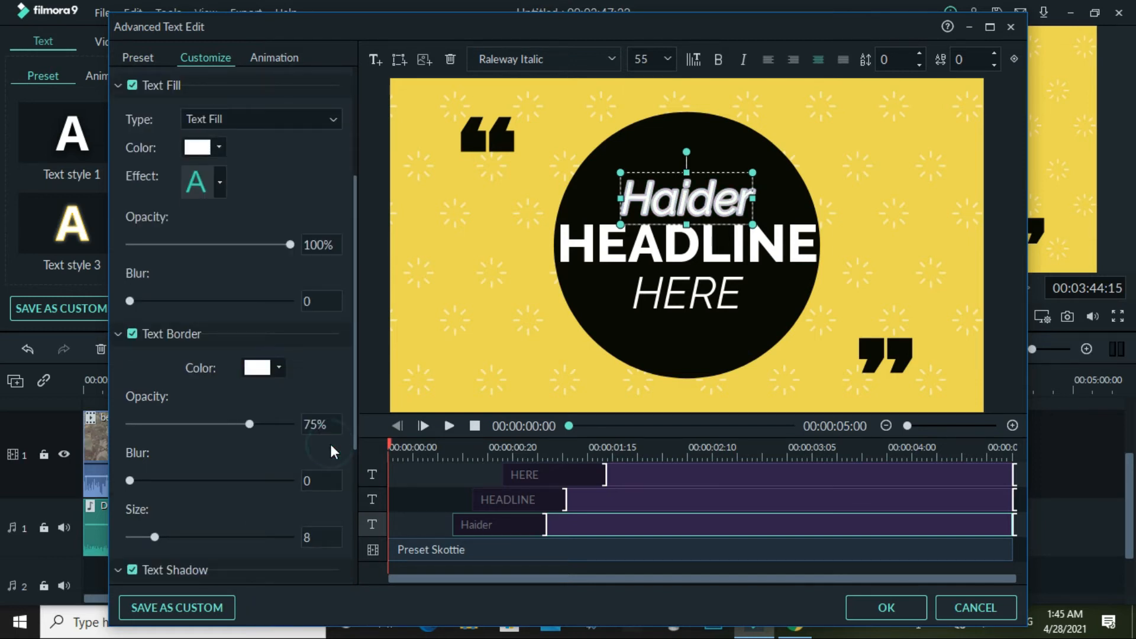
left_click(279, 370)
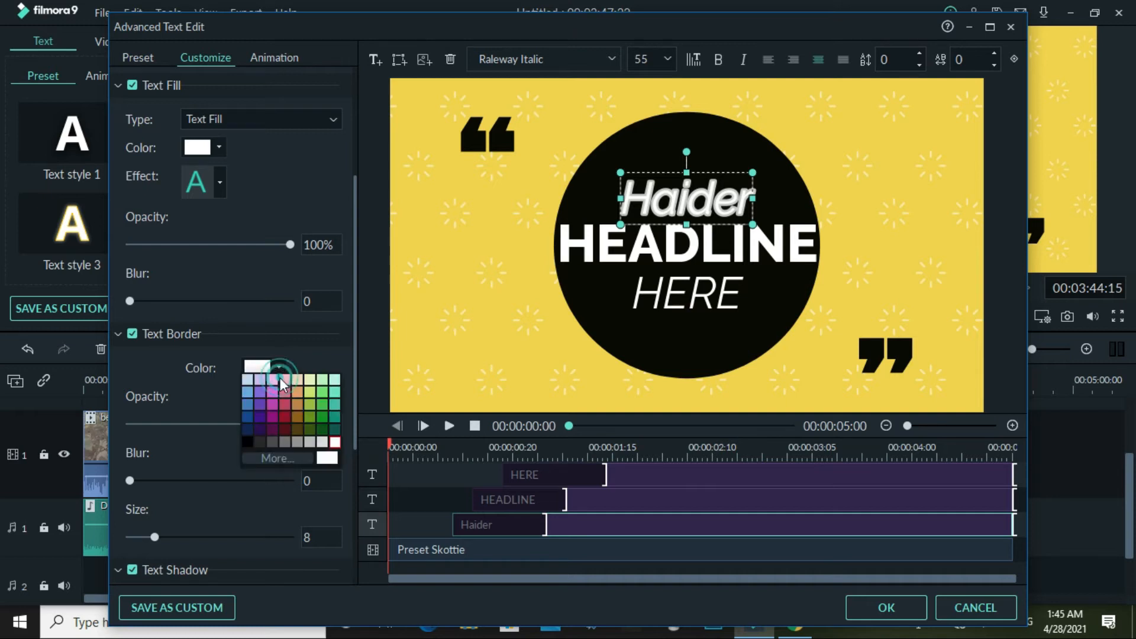
left_click(201, 430)
Lower the Haider border opacity to 10% and size to 0, then apply the edits
left_click_drag(248, 423, 116, 503)
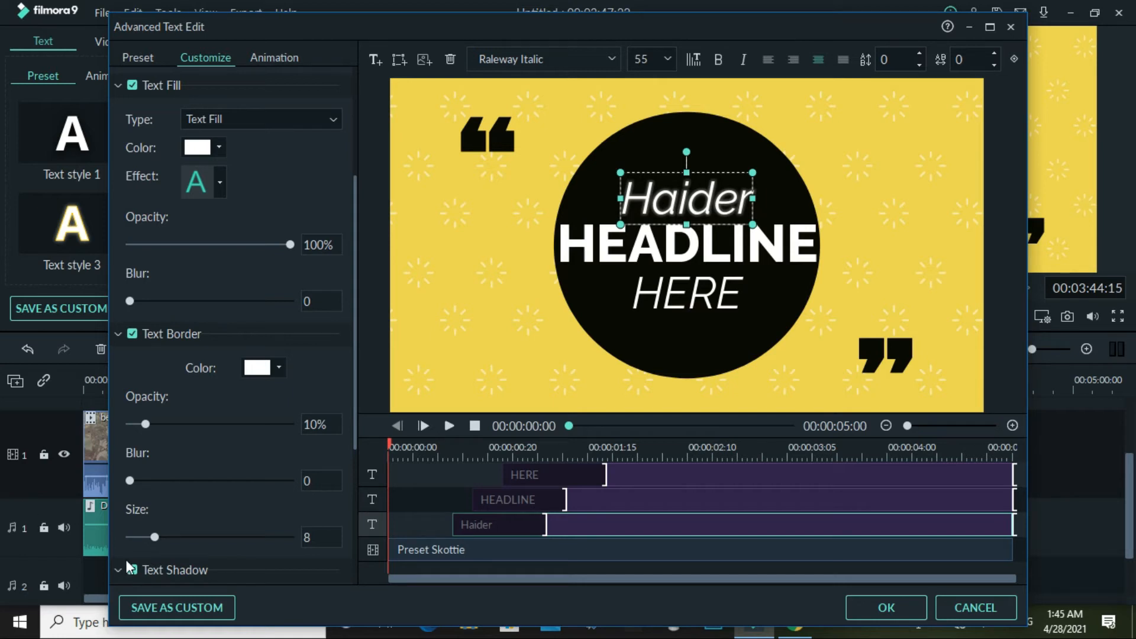
scroll(126, 559, "down", 3)
left_click_drag(153, 439, 99, 469)
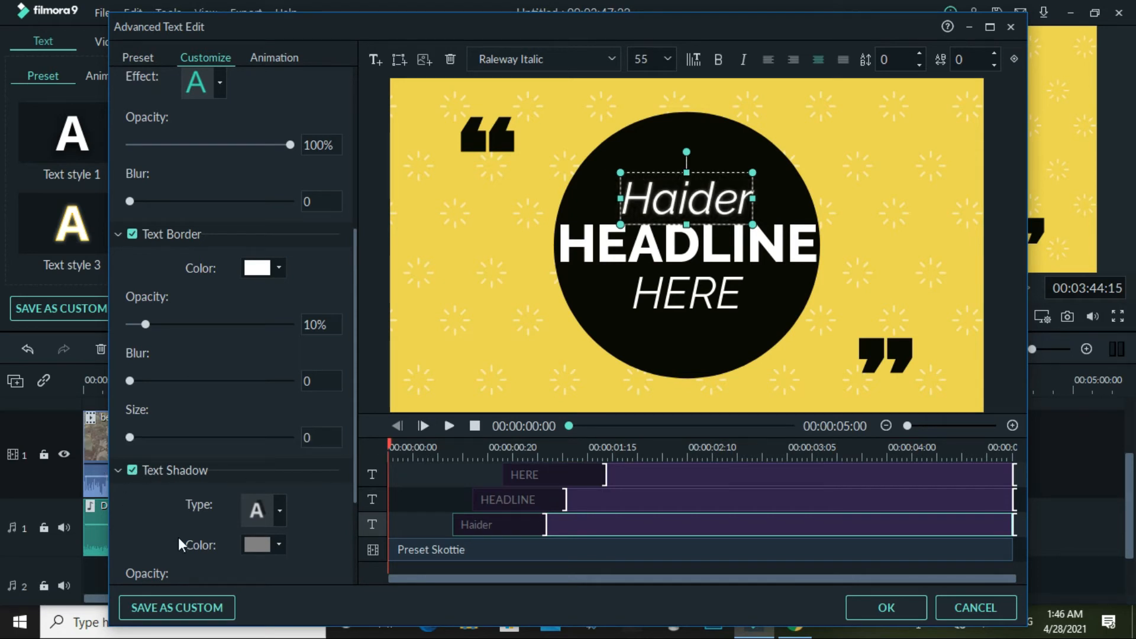
scroll(245, 495, "down", 4)
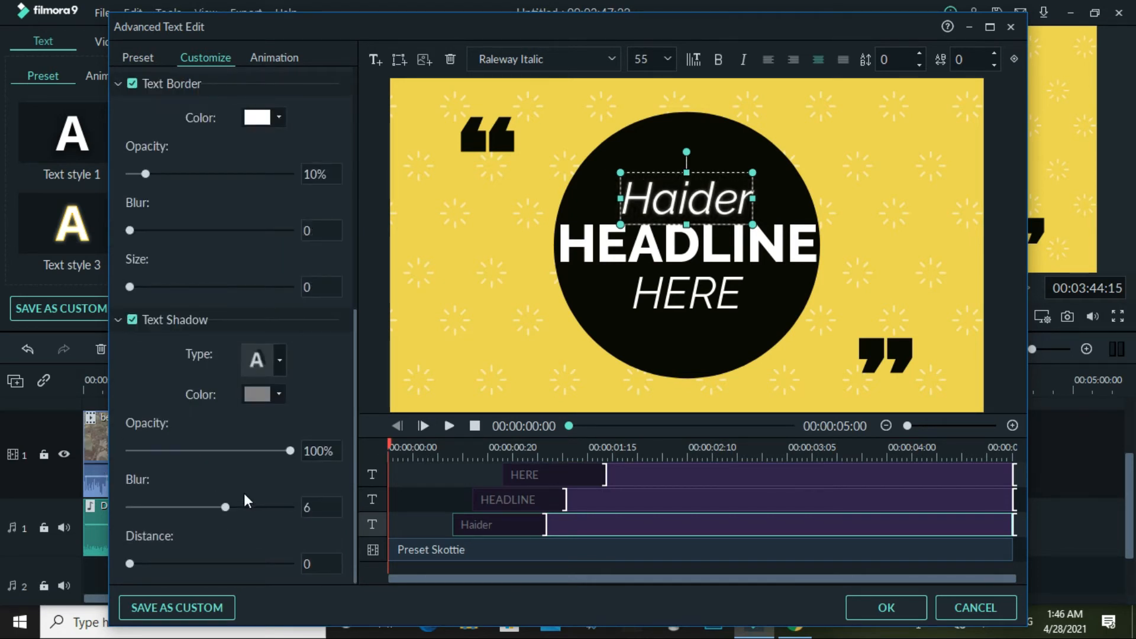
scroll(244, 499, "up", 10)
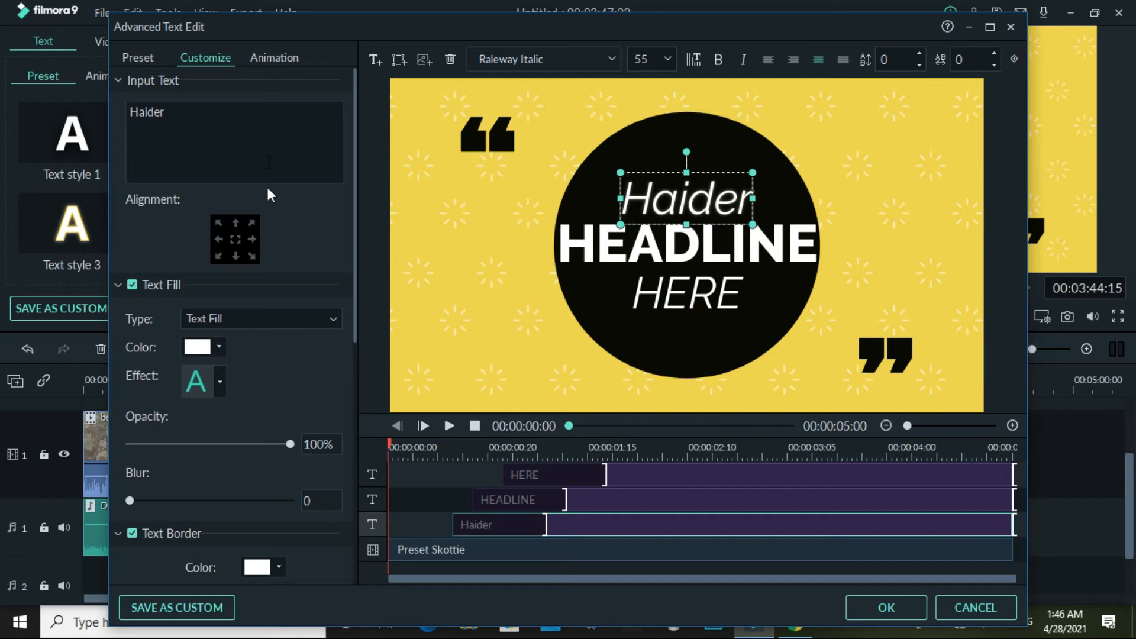
left_click(892, 603)
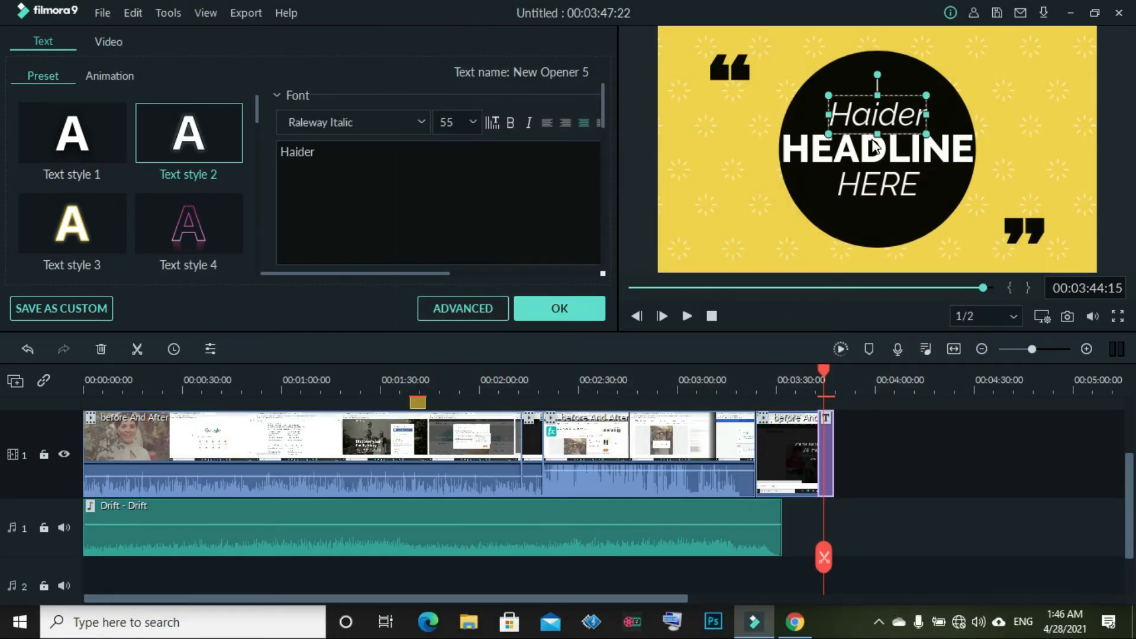
Confirm the HEADLINE and HERE title text without changes
left_click(874, 146)
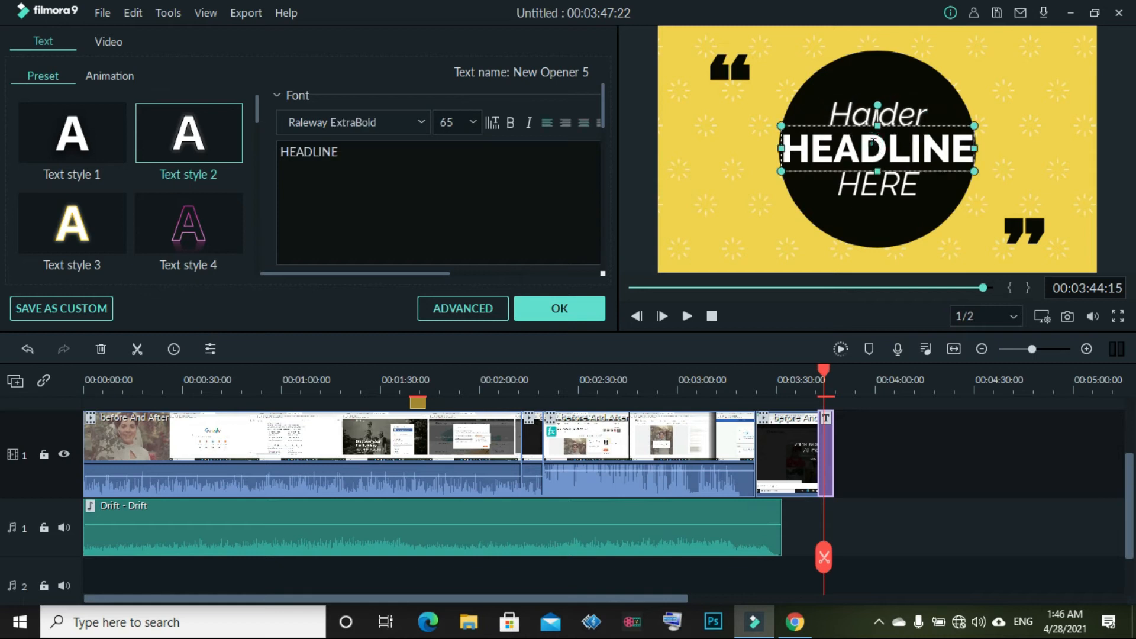
left_click(592, 318)
double_click(859, 195)
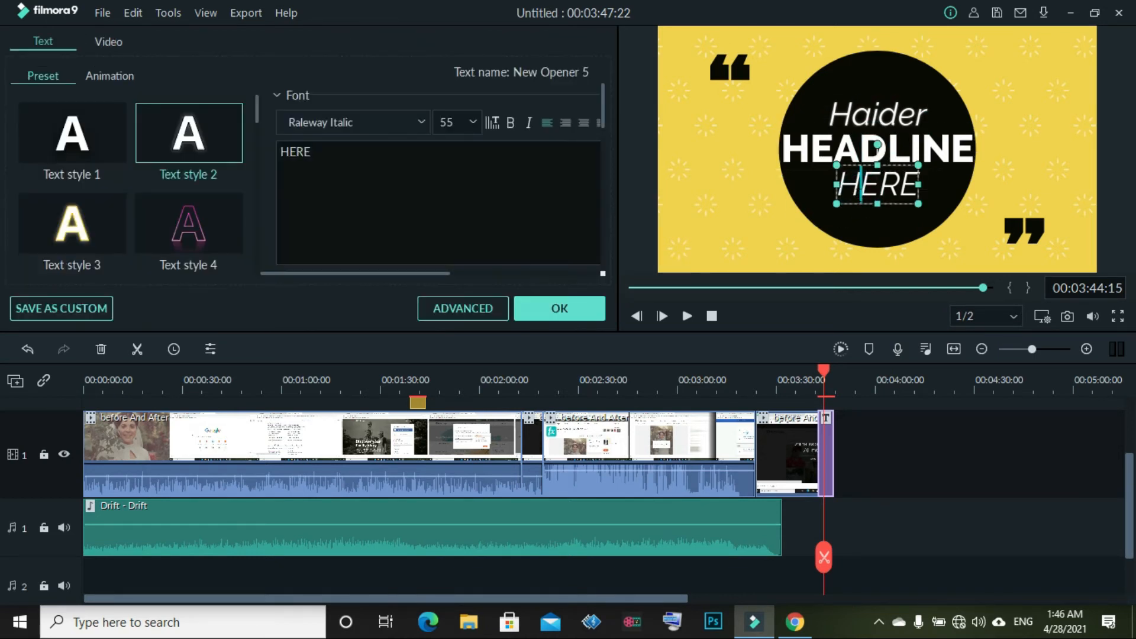
left_click(582, 309)
Play back the preview and pause on the yellow Haider HEADLINE HERE opener
left_click(685, 320)
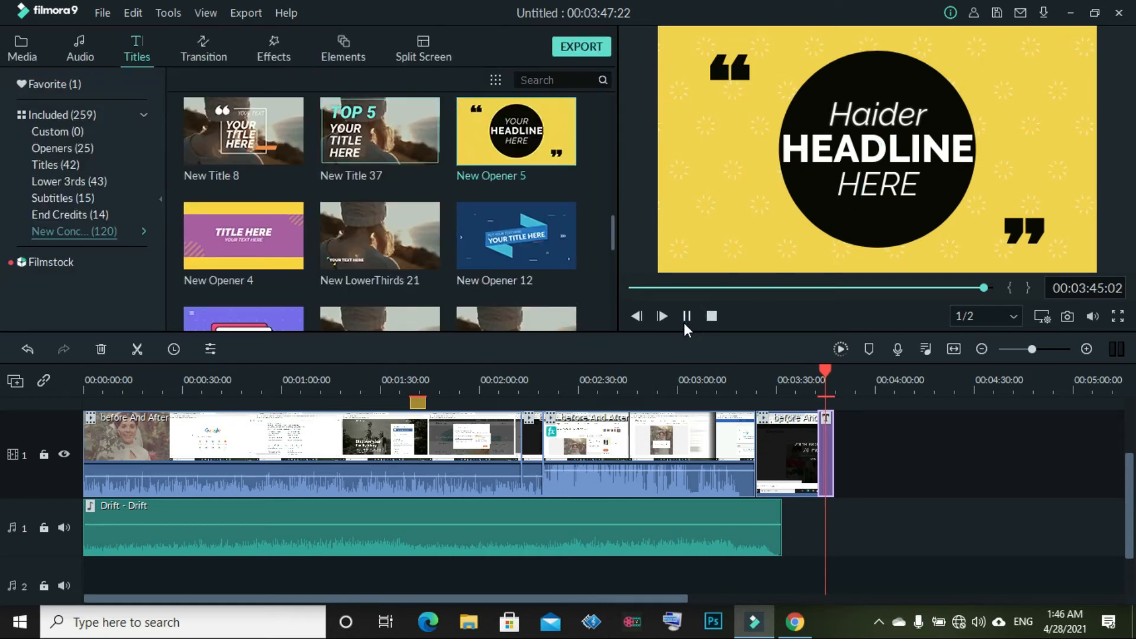
left_click(968, 290)
left_click(981, 288)
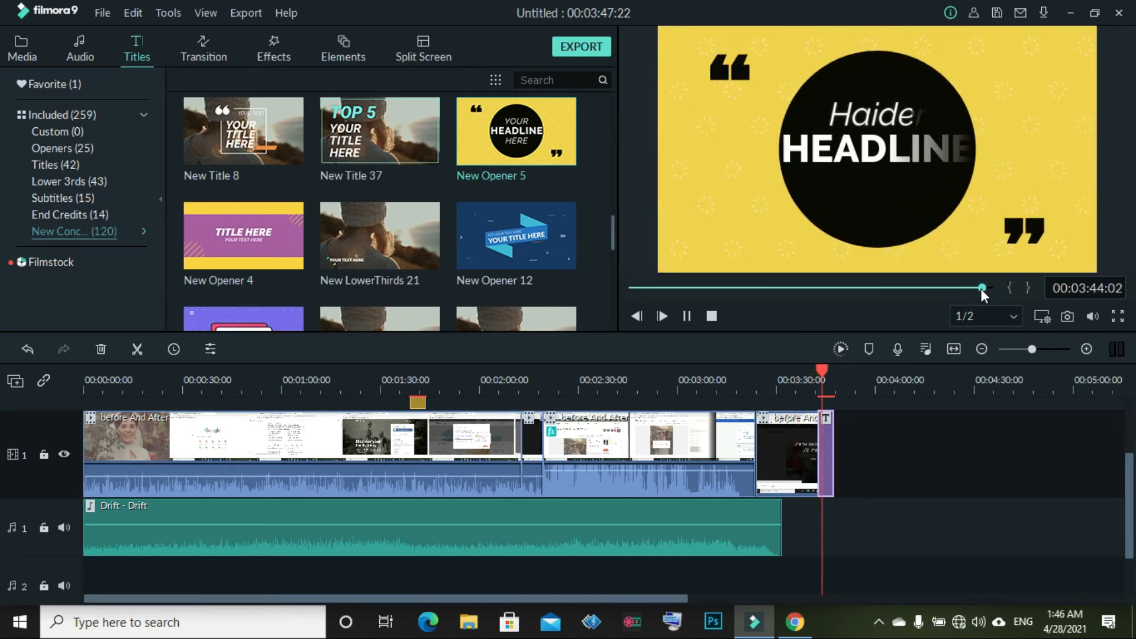
left_click(685, 316)
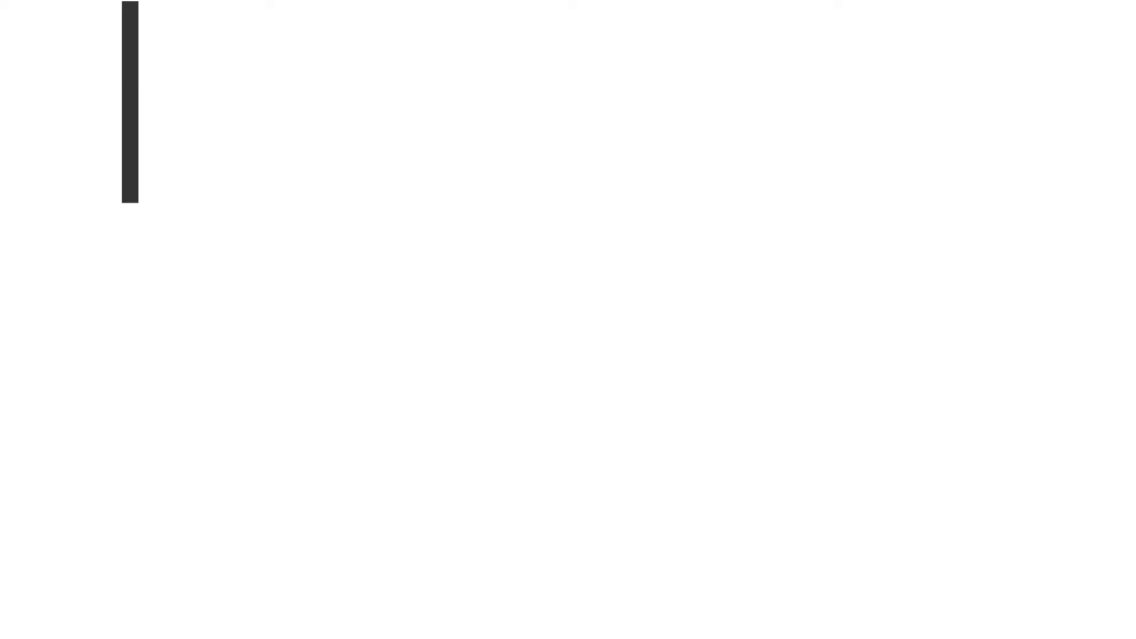
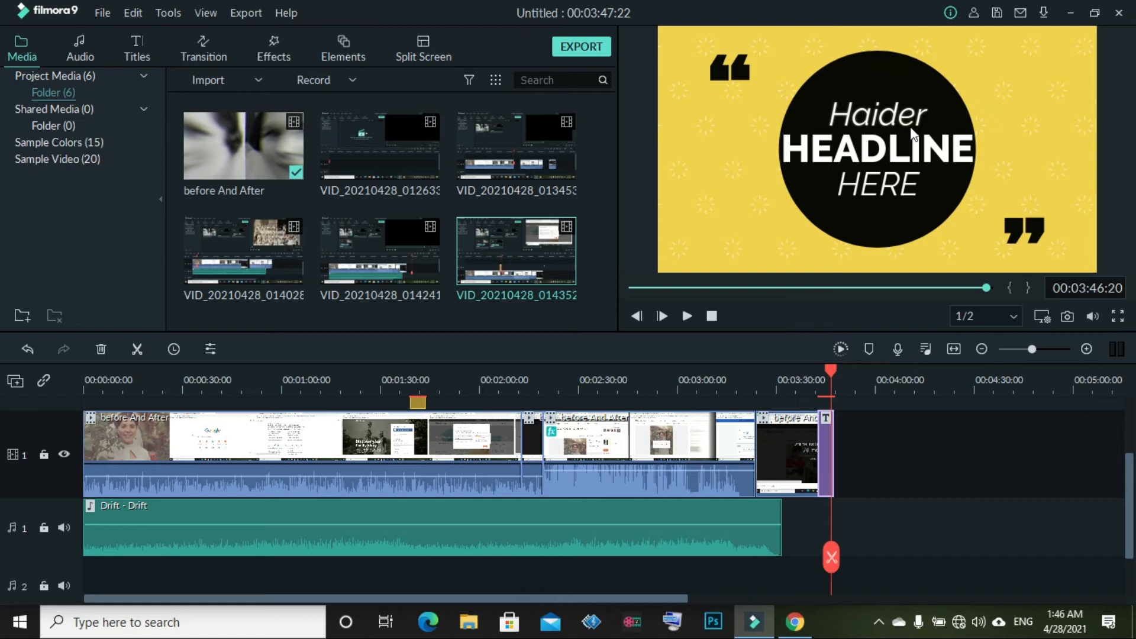
Try Cinema style and Drop1 on the HEADLINE title, then settle on Evaporate
scroll(893, 516, "up", 3)
scroll(878, 510, "down", 1)
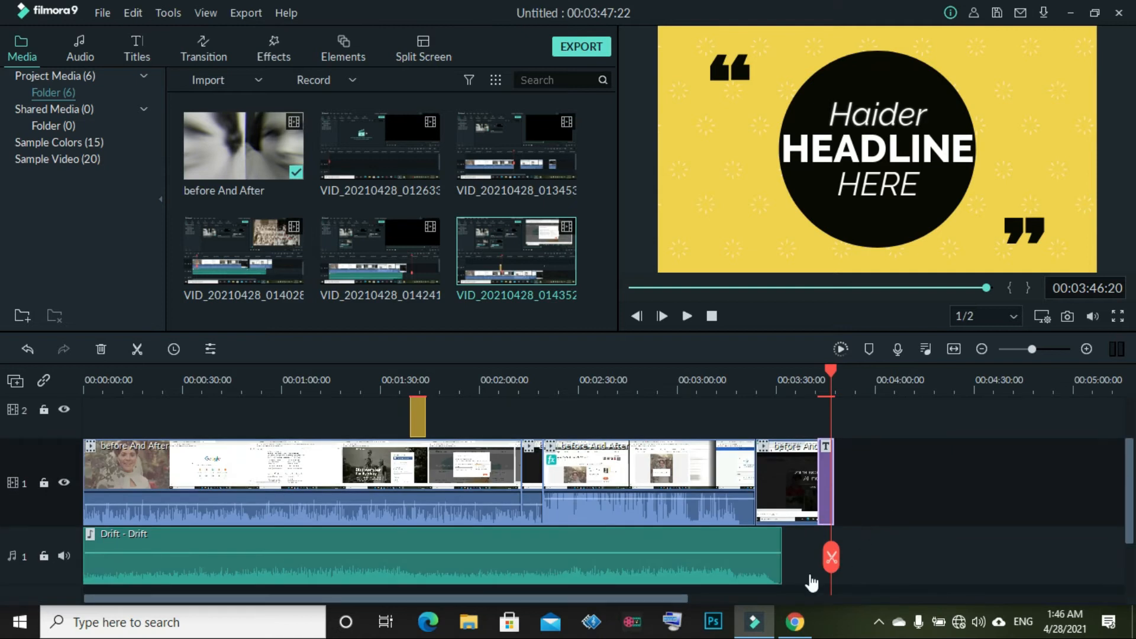
left_click_drag(833, 571, 828, 450)
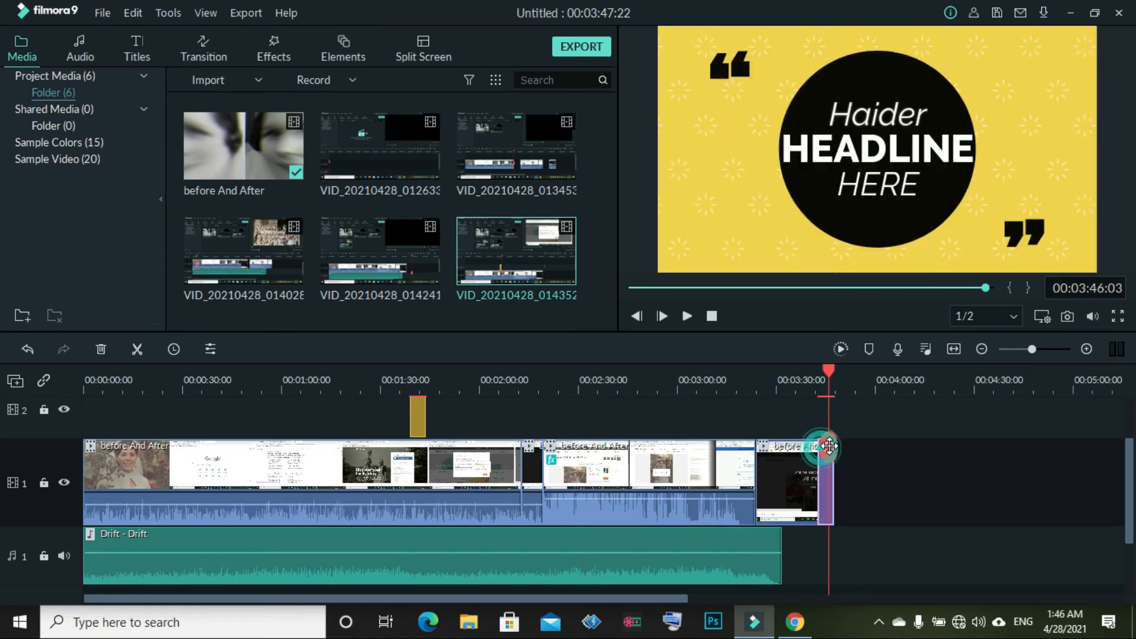
double_click(870, 139)
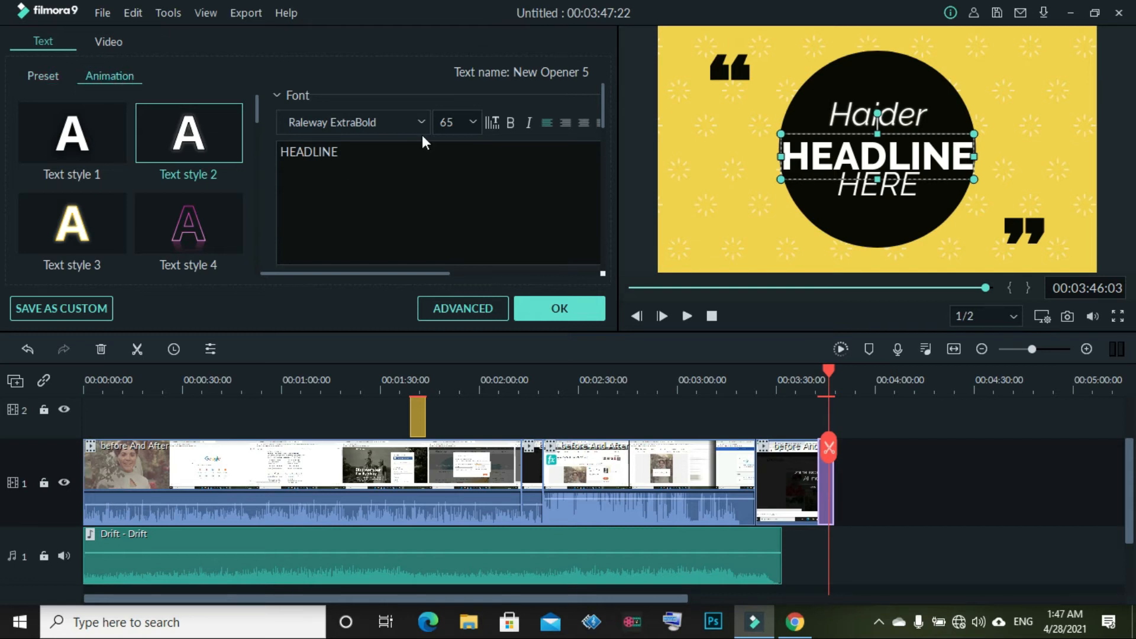
left_click(211, 200)
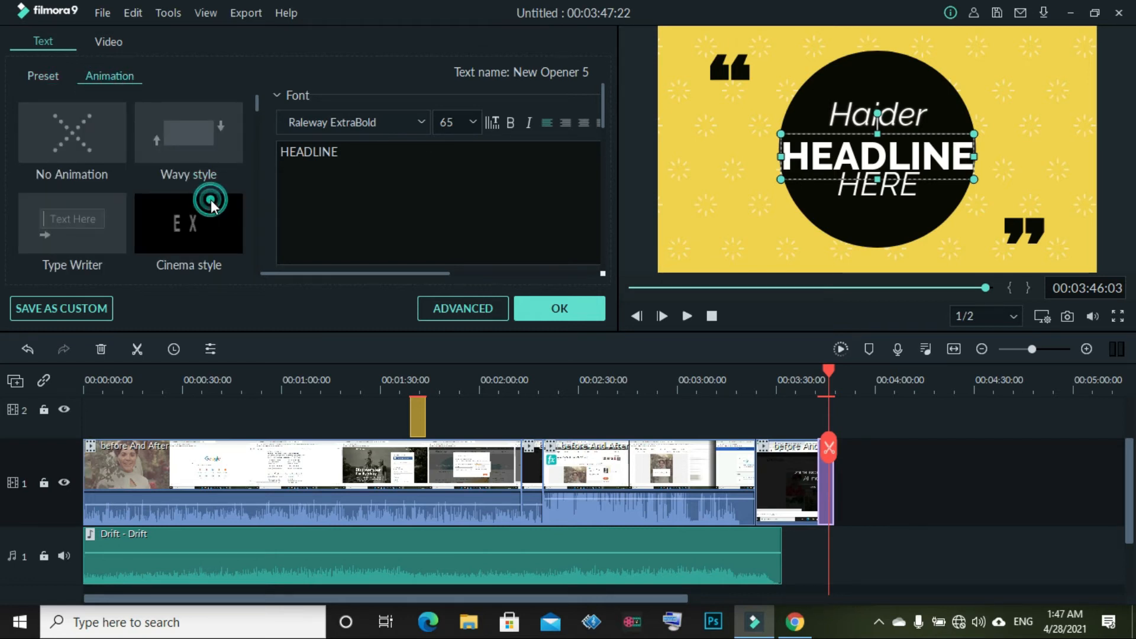
scroll(184, 225, "down", 3)
scroll(183, 226, "down", 2)
left_click(183, 226)
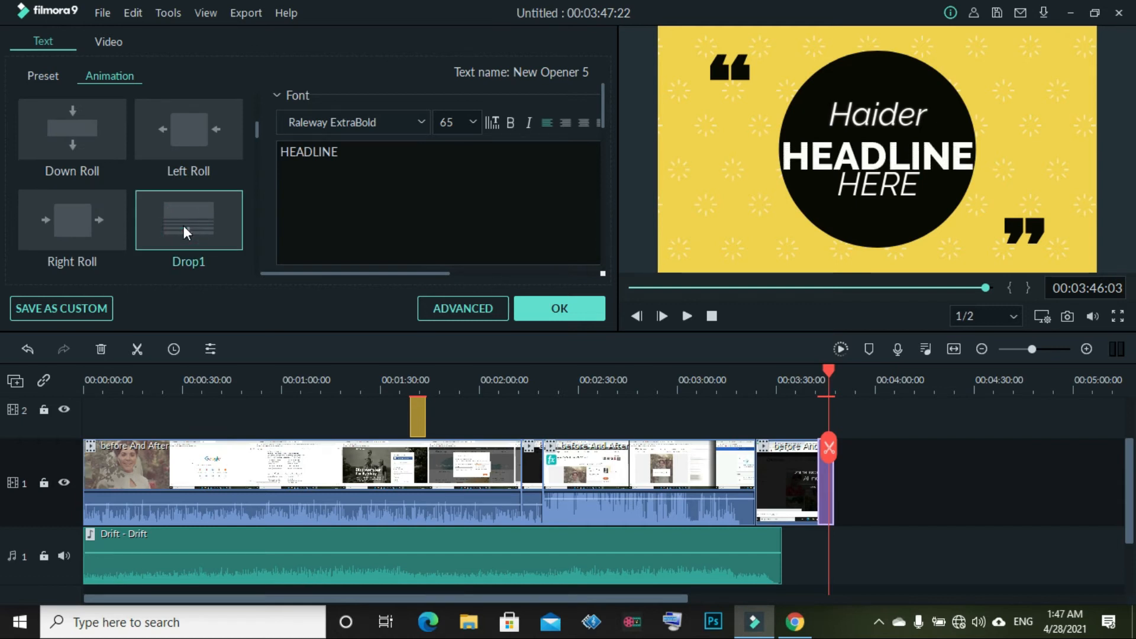
scroll(183, 225, "down", 2)
left_click(183, 226)
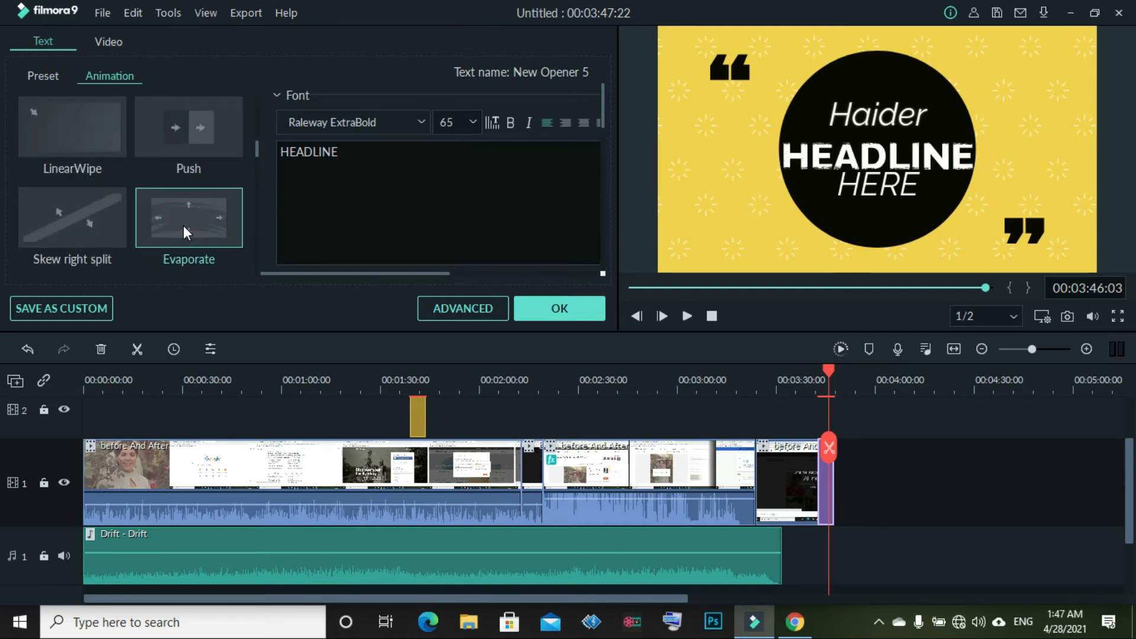
left_click(529, 304)
left_click(805, 447)
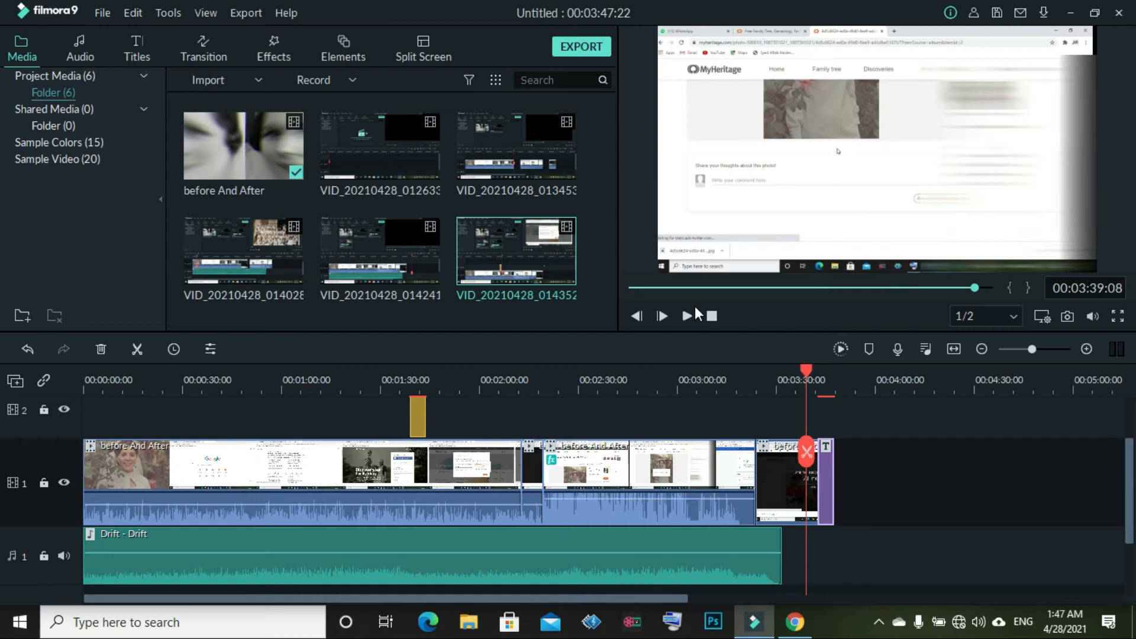
left_click(688, 315)
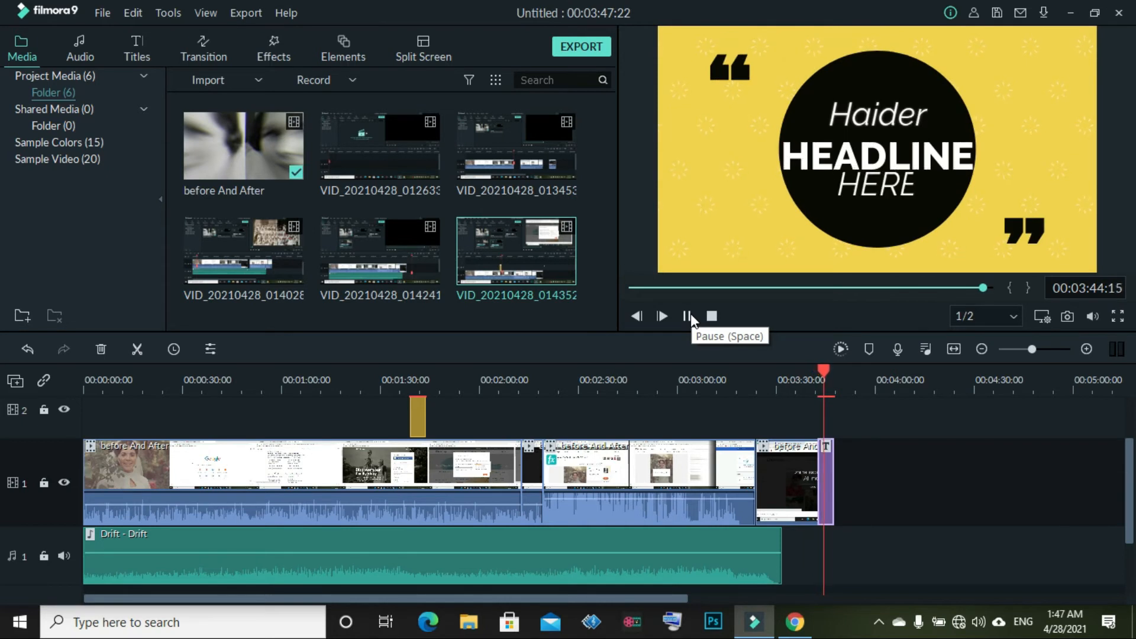
left_click(690, 317)
left_click(829, 454)
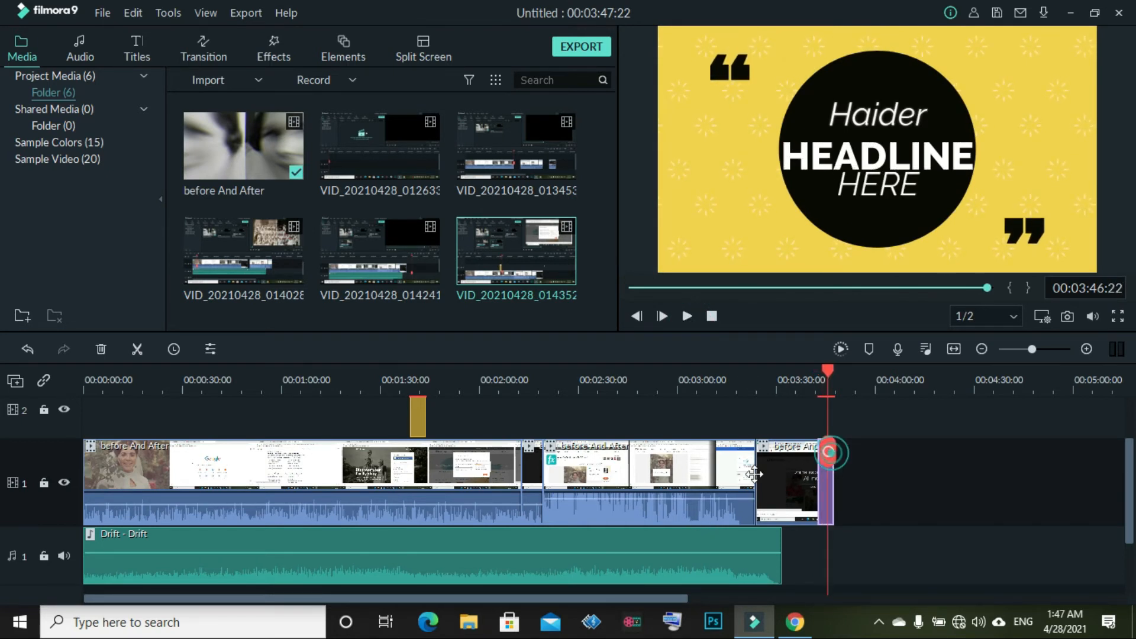
left_click(571, 473)
left_click(369, 482)
left_click(406, 474)
left_click(593, 504)
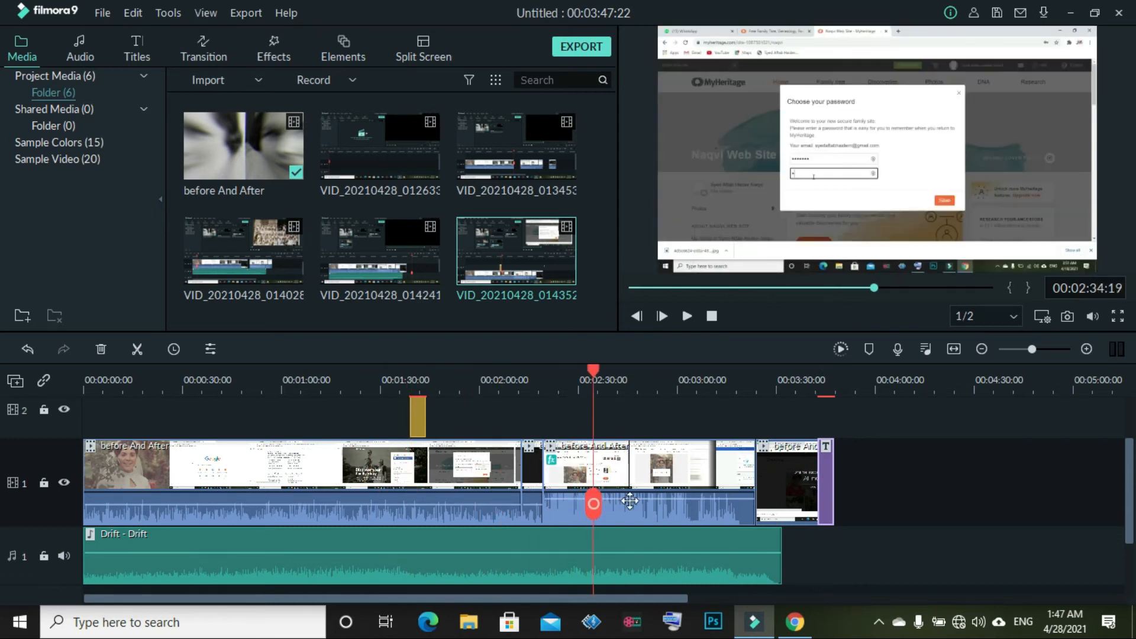
left_click(645, 495)
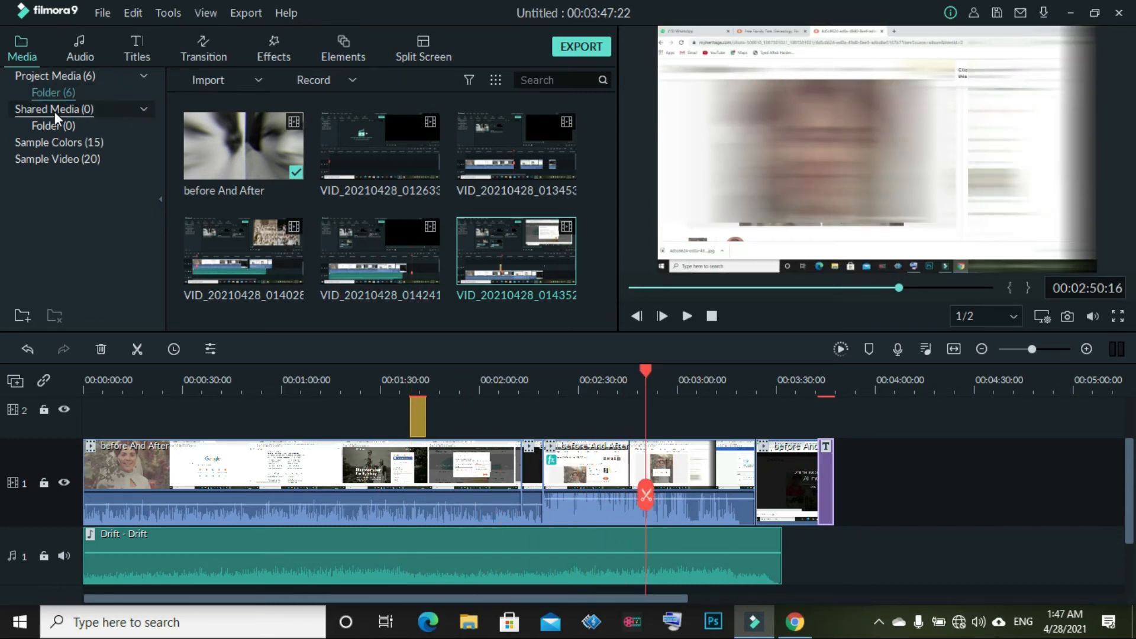
Drop a White sample colour clip onto track 2 near 3:15
left_click(56, 141)
left_click_drag(350, 126, 747, 415)
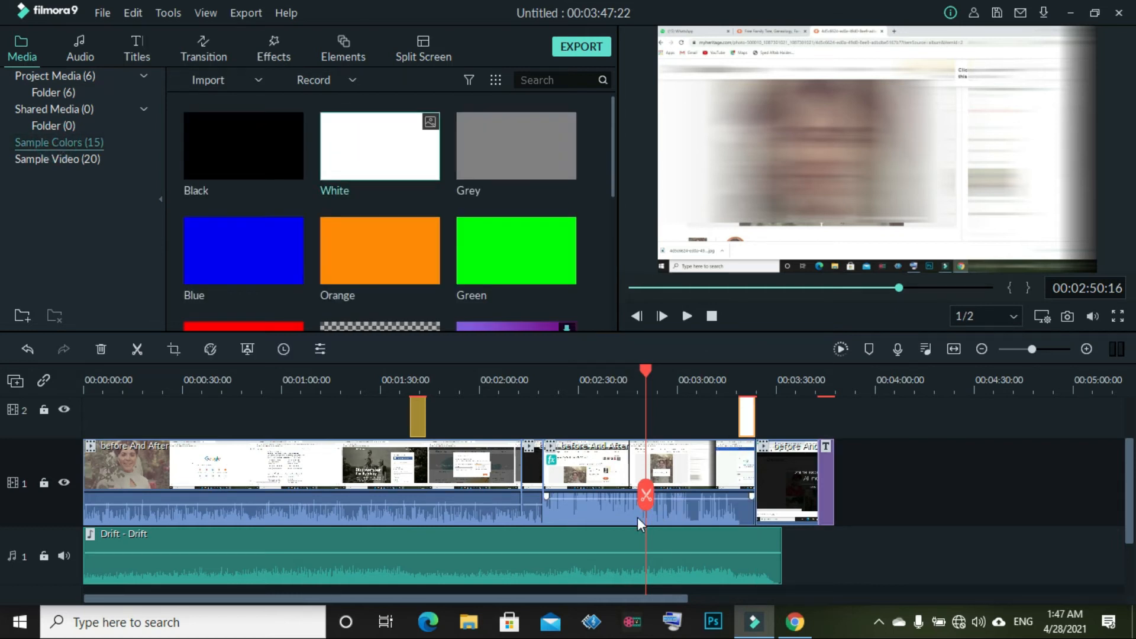
left_click_drag(644, 505, 737, 438)
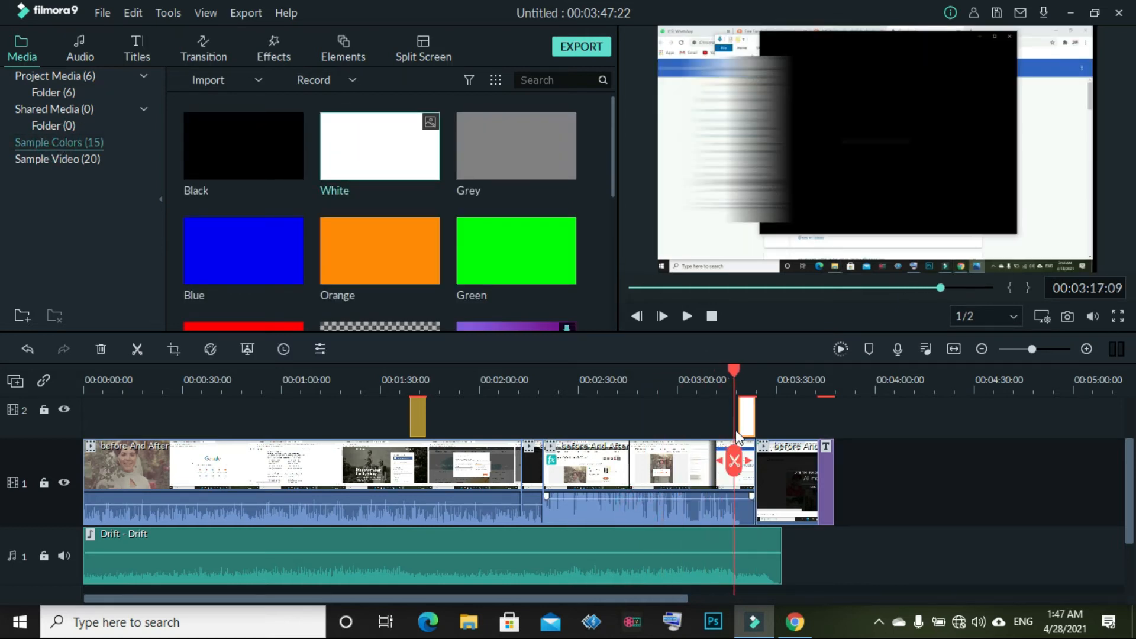
Give the white clip the Zoom in to the right motion after trying Wham!
double_click(748, 412)
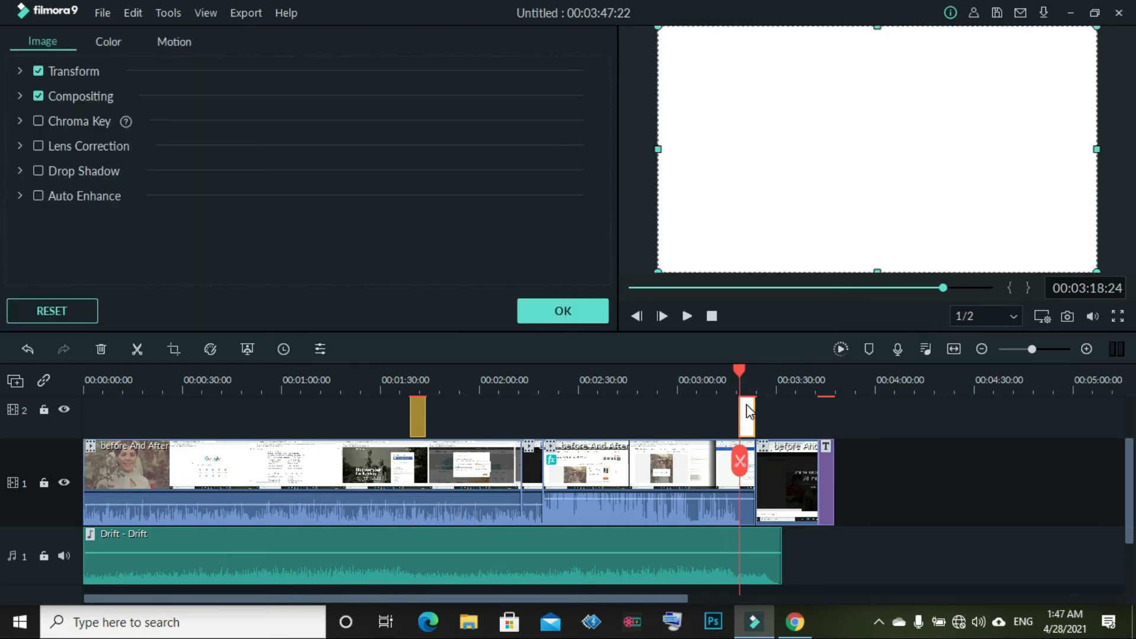
left_click(159, 41)
scroll(201, 127, "down", 10)
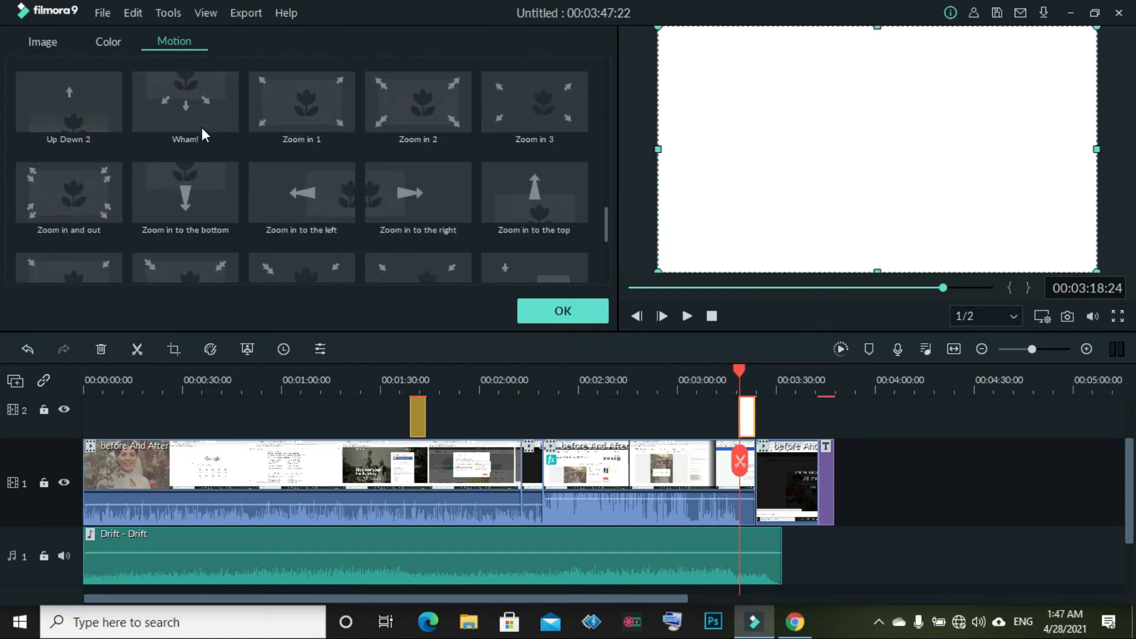
left_click(212, 106)
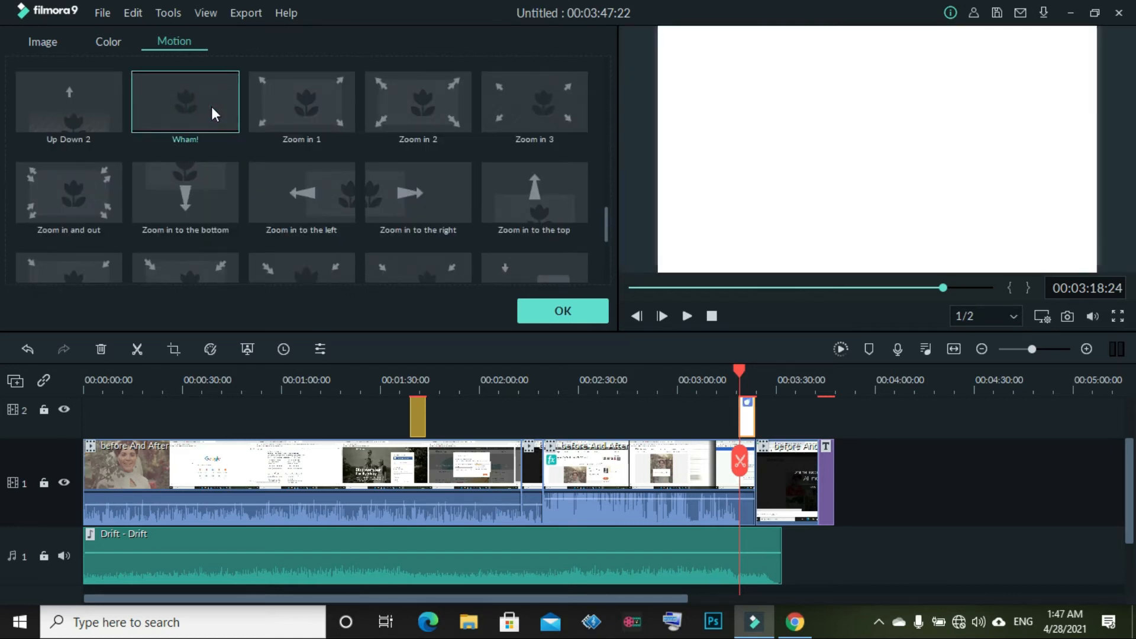
left_click(454, 197)
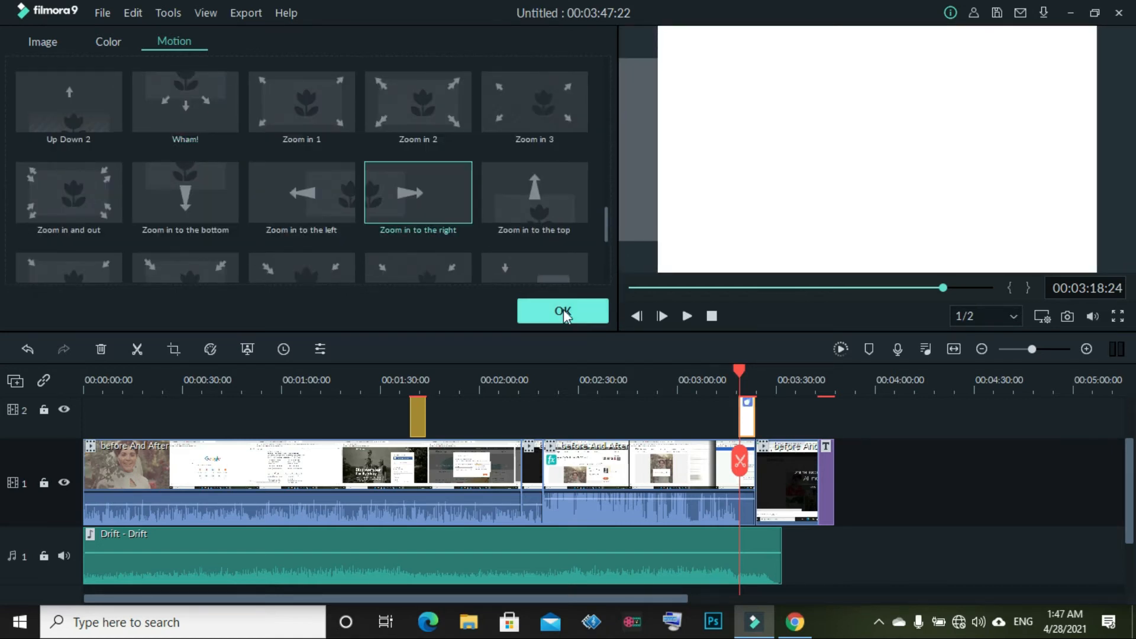
left_click(561, 311)
Move the white clip up to track 3, then back down to track 2
mouse_move(747, 409)
left_mouse_down()
mouse_move(761, 398)
mouse_move(763, 413)
left_mouse_up()
left_click(763, 486)
left_click(762, 544)
left_click_drag(760, 466, 759, 537)
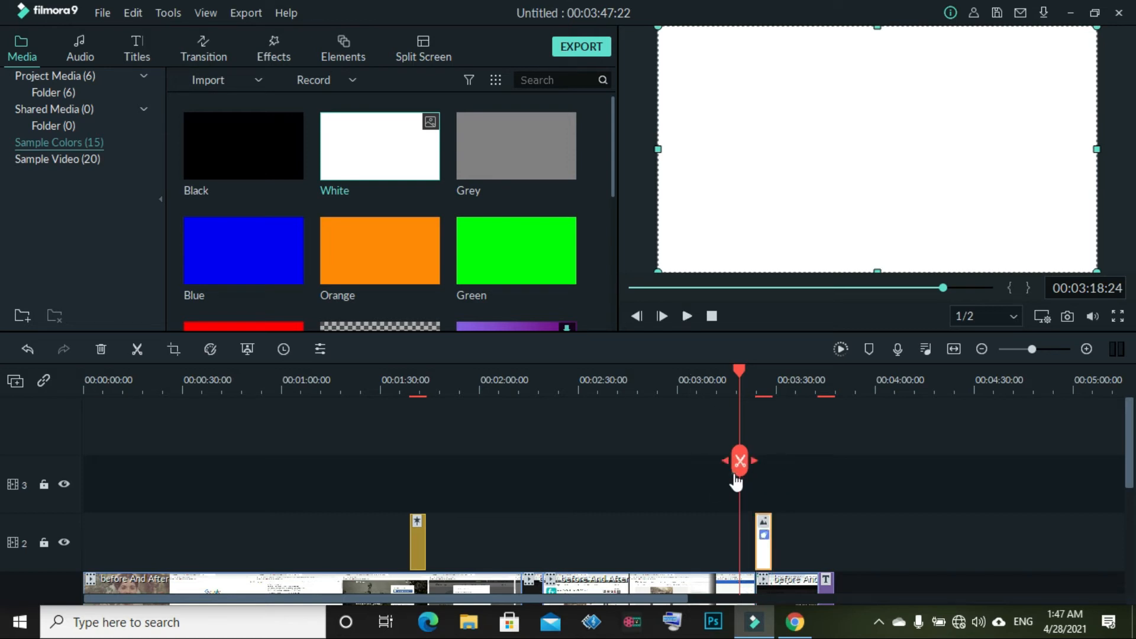
left_click_drag(737, 483, 752, 482)
Preview the white clip's zoom motion, then return the playhead to about 1:17
left_click(687, 316)
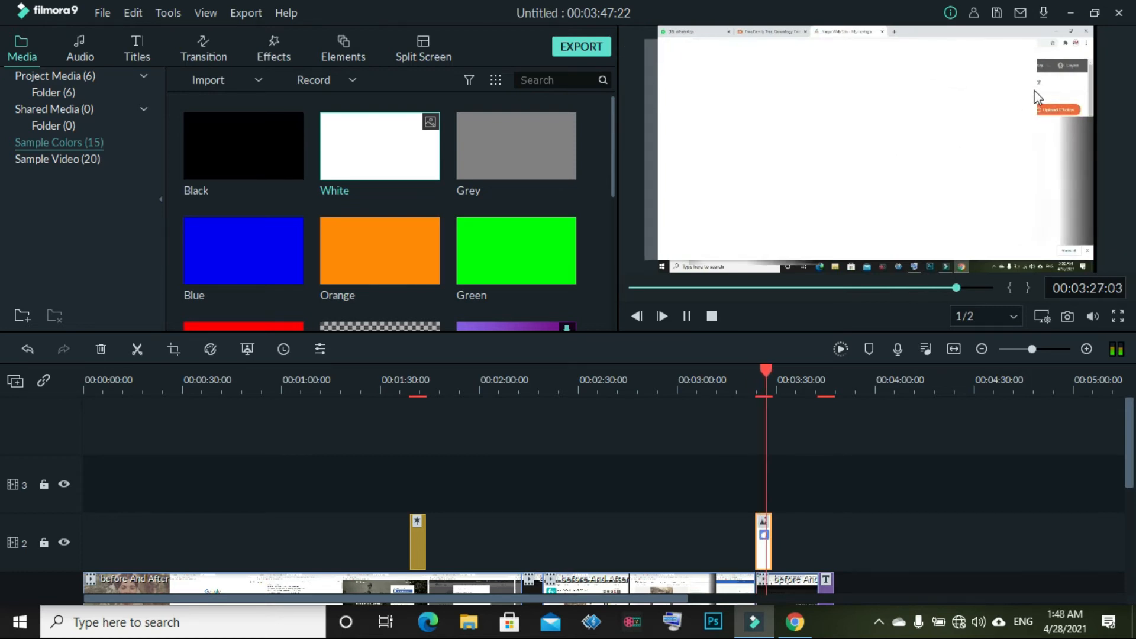
left_click(686, 315)
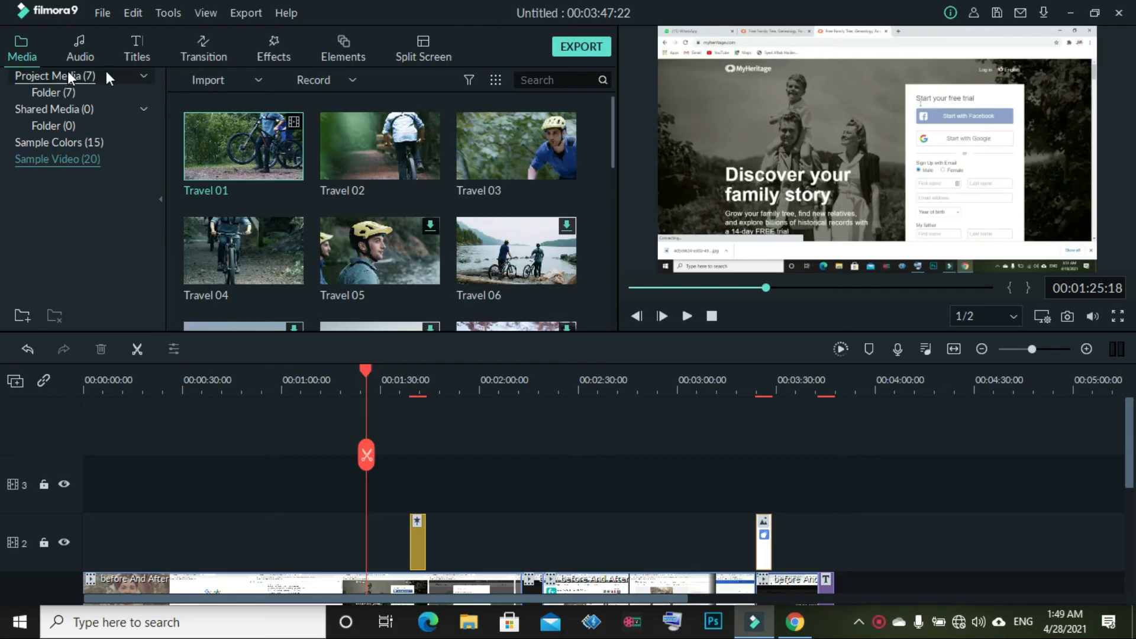
scroll(272, 268, "down", 10)
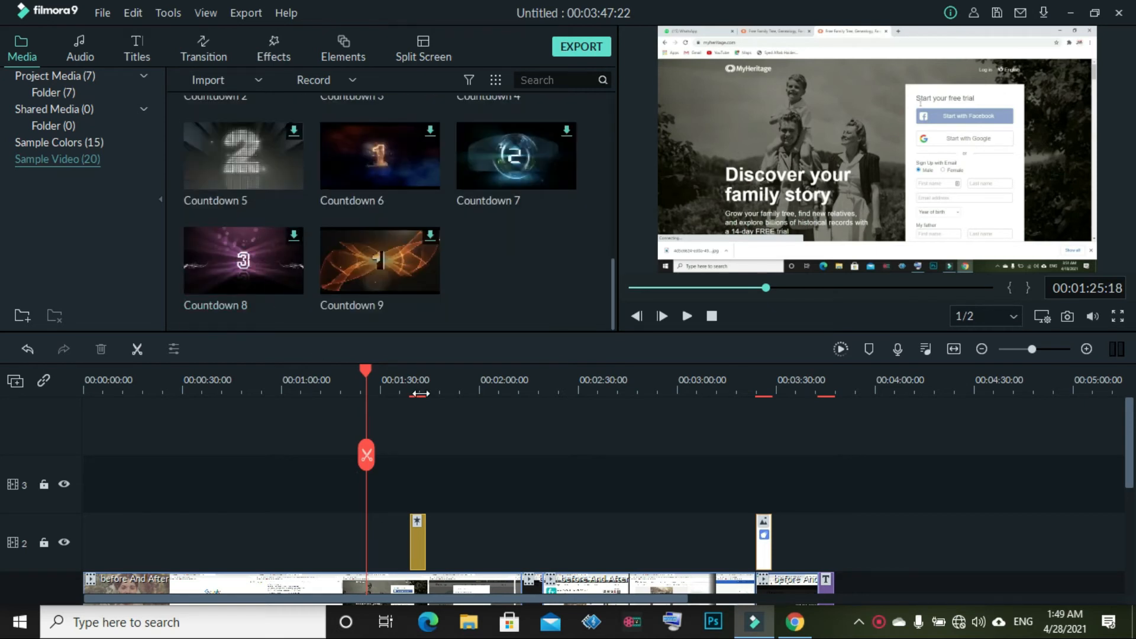
scroll(421, 394, "down", 3)
scroll(420, 393, "up", 1)
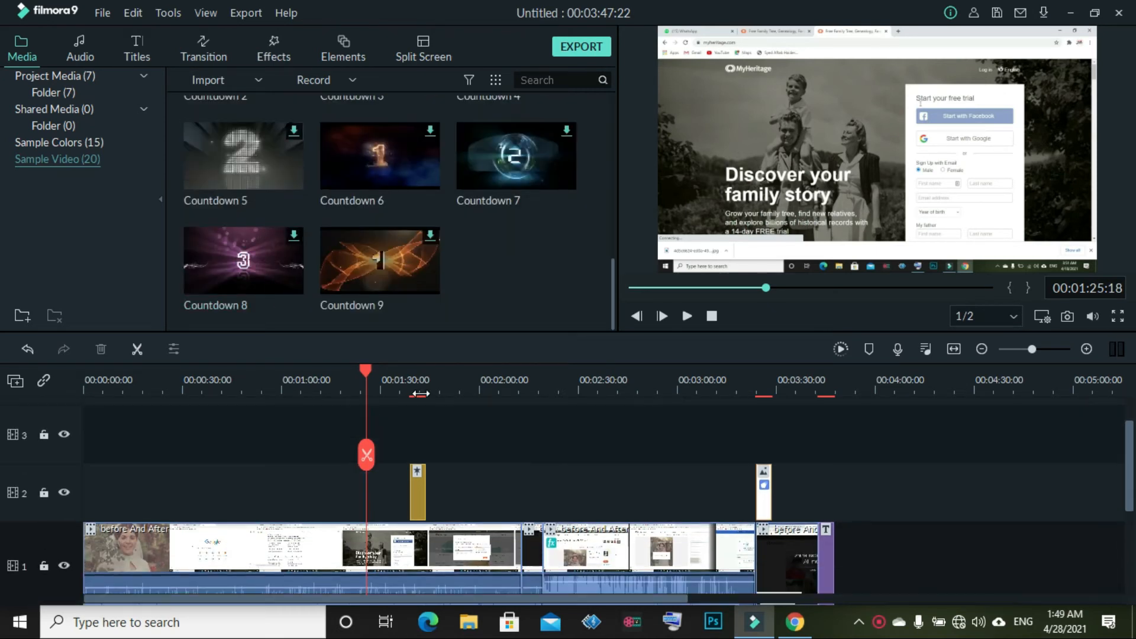
mouse_move(363, 455)
left_mouse_down()
mouse_move(333, 448)
mouse_move(358, 453)
left_mouse_up()
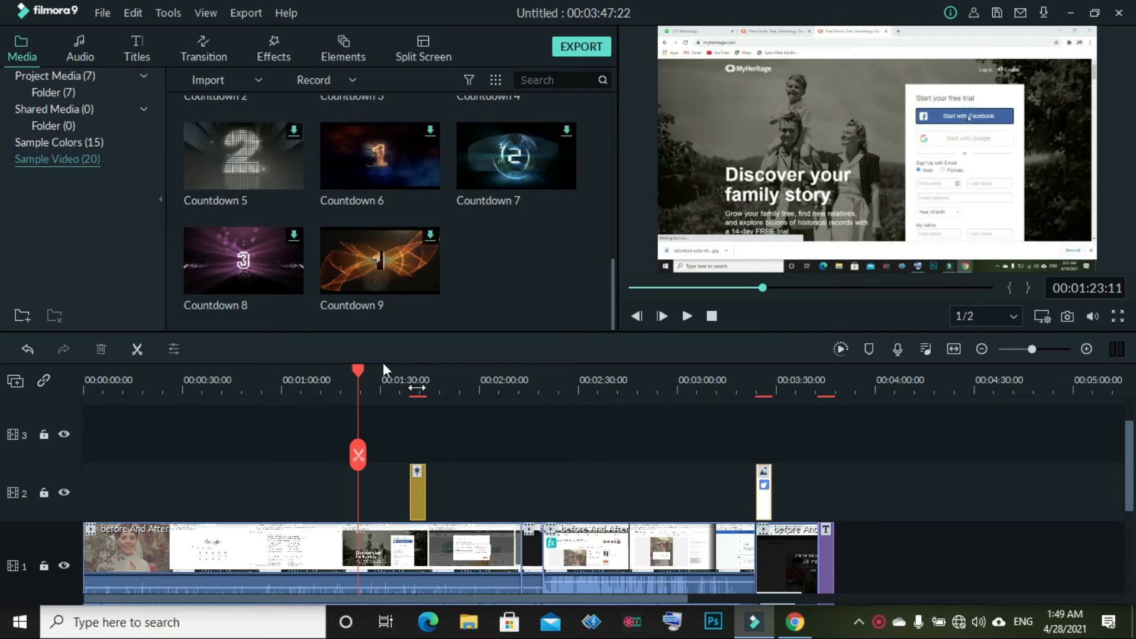
scroll(403, 513, "up", 1)
Place the Travel 01 sample clip on track 2 around 1:30 and preview it
scroll(412, 260, "up", 5)
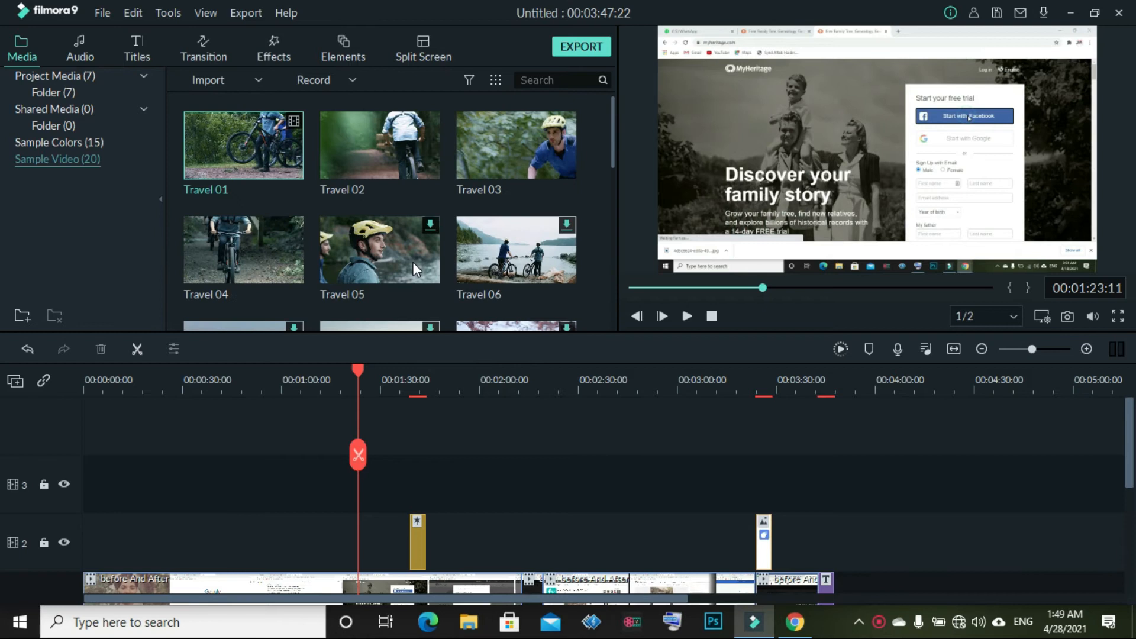
left_click_drag(262, 145, 388, 551)
left_click_drag(355, 464, 388, 443)
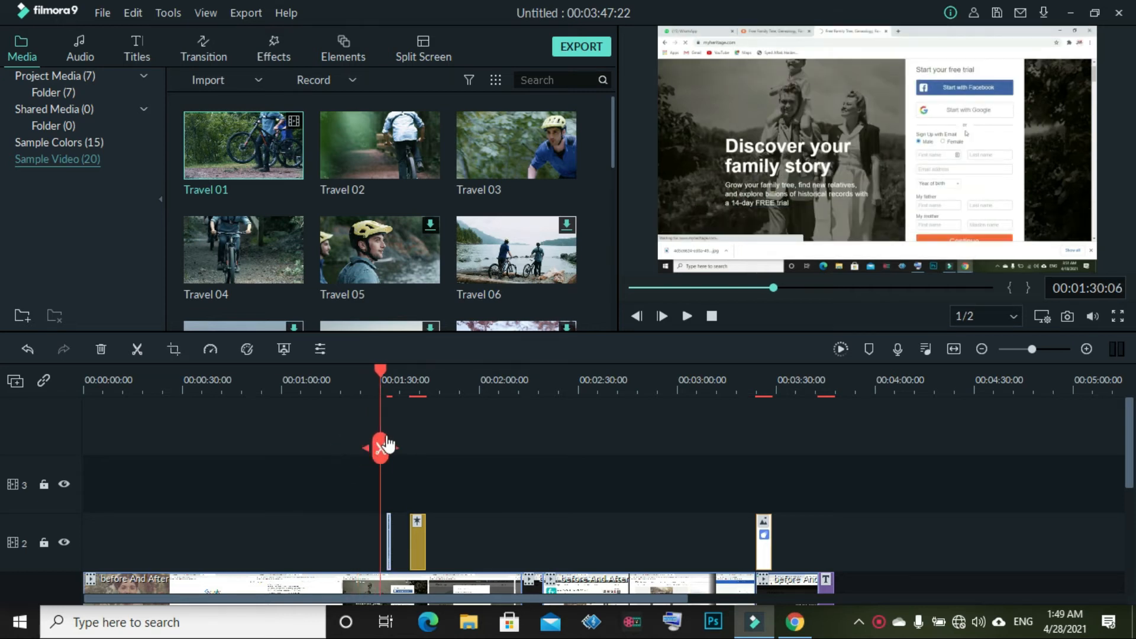
left_click(687, 316)
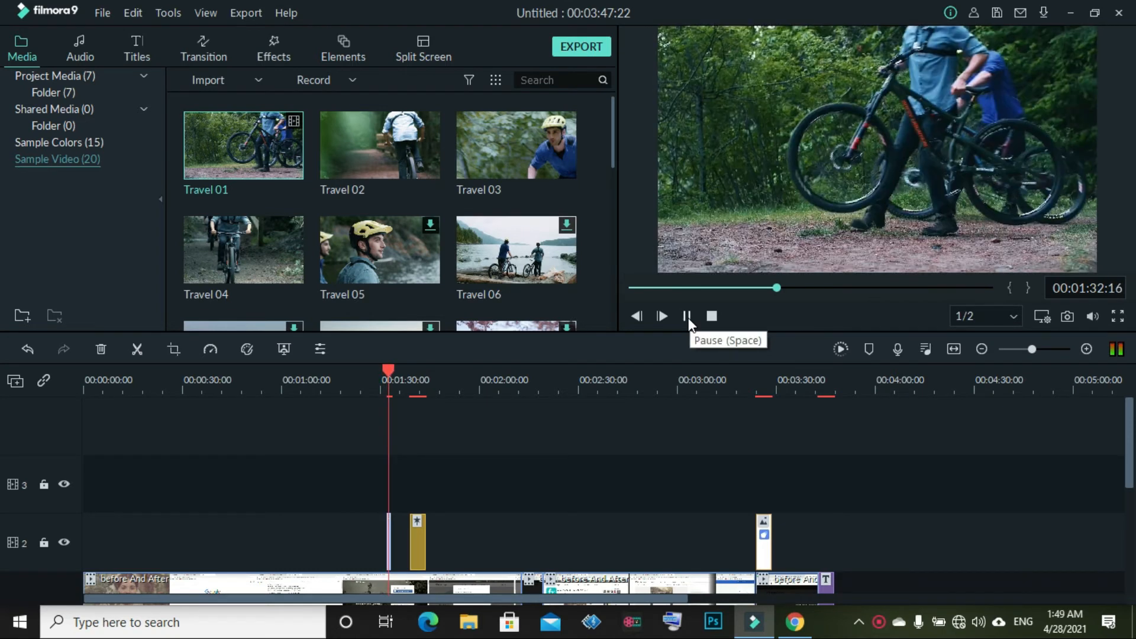
left_click(687, 316)
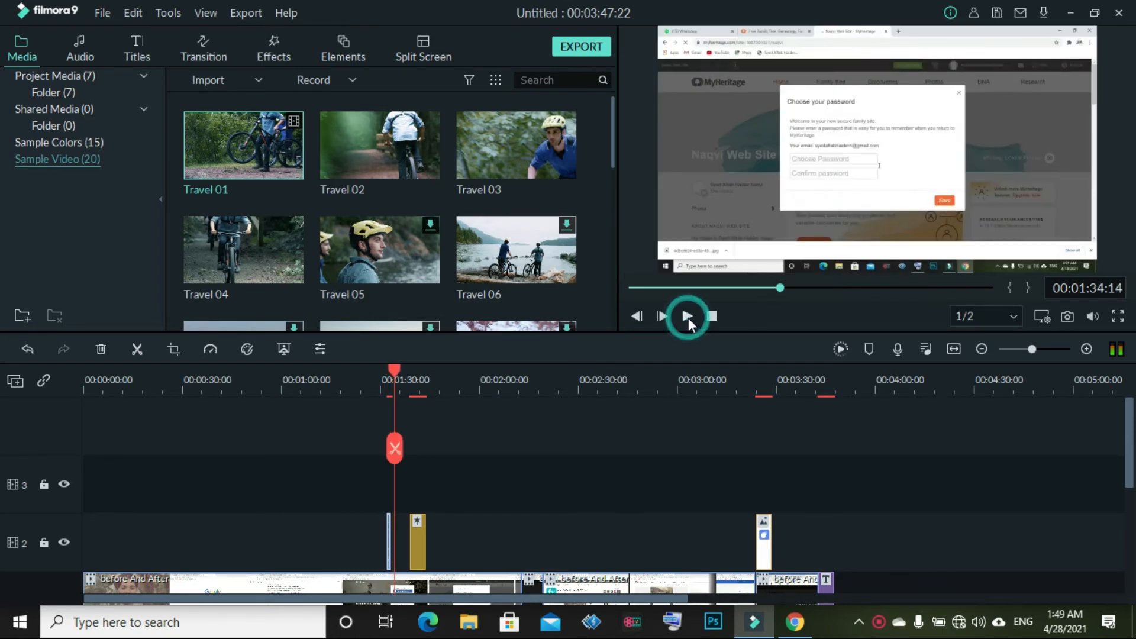
mouse_move(395, 461)
left_mouse_down()
mouse_move(362, 452)
mouse_move(397, 450)
mouse_move(381, 452)
mouse_move(389, 457)
left_mouse_up()
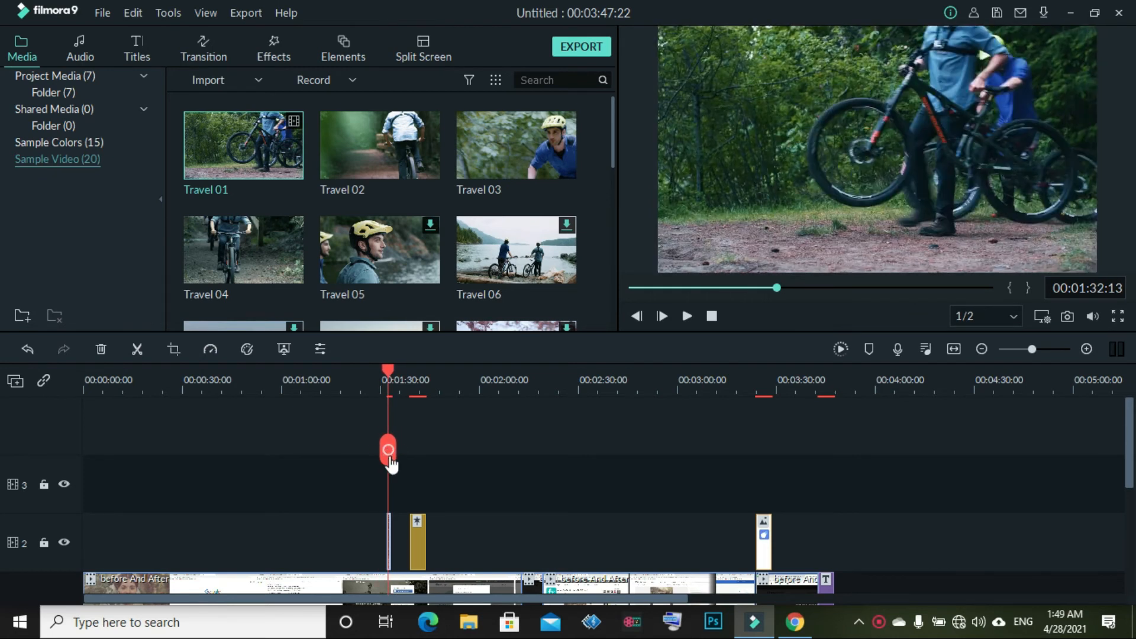
Shrink the bike overlay into a picture-in-picture box over the web page and preview
left_click(761, 185)
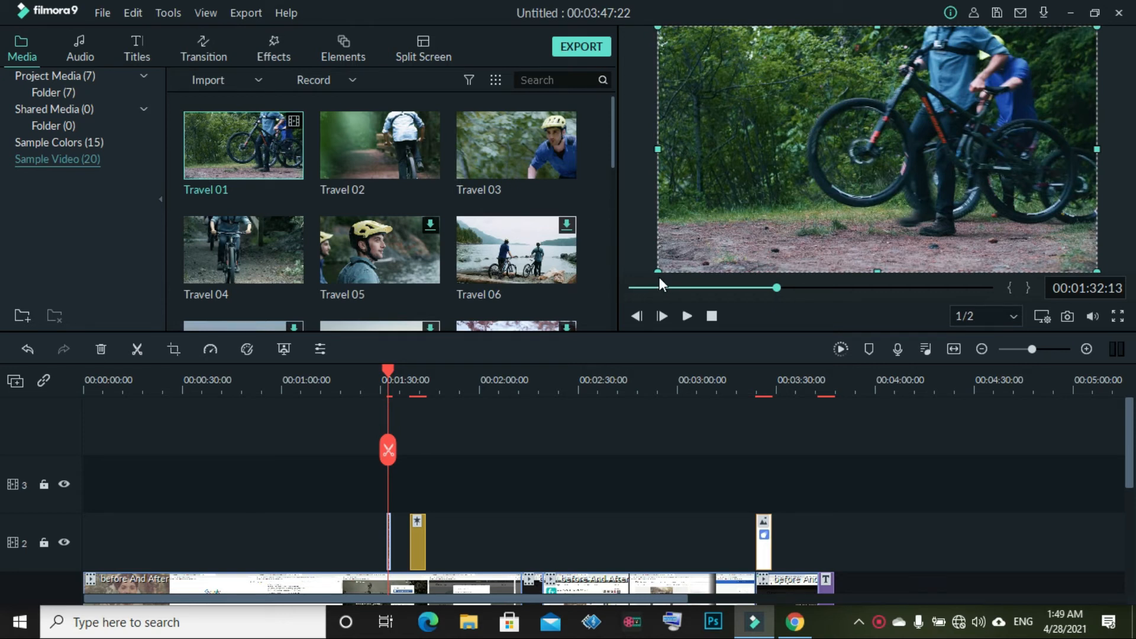
left_click_drag(656, 267, 971, 85)
left_click_drag(1035, 55, 1032, 204)
left_click_drag(975, 161, 831, 86)
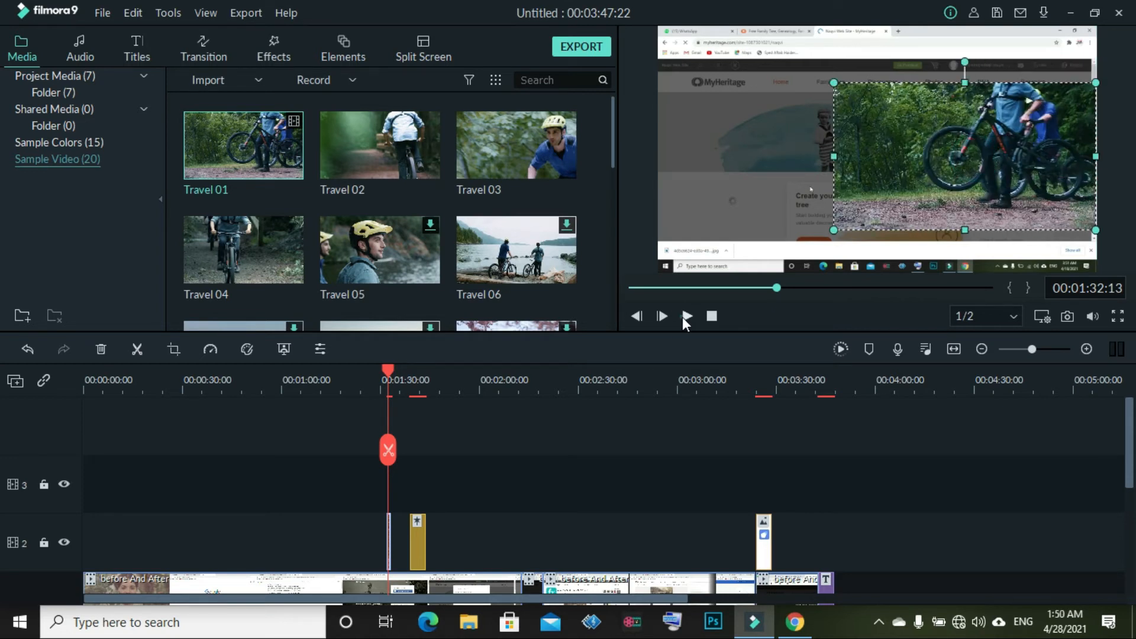
left_click(685, 317)
left_click(686, 316)
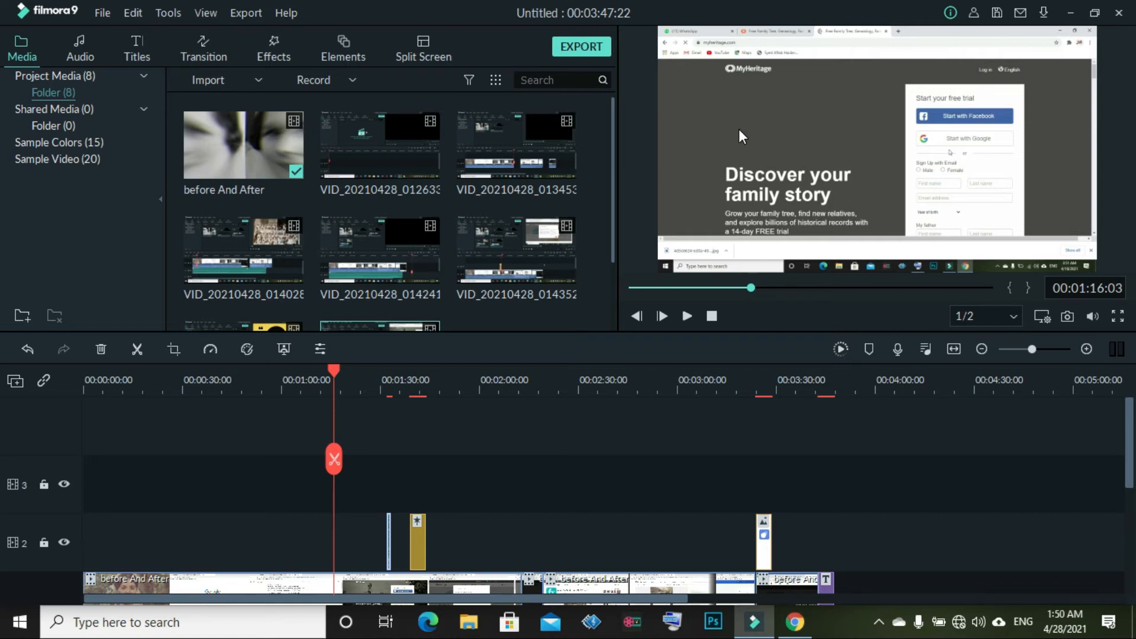
Apply AUTO colour plus Threshold 70, Value 100, Contrast 100, Saturation 24, Brightness -6 to the track 1 clip
scroll(361, 552, "down", 2)
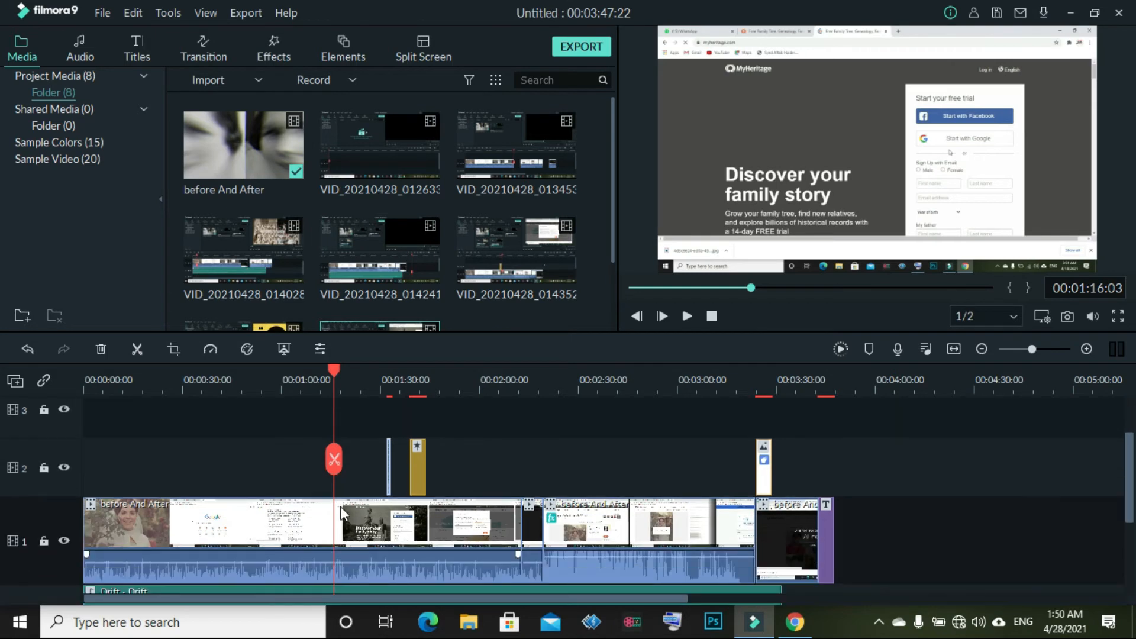
right_click(340, 506)
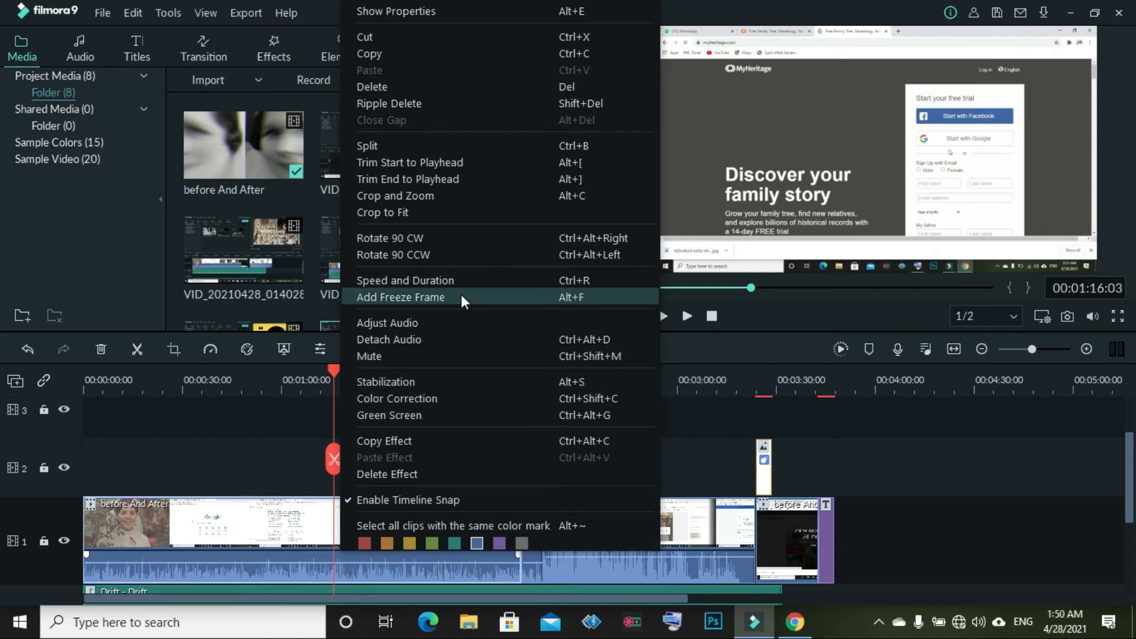
left_click(434, 18)
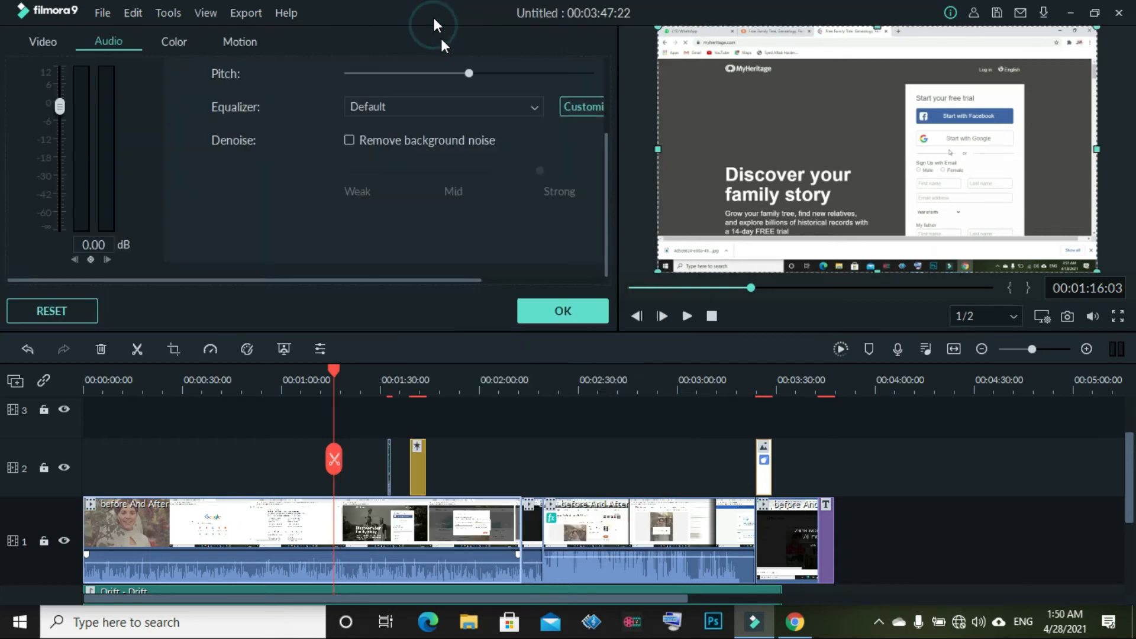
left_click(175, 36)
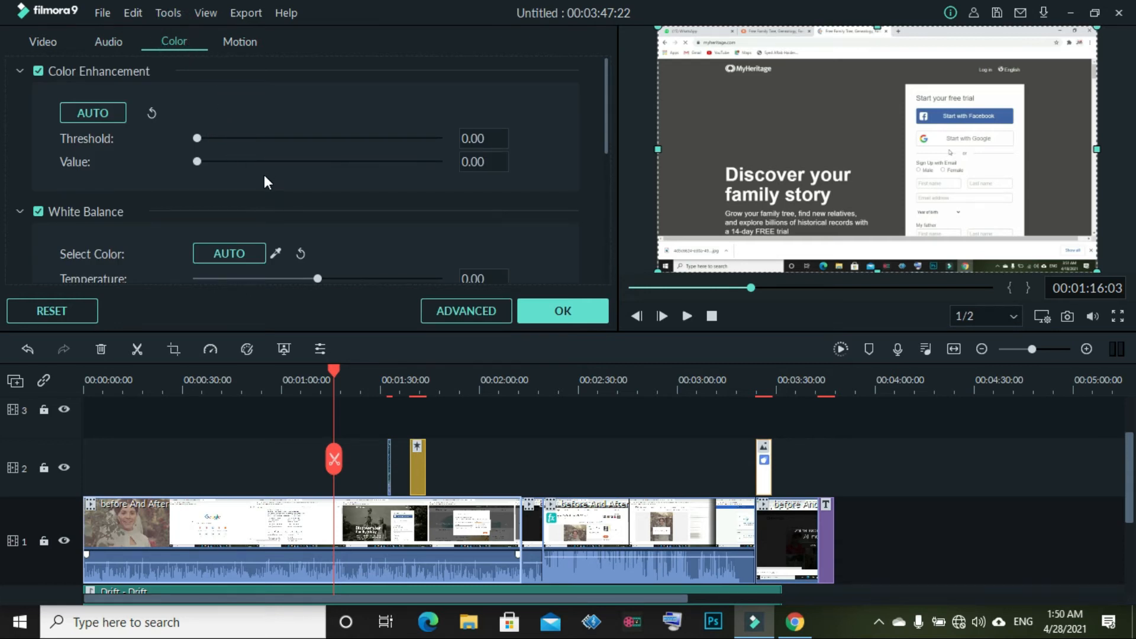
left_click(112, 110)
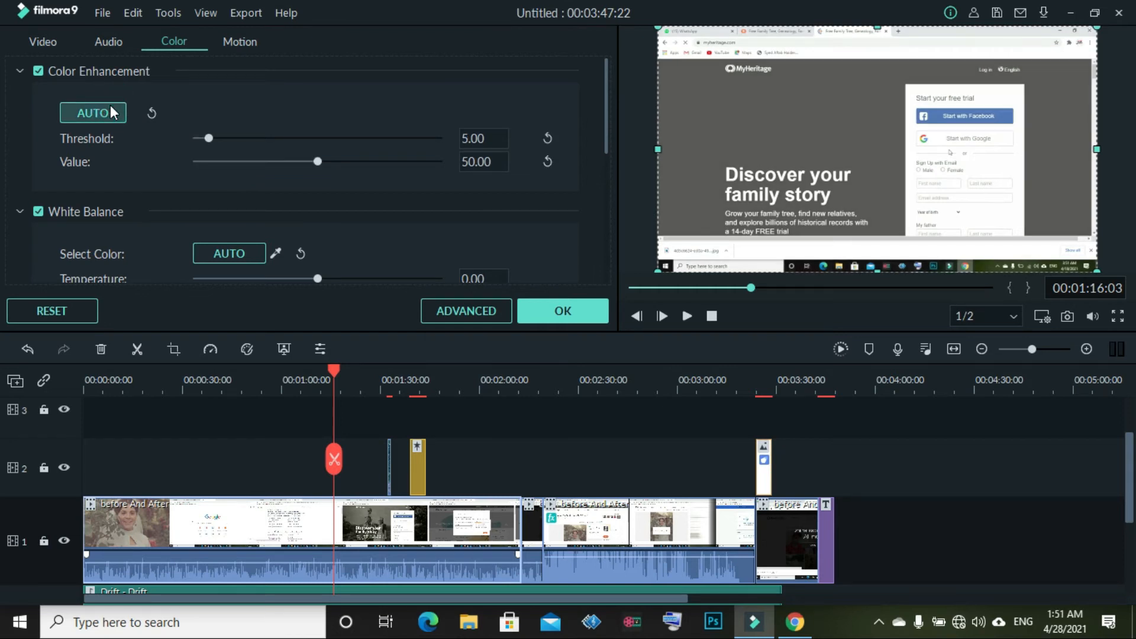
left_click_drag(208, 138, 460, 198)
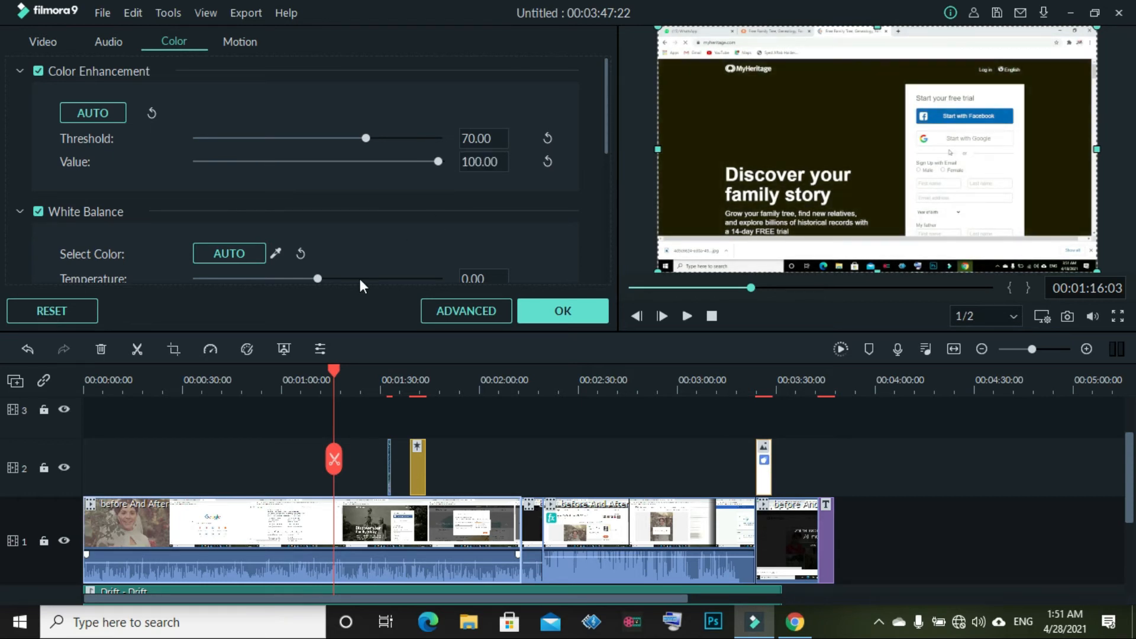
scroll(359, 275, "down", 5)
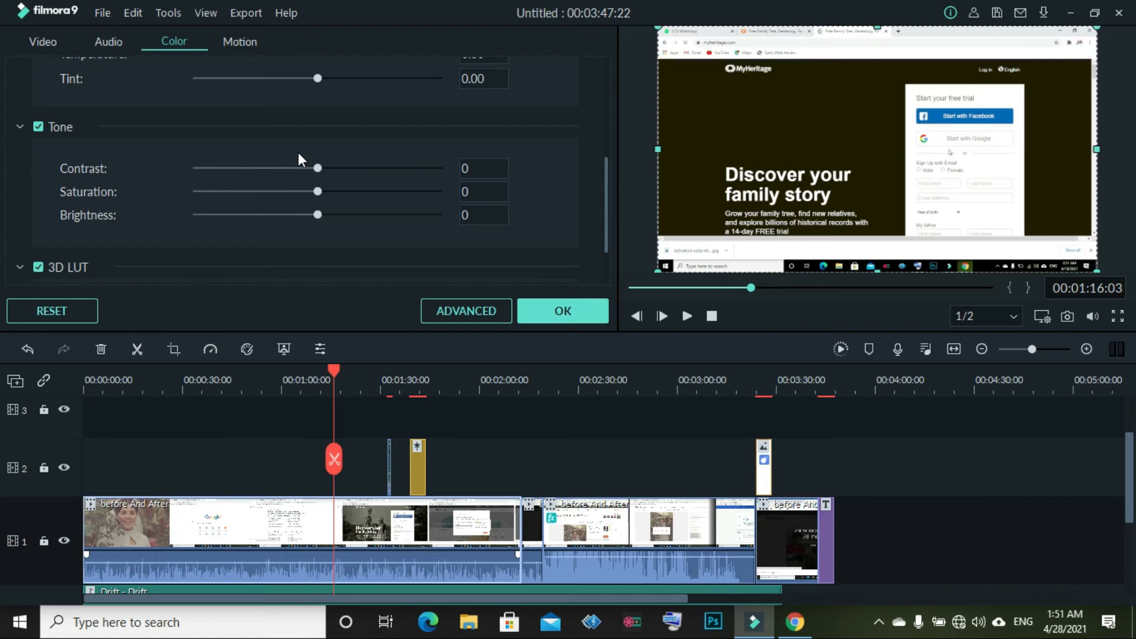
left_click_drag(319, 168, 495, 148)
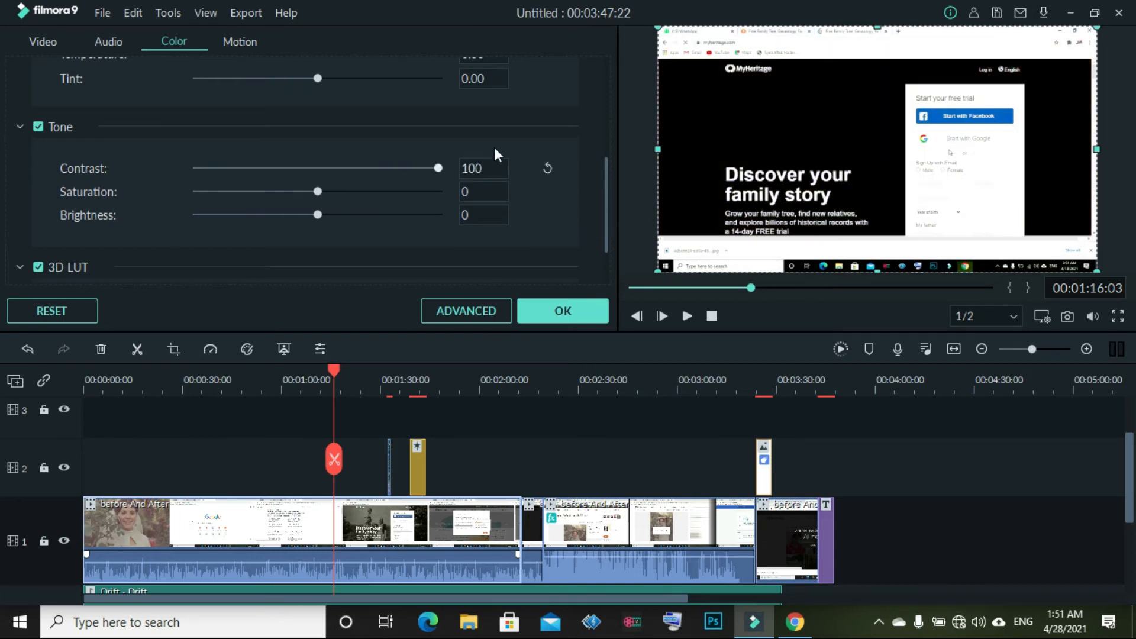
left_click_drag(322, 192, 298, 120)
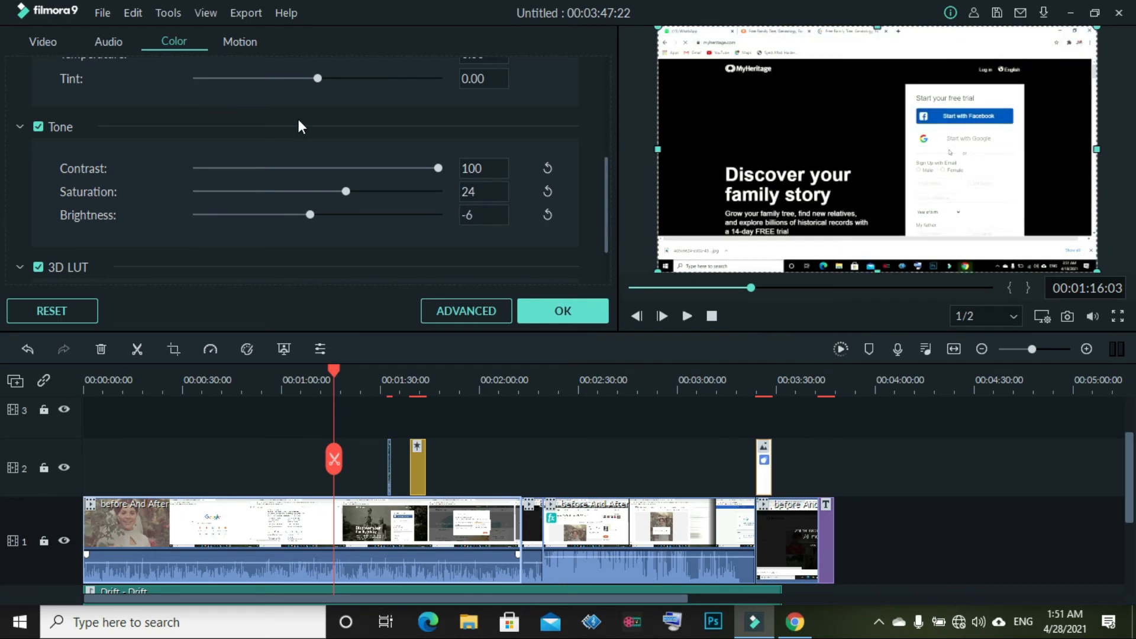
left_click(545, 319)
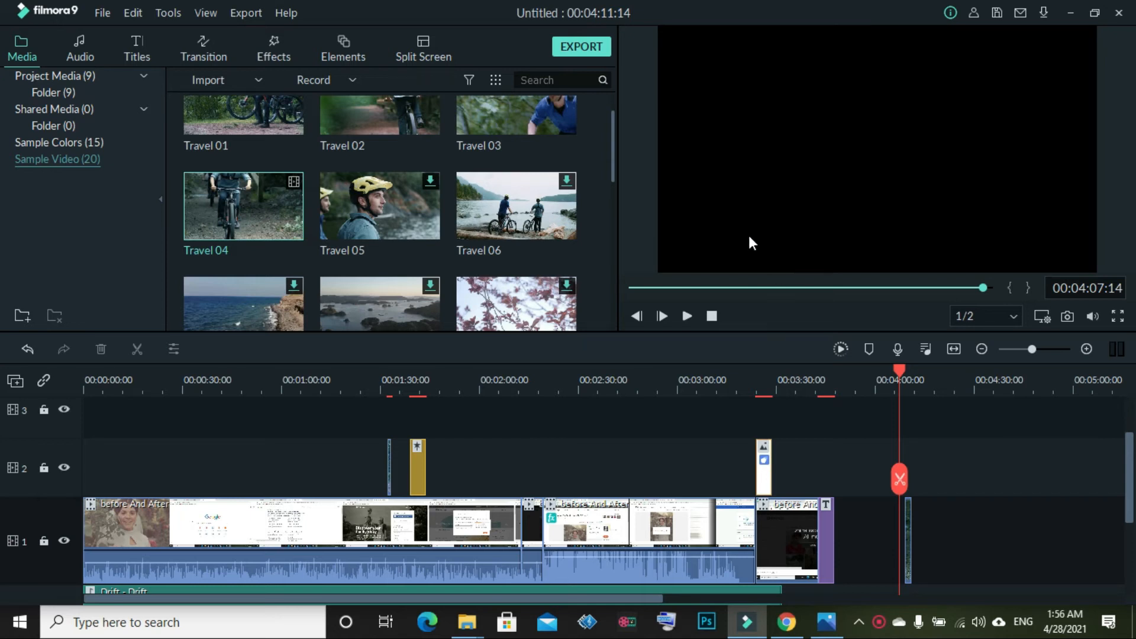
left_click(229, 74)
left_click(246, 101)
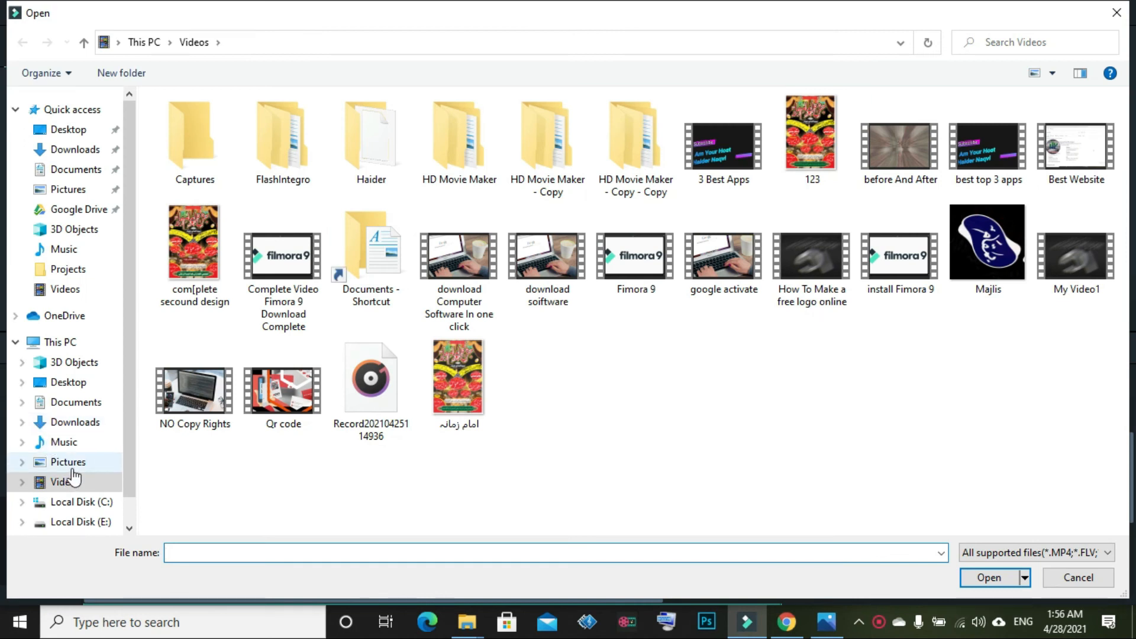
left_click(59, 422)
double_click(170, 138)
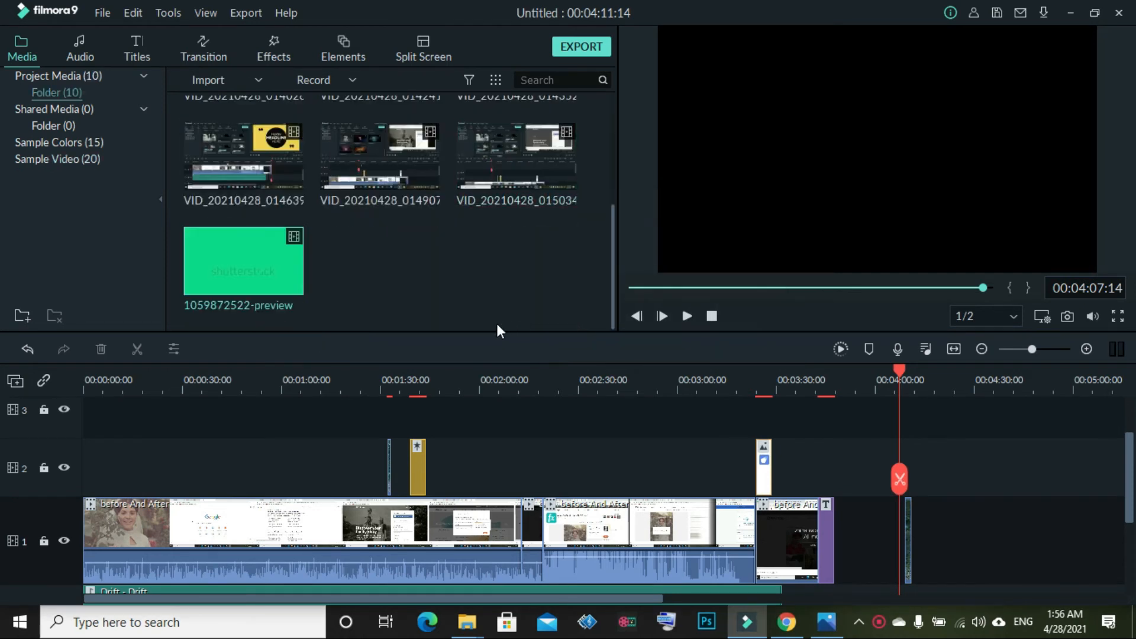
left_click_drag(720, 413, 882, 445)
mouse_move(906, 485)
left_mouse_down()
mouse_move(888, 485)
mouse_move(900, 483)
left_mouse_up()
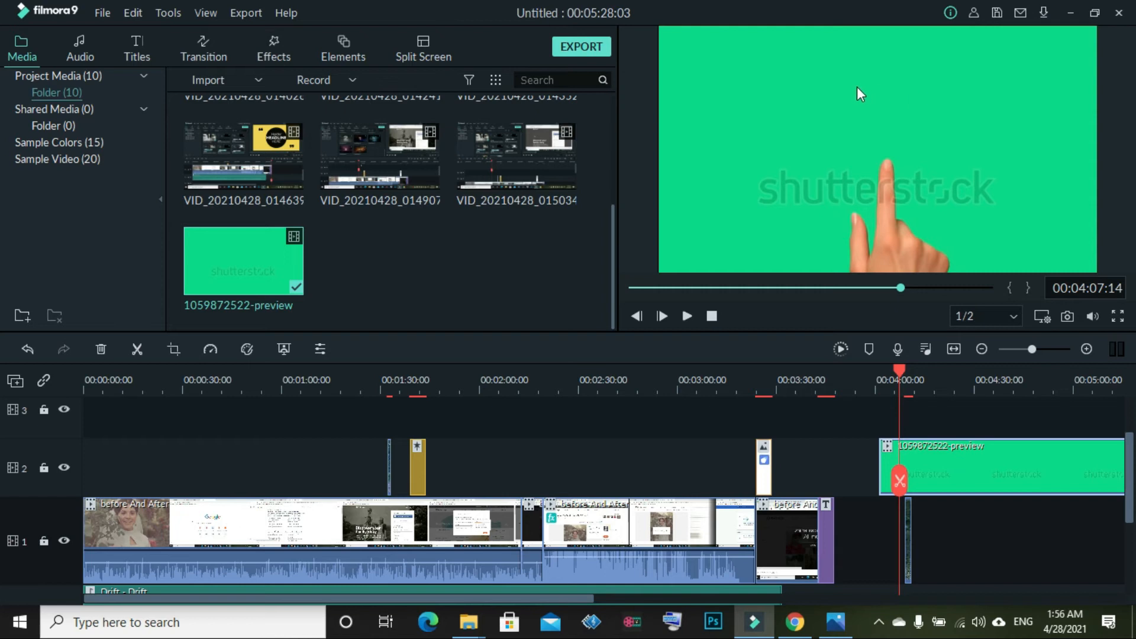
left_click(173, 351)
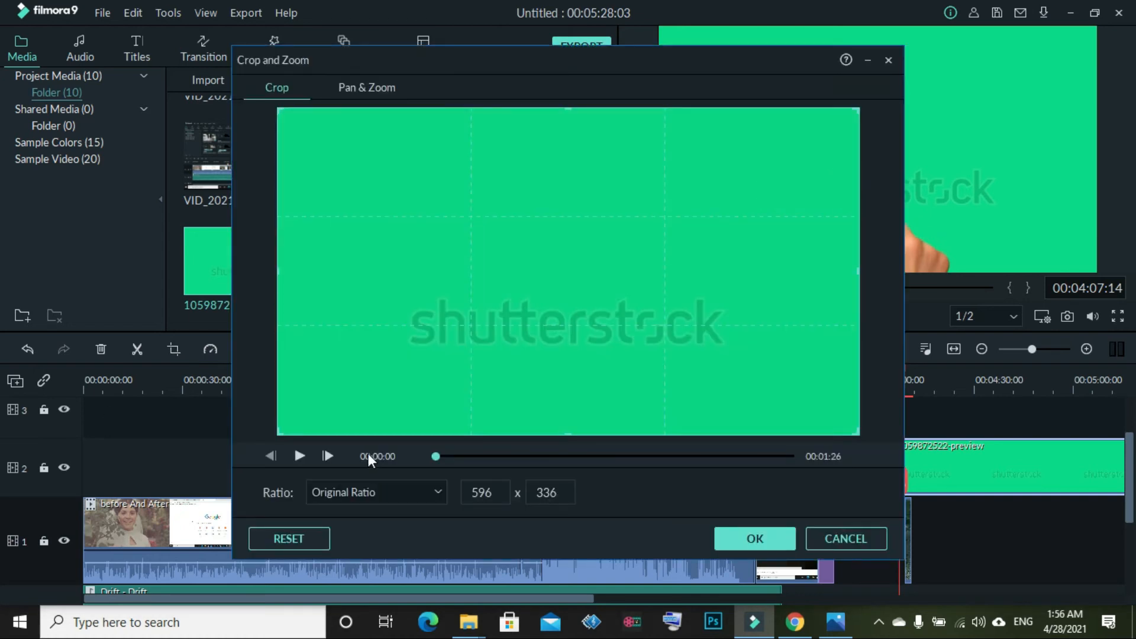
left_click_drag(278, 269, 333, 268)
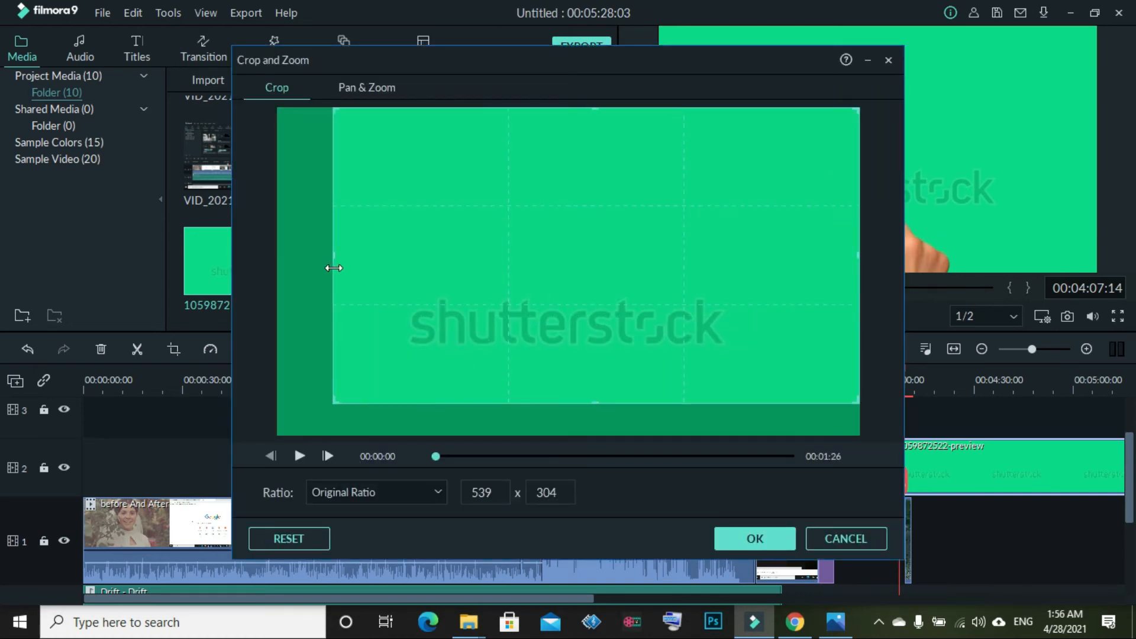
left_click_drag(454, 260, 424, 271)
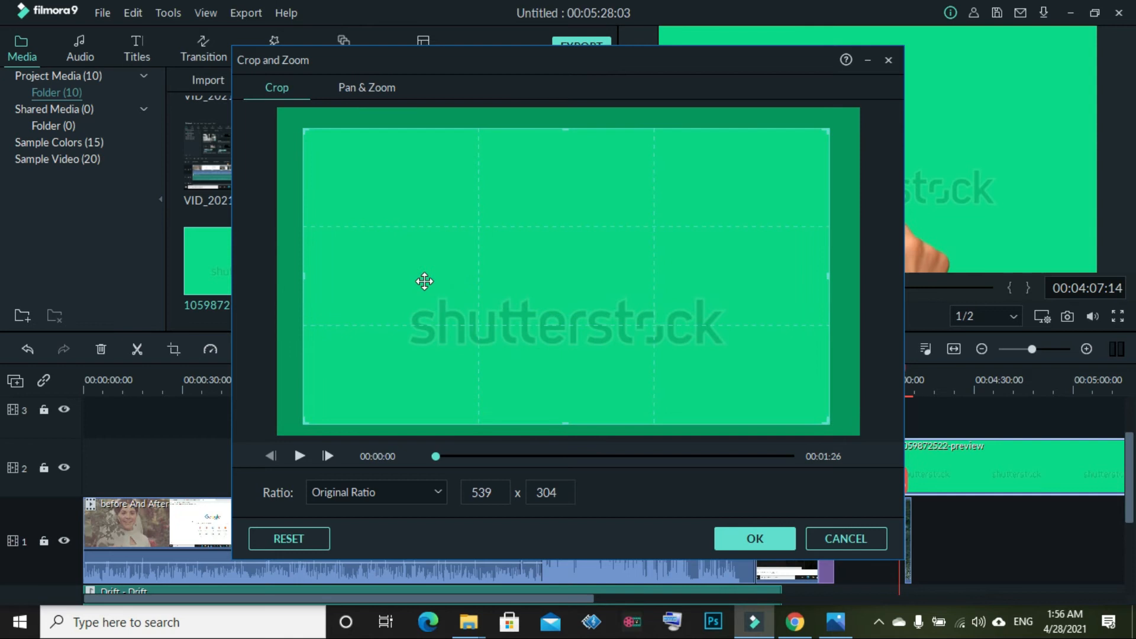
left_click(775, 541)
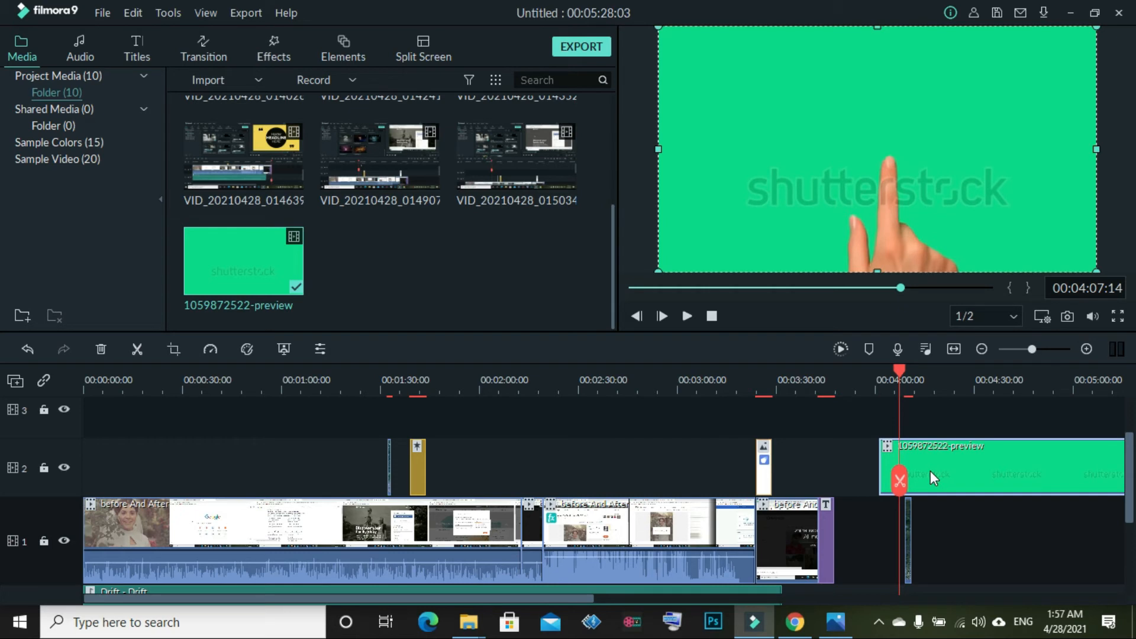
left_click_drag(898, 492, 903, 482)
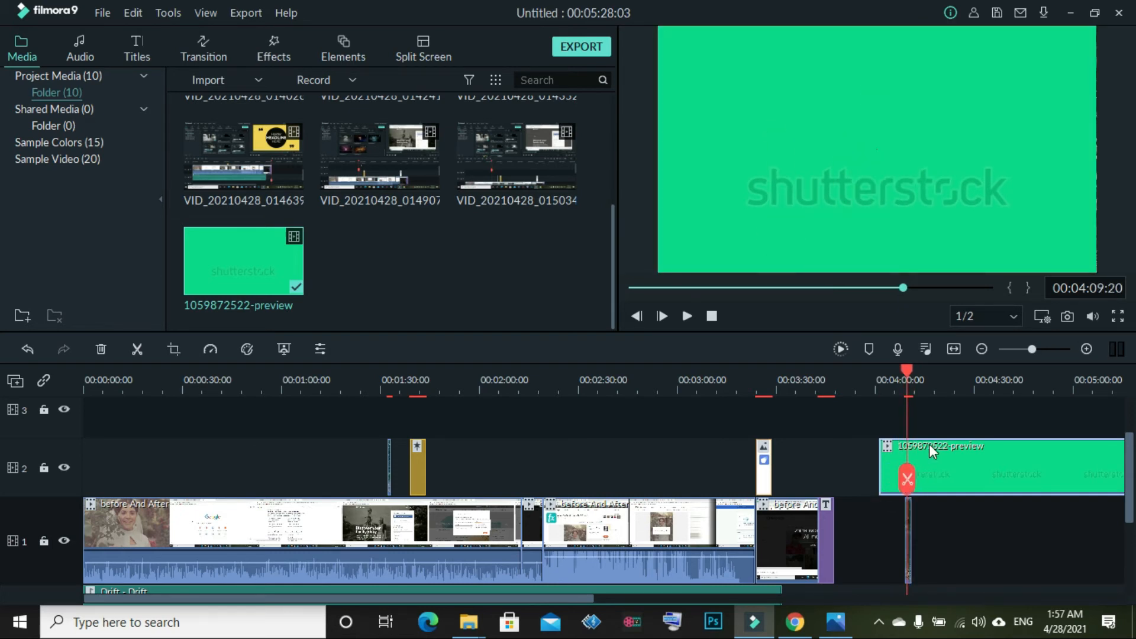
right_click(929, 443)
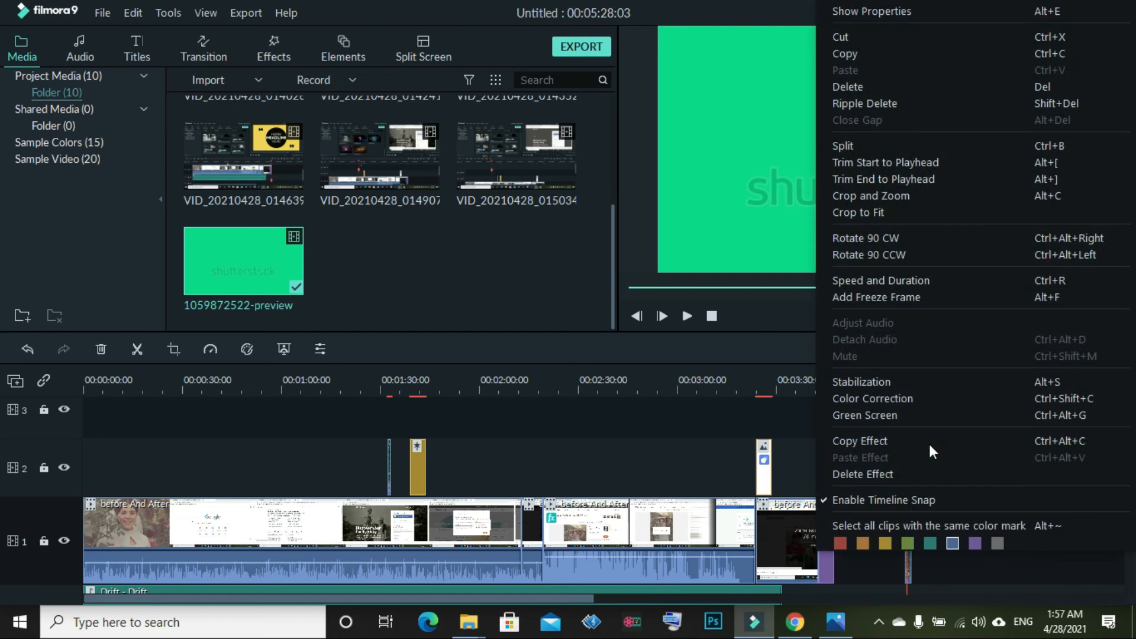
left_click(927, 4)
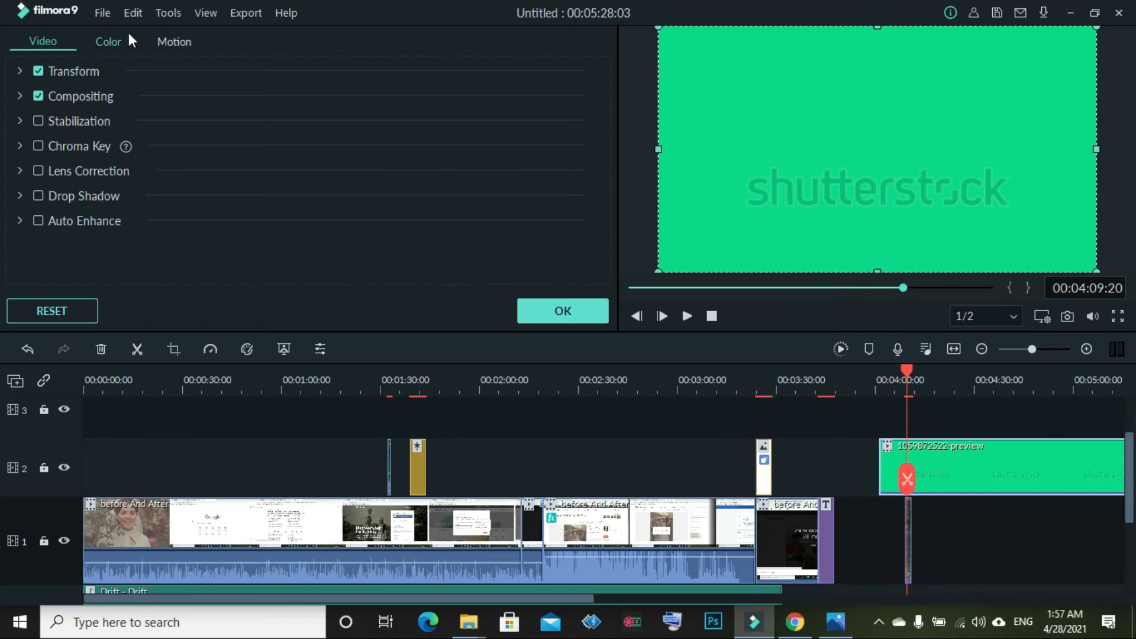
left_click(69, 145)
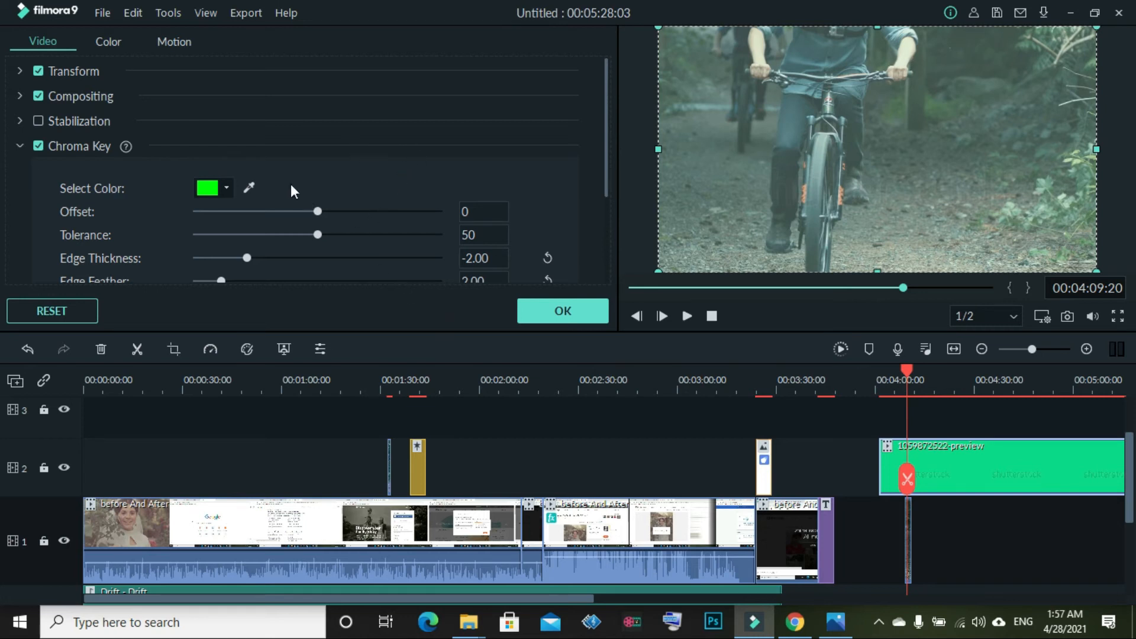
scroll(339, 254, "down", 2)
scroll(339, 255, "up", 2)
left_click_drag(318, 235, 367, 242)
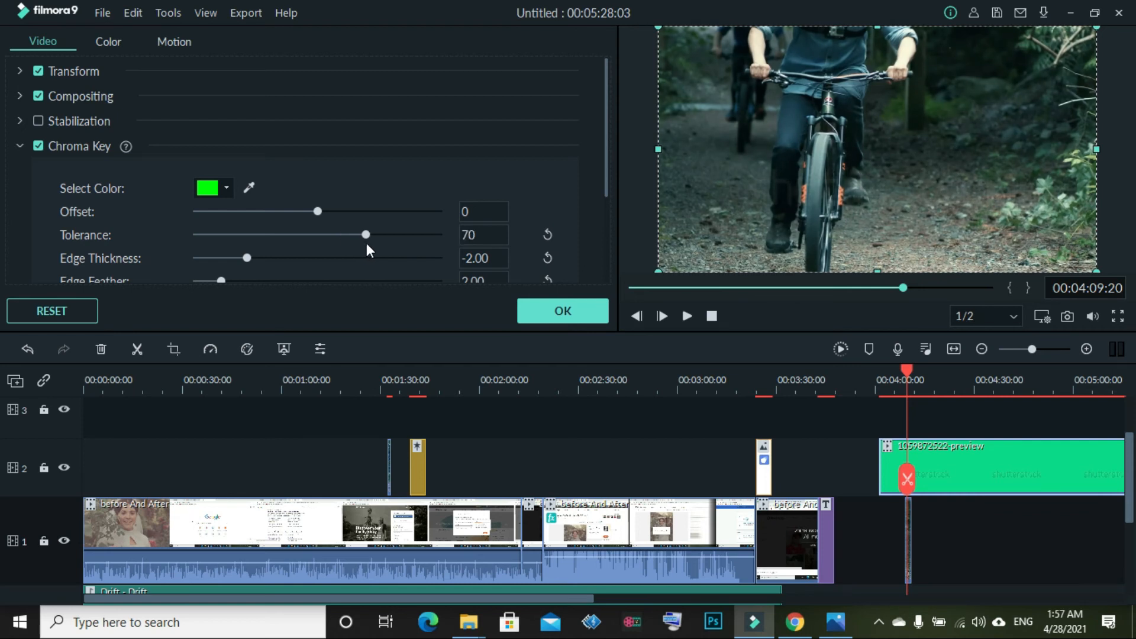
left_click(563, 311)
Play the keyed hand clip from about 4:11 to check the green-screen removal
left_click(687, 317)
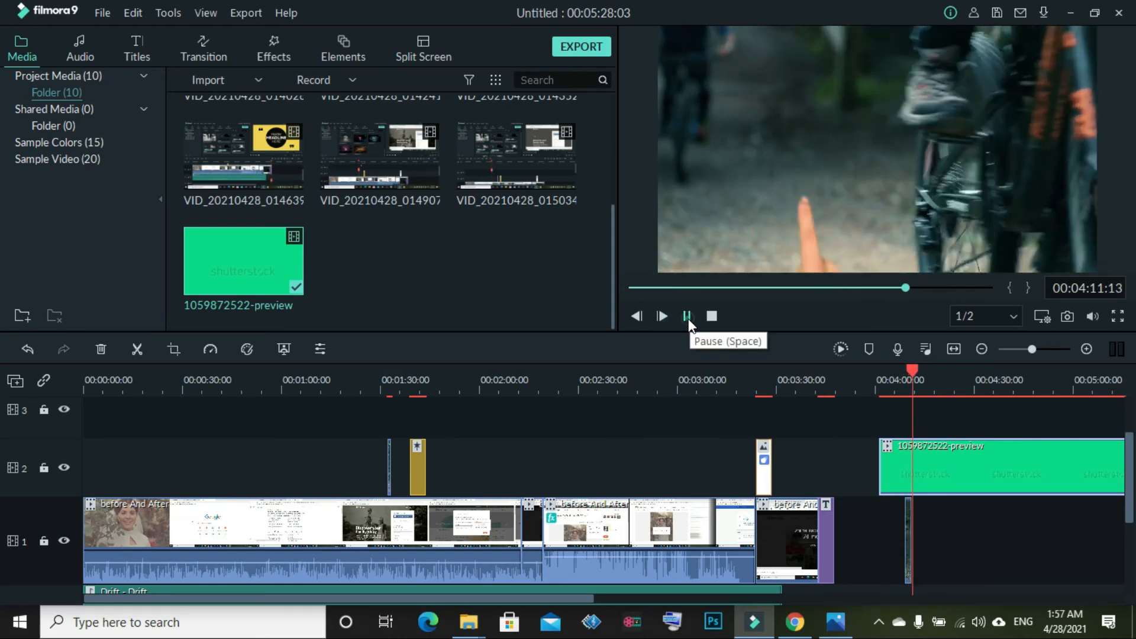
left_click(687, 317)
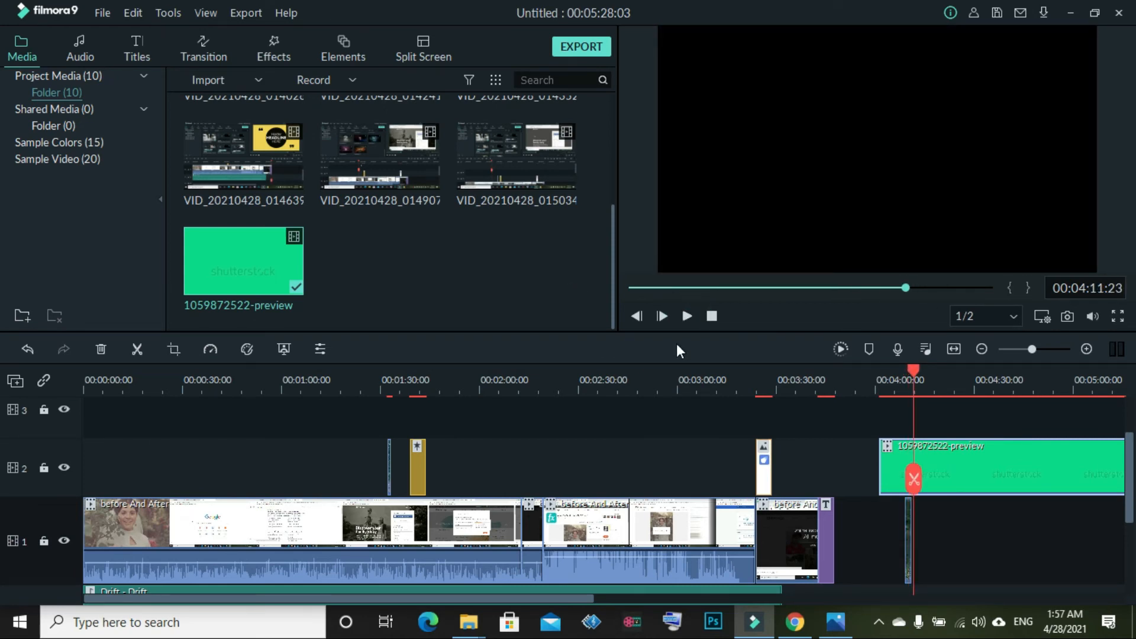
left_click(687, 318)
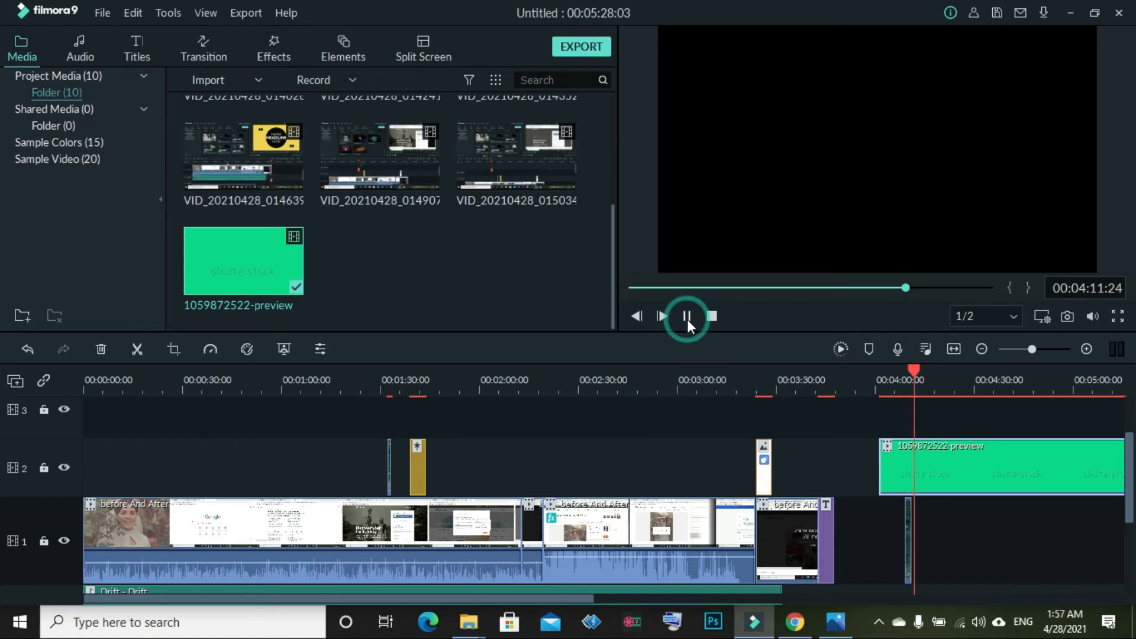
left_click(687, 318)
left_click(687, 317)
left_click(687, 317)
left_click(687, 317)
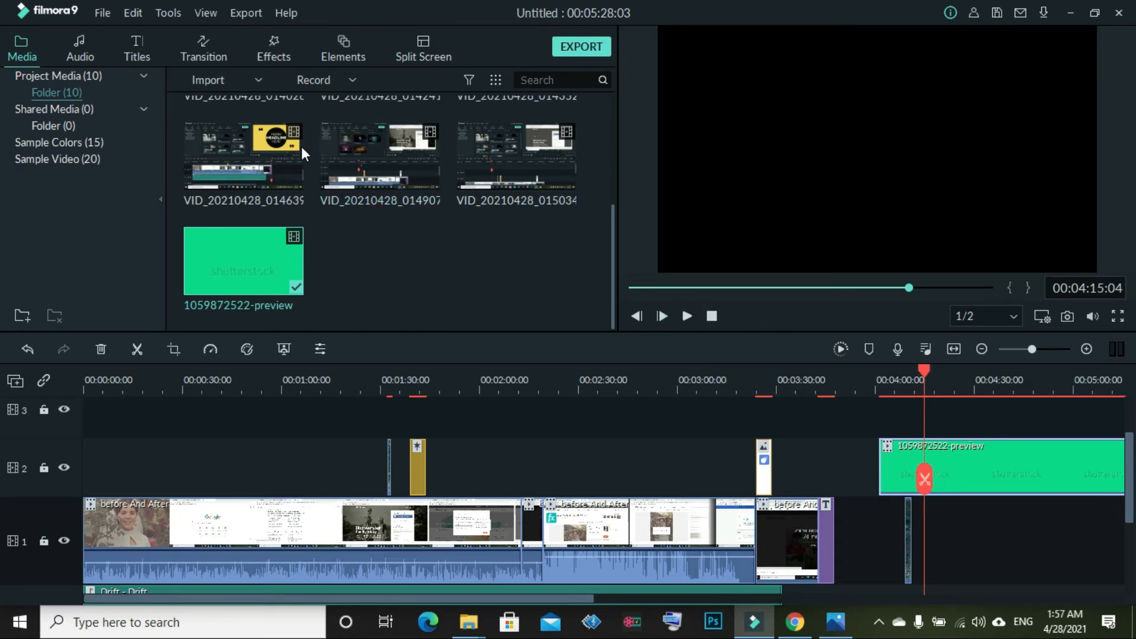
scroll(302, 152, "up", 5)
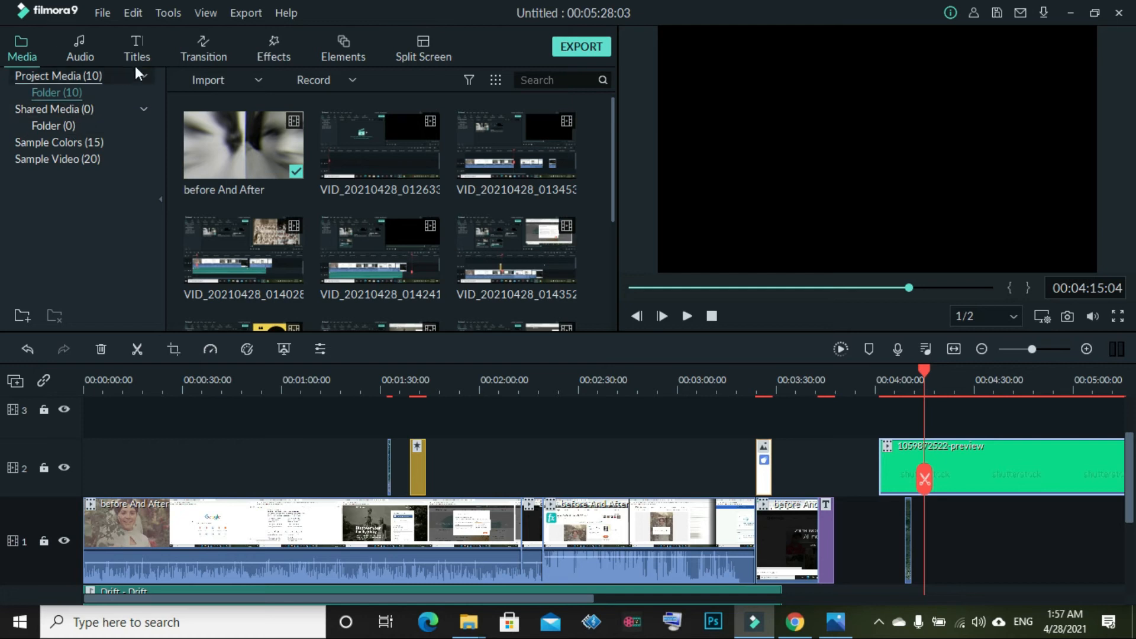
Import the PngItem_3892758 play-icon image into the media library
left_click(218, 92)
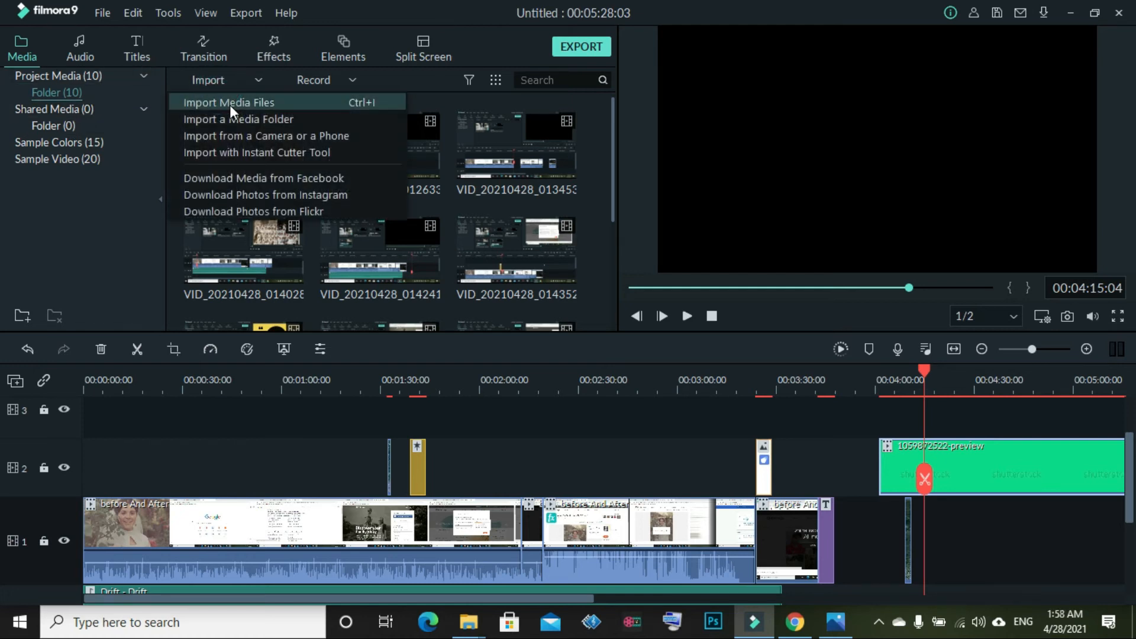
left_click(230, 105)
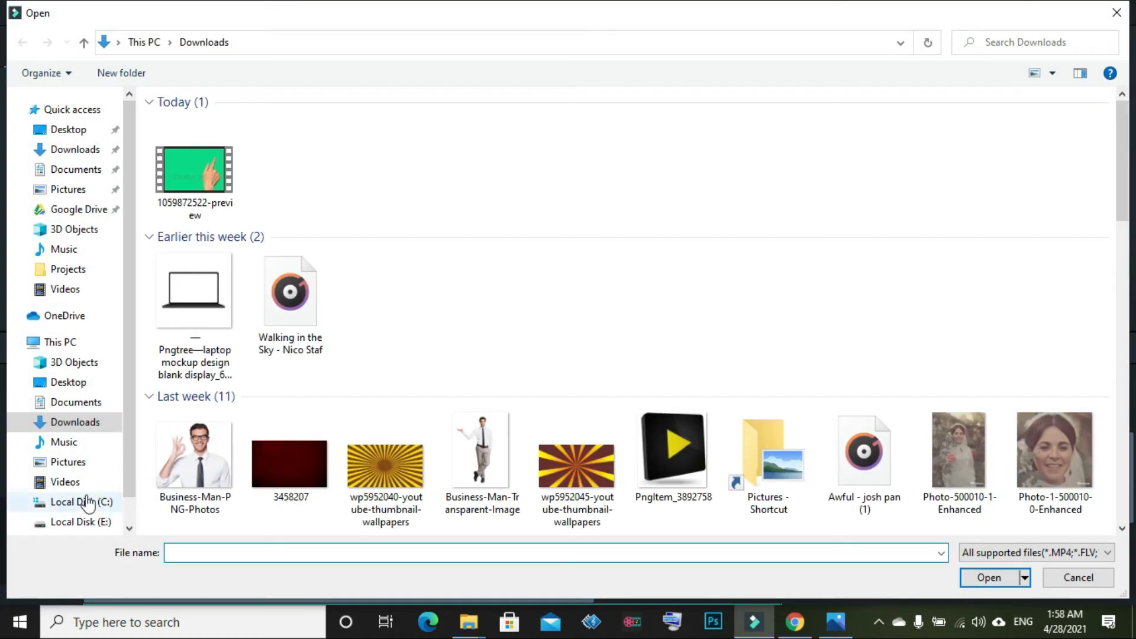
scroll(86, 438, "down", 1)
scroll(625, 491, "down", 5)
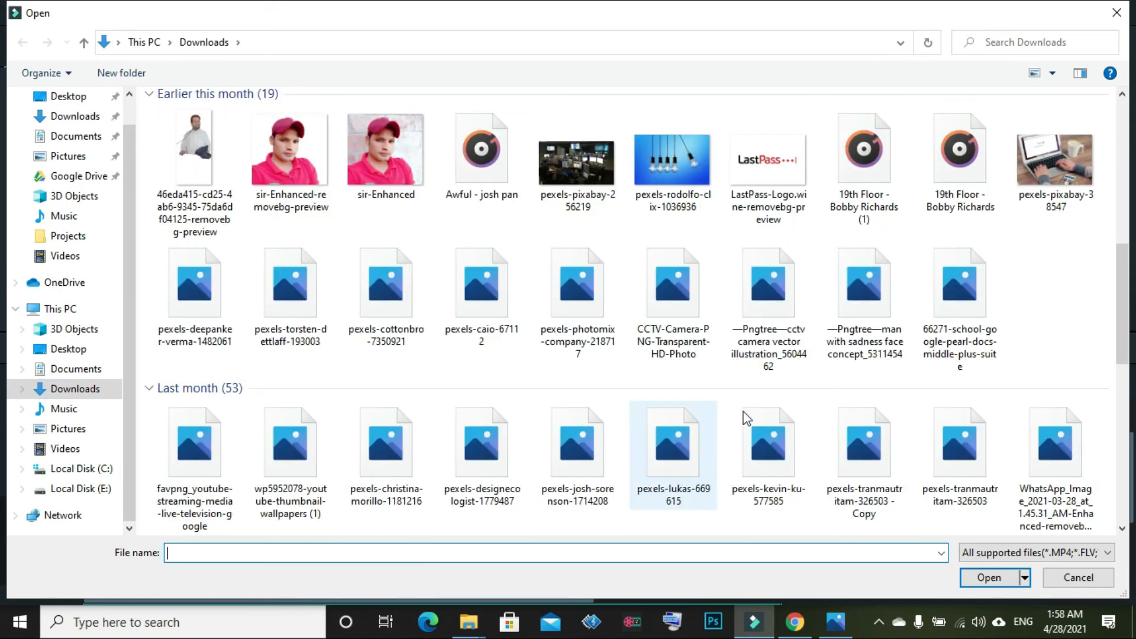
scroll(650, 278, "up", 2)
left_click(673, 177)
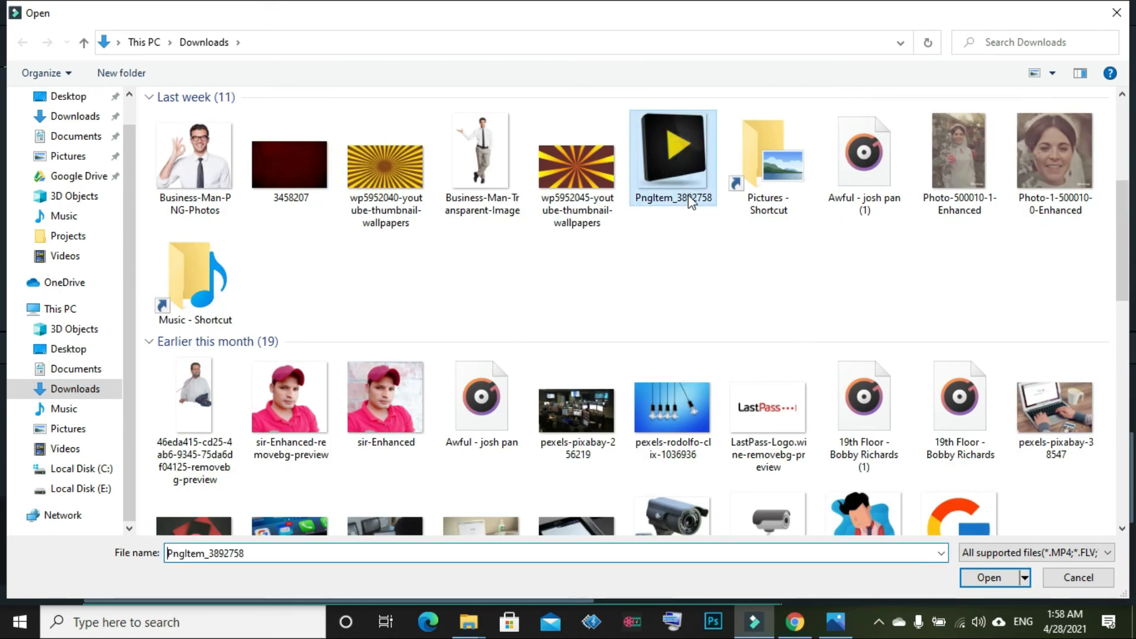
double_click(672, 185)
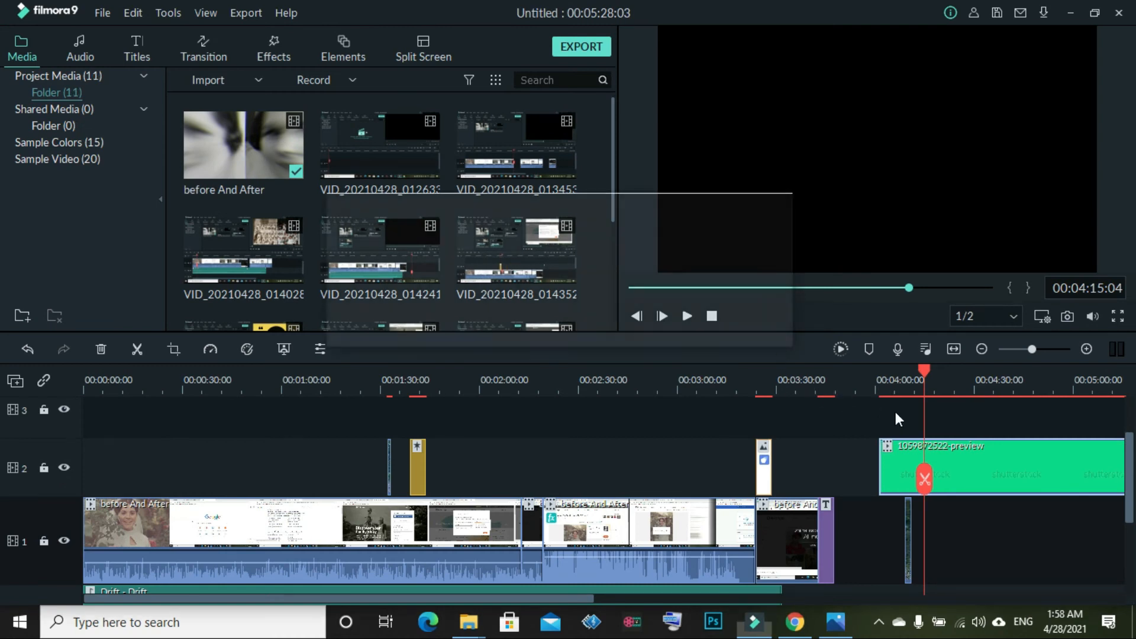
Swap the stray track 1 clip for PngItem_3892758 under the hand clip and preview it
left_click(907, 538)
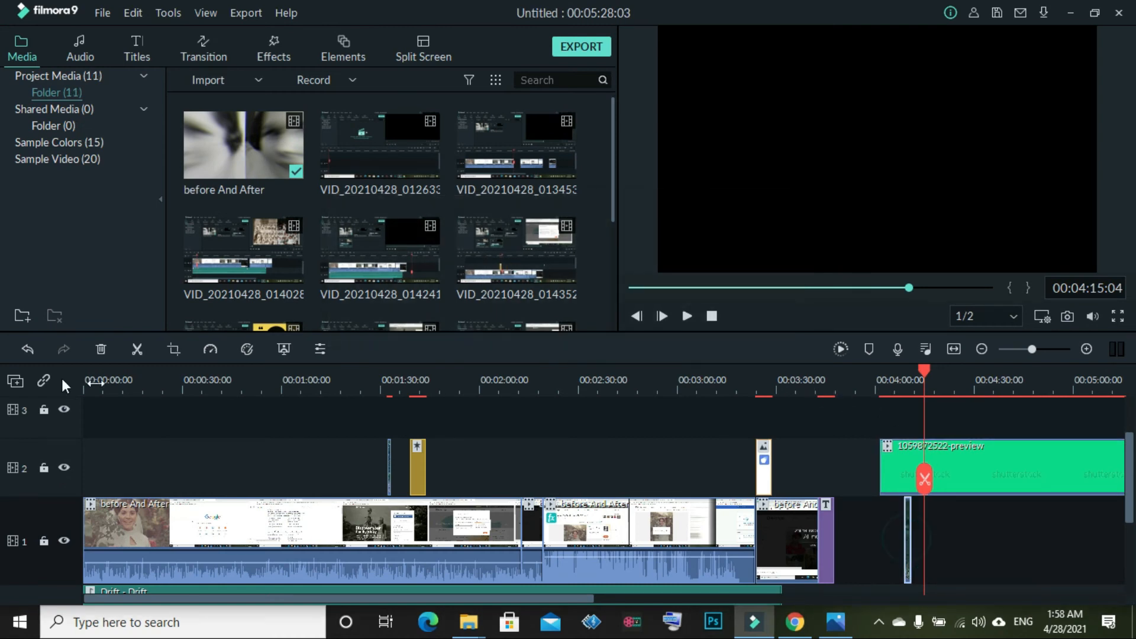
left_click(96, 353)
scroll(394, 217, "down", 3)
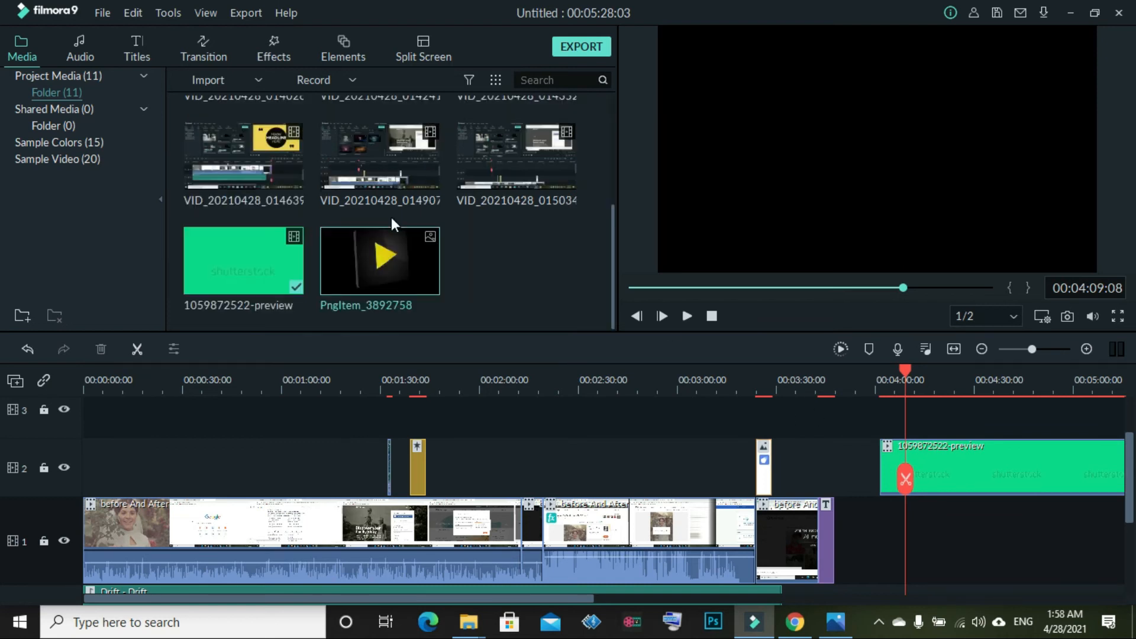
key("ctrl+z")
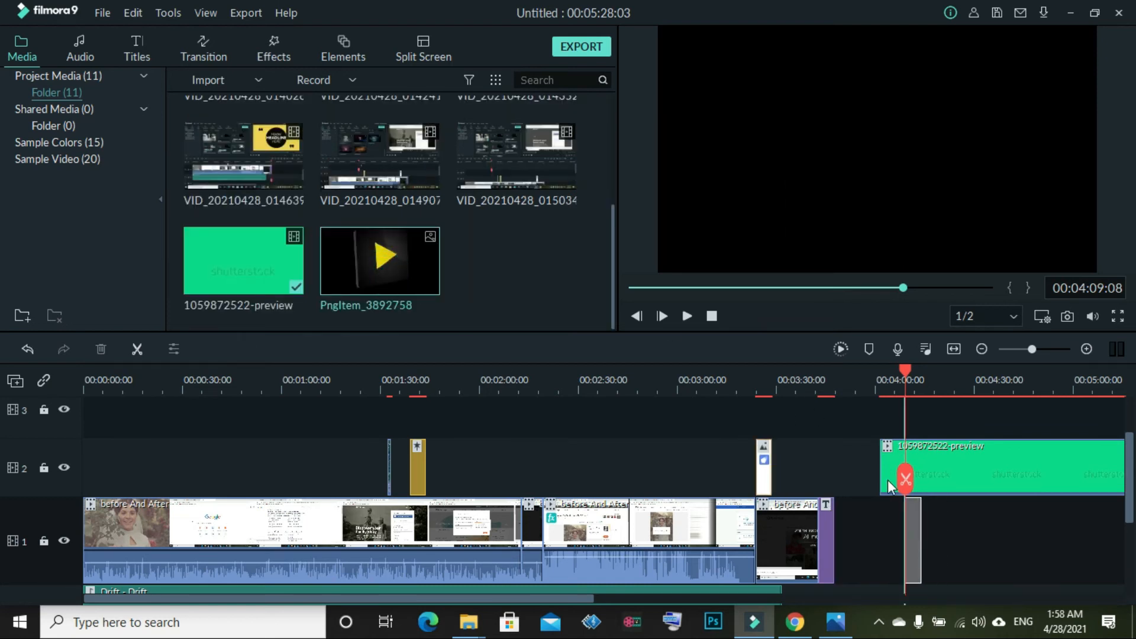
left_click(685, 318)
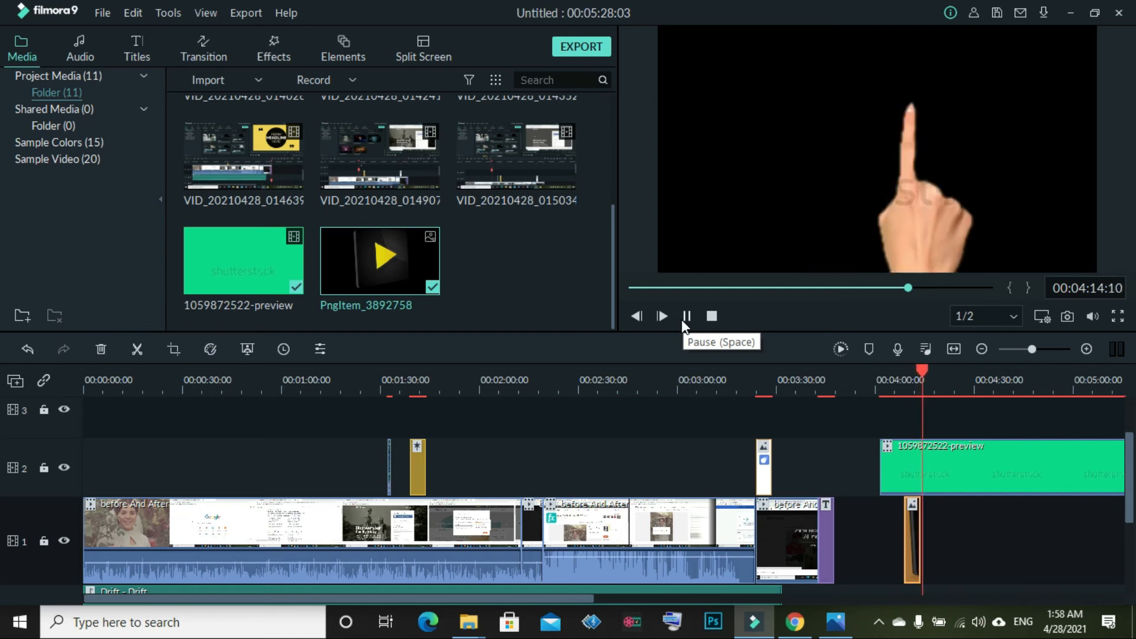
left_click(683, 319)
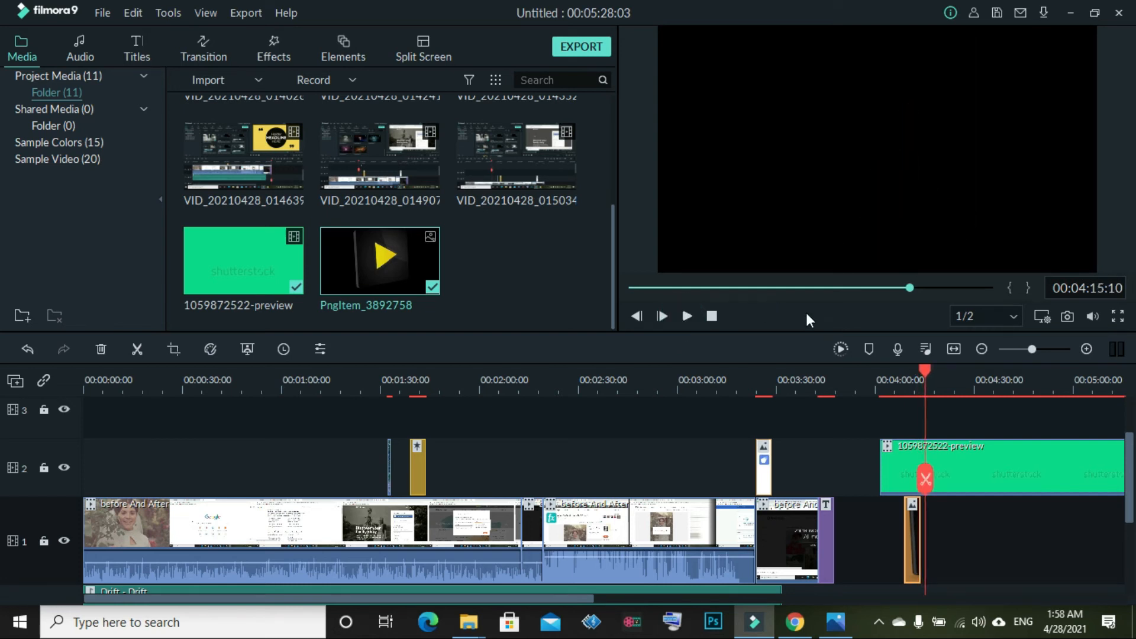
left_click_drag(925, 478, 897, 477)
Scroll through the Project Media library to find the new screen-recording clip
scroll(406, 294, "up", 3)
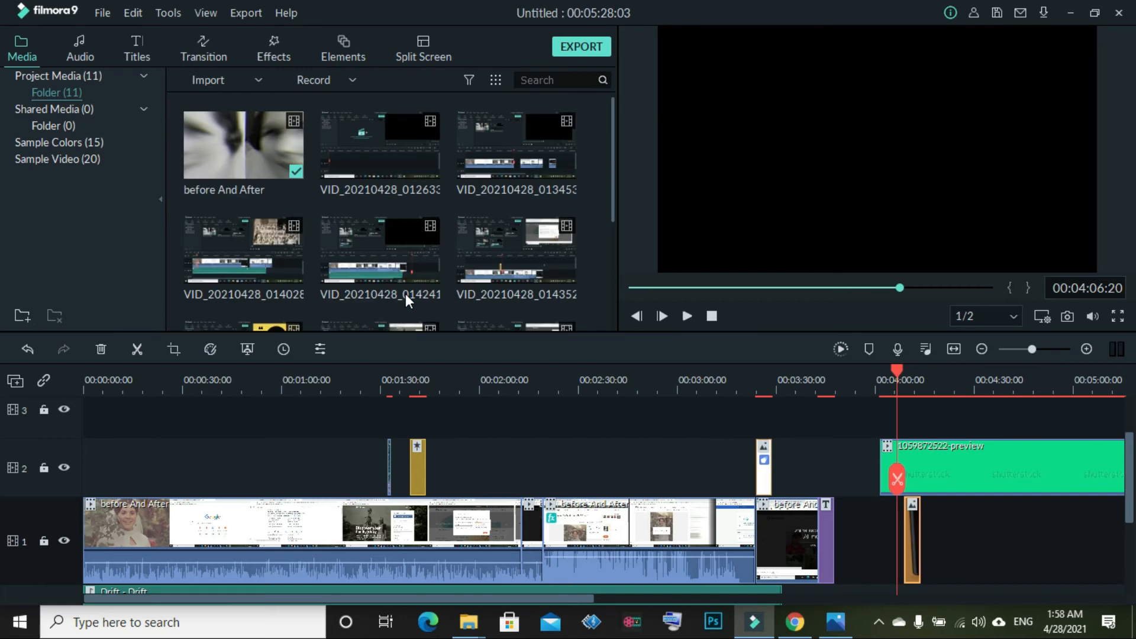
scroll(406, 293, "down", 5)
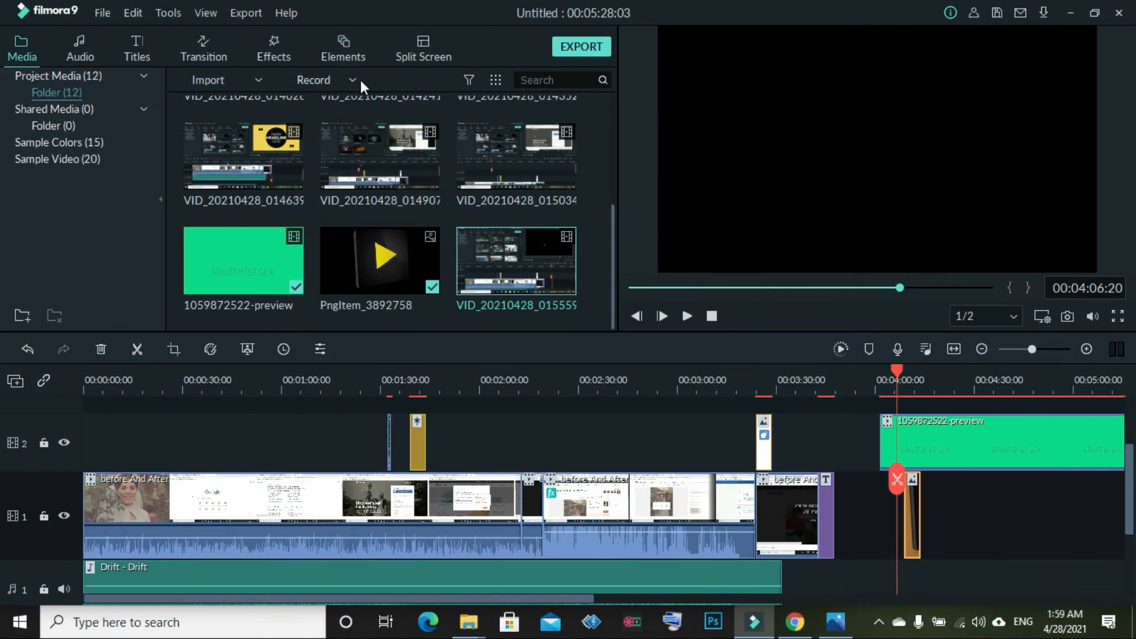
Place Element Love 2 from the Elements library onto track 2
left_click(353, 55)
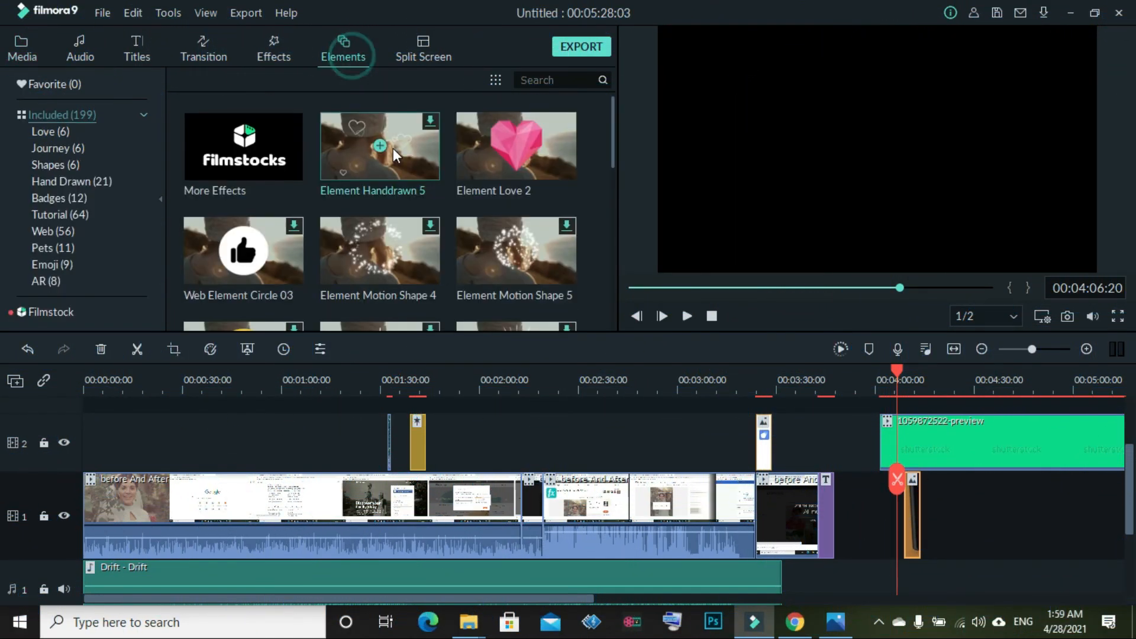
scroll(393, 154, "down", 3)
scroll(392, 155, "up", 3)
left_click_drag(545, 117, 811, 446)
Shrink the heart into the top-right corner over the headline title, then try adding Web Element Circle 03
left_click_drag(897, 483, 809, 501)
left_click(686, 316)
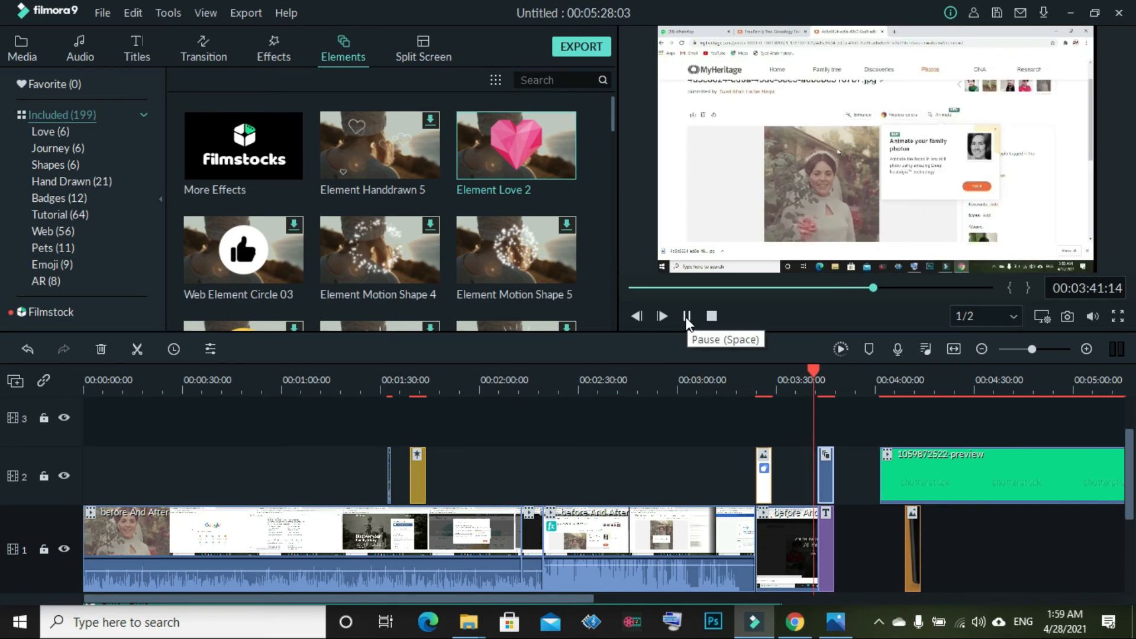
left_click(686, 316)
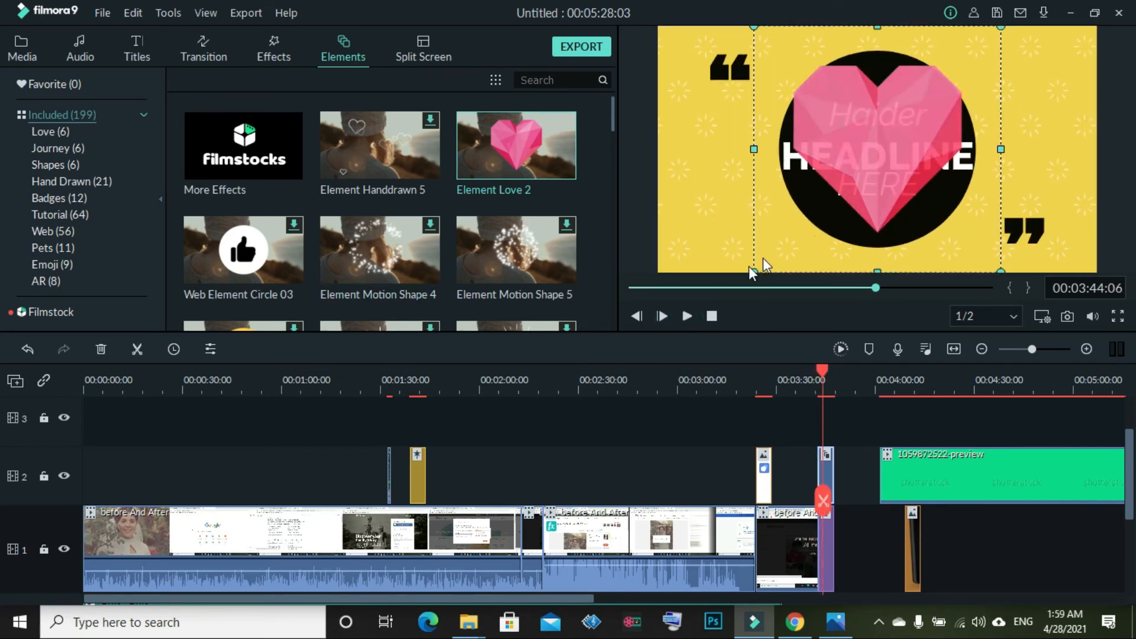
left_click_drag(749, 271, 1026, 61)
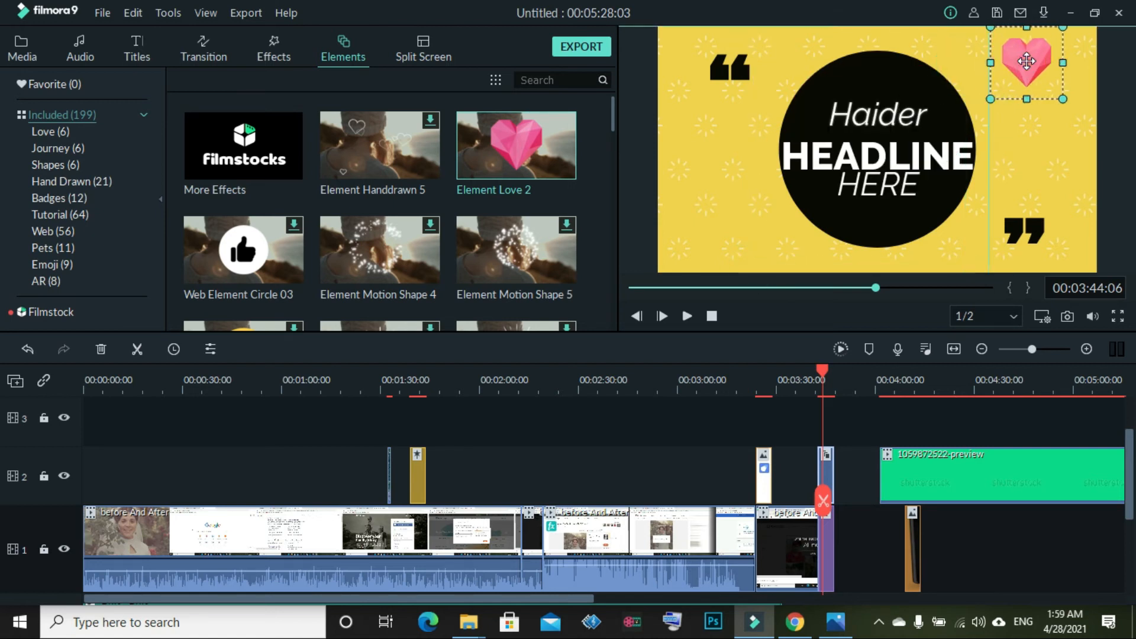
left_click(292, 226)
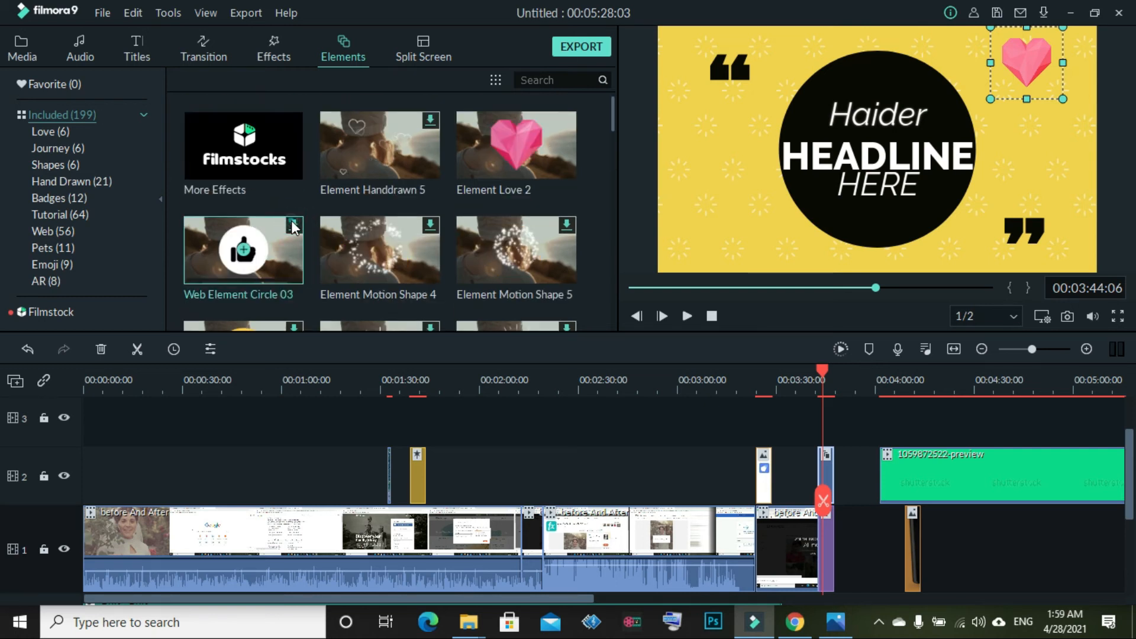
mouse_move(237, 247)
left_mouse_down()
mouse_move(649, 457)
mouse_move(226, 263)
mouse_move(226, 236)
left_mouse_up()
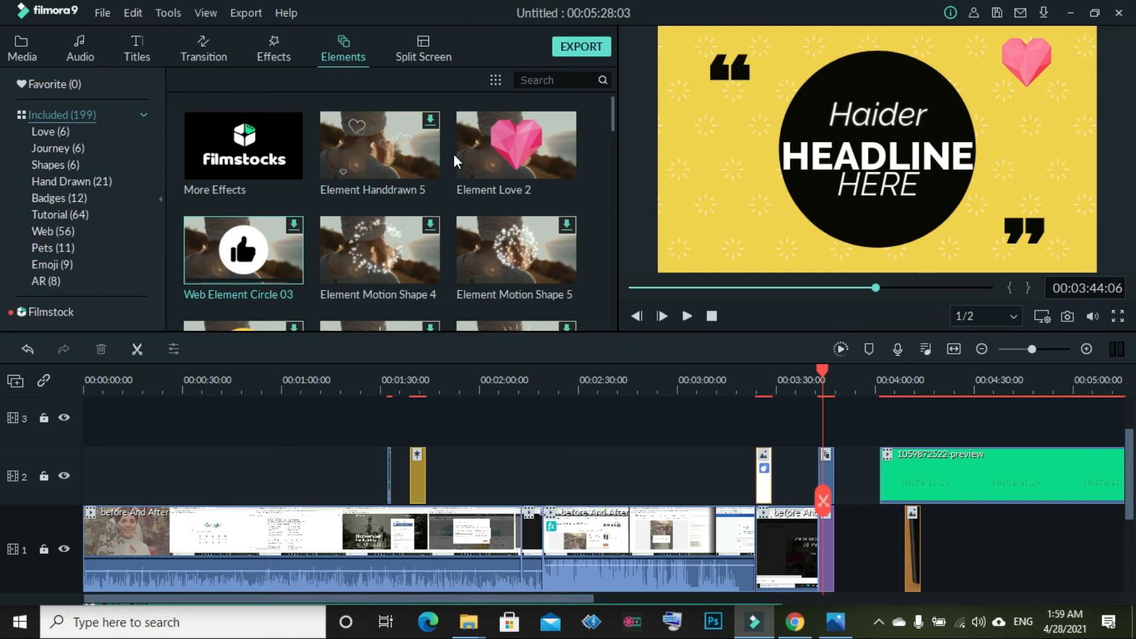
Scroll through the Elements list to browse the available elements
scroll(445, 194, "down", 10)
scroll(446, 207, "down", 5)
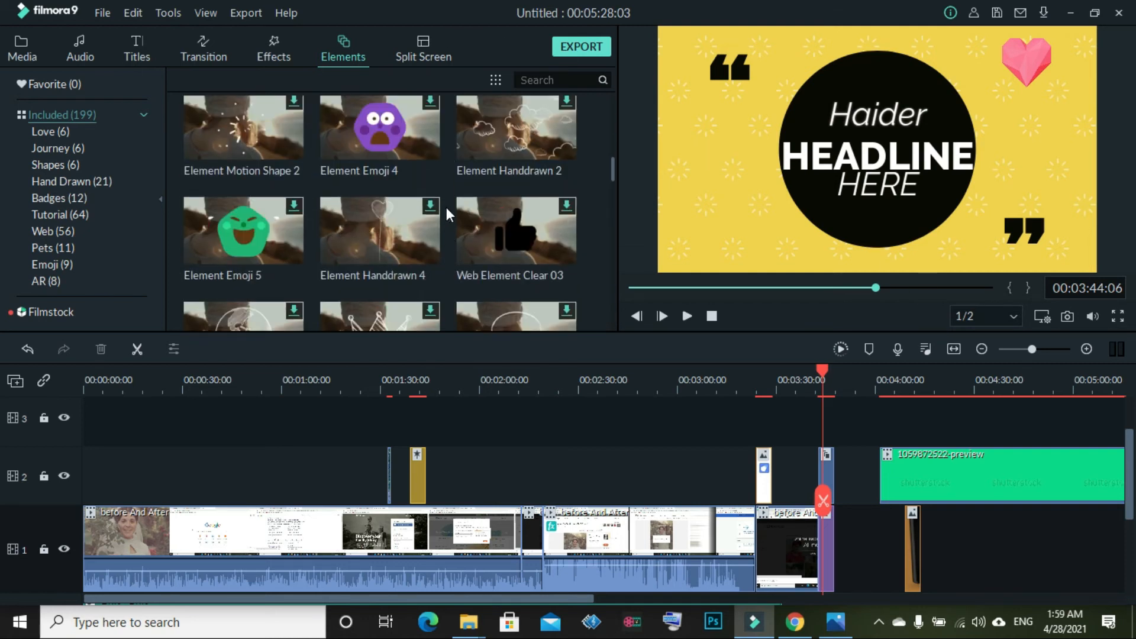
scroll(381, 235, "down", 3)
scroll(379, 235, "down", 3)
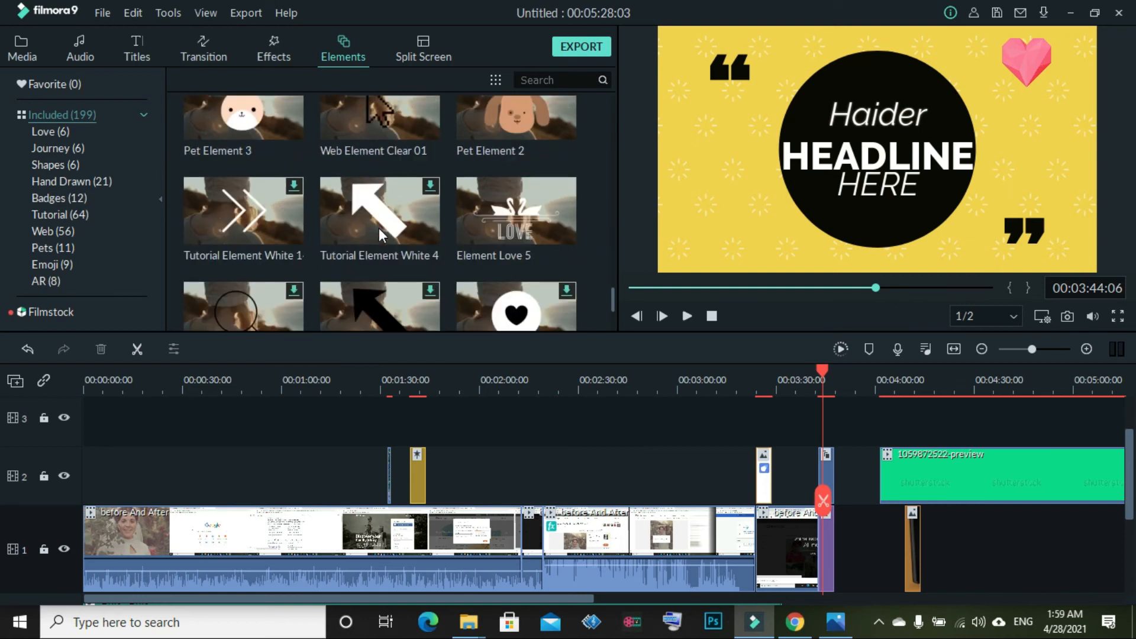
scroll(403, 276, "down", 2)
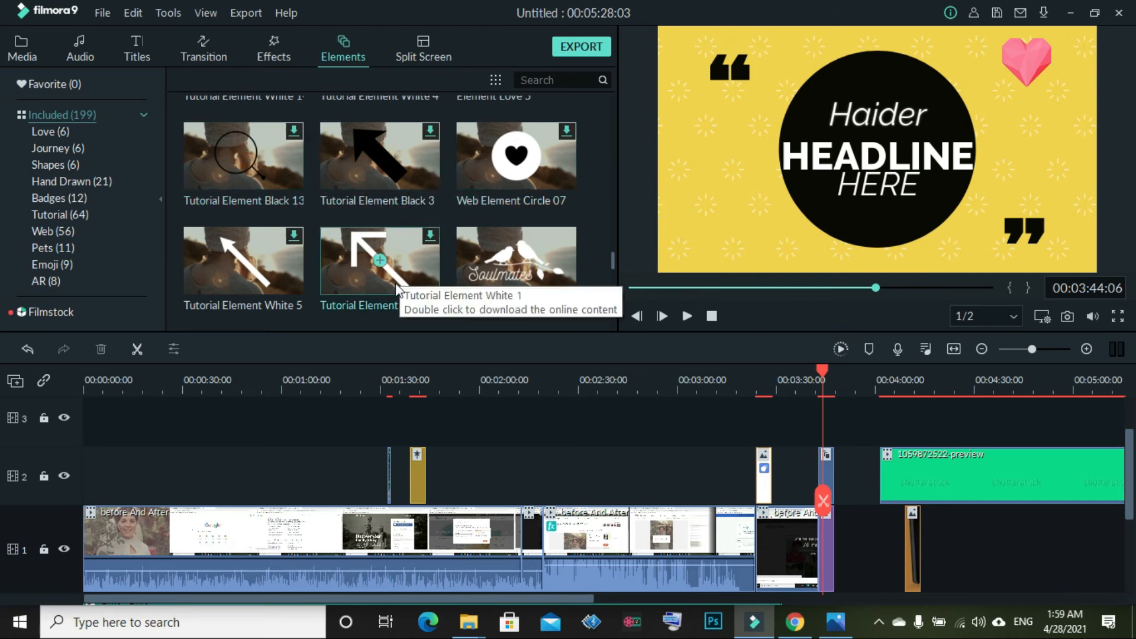
scroll(450, 192, "up", 20)
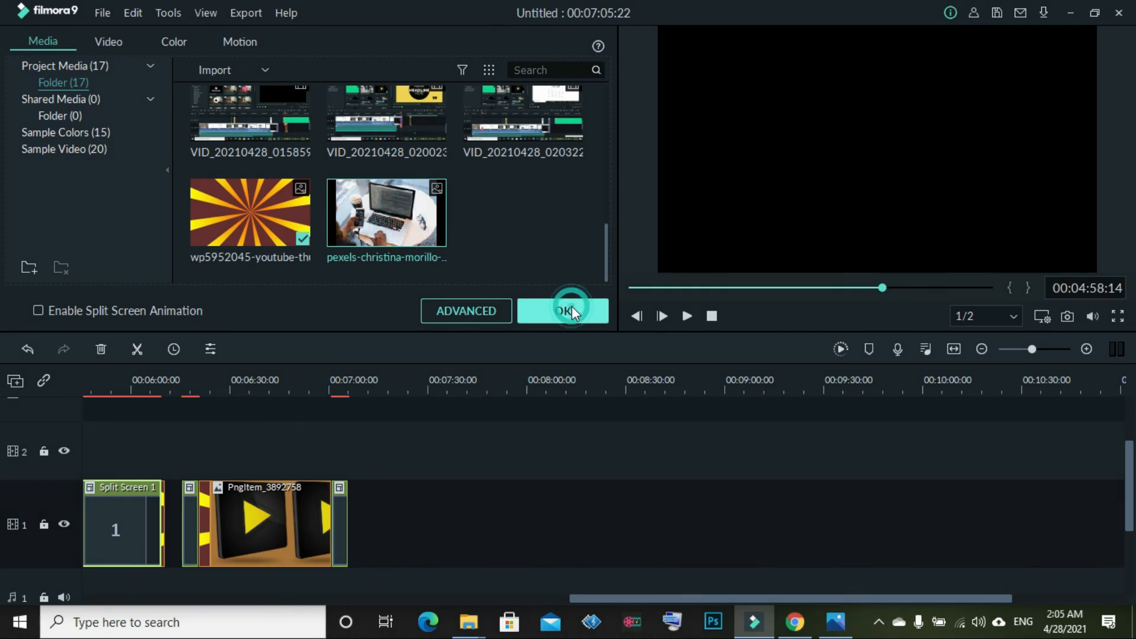
Confirm the split screen, then place the pexels-christina-morillo-1181216 photo on track 1 and extend it
left_click(534, 307)
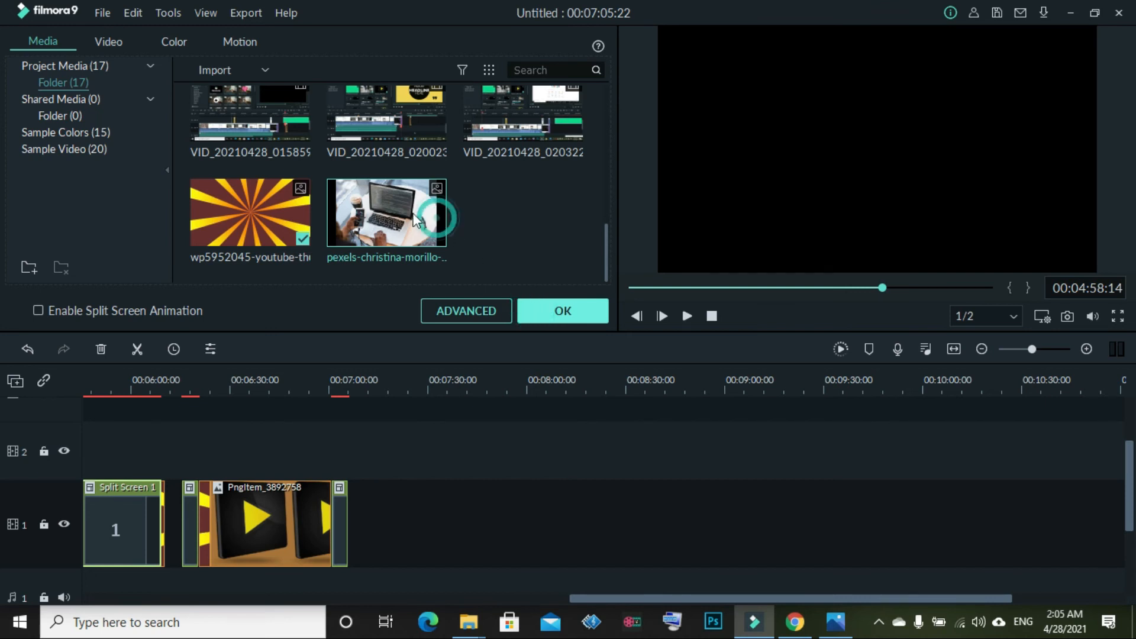
left_click_drag(403, 237, 845, 545)
left_click_drag(930, 503, 930, 503)
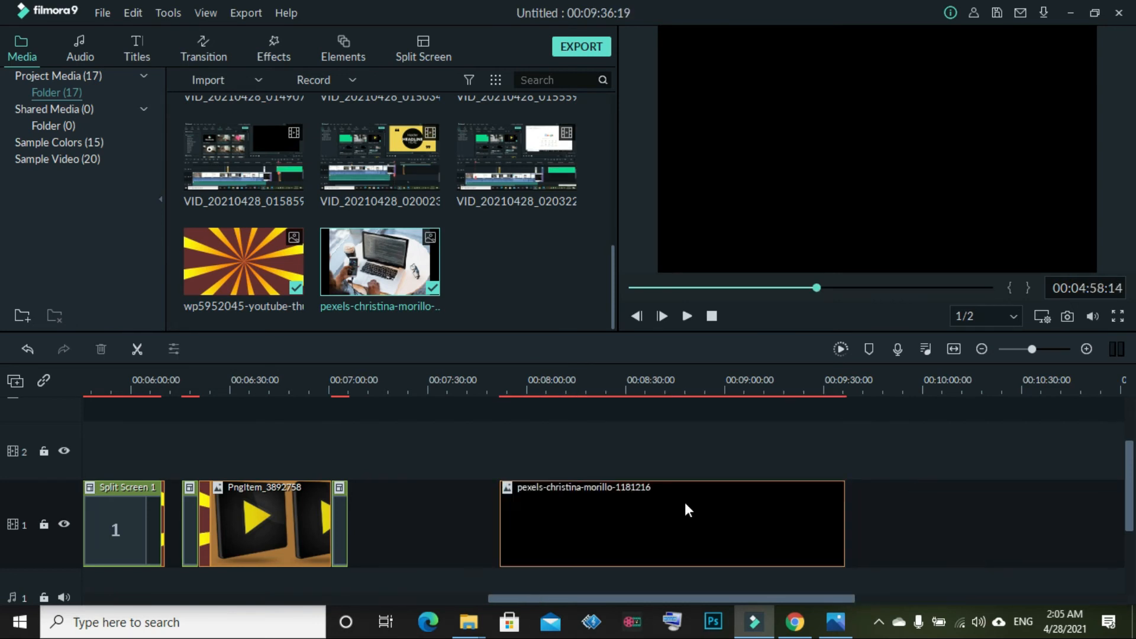
left_click_drag(827, 286, 935, 294)
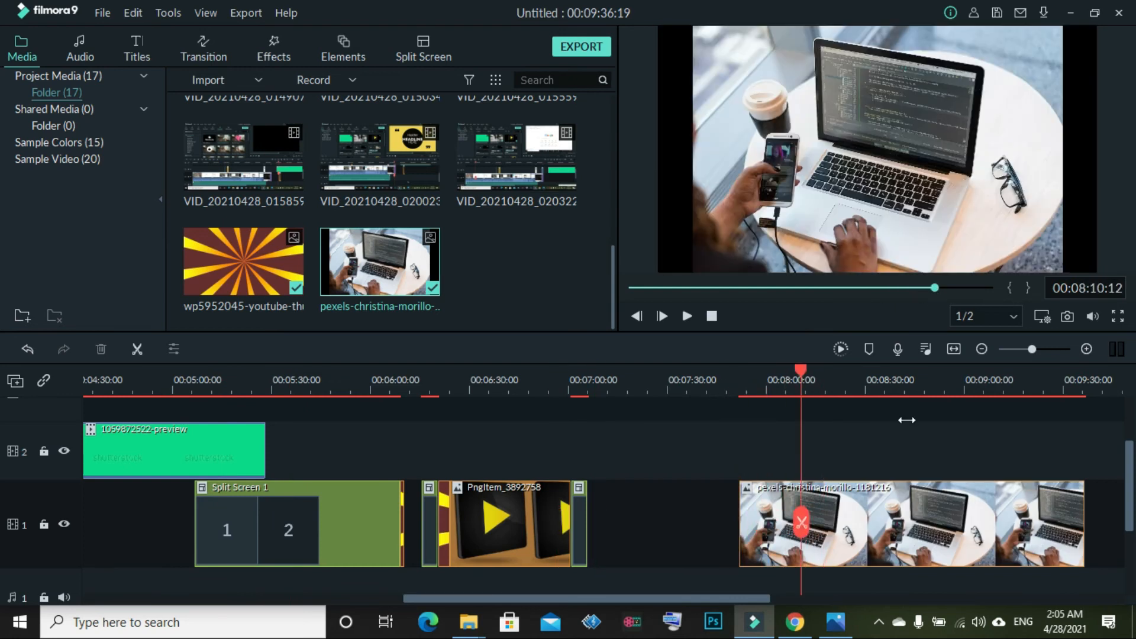
right_click(879, 514)
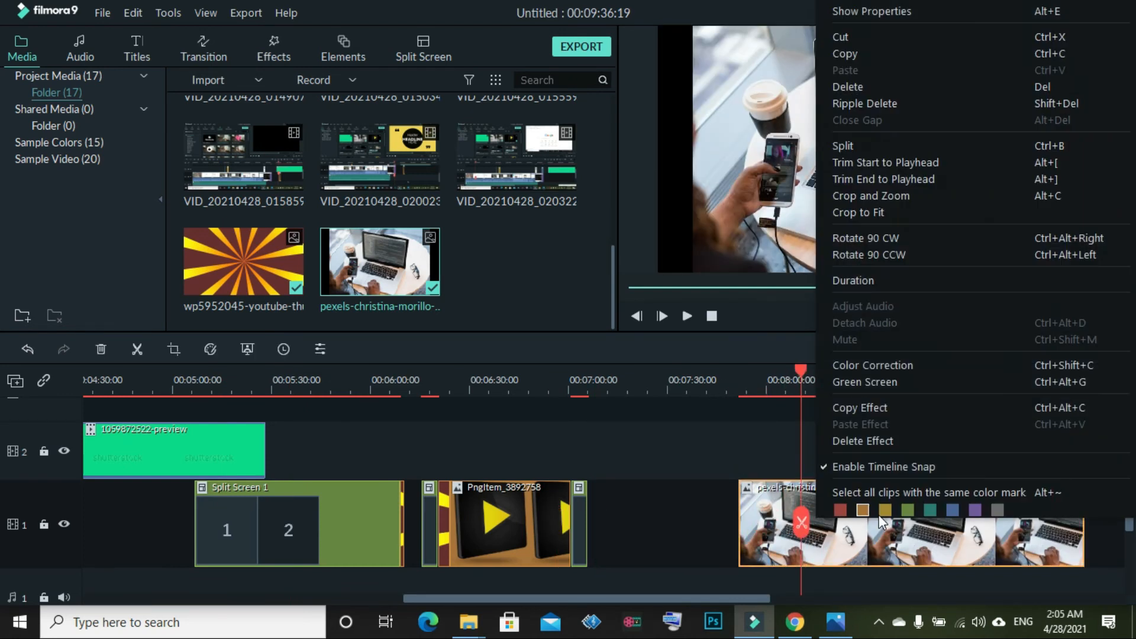
Open Crop and Zoom for the laptop photo and show its Pan & Zoom settings
left_click(906, 197)
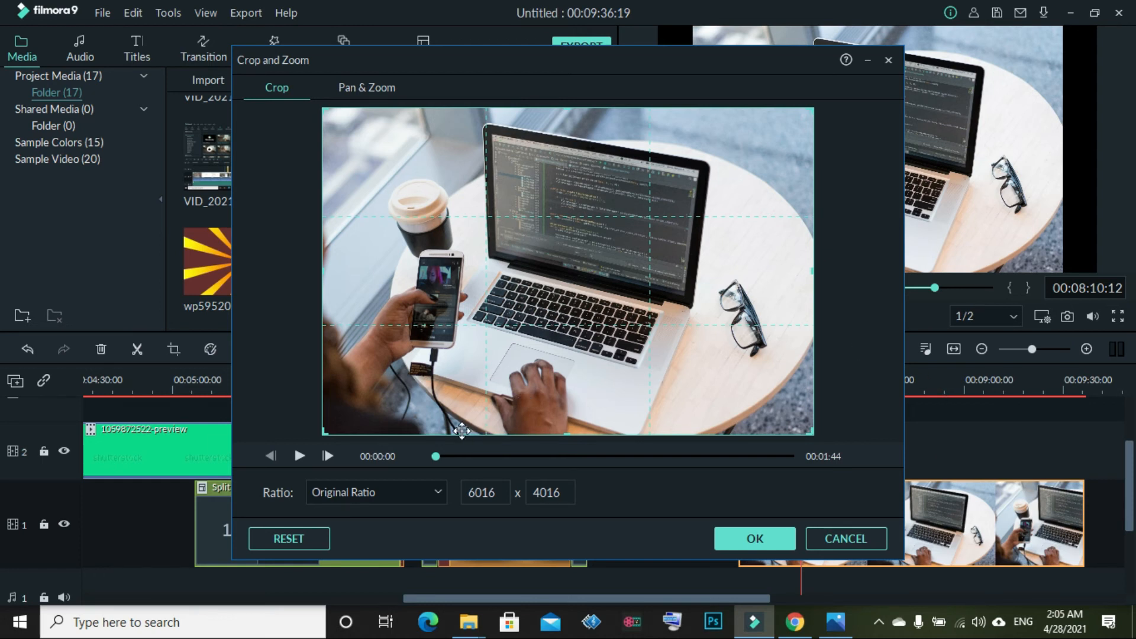
left_click(354, 95)
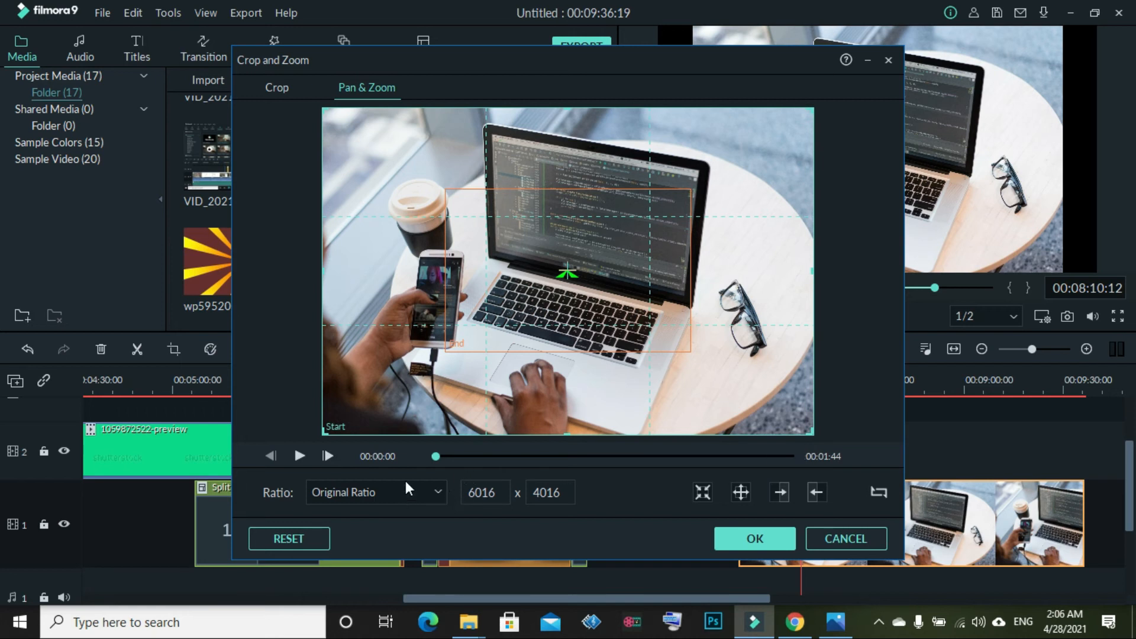
Shrink and position the Pan & Zoom Start frame to 4563x3046, then preview the zoom
left_click_drag(324, 431, 385, 394)
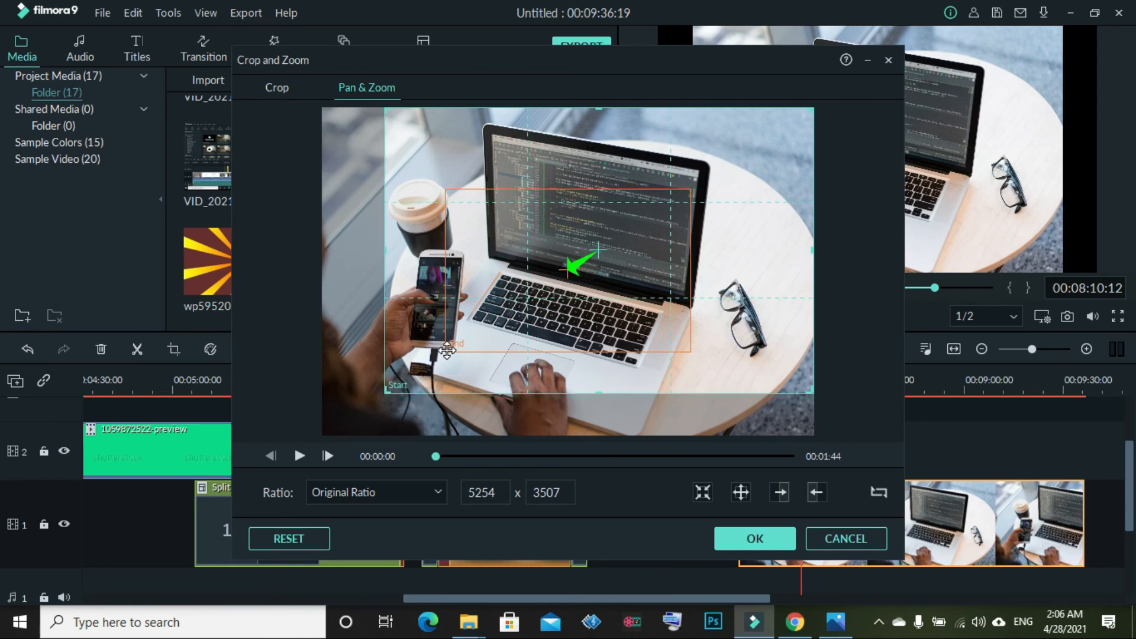
mouse_move(520, 303)
left_mouse_down()
mouse_move(508, 299)
mouse_move(517, 292)
left_mouse_up()
left_click_drag(586, 259, 589, 299)
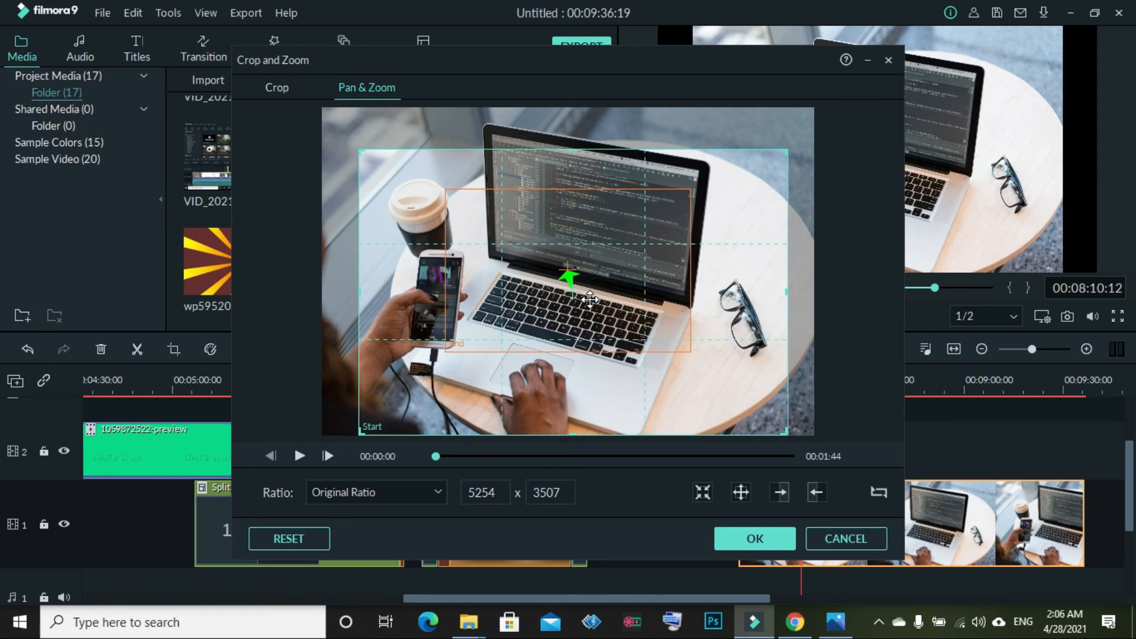
left_click_drag(574, 292, 538, 283)
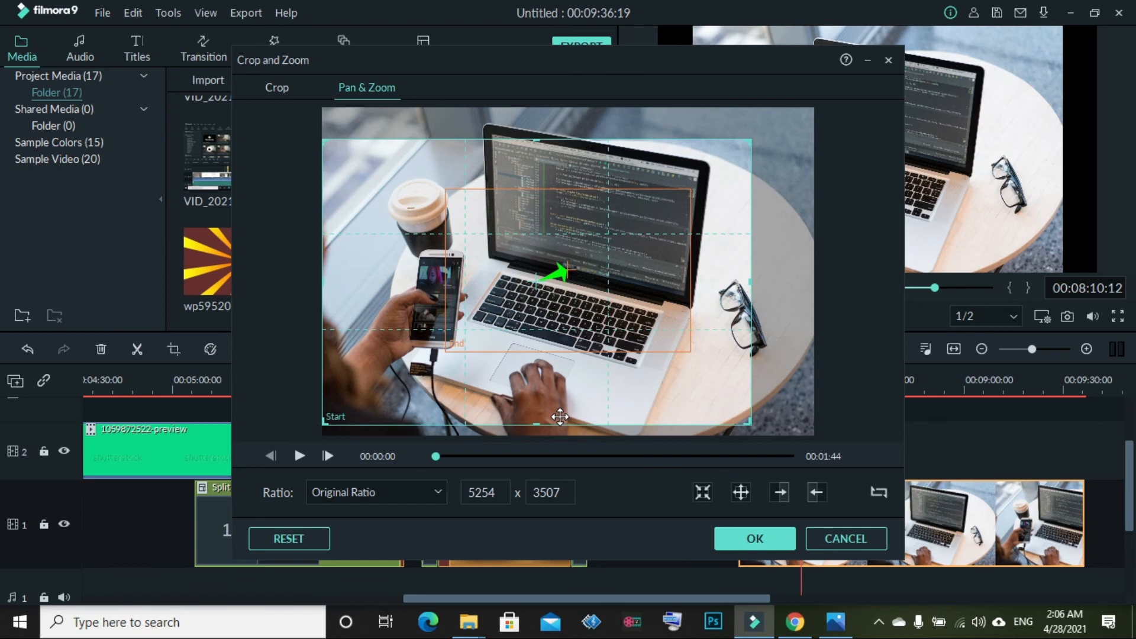
left_click_drag(323, 419, 379, 387)
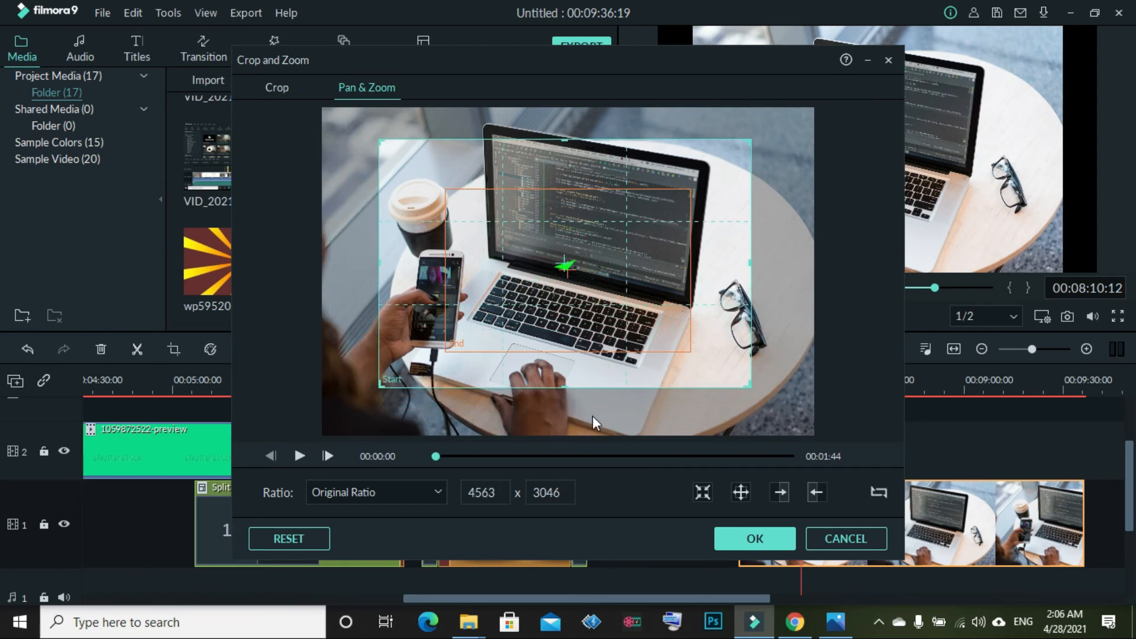
left_click_drag(601, 241, 606, 217)
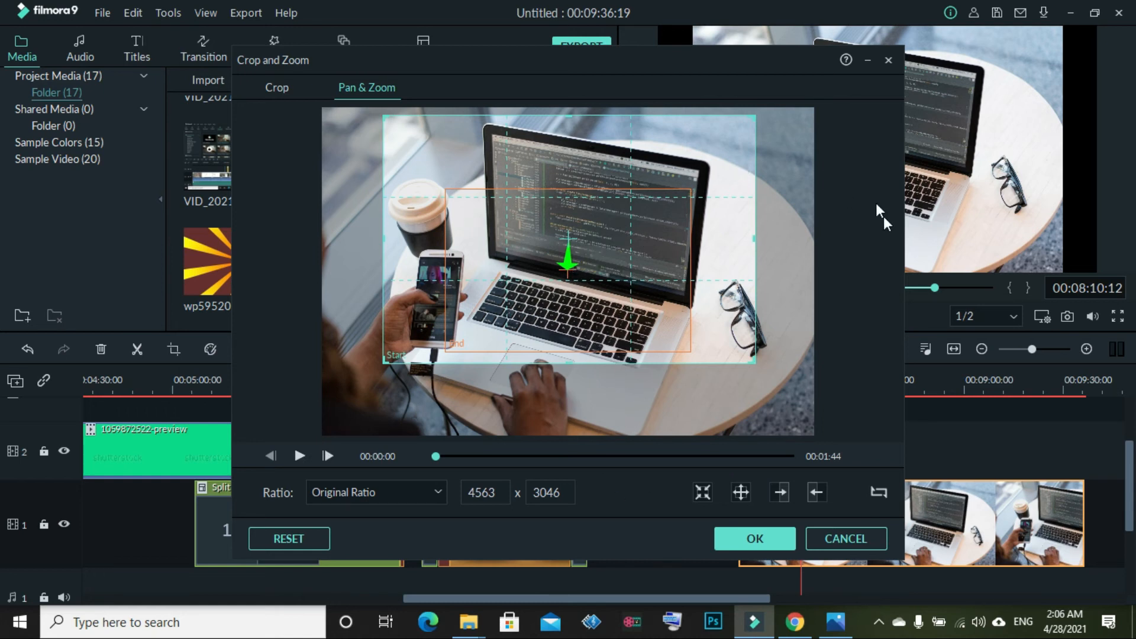
left_click(298, 458)
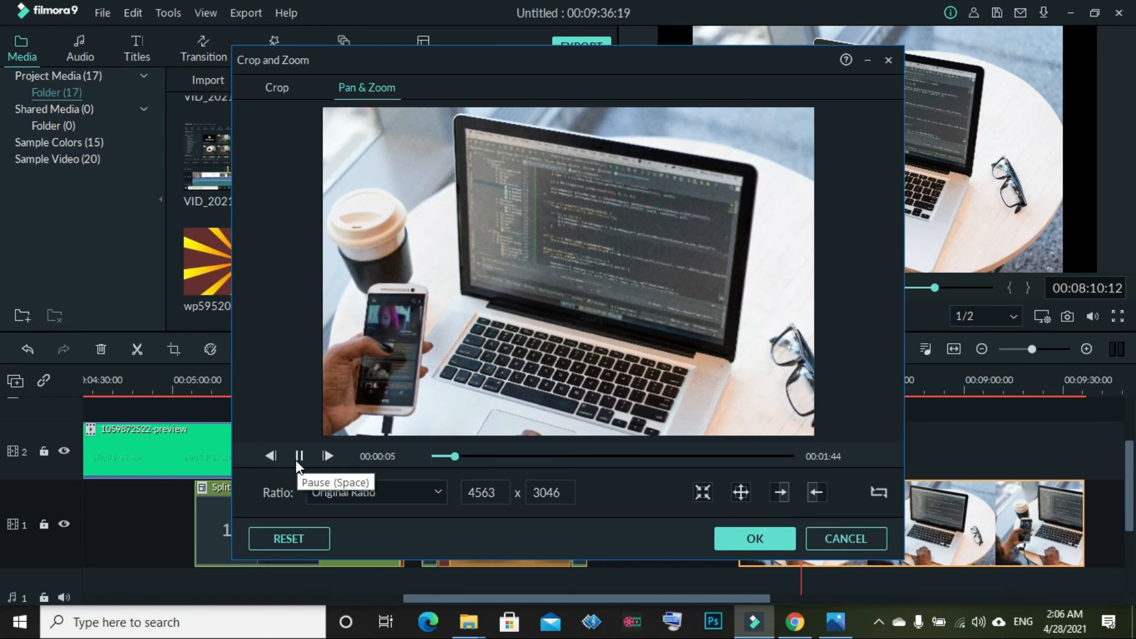
Reposition the End frame, enlarge the Start frame to the full 6016x4016 image, and preview the zoom
left_click(447, 459)
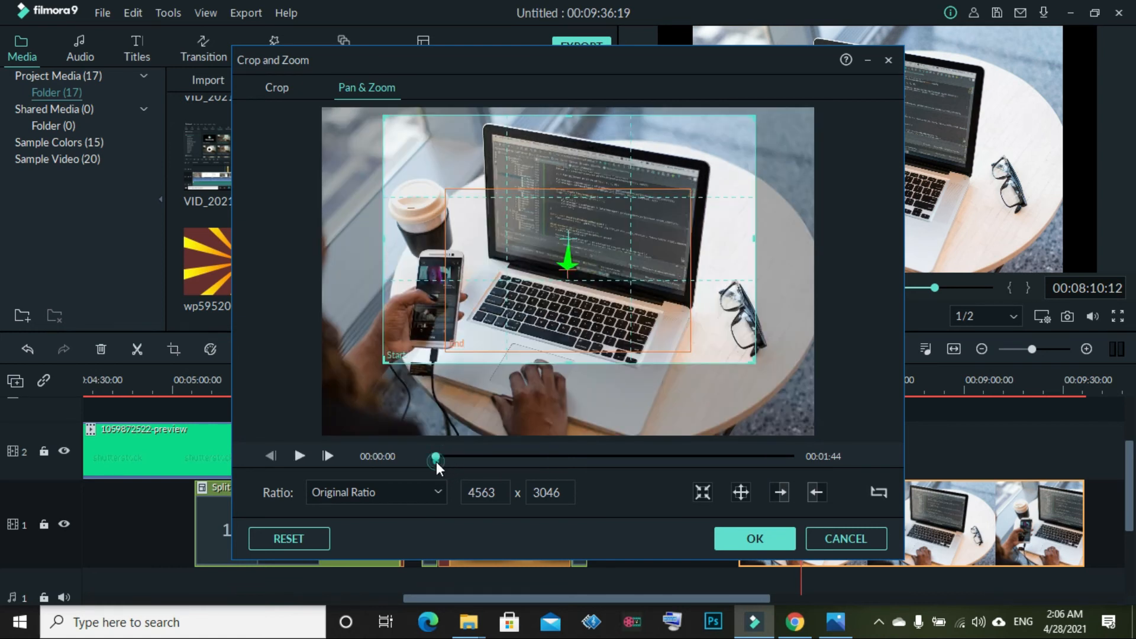
left_click_drag(564, 257, 506, 345)
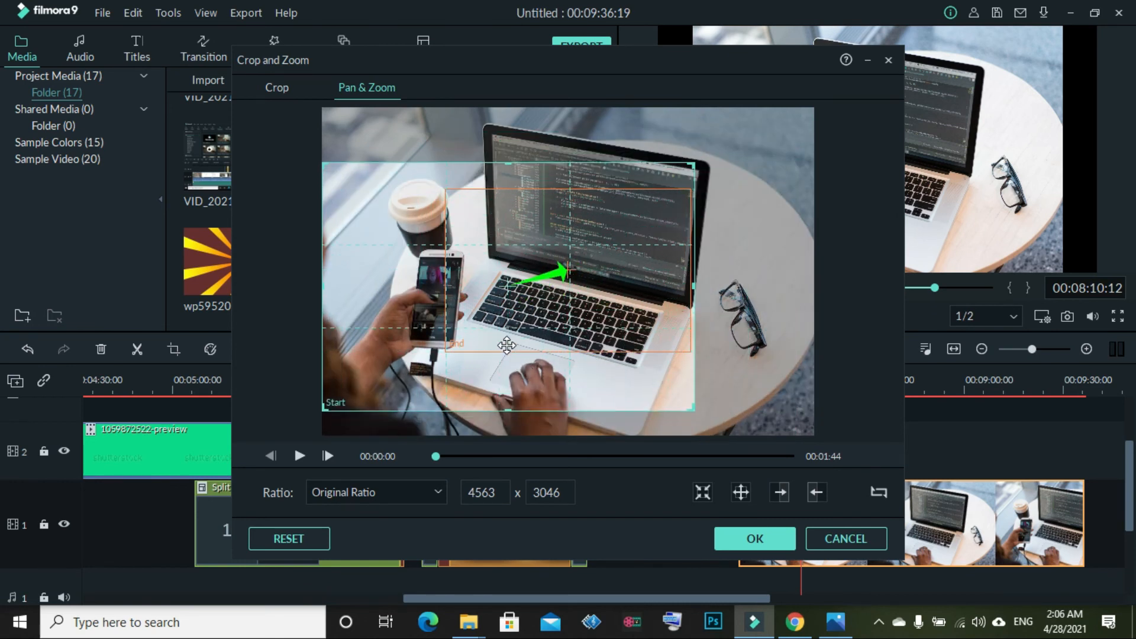
left_click(300, 456)
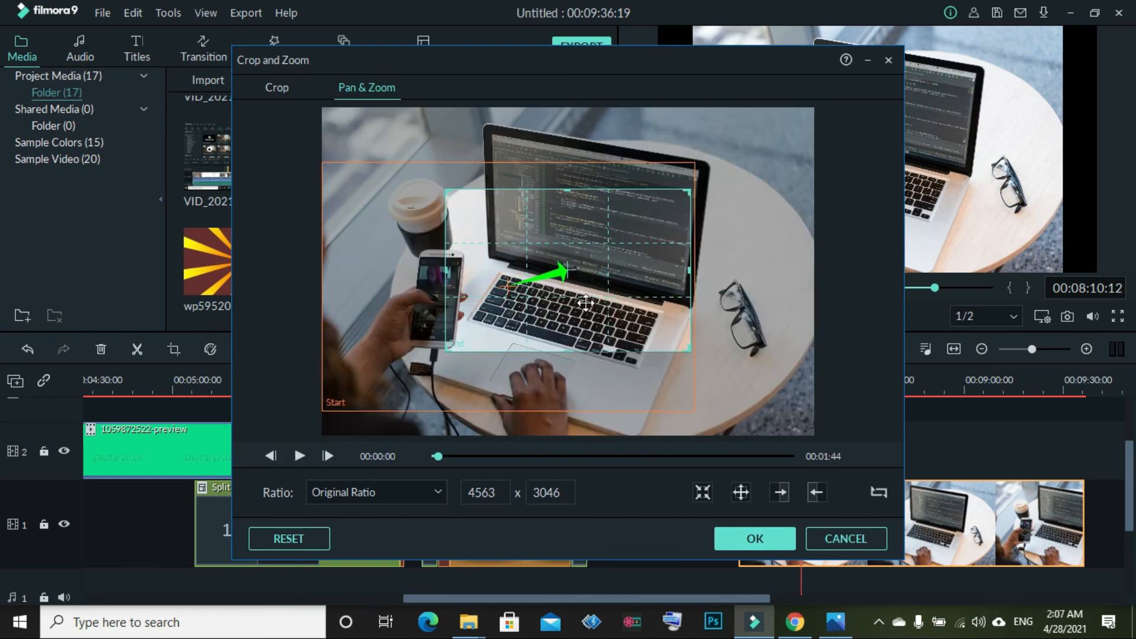
left_click_drag(543, 279, 579, 232)
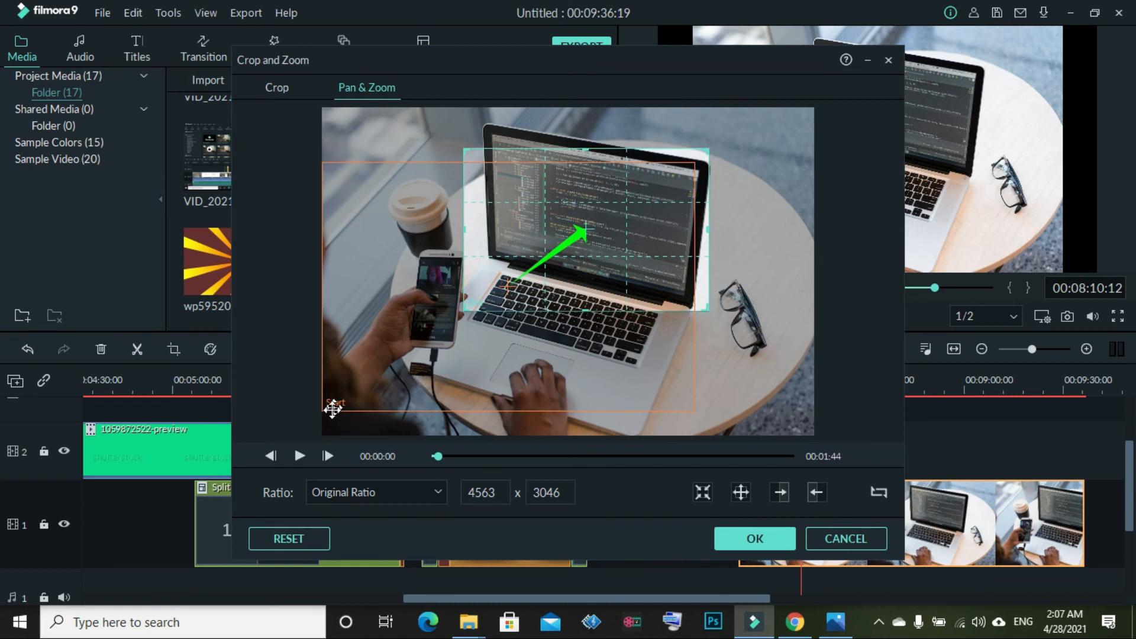
left_click_drag(406, 370, 494, 319)
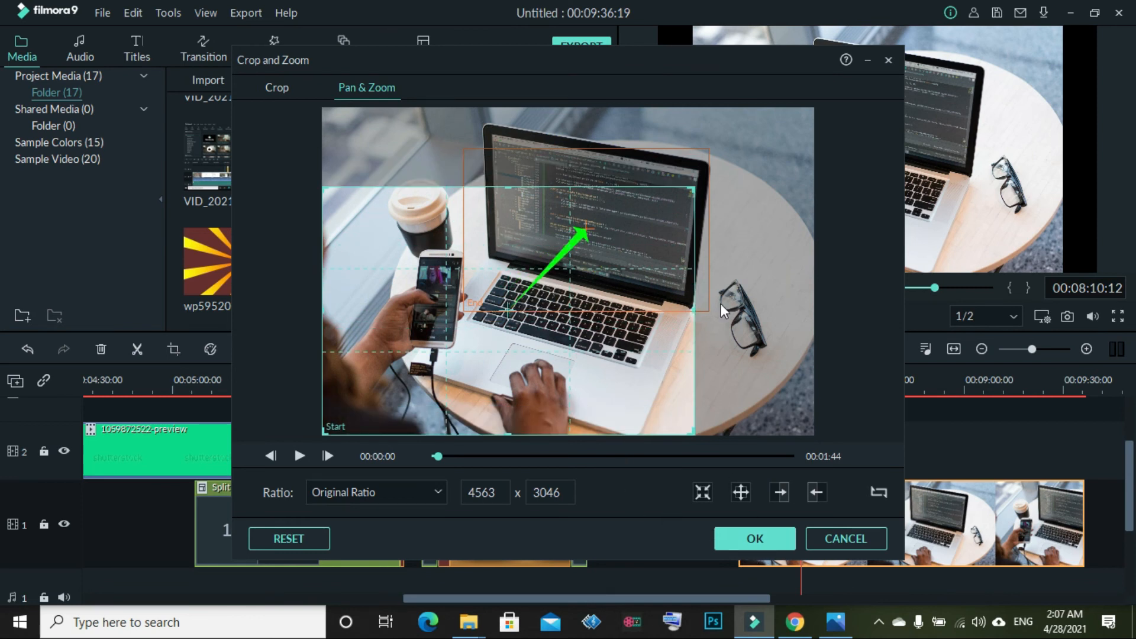
left_click_drag(694, 191, 684, 189)
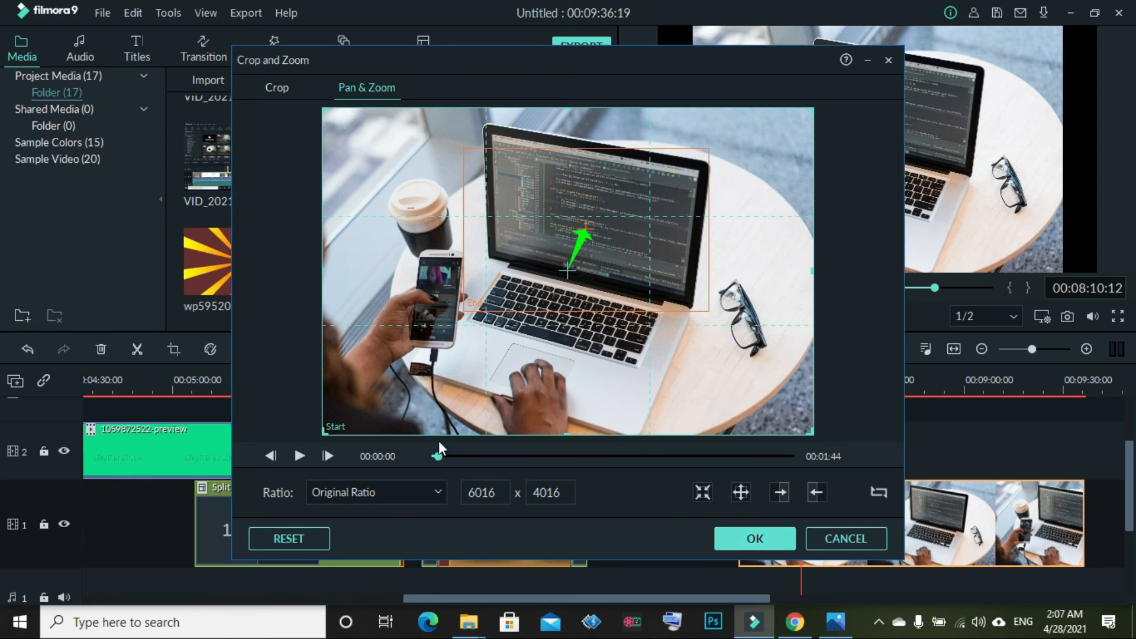
left_click(298, 456)
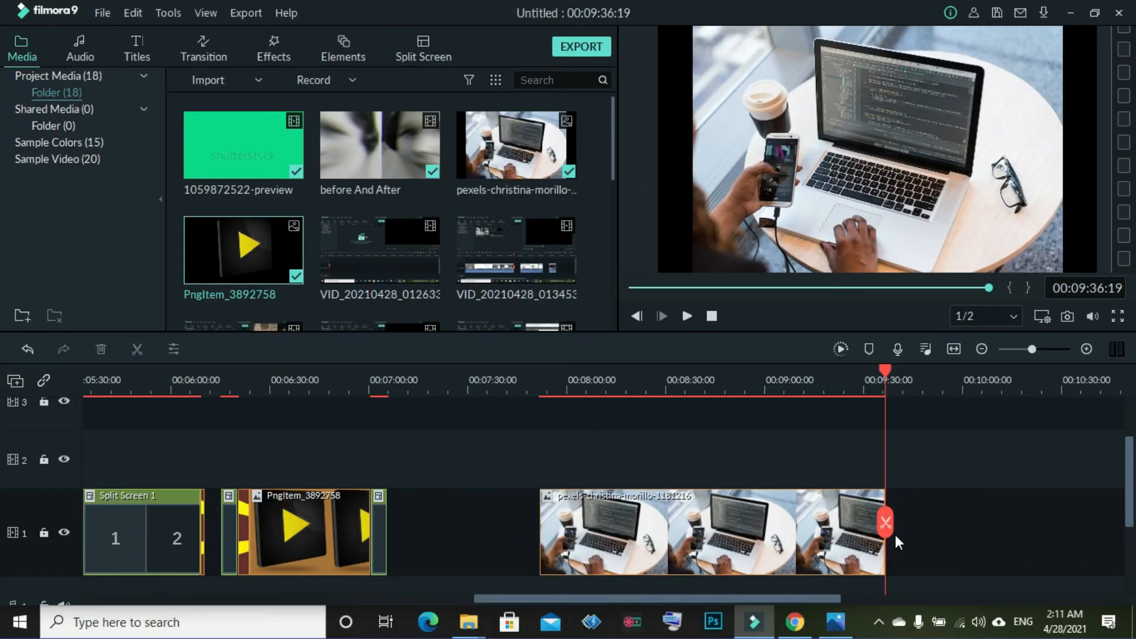
left_click_drag(885, 520, 924, 493)
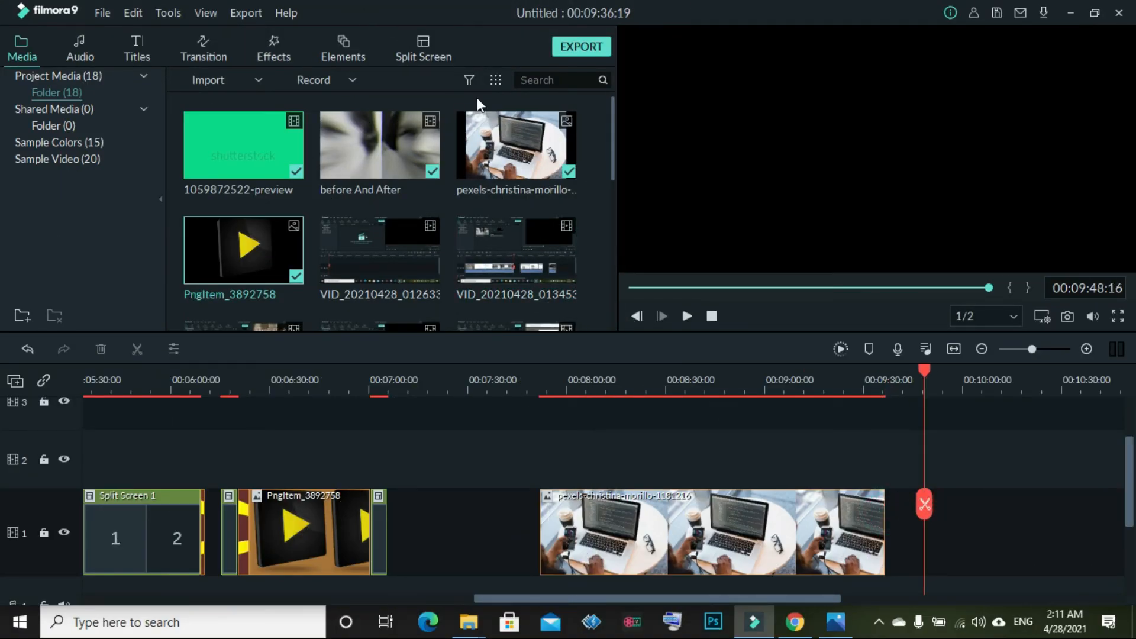
Browse the Split Screen template grid to compare the available layouts
left_click(436, 51)
mouse_move(512, 271)
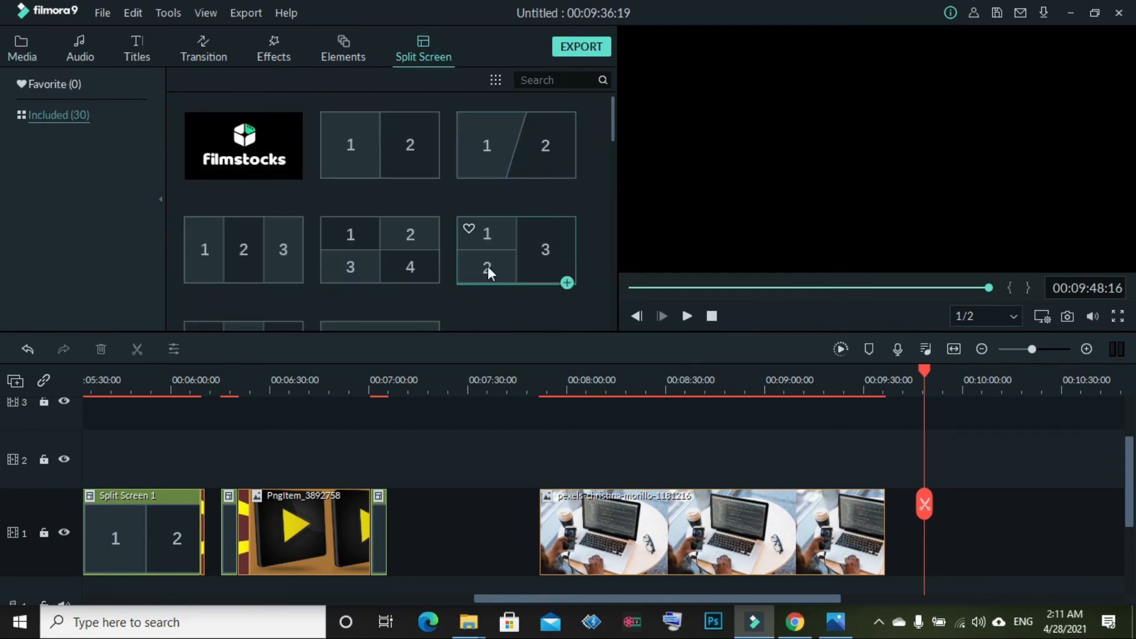
scroll(329, 165, "down", 5)
scroll(329, 166, "up", 5)
scroll(329, 166, "down", 5)
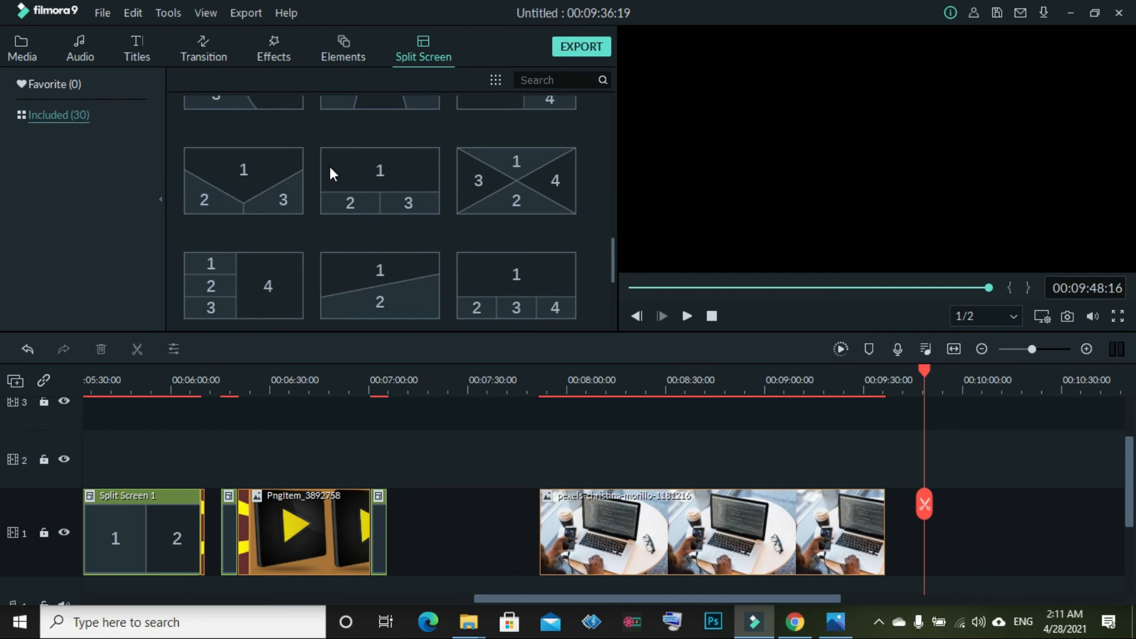
scroll(477, 186, "down", 5)
scroll(477, 185, "up", 10)
scroll(495, 187, "down", 10)
scroll(495, 187, "up", 5)
scroll(495, 189, "down", 5)
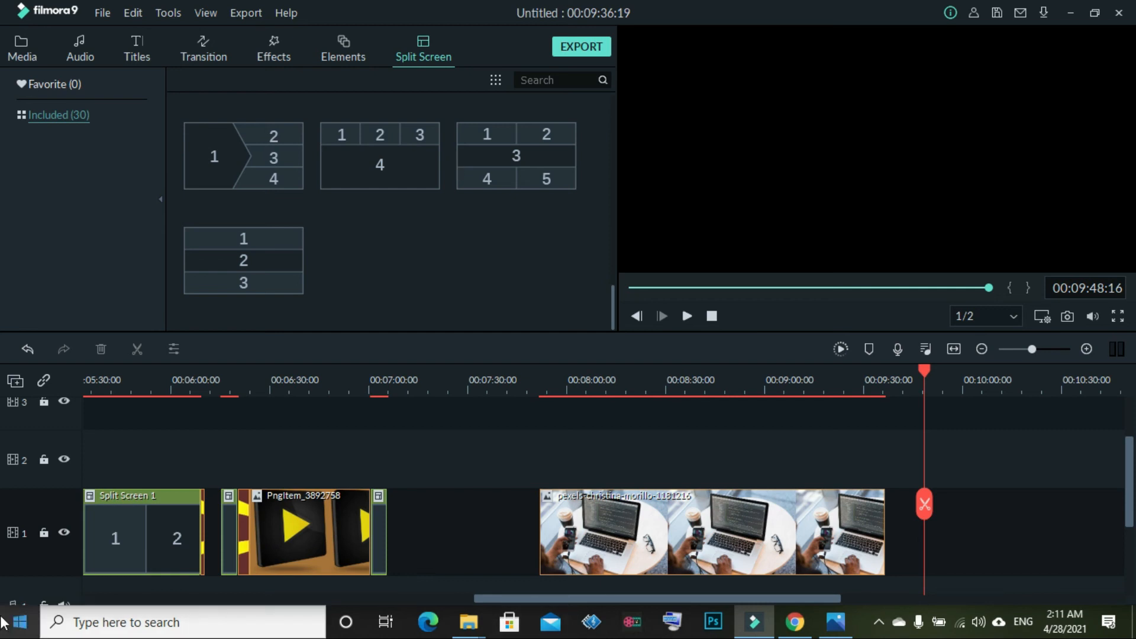
mouse_move(233, 156)
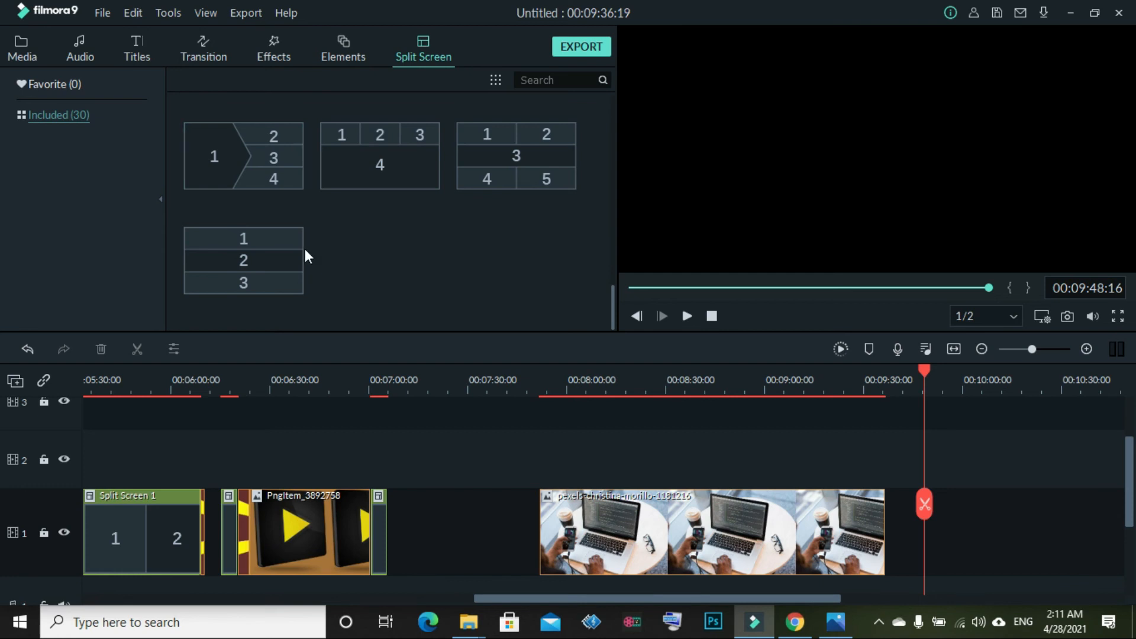
scroll(286, 178, "up", 10)
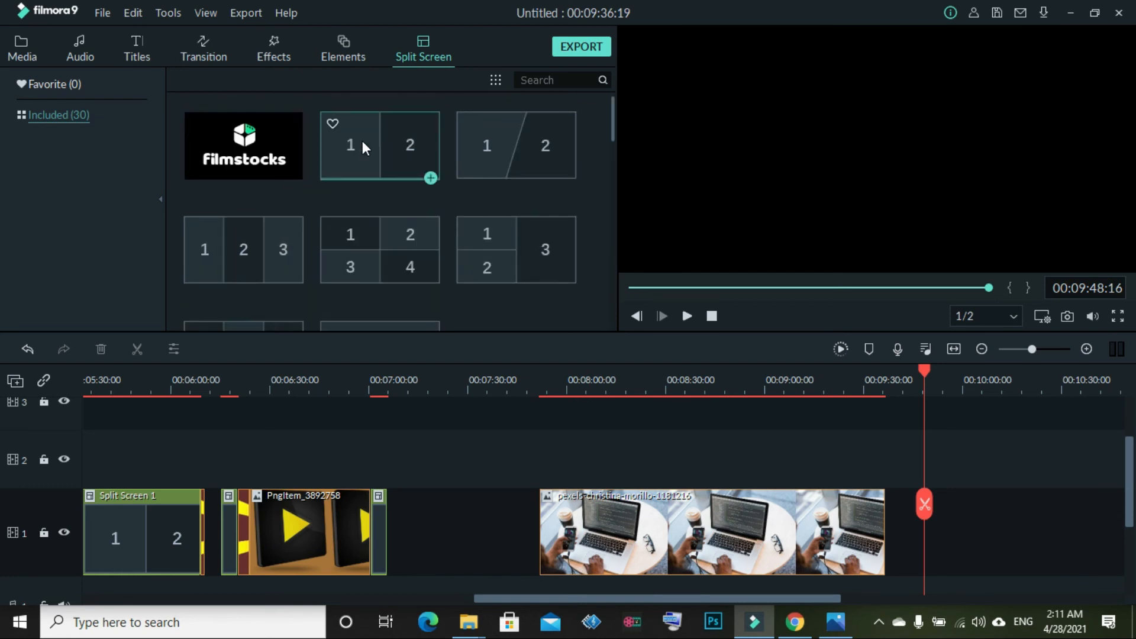
scroll(510, 197, "down", 3)
scroll(510, 197, "up", 3)
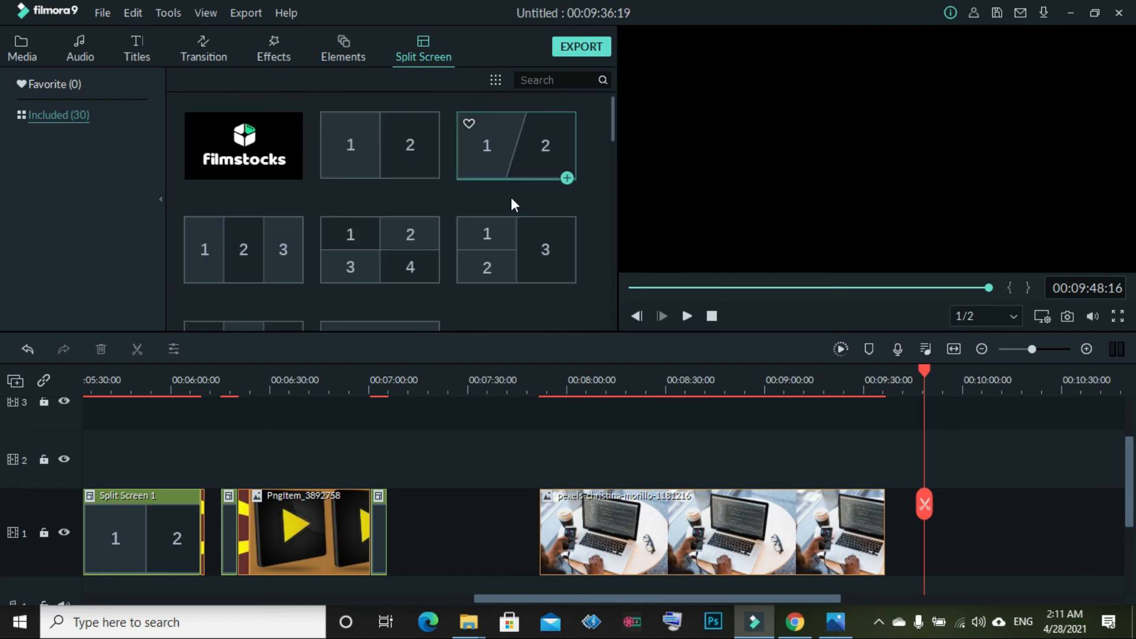
scroll(331, 253, "down", 9)
scroll(330, 248, "up", 8)
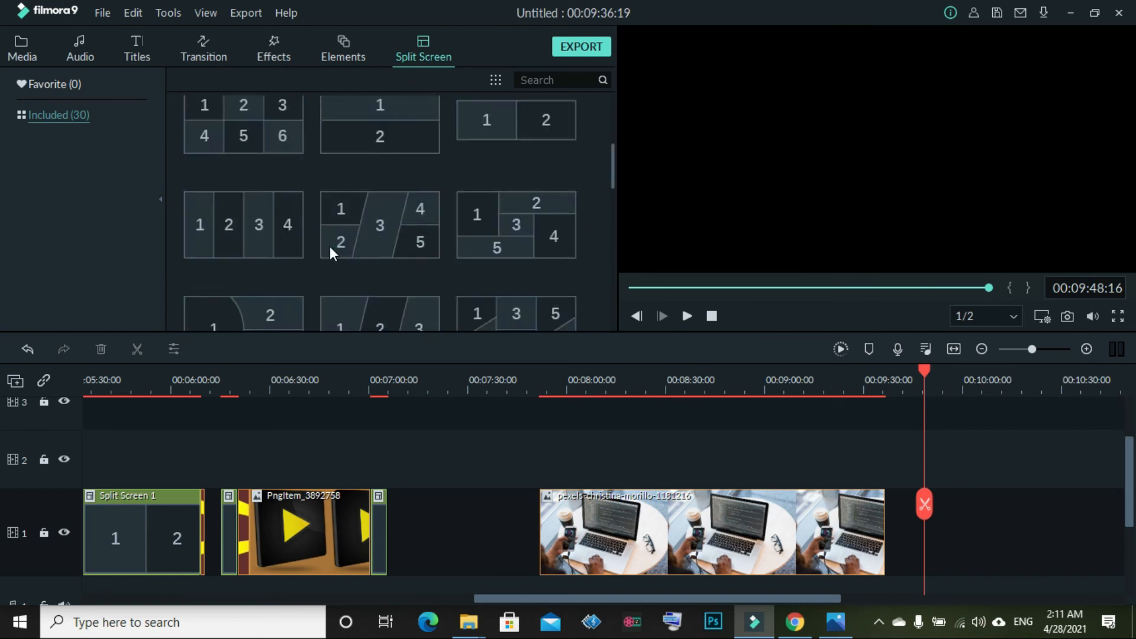
scroll(372, 239, "down", 10)
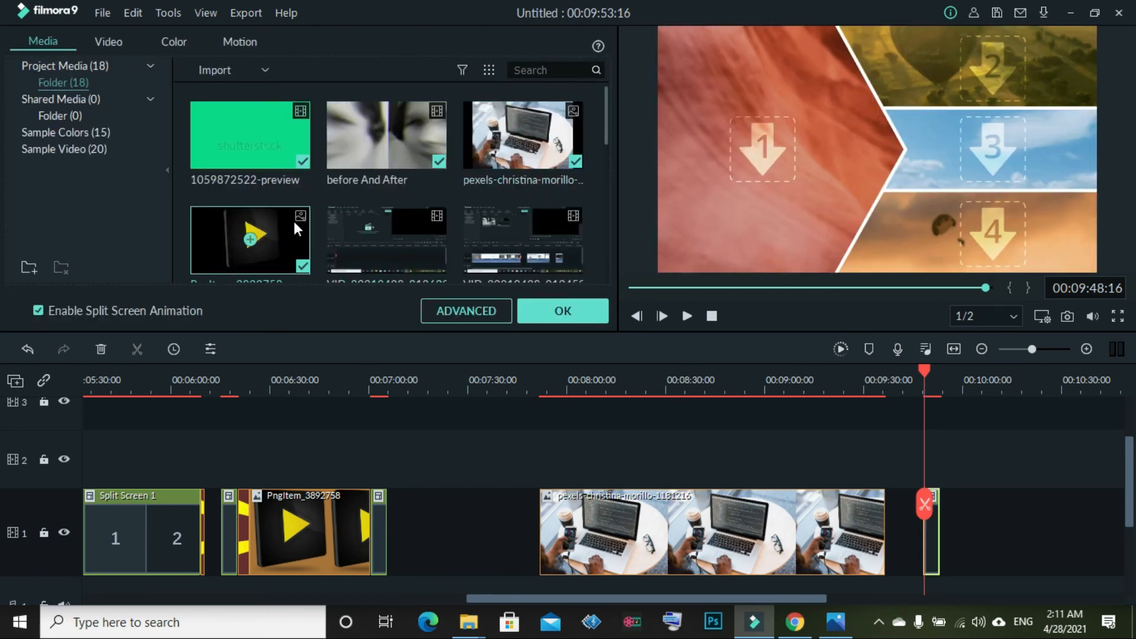
Fill the four split-screen panels with the PngItem play icon, wp5952045 sunburst and pexels laptop images
left_click(800, 150)
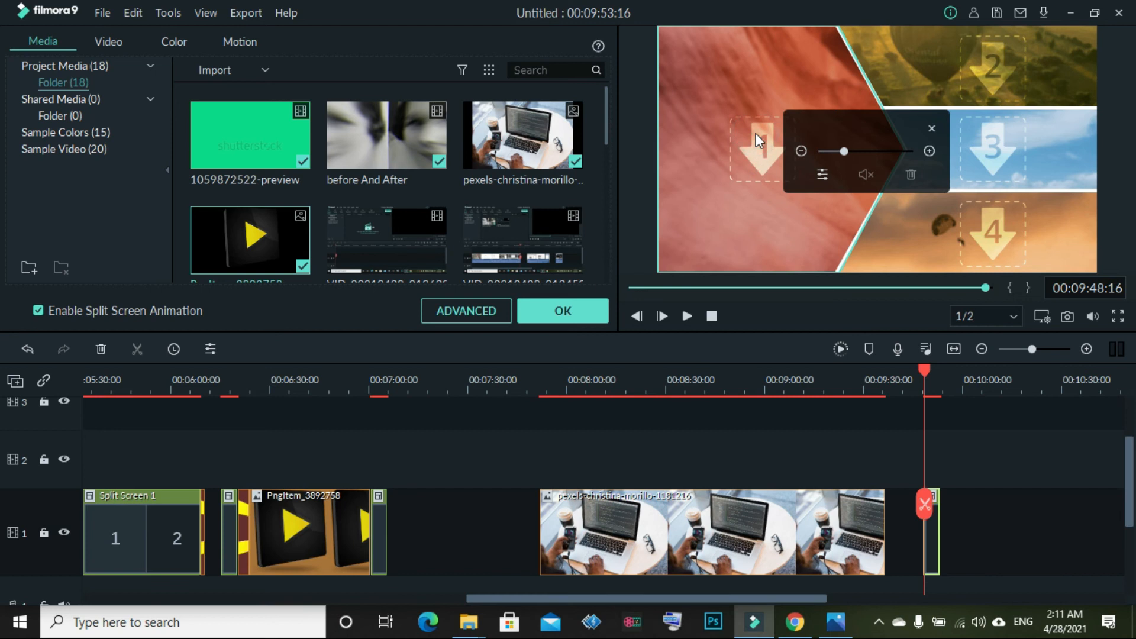
left_click_drag(261, 240, 753, 135)
scroll(442, 143, "down", 5)
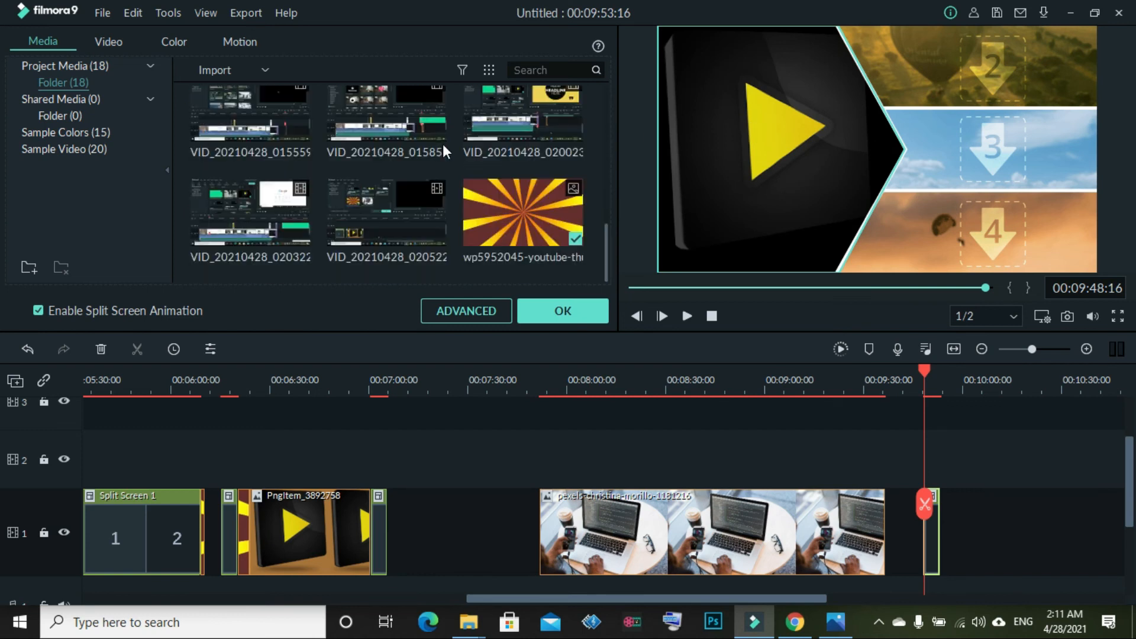
left_click_drag(535, 203, 967, 58)
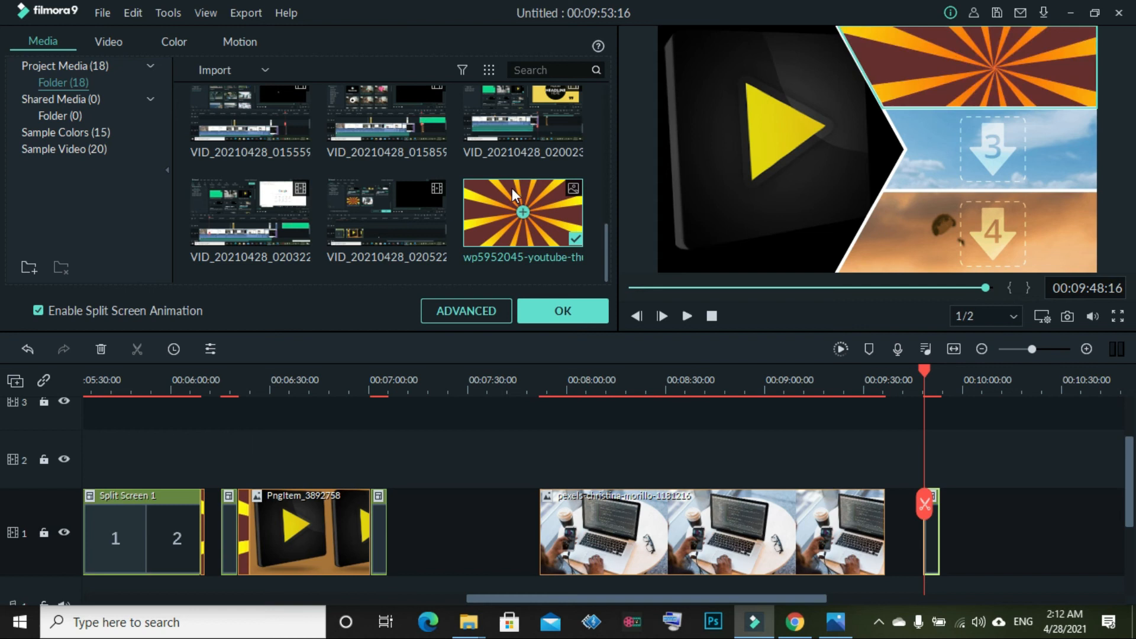
scroll(513, 189, "up", 8)
scroll(412, 185, "down", 7)
scroll(410, 185, "up", 7)
left_click_drag(500, 115, 780, 142)
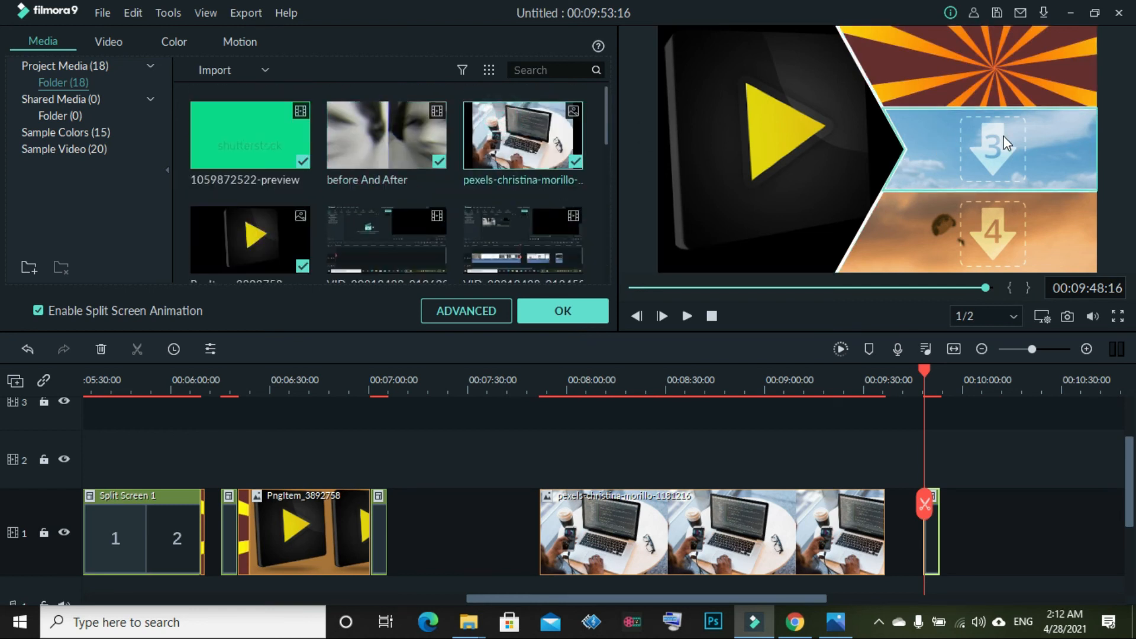
left_click(524, 133)
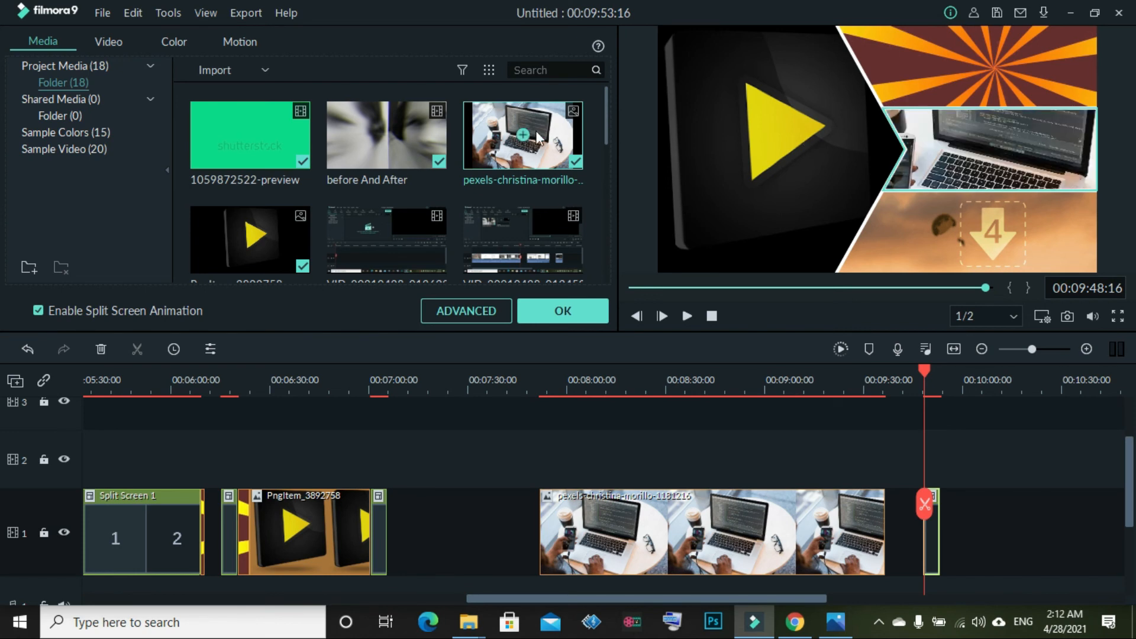
left_click_drag(264, 221, 999, 220)
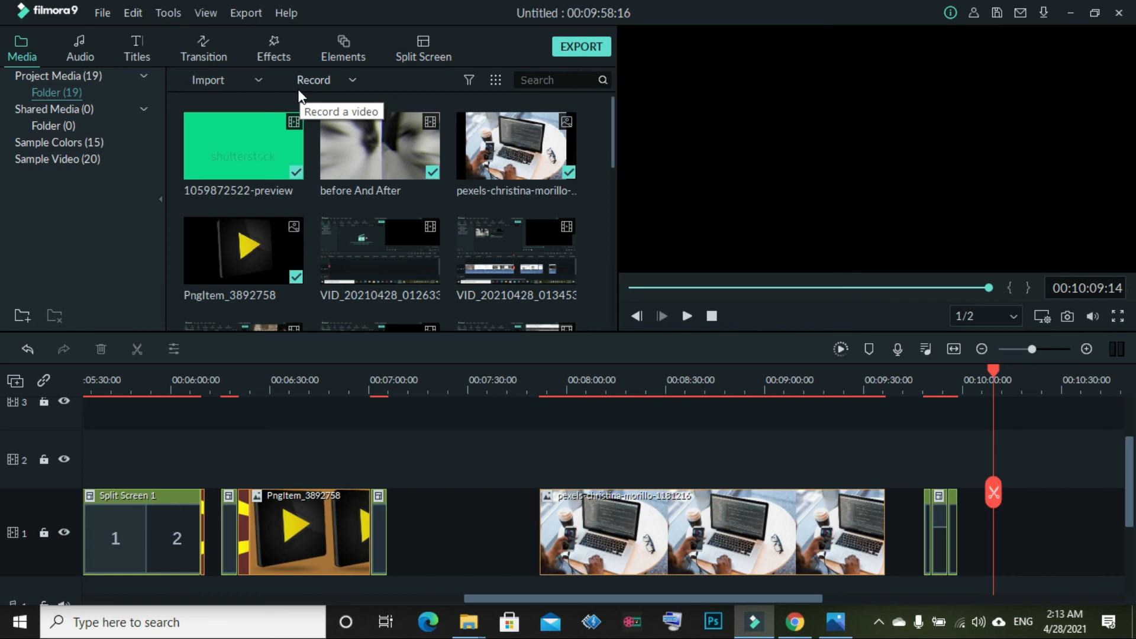
Show the Record menu's webcam, PC screen and voiceover options, reopening it after closing
scroll(488, 175, "down", 5)
scroll(488, 175, "up", 5)
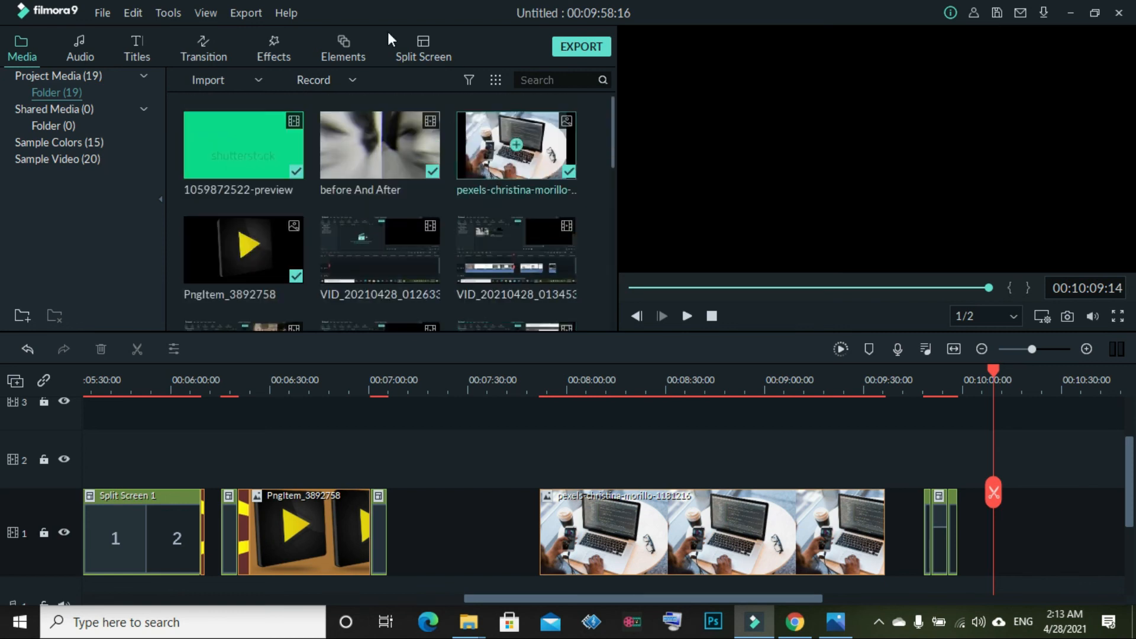
left_click(329, 71)
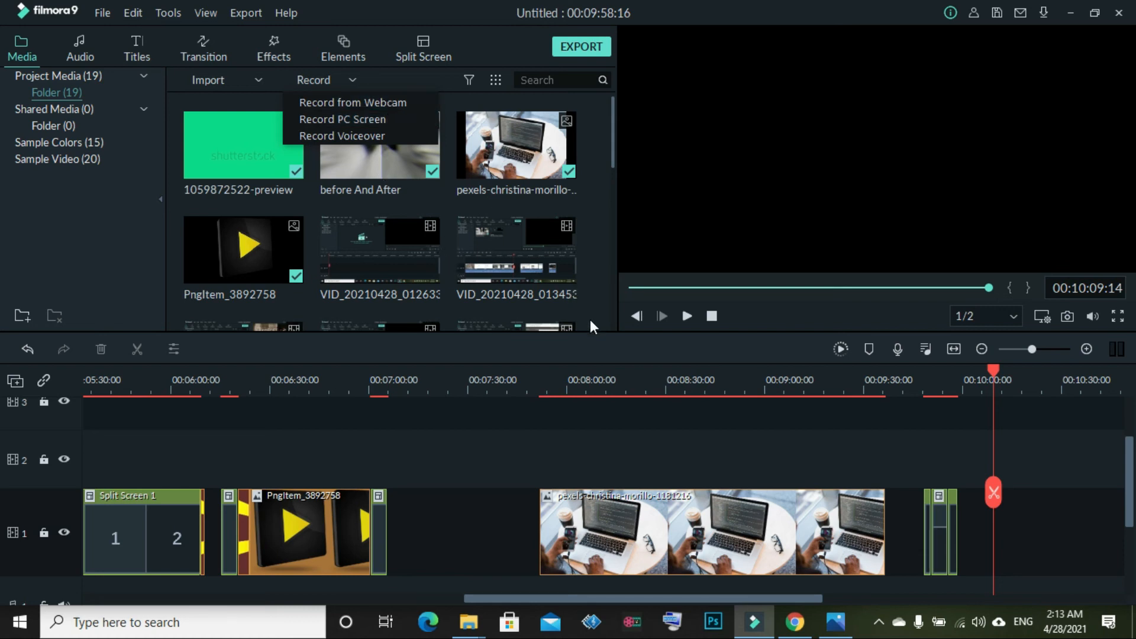
left_click(612, 329)
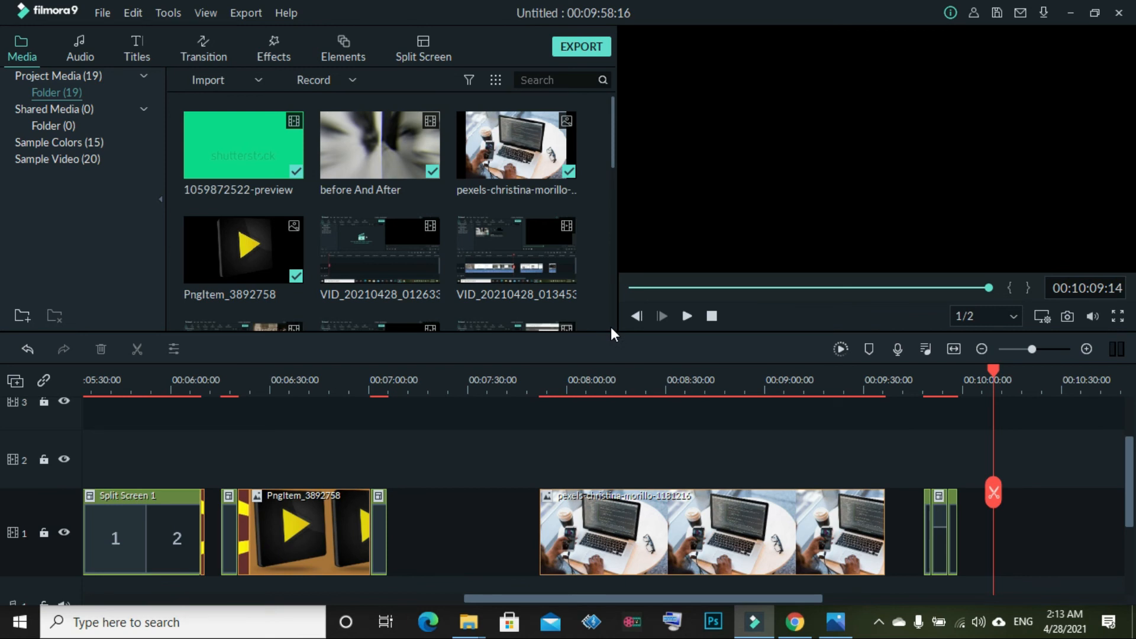
scroll(611, 327, "down", 5)
scroll(610, 327, "up", 5)
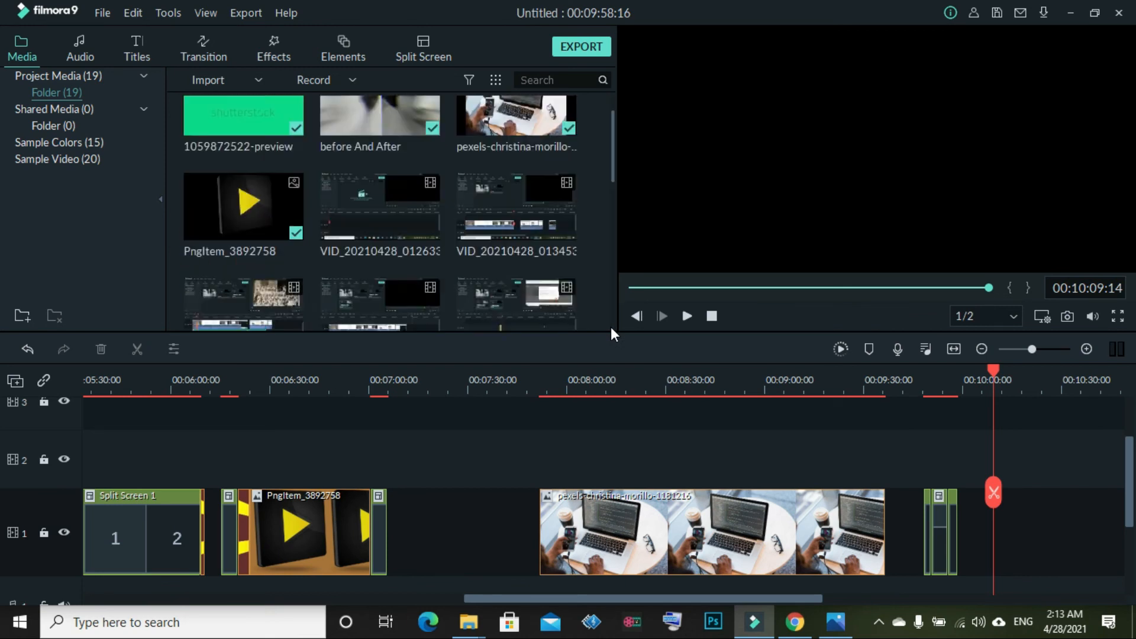
left_click(338, 84)
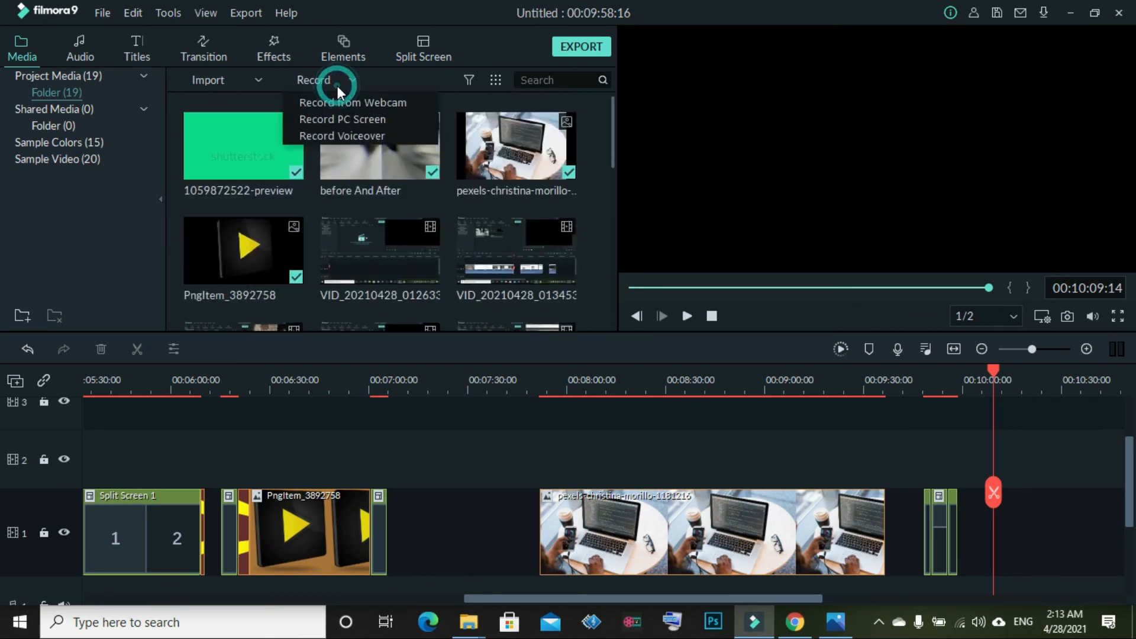
Start a PC screen recording, move the recorder widget out of the way, and switch back to Filmora
left_click(363, 119)
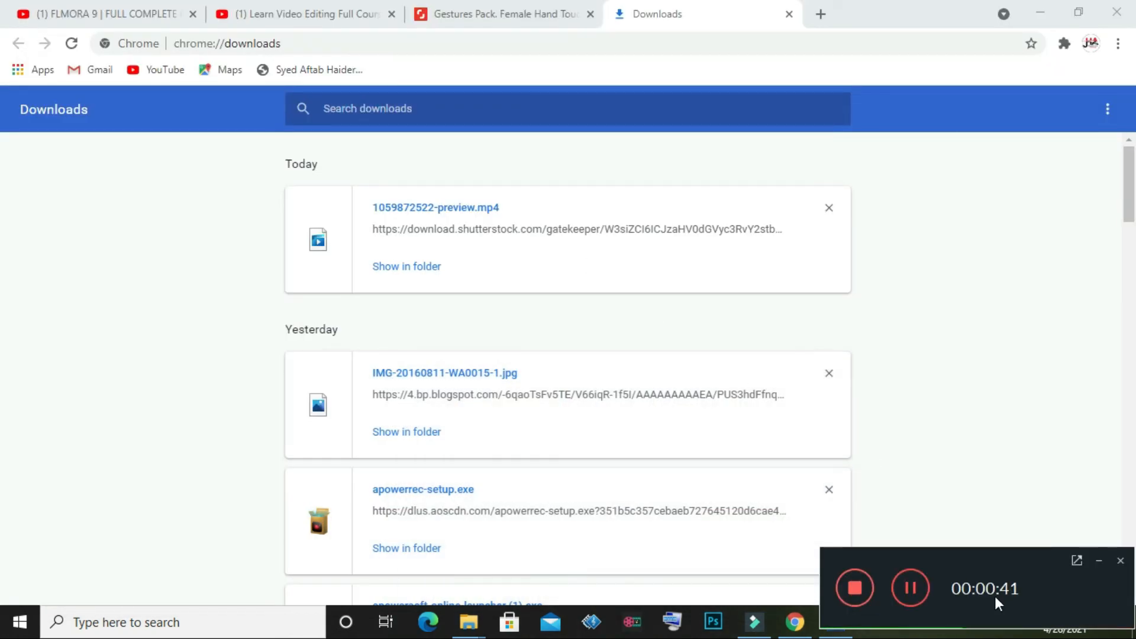
left_click_drag(980, 561, 671, 290)
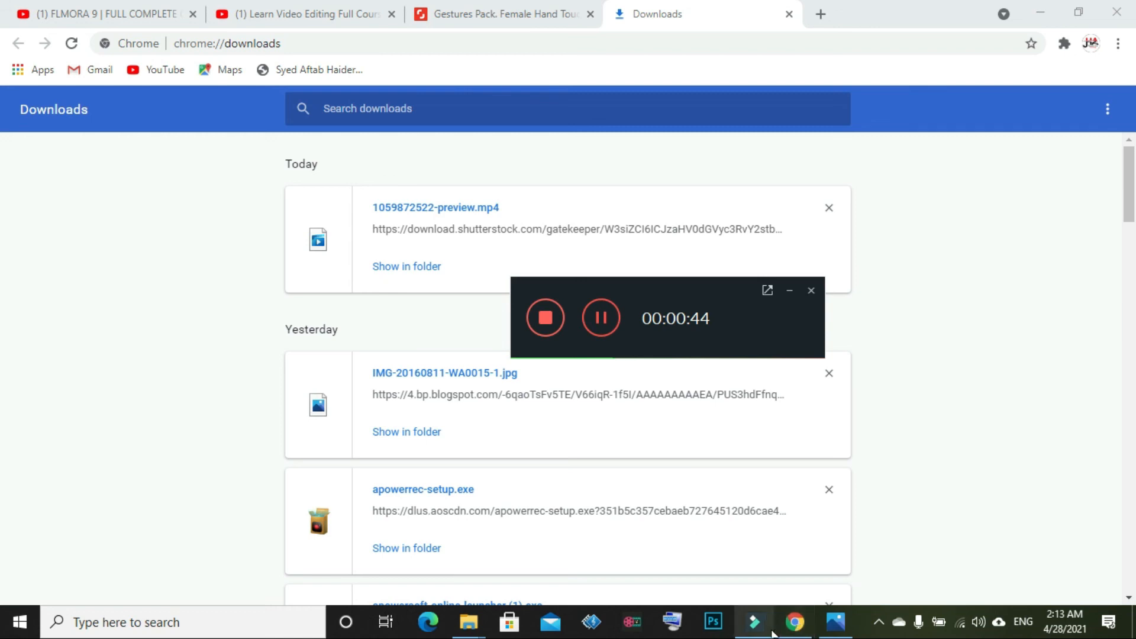
left_click(754, 621)
left_click_drag(722, 299, 946, 387)
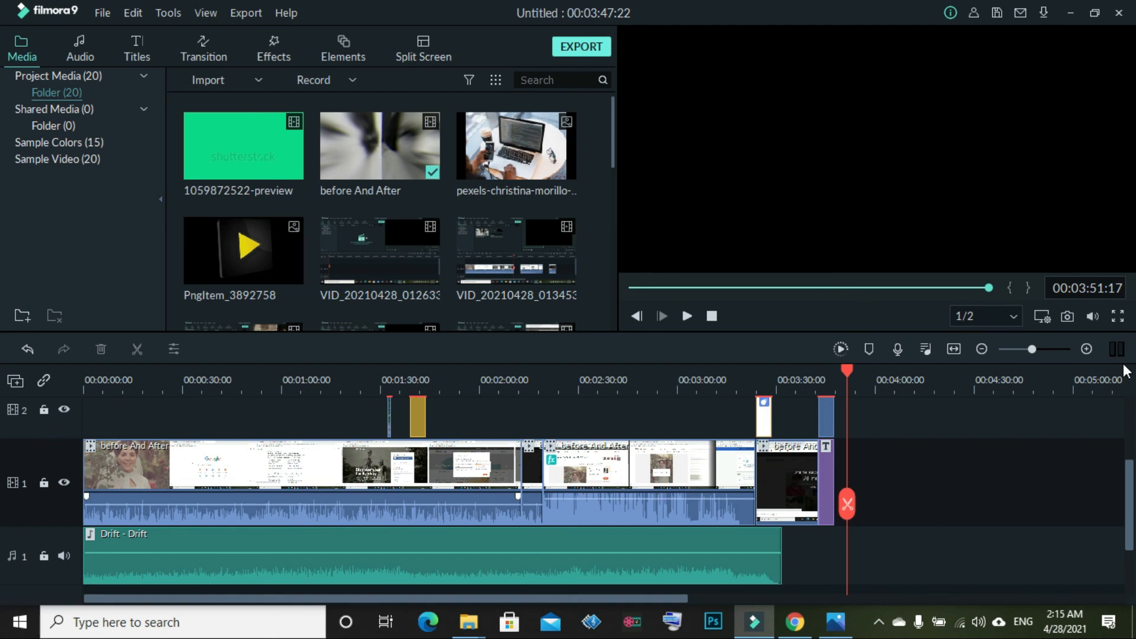
Open the export window and look over the YouTube upload options and video categories
key("ctrl+e")
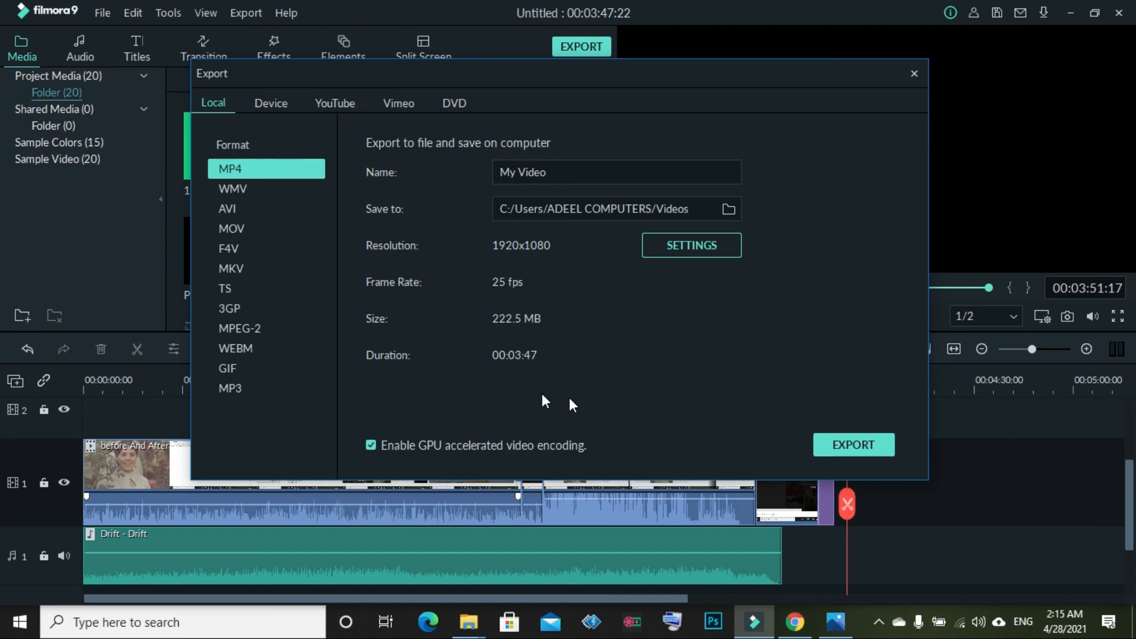
left_click(356, 102)
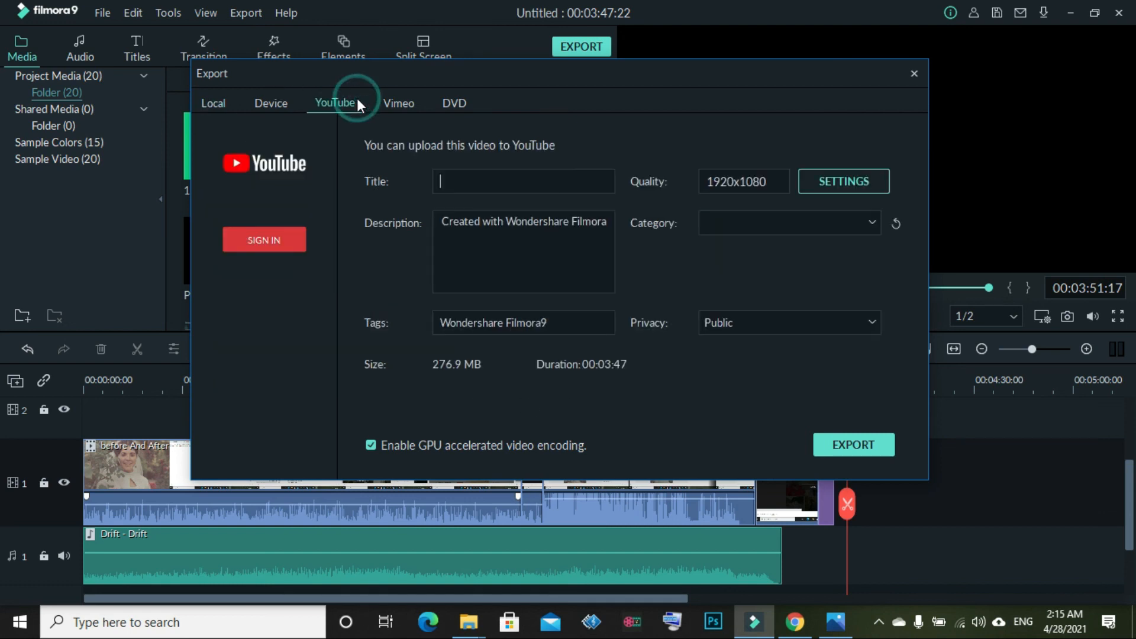
key("Tab")
left_click(868, 224)
Return to Local export, correct the file name to My Video, and open the MP4 settings
left_click(219, 107)
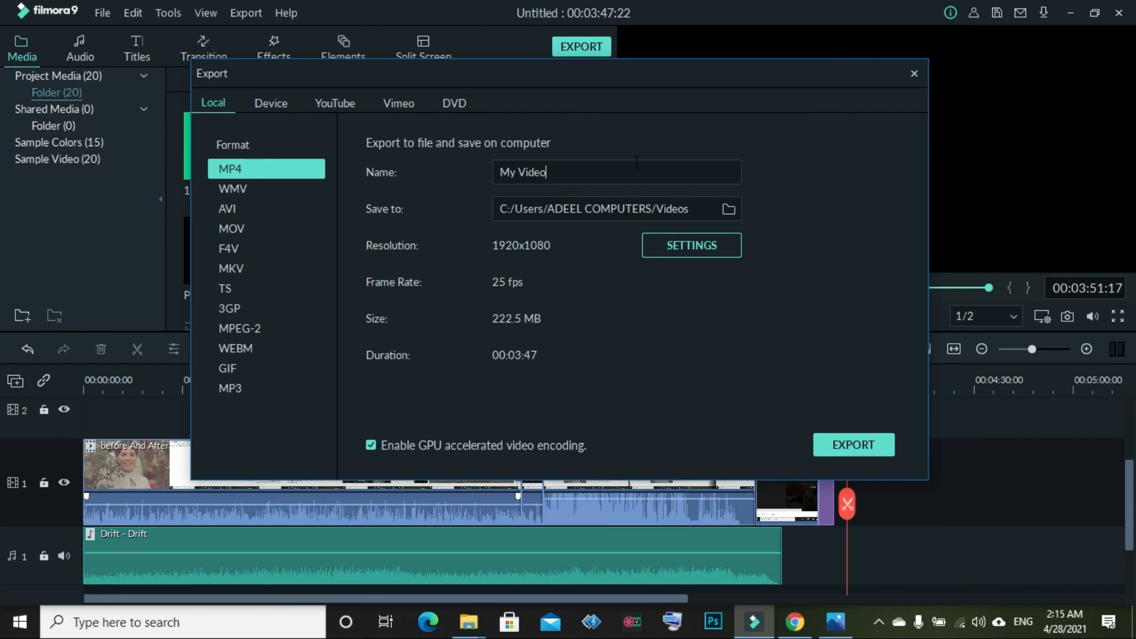
key("BackSpace")
type("tye")
key("BackSpace")
key("BackSpace")
key("BackSpace")
type("o")
left_click(712, 245)
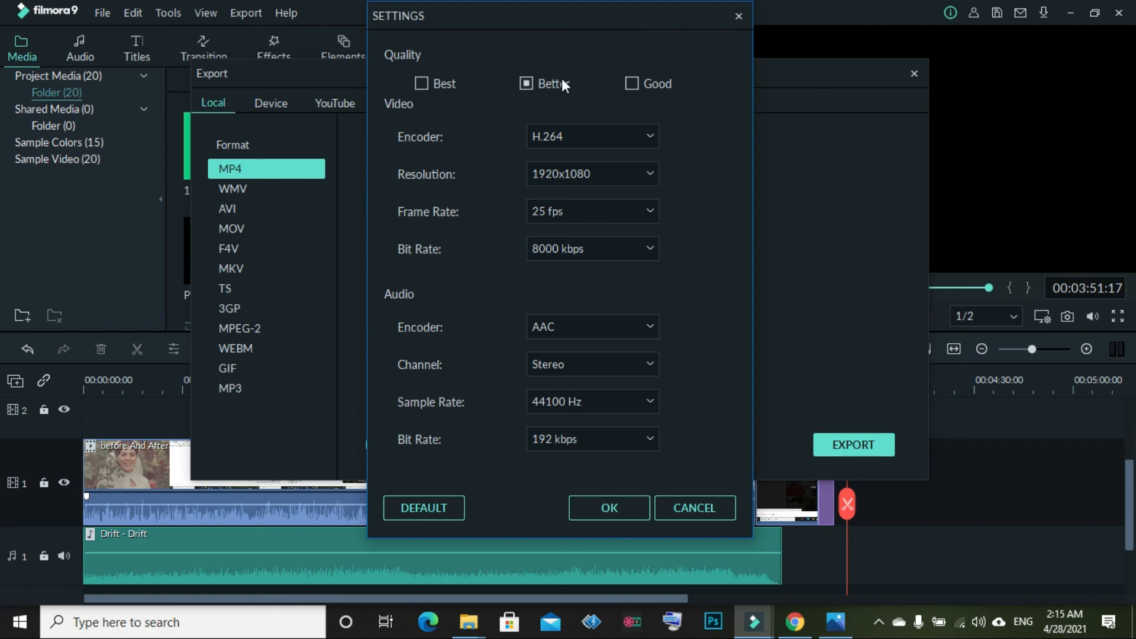
Keep 1920x1080 resolution, accept the settings, and export the MP4
left_click(650, 177)
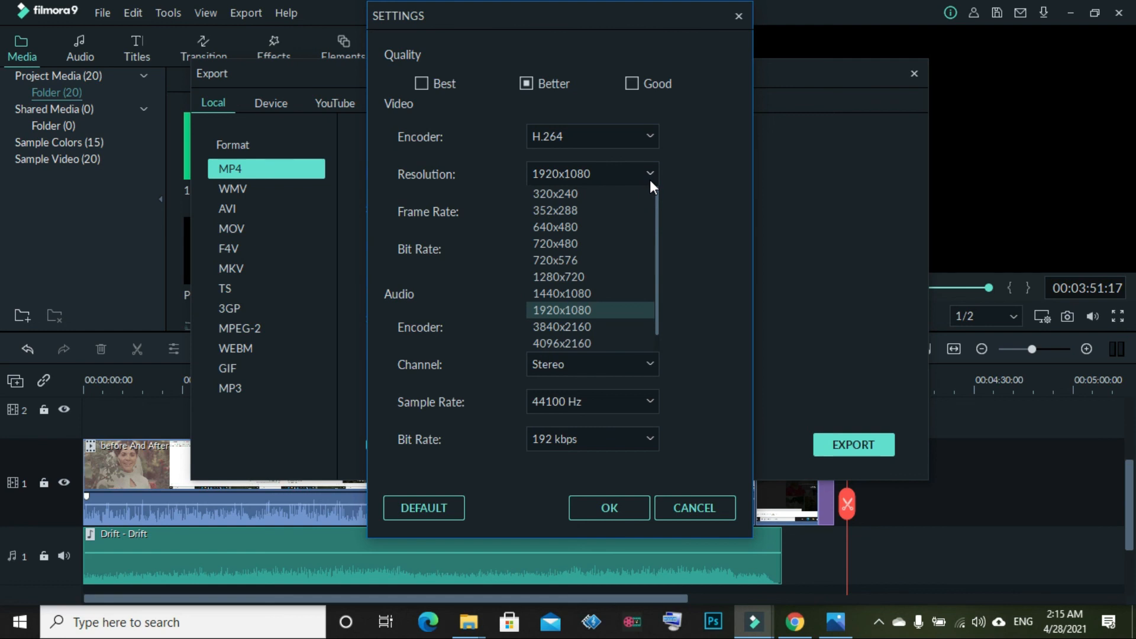
left_click(650, 178)
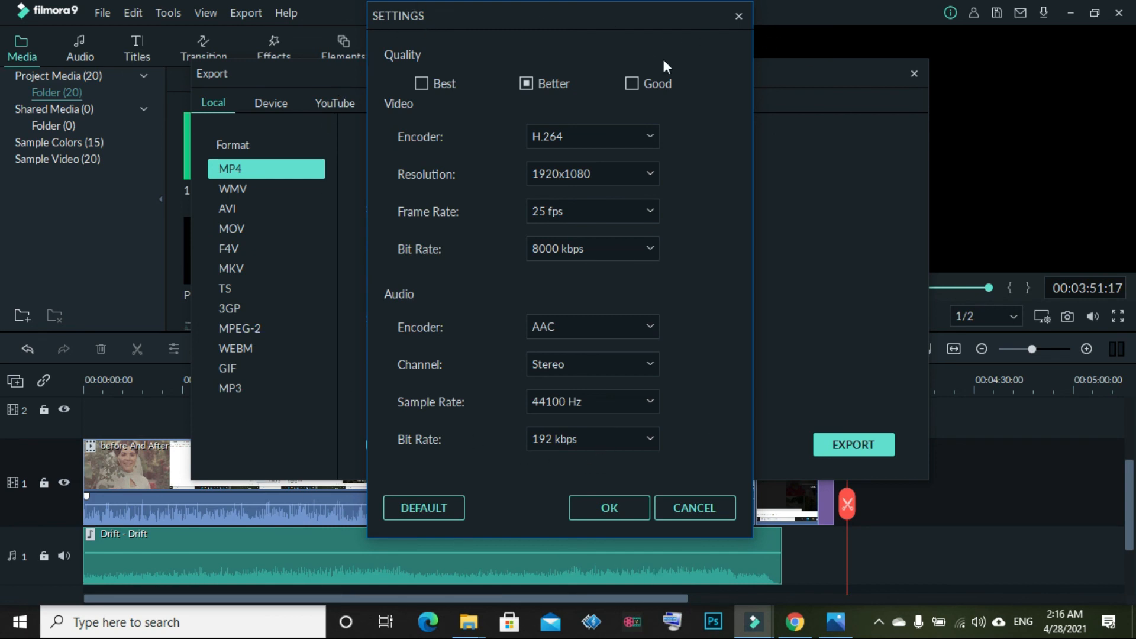
left_click(594, 510)
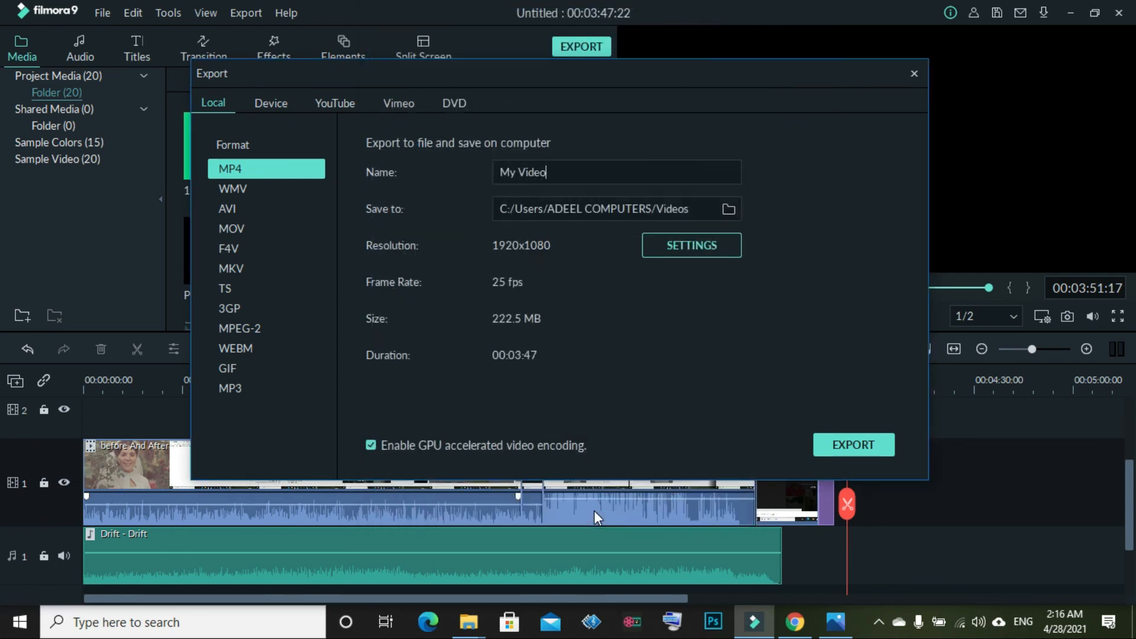
left_click(868, 442)
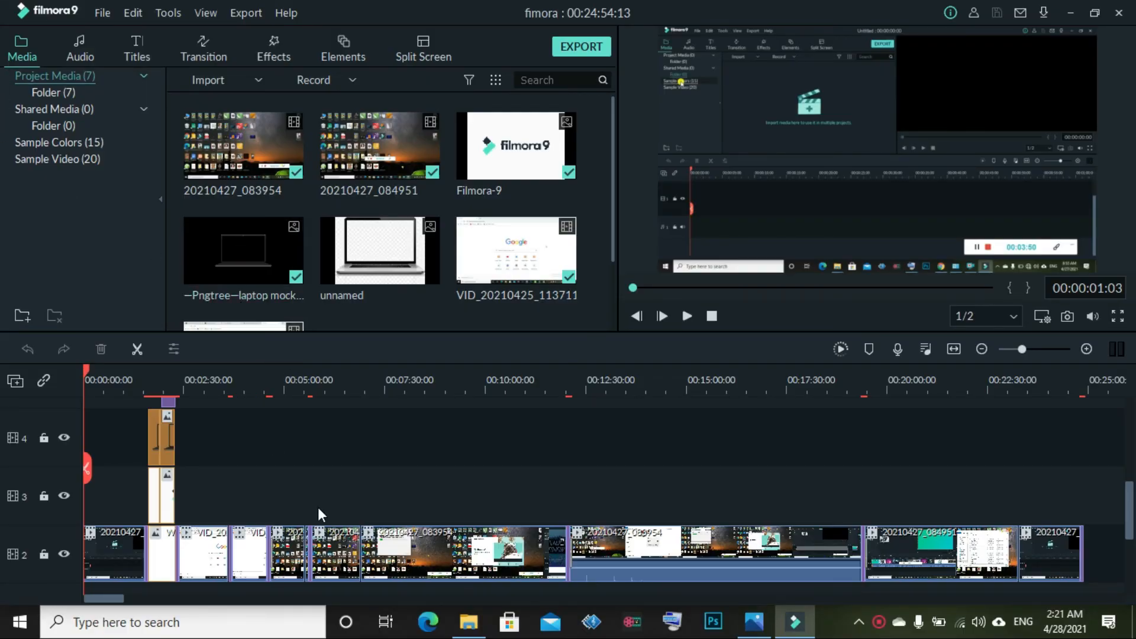
Zoom the timeline in and move the playhead to about 00:01:27
scroll(322, 508, "down", 2)
scroll(323, 510, "up", 8)
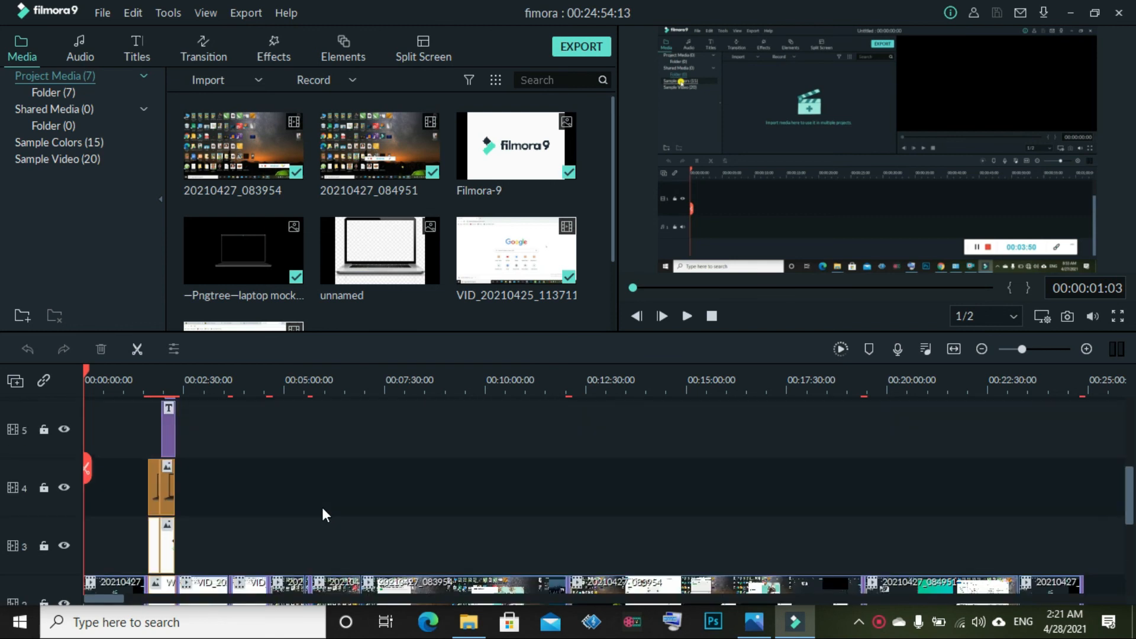
scroll(323, 509, "down", 4)
left_click_drag(1022, 349, 1027, 349)
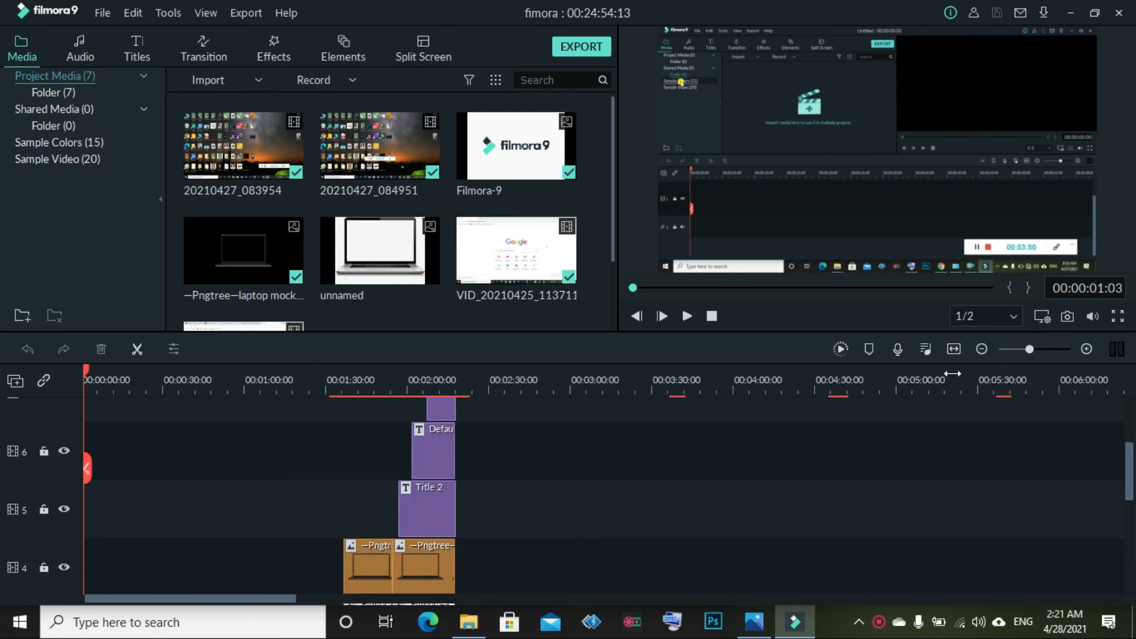
scroll(557, 452, "down", 6)
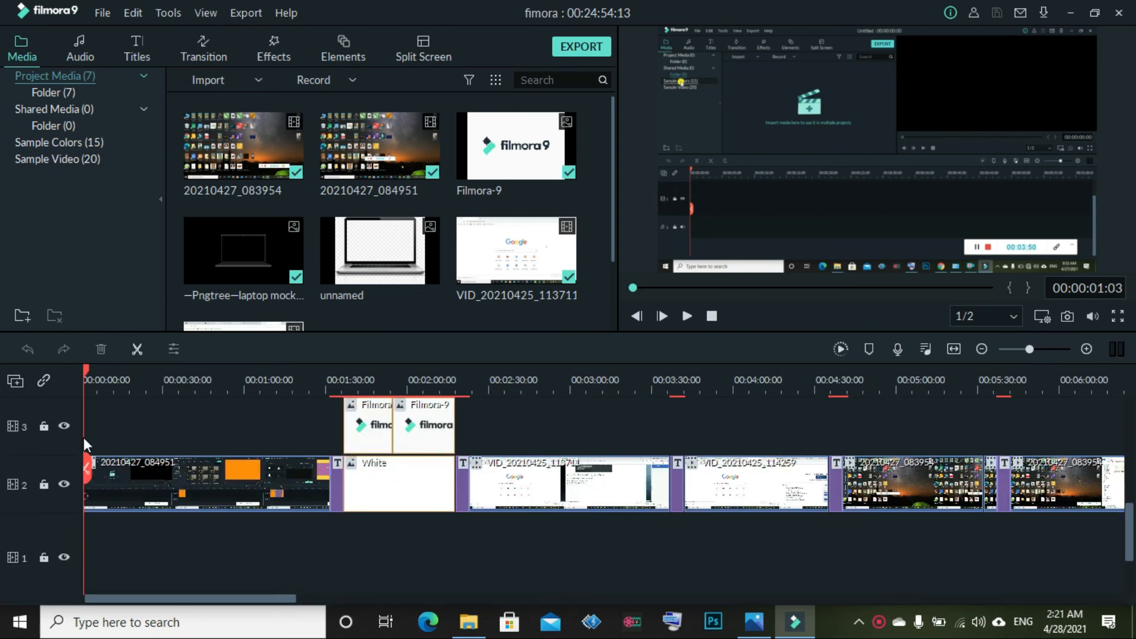
left_click_drag(90, 462, 337, 483)
Scrub through the filmora9 laptop overlay and title clips to preview them
scroll(340, 490, "up", 5)
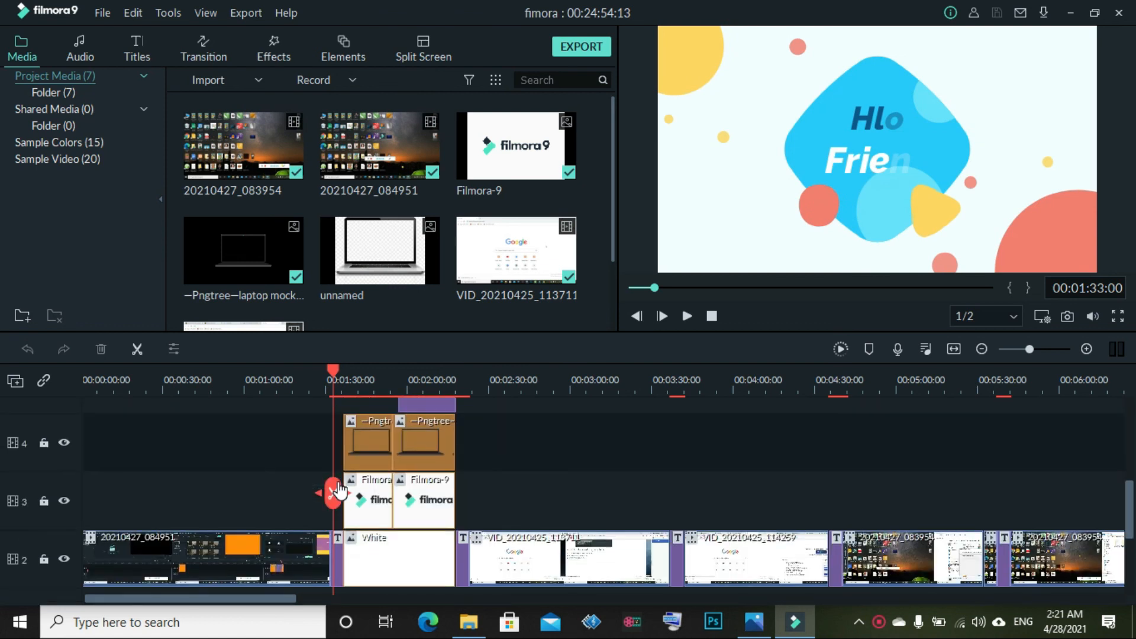
scroll(339, 490, "down", 3)
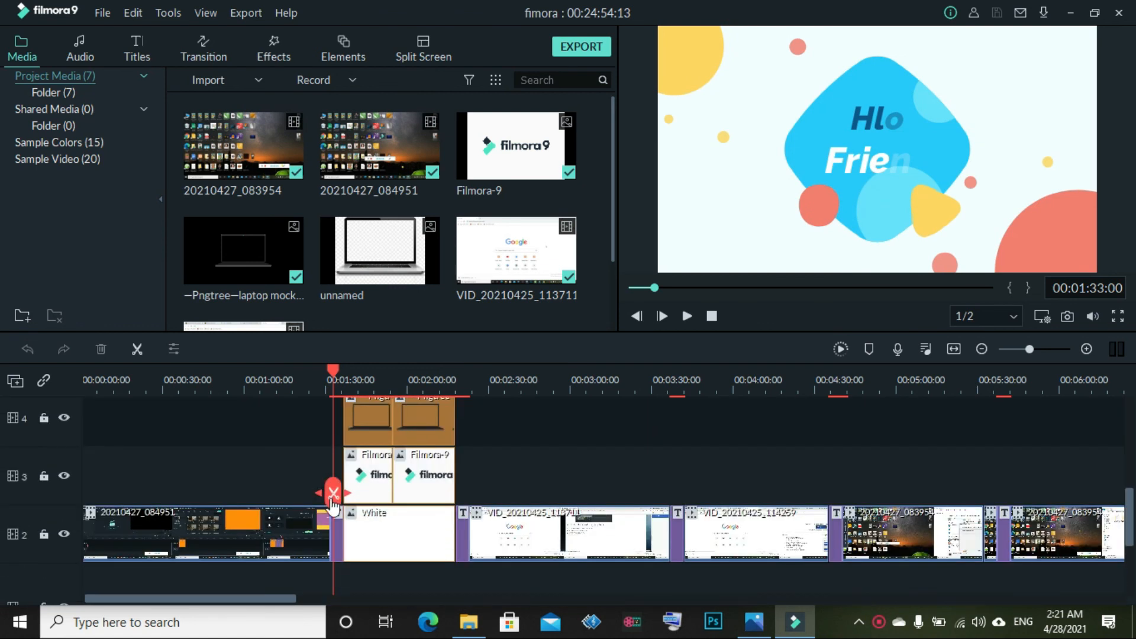
left_click_drag(336, 498, 361, 497)
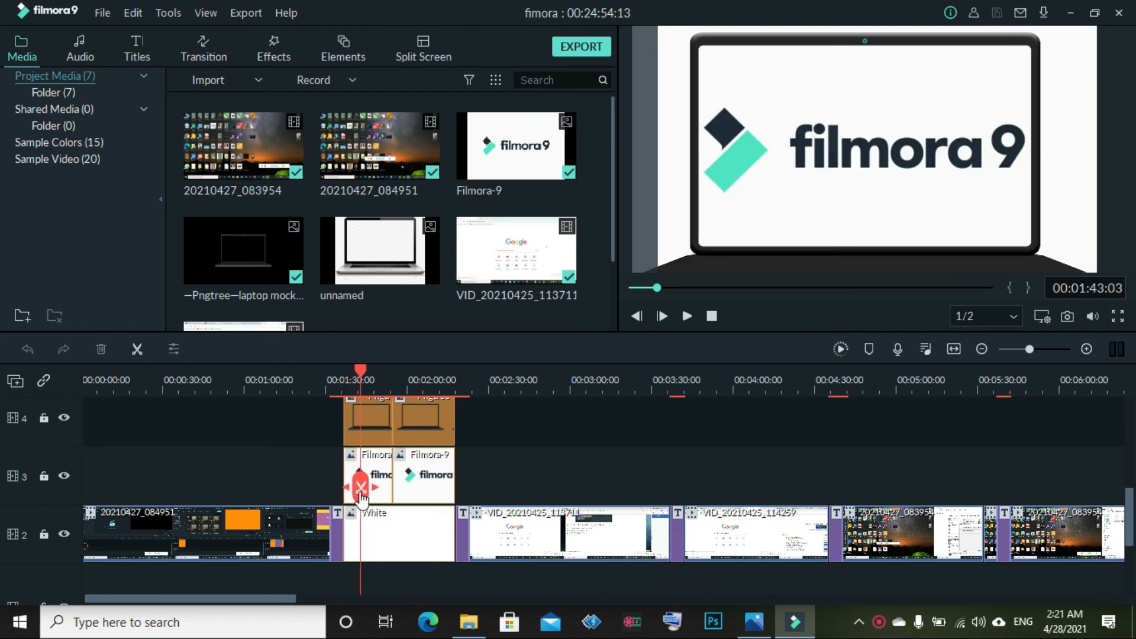
scroll(360, 497, "up", 2)
scroll(361, 497, "up", 1)
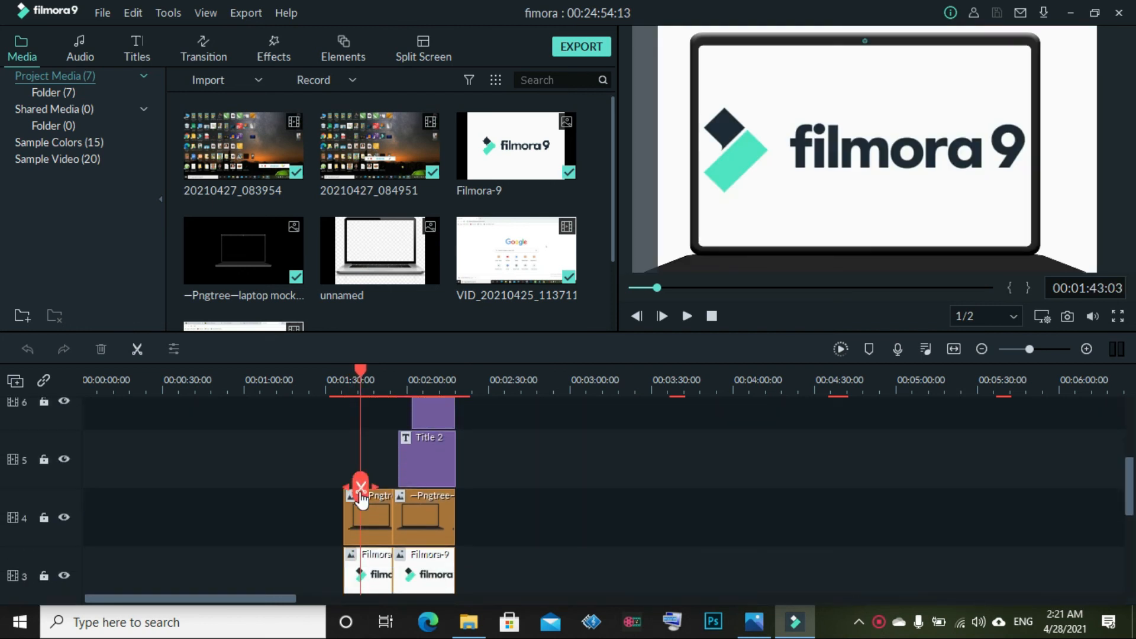
scroll(359, 503, "down", 2)
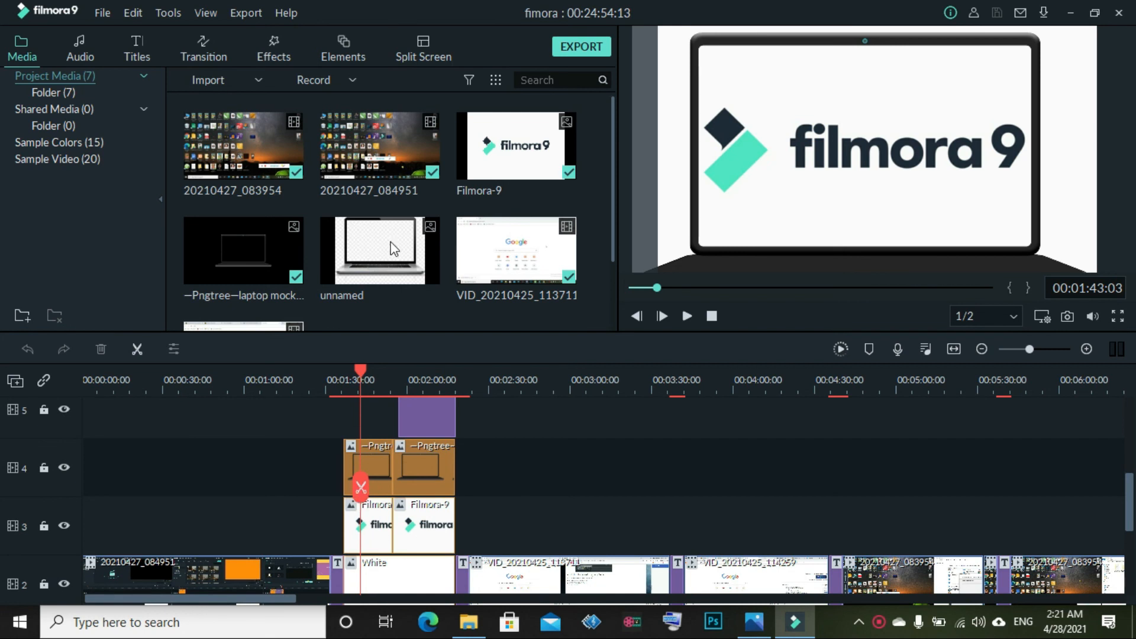
scroll(295, 249, "down", 2)
scroll(294, 256, "up", 2)
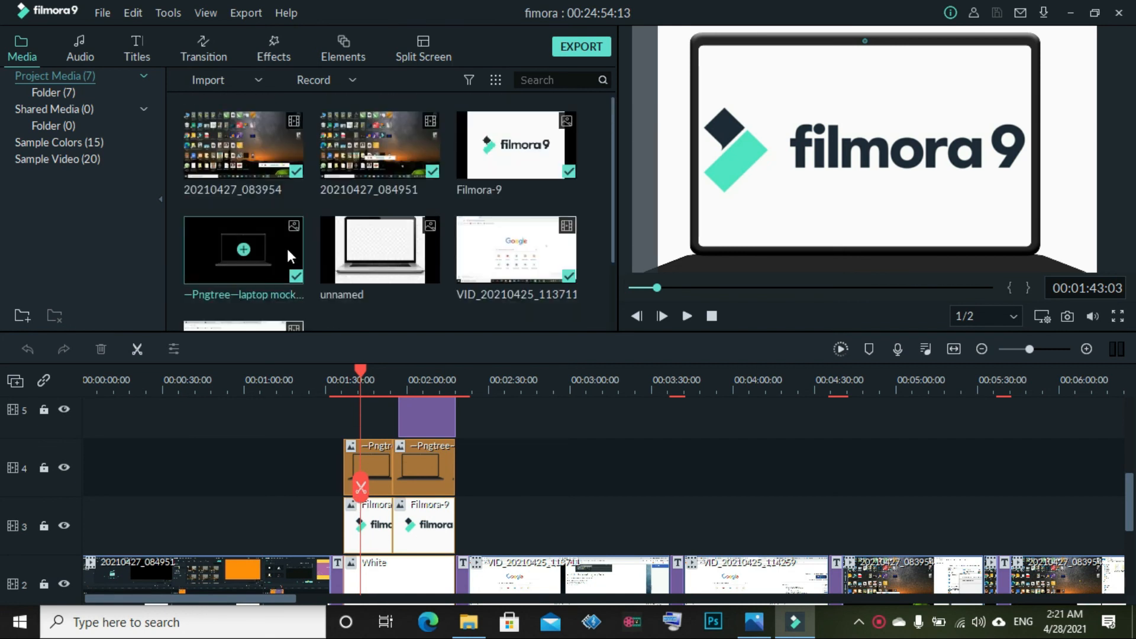
left_click_drag(354, 500, 1098, 555)
scroll(424, 482, "up", 1)
scroll(434, 473, "up", 1)
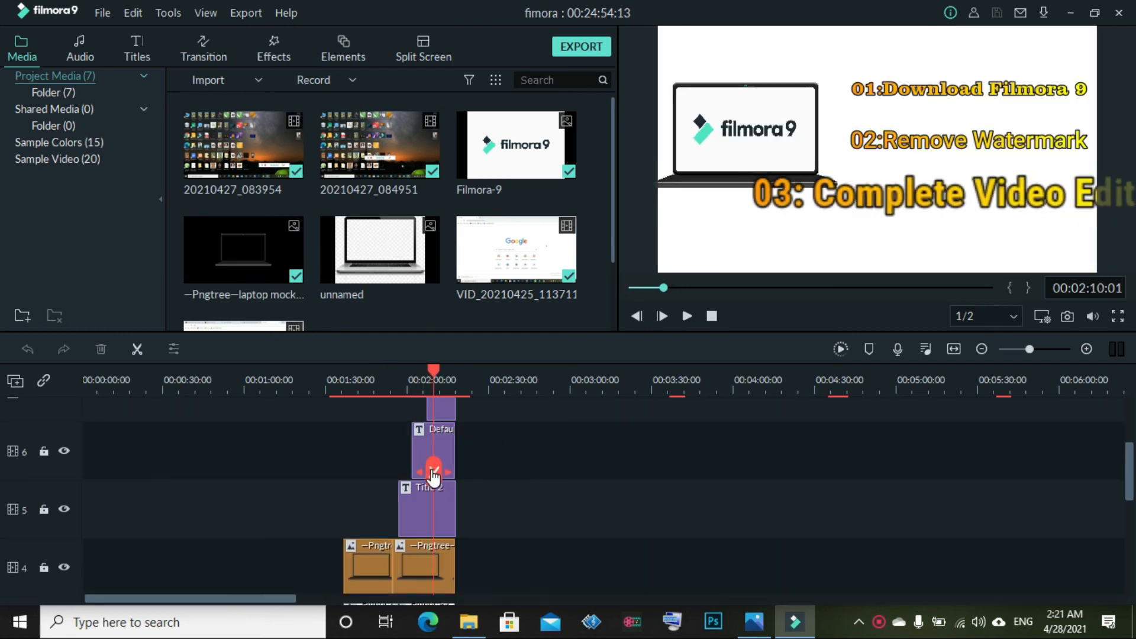
scroll(435, 472, "up", 1)
scroll(465, 474, "down", 5)
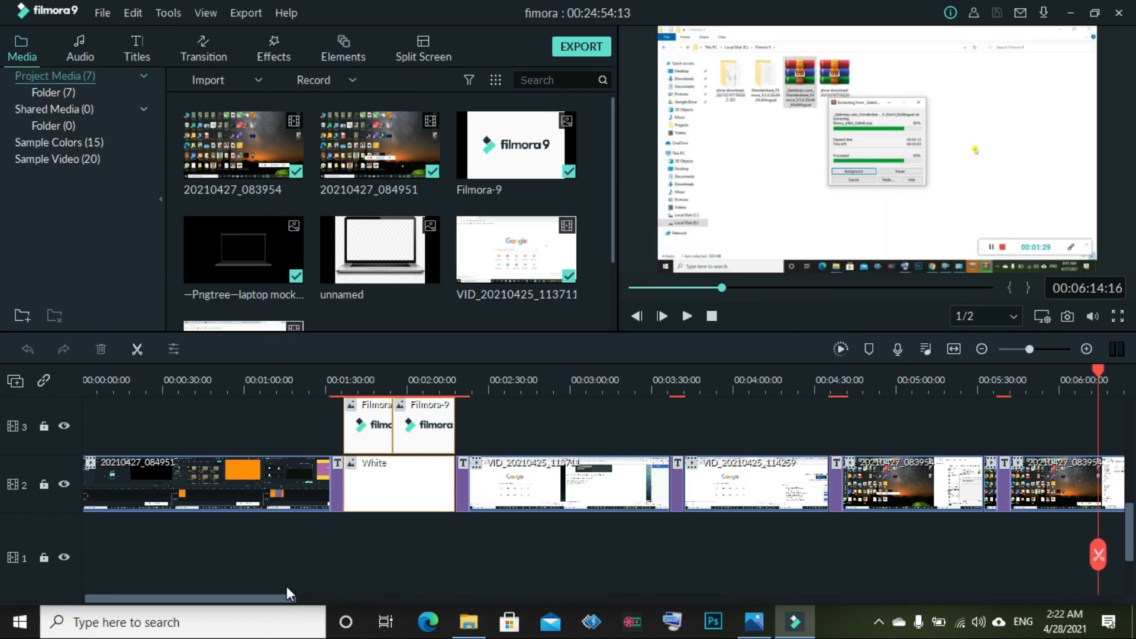
Scrub forward through the screen-recorded clips from about 00:06:58 toward the start-up screen
left_click_drag(282, 594, 453, 591)
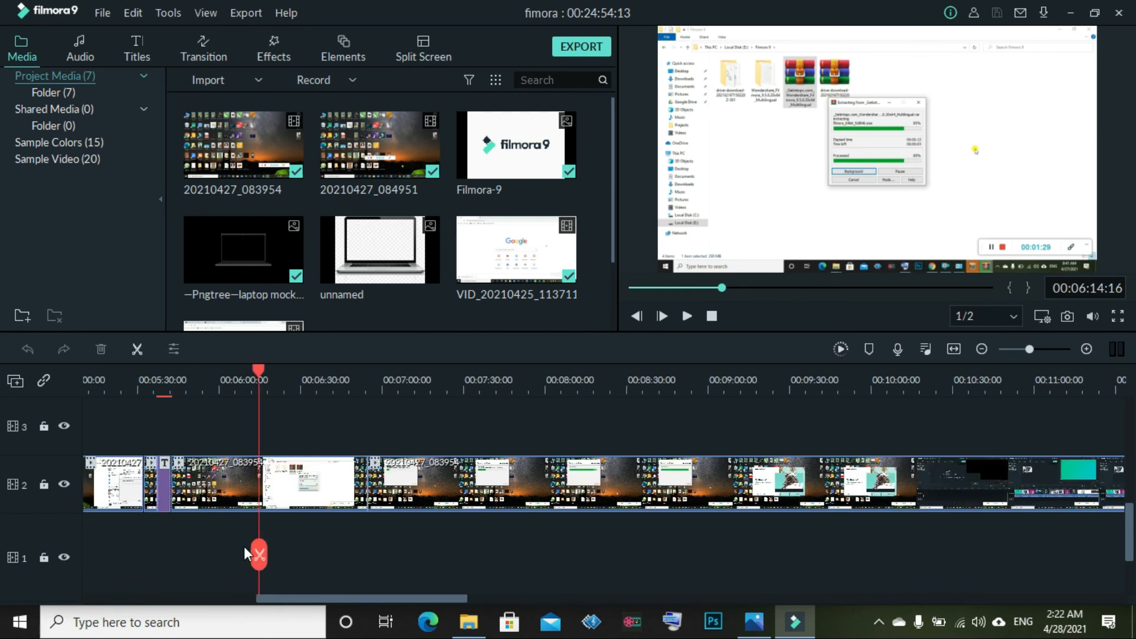
left_click_drag(258, 559, 1032, 630)
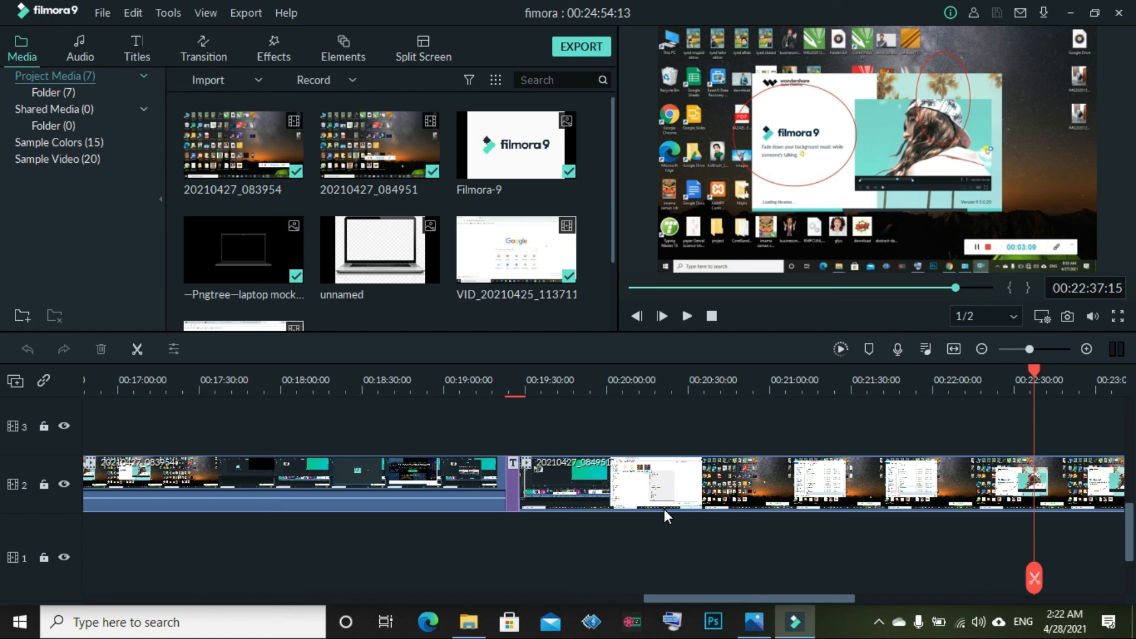
scroll(665, 510, "up", 5)
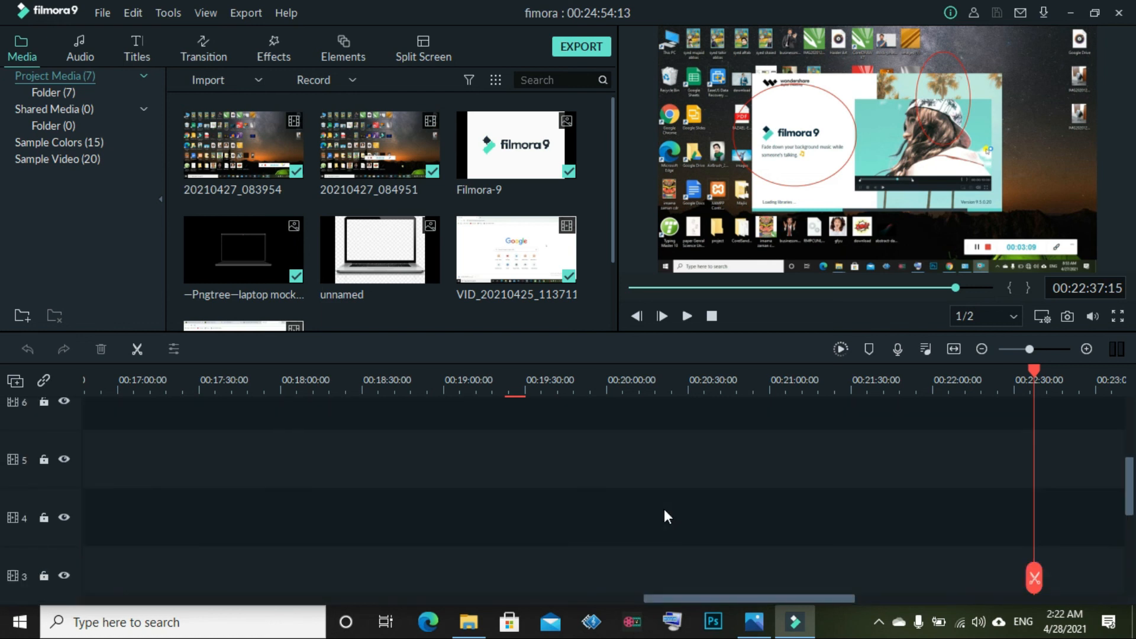